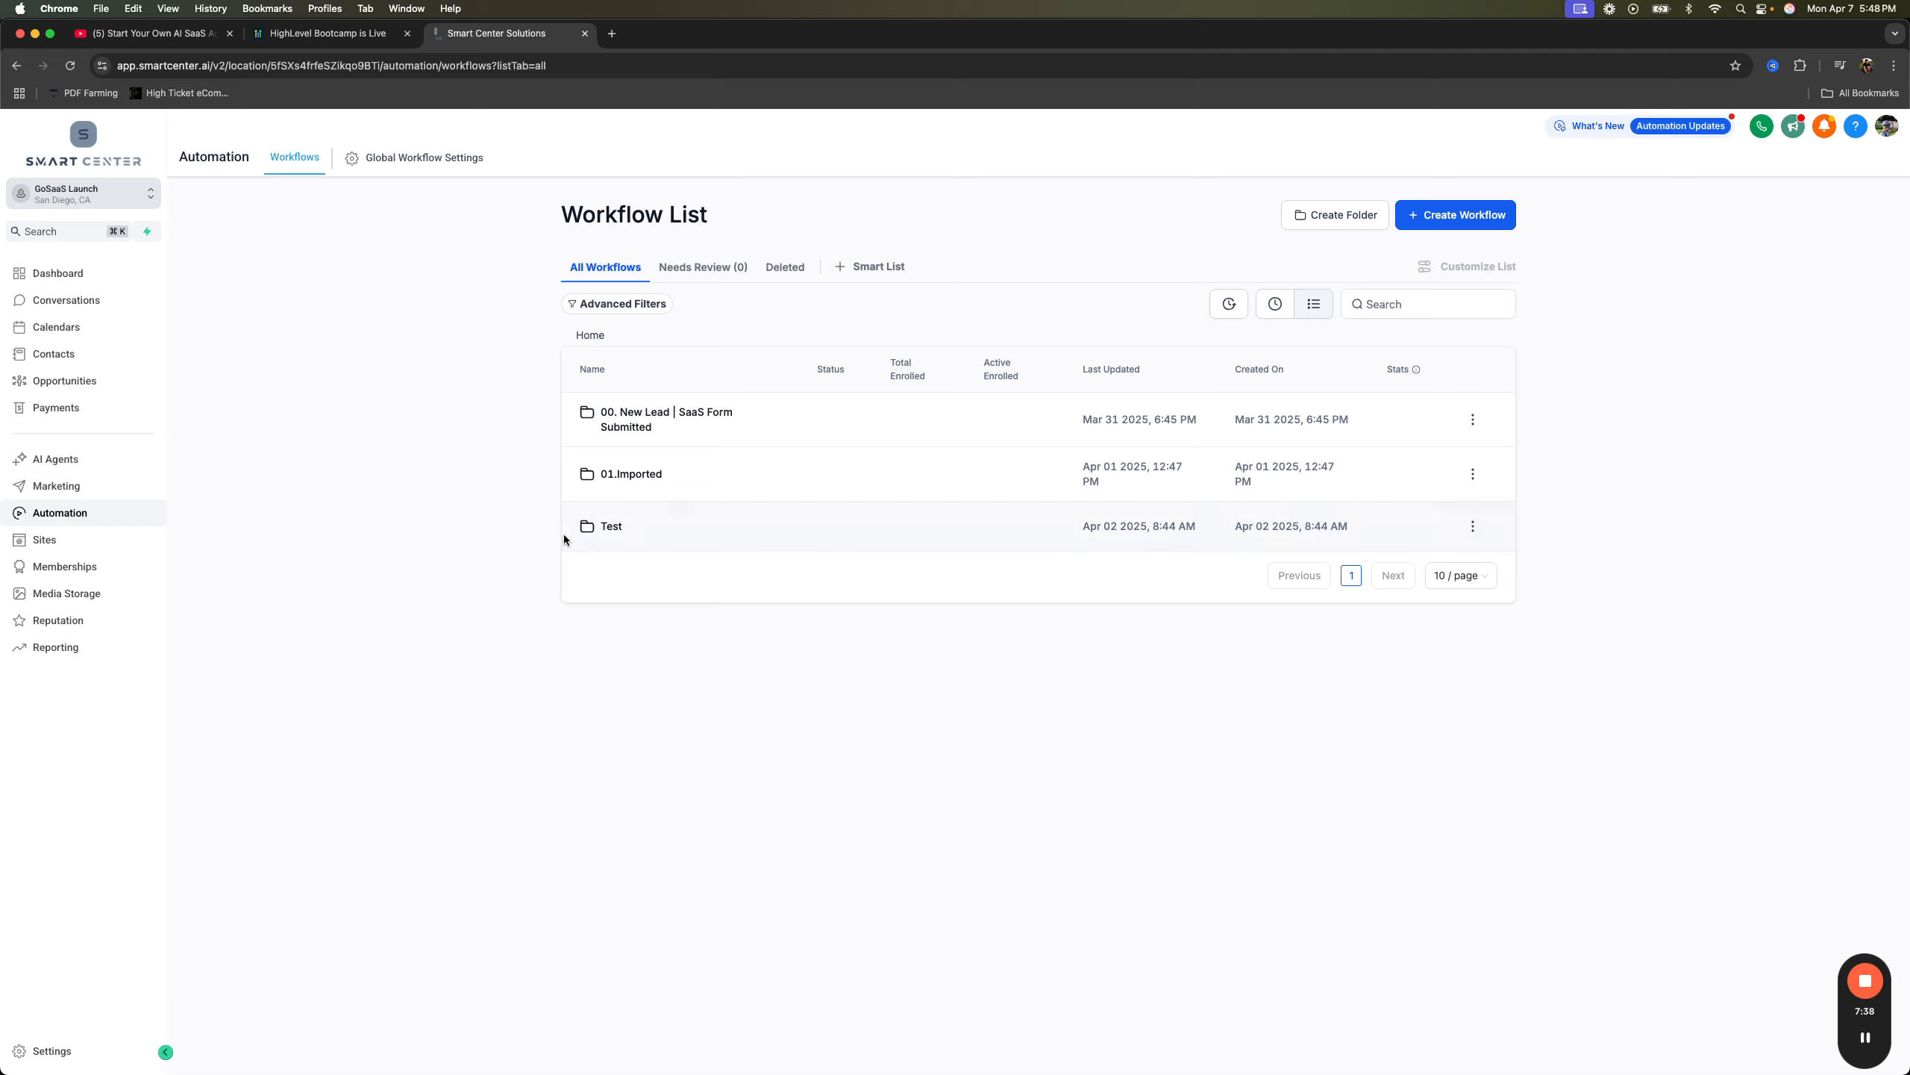
- Open the Test folder in the workflow list and start creating a workflow from a recipe
click(614, 528)
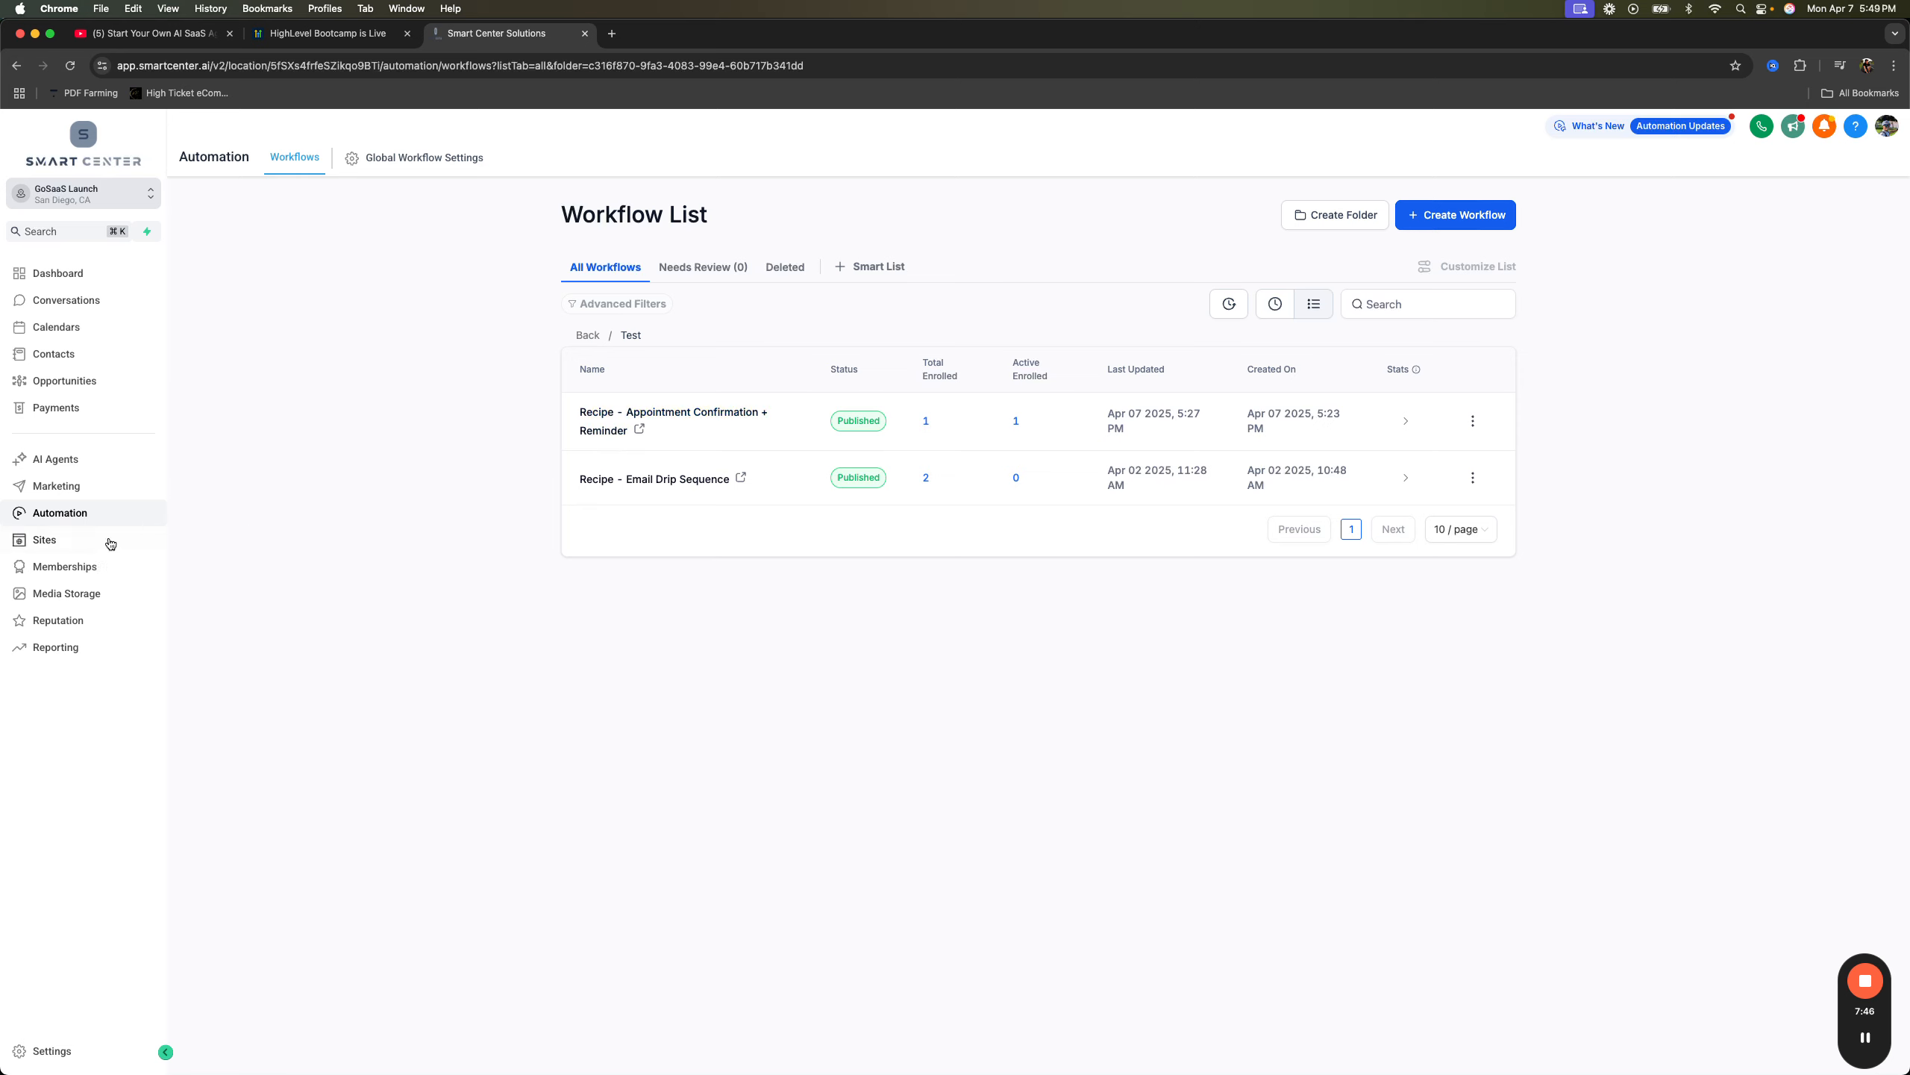
click(71, 521)
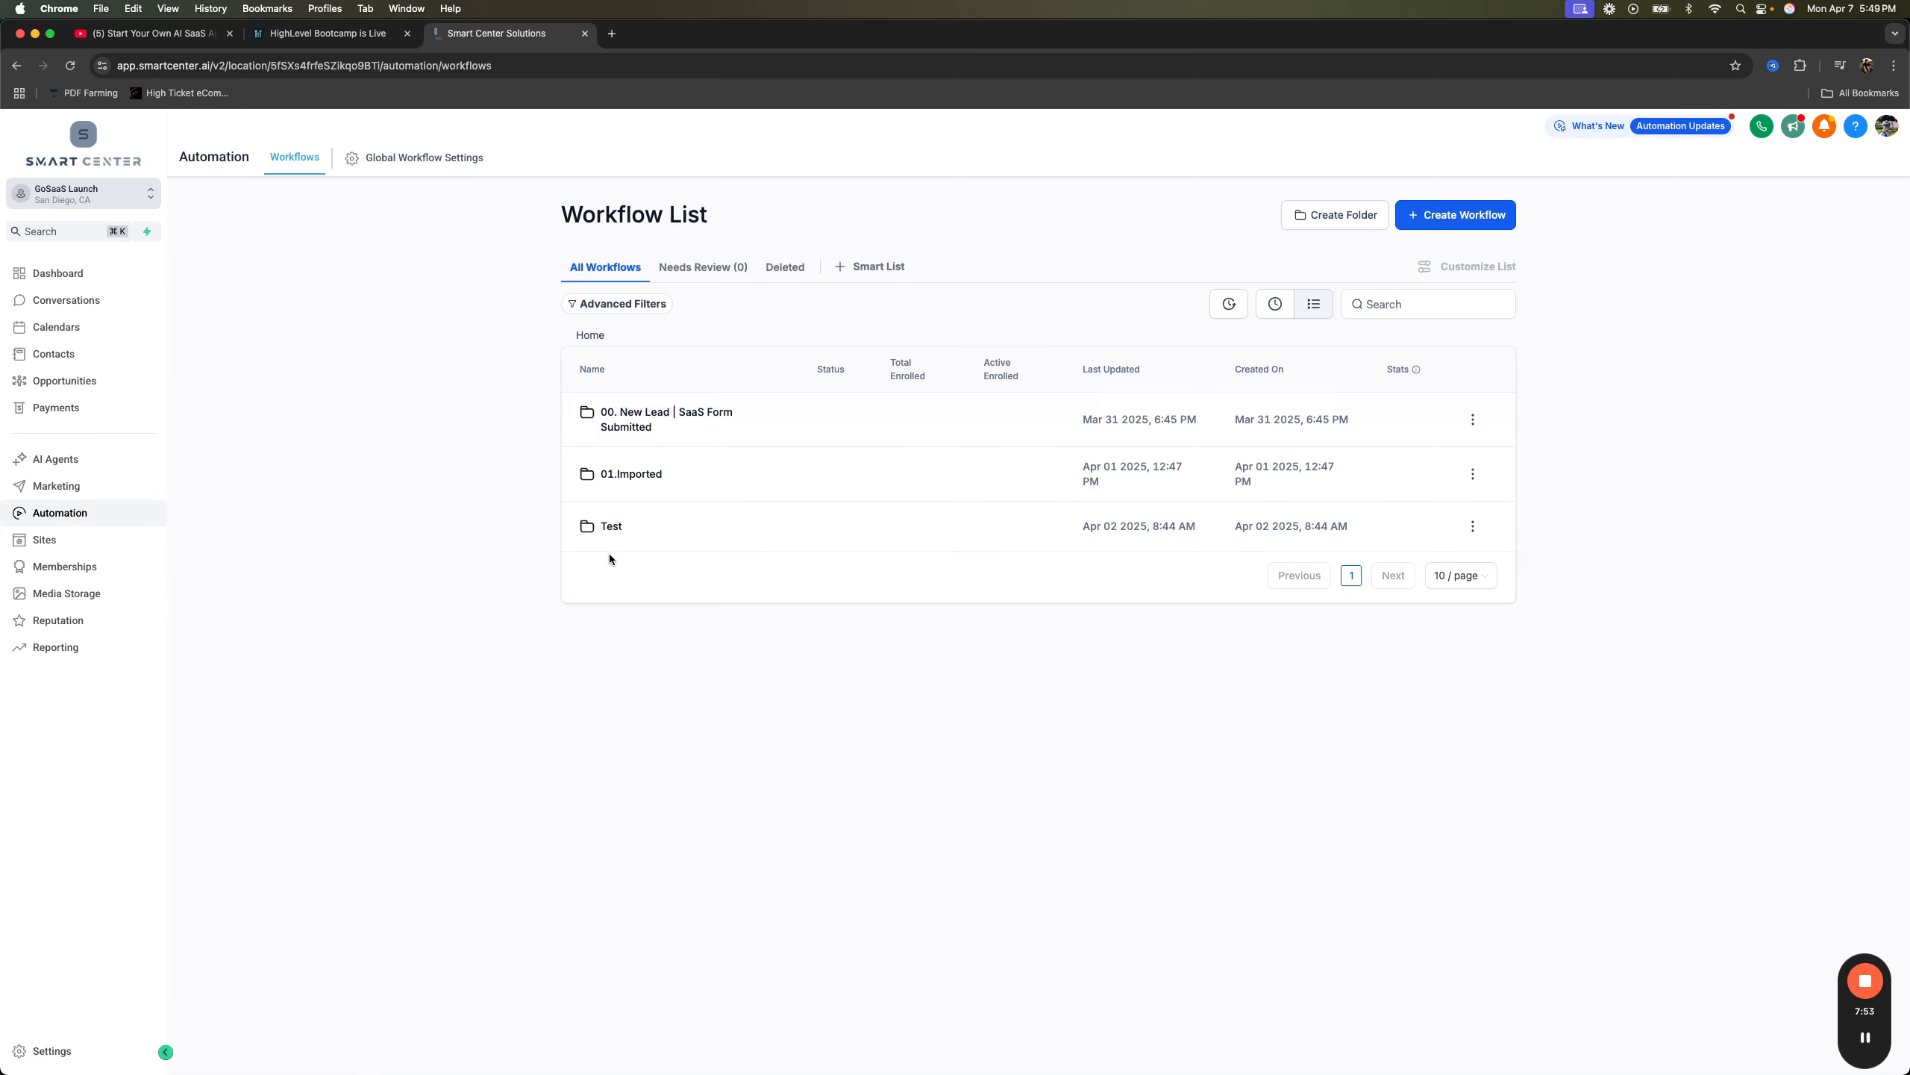
click(611, 528)
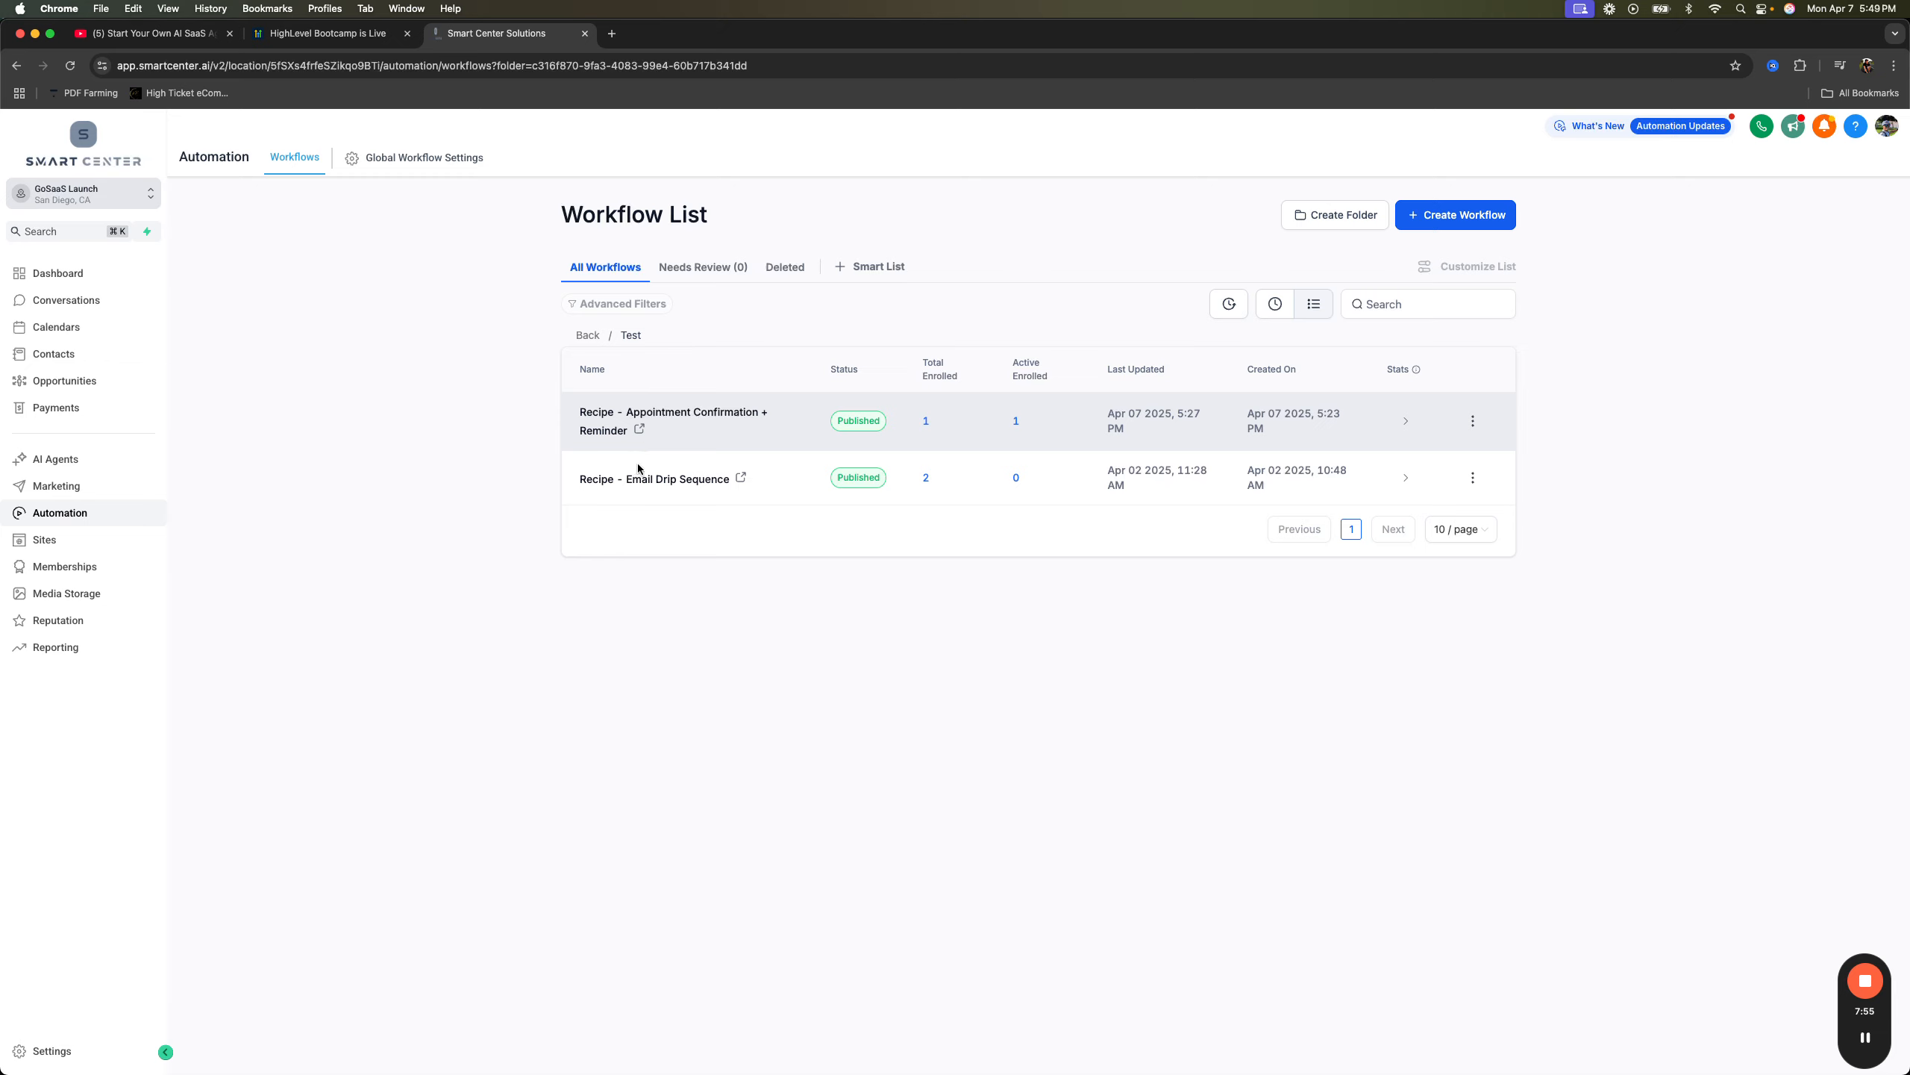
click(1463, 222)
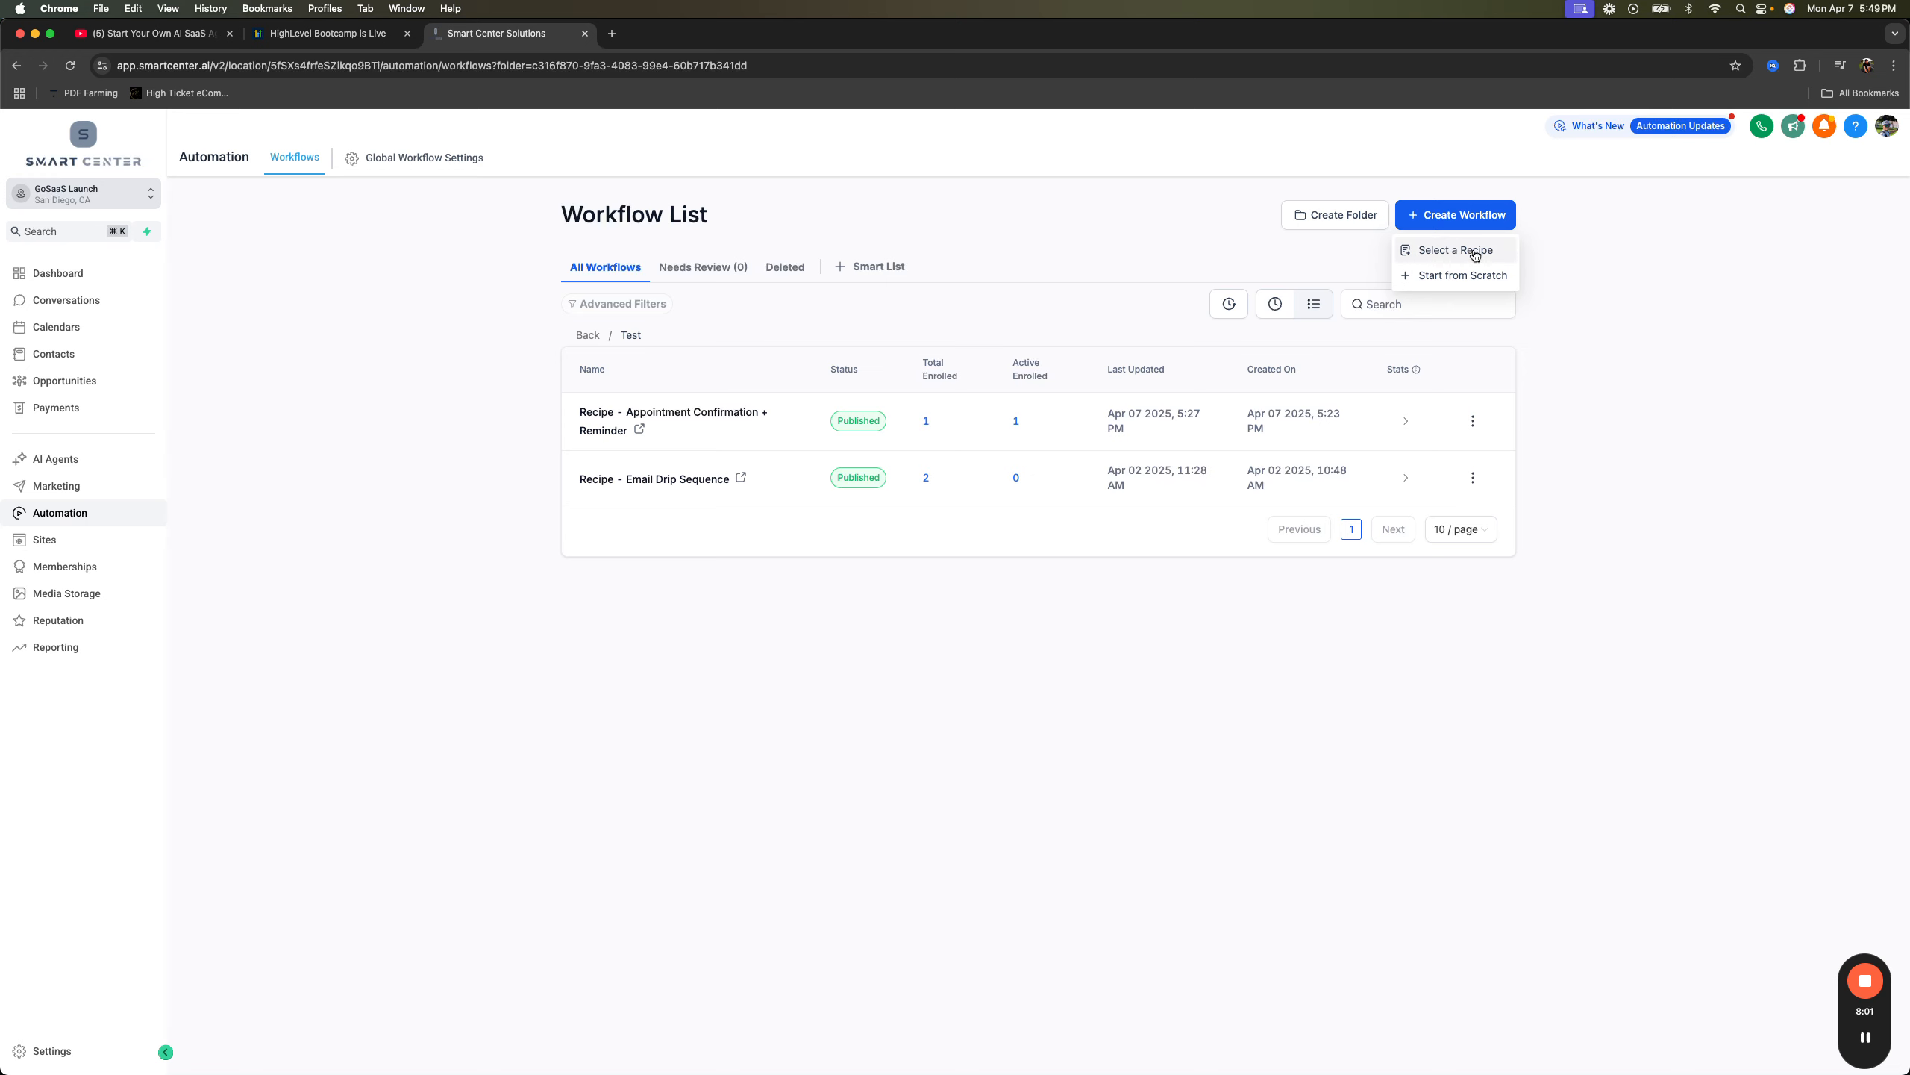
click(1470, 250)
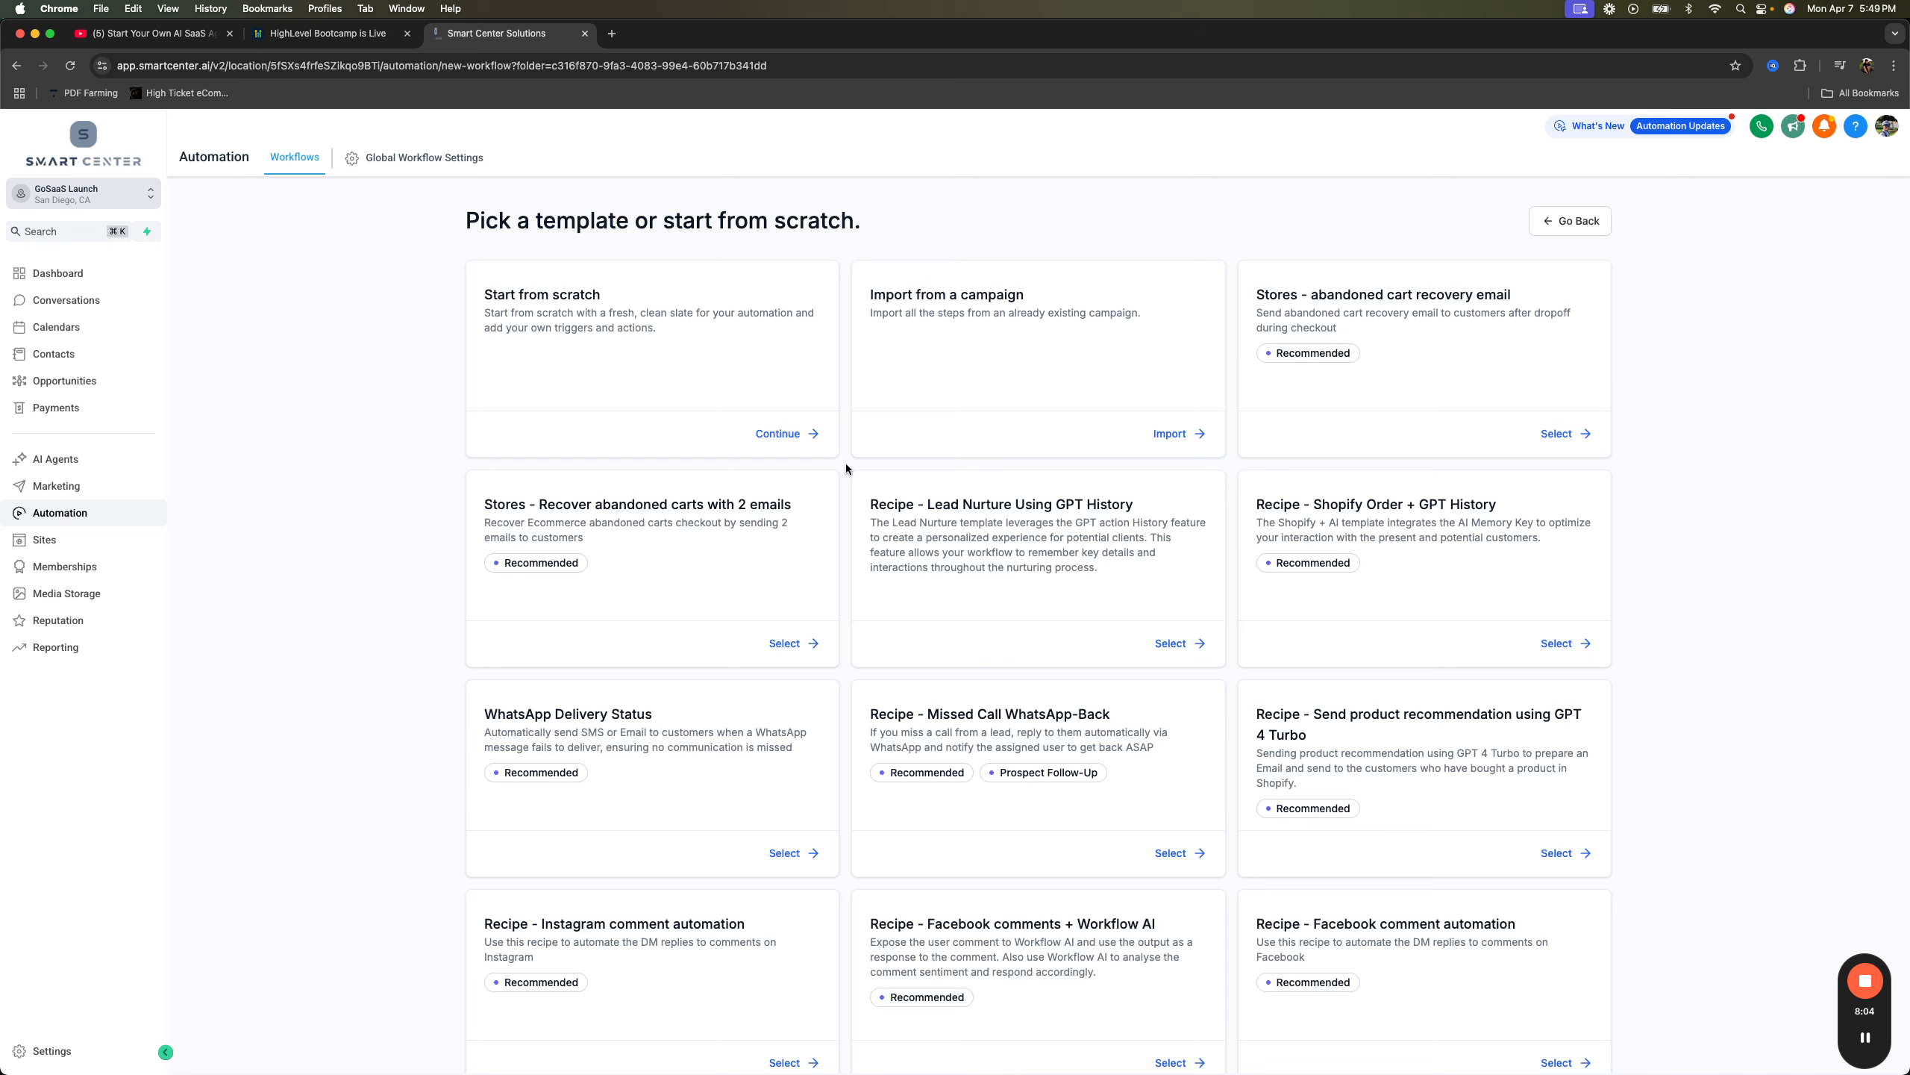
- Search the template page for "database reactivatio", then clear the search text
key(super+f)
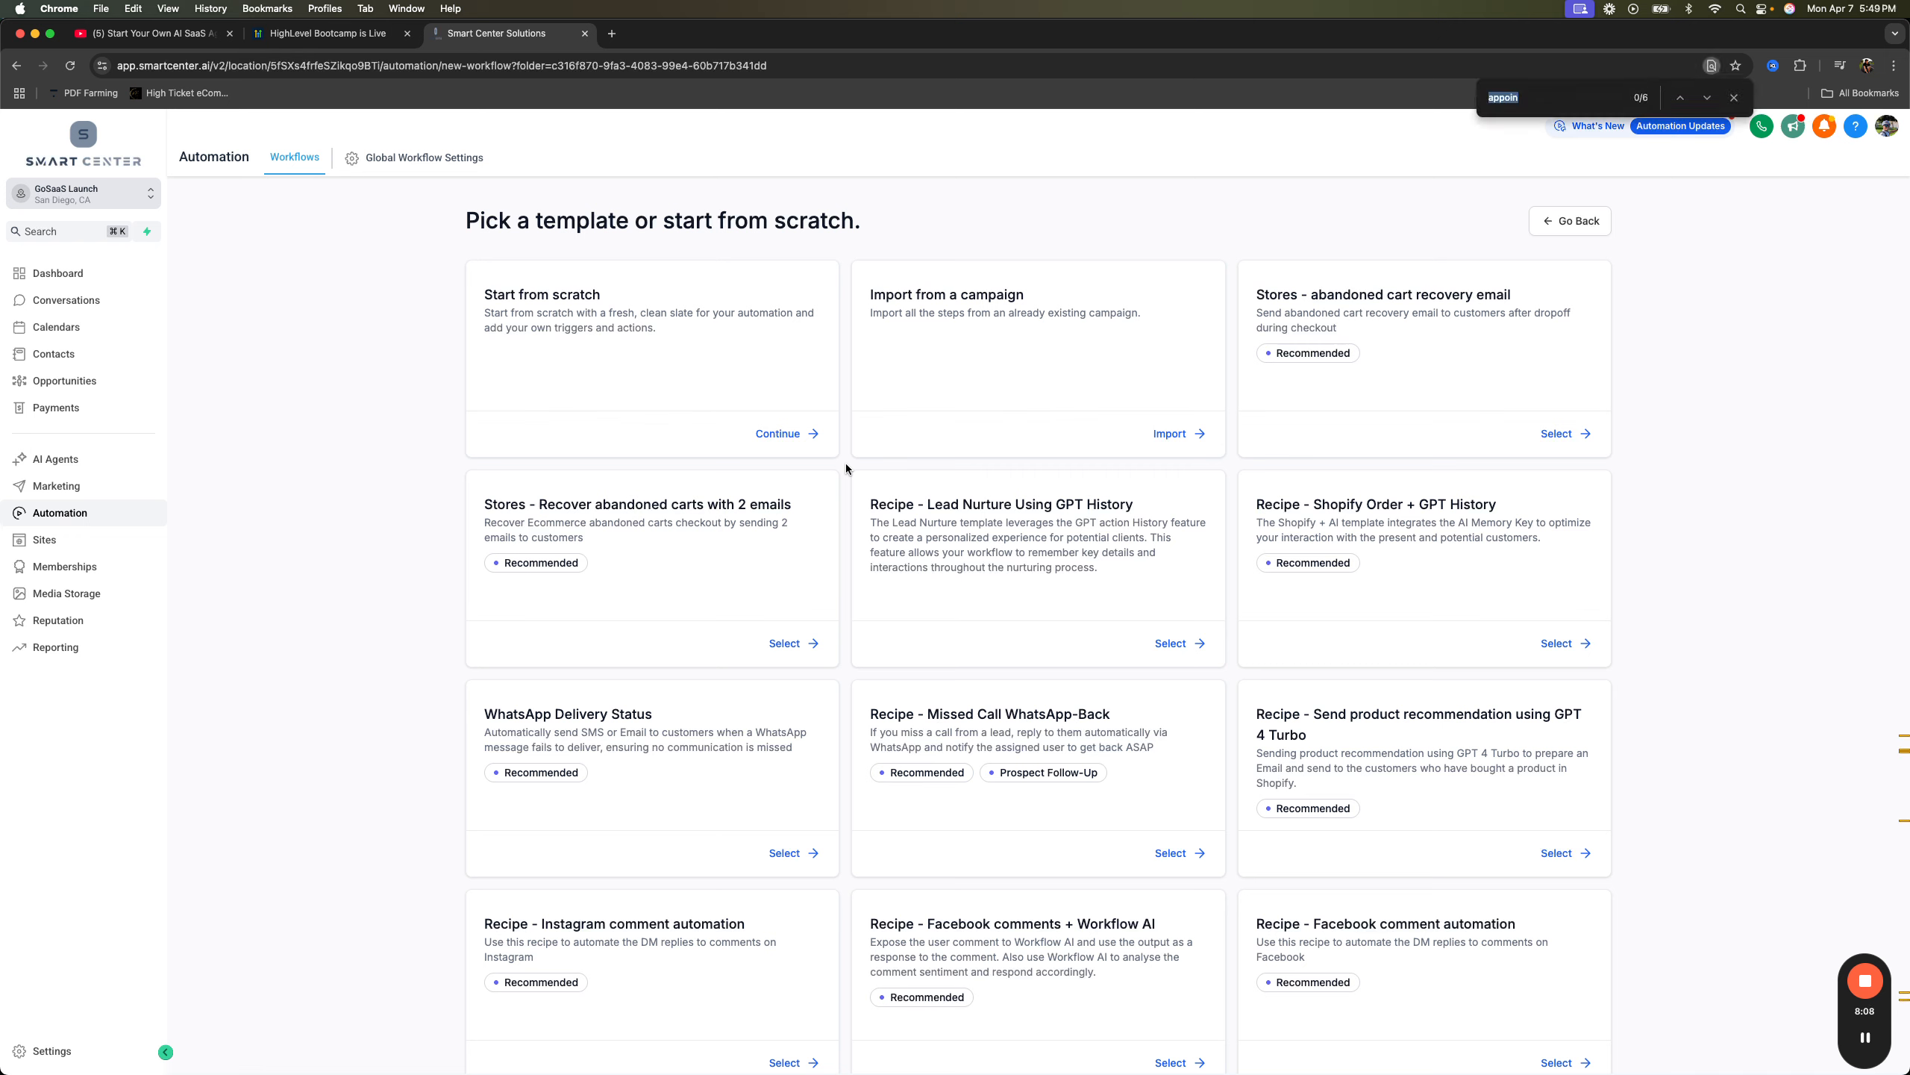
text(database reactivatio)
key(super+a)
key(BackSpace)
key(BackSpace)
key(BackSpace)
key(BackSpace)
- Browse the workflow recipes for a reactivation template, examining the Long Term Nurture/Reactivation Email Sequence card
scroll(976, 809, down, 15)
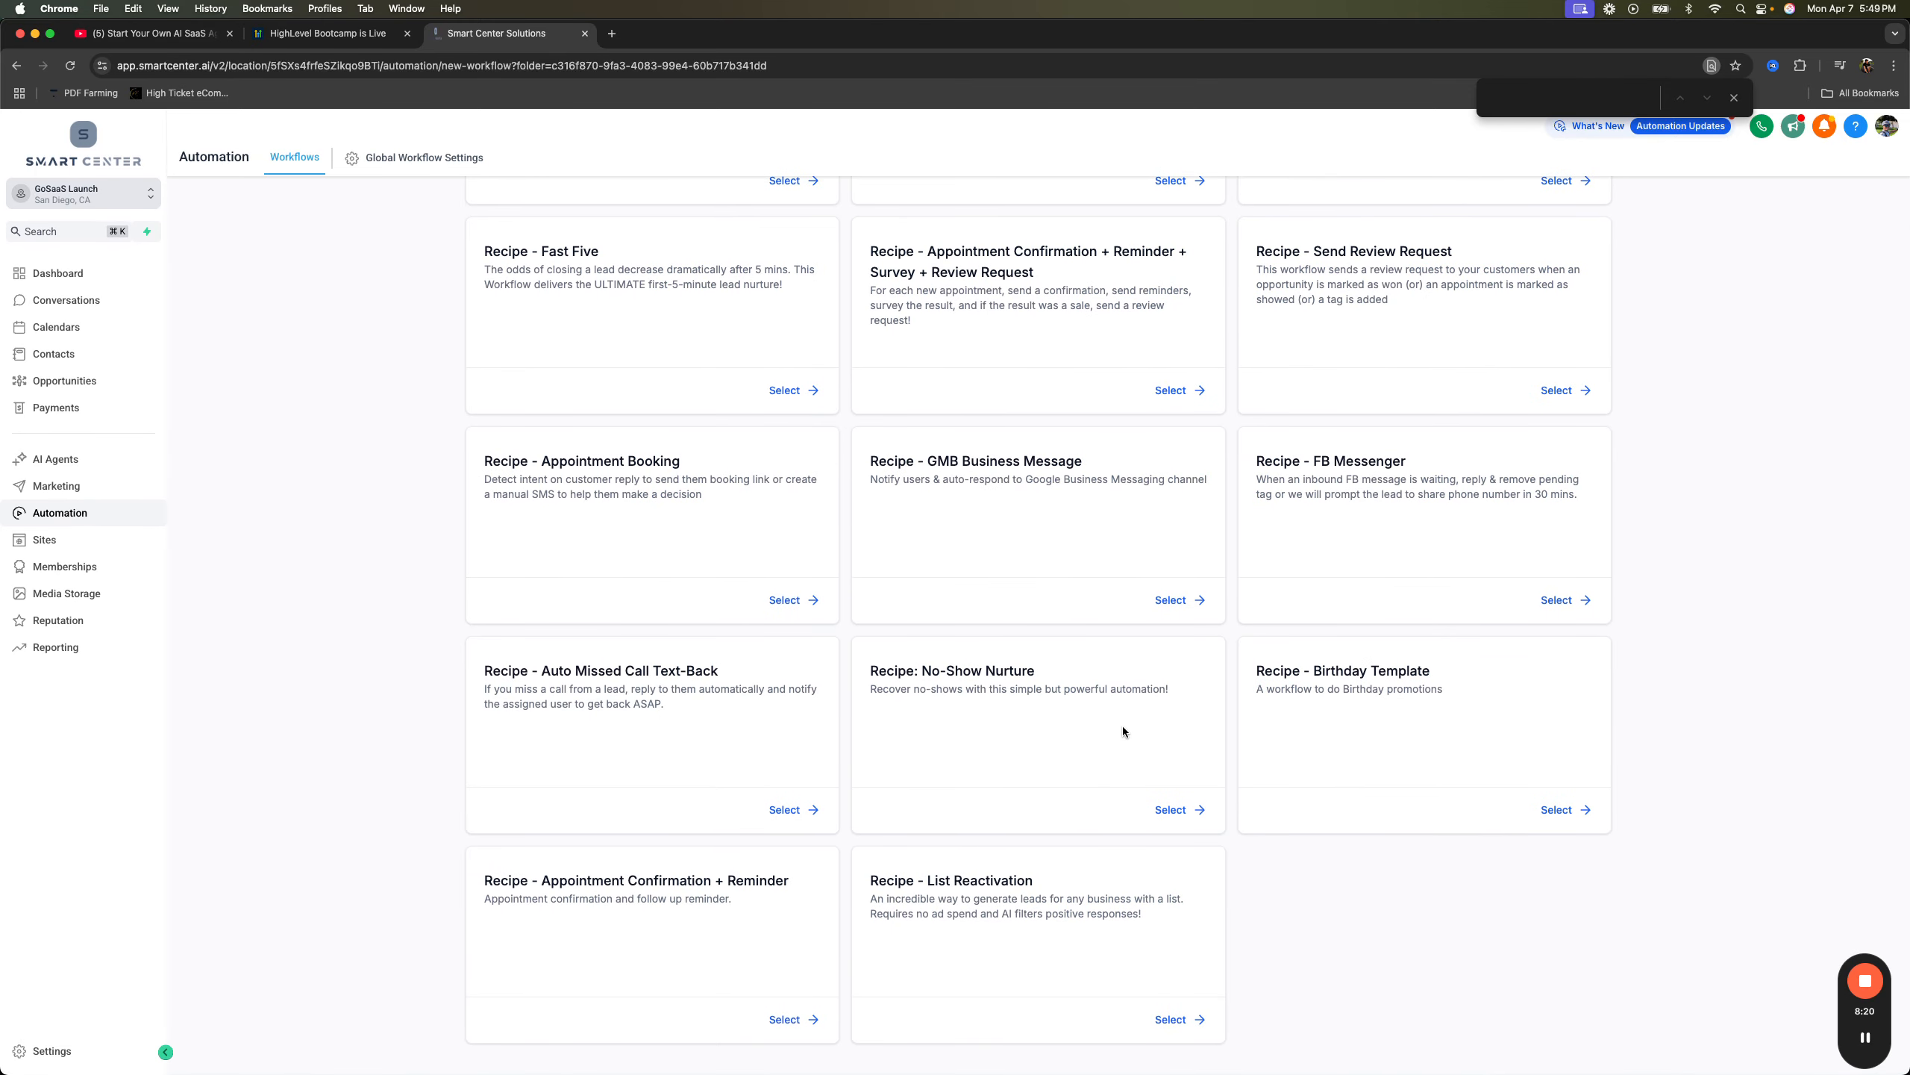
scroll(972, 592, up, 2)
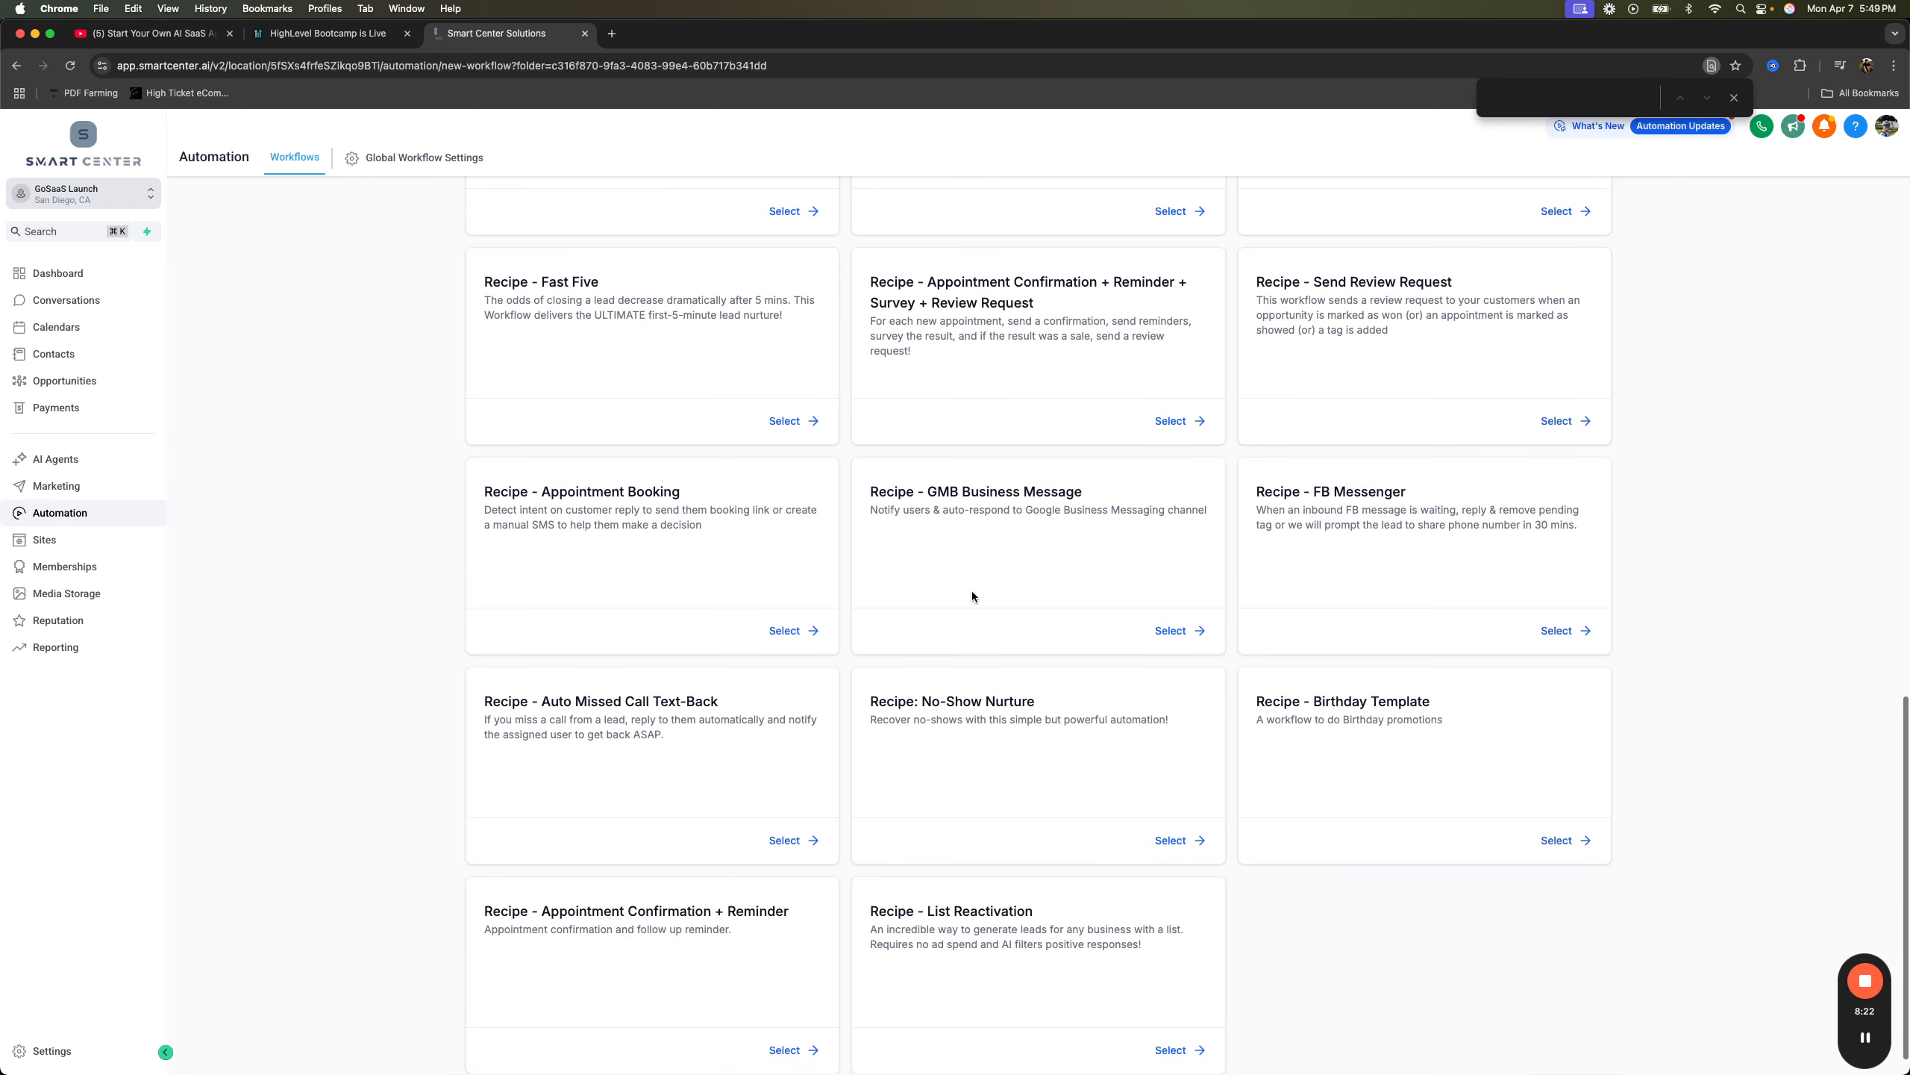
scroll(1072, 595, up, 10)
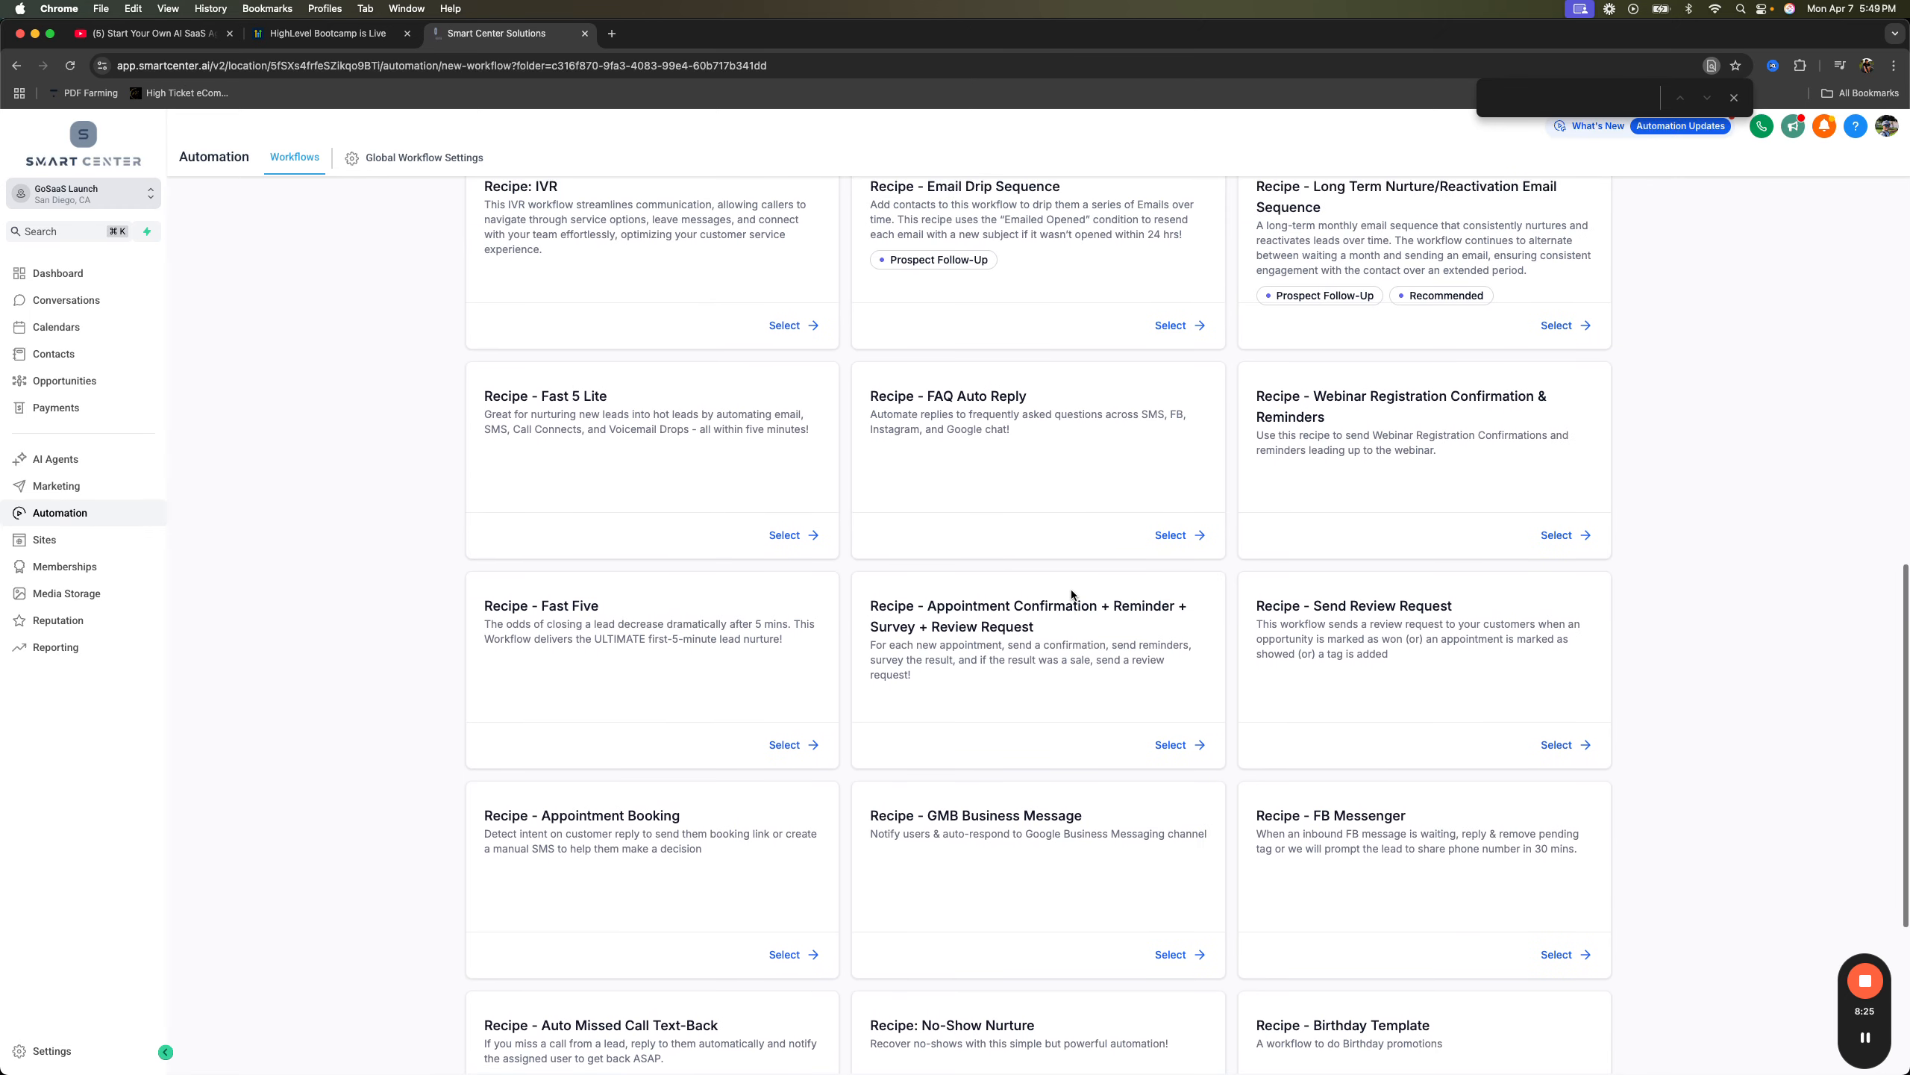
scroll(1045, 600, up, 9)
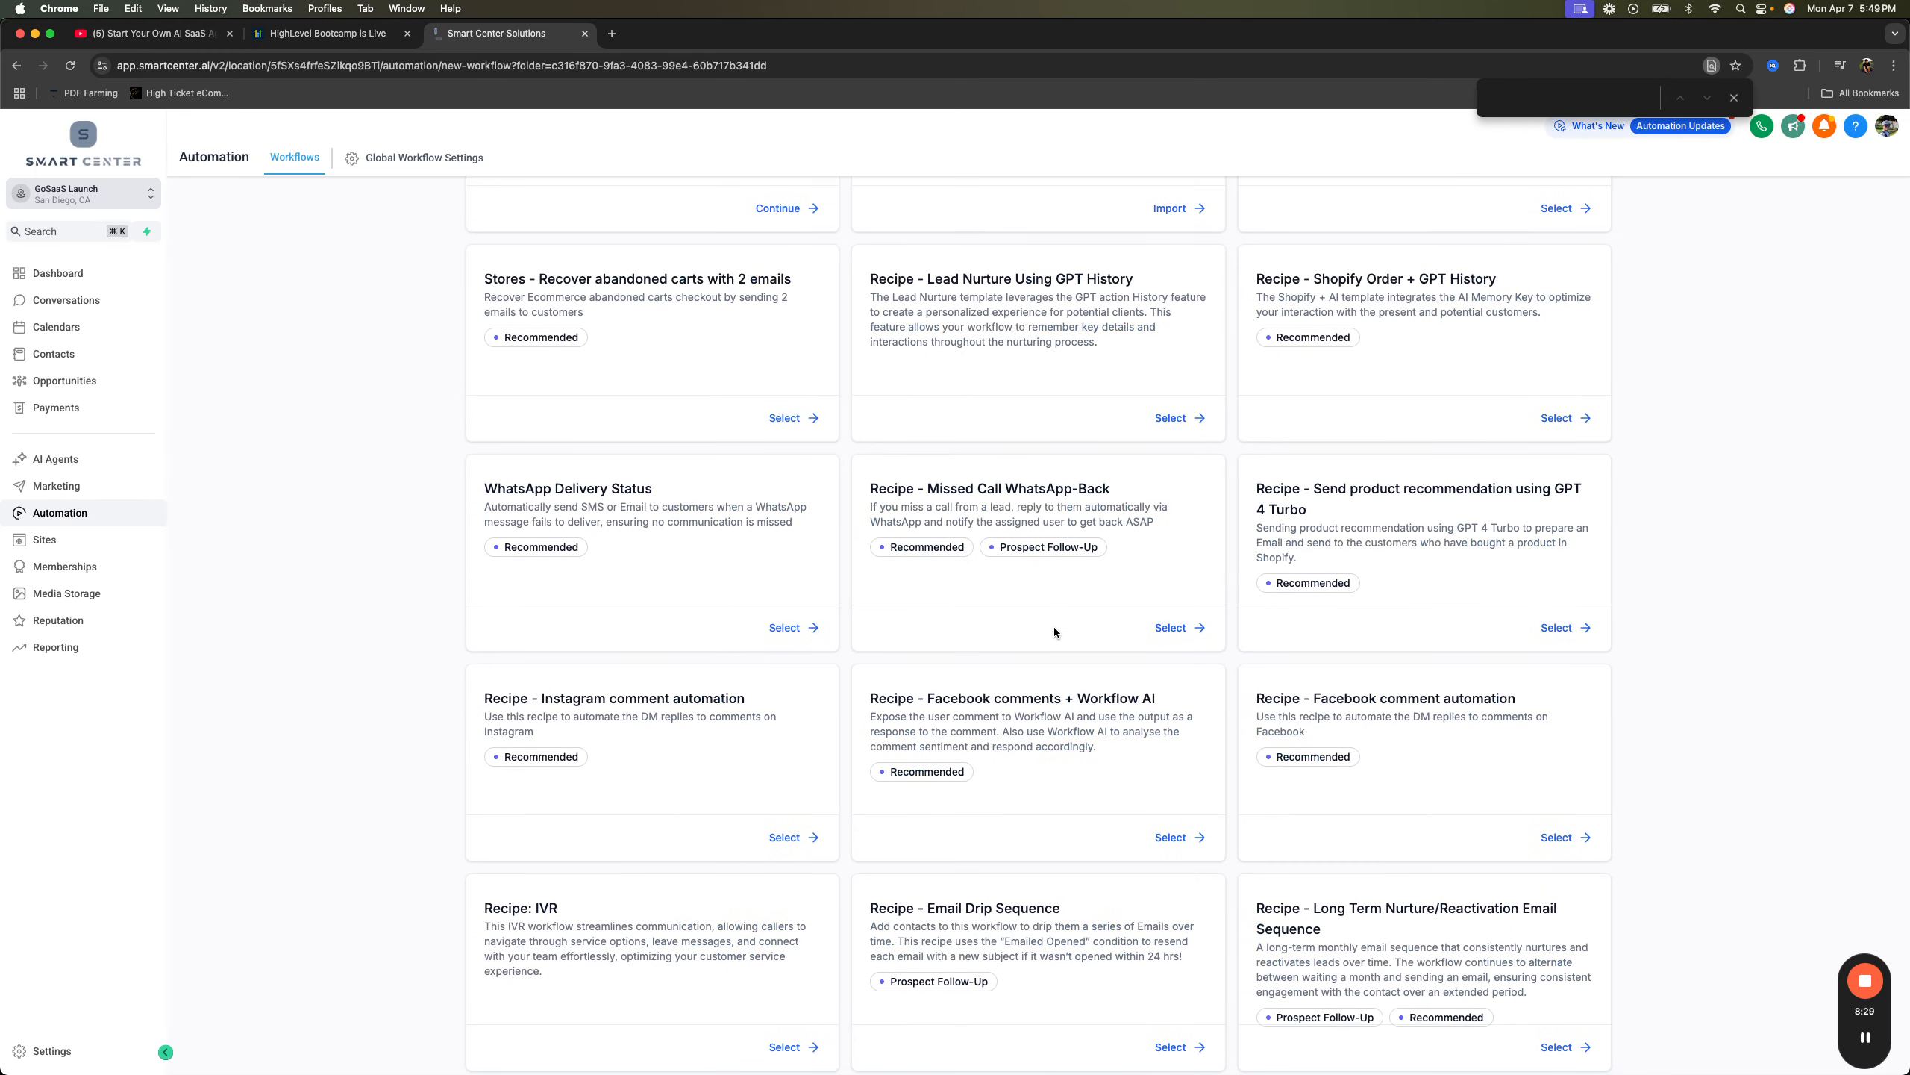
scroll(1054, 632, up, 4)
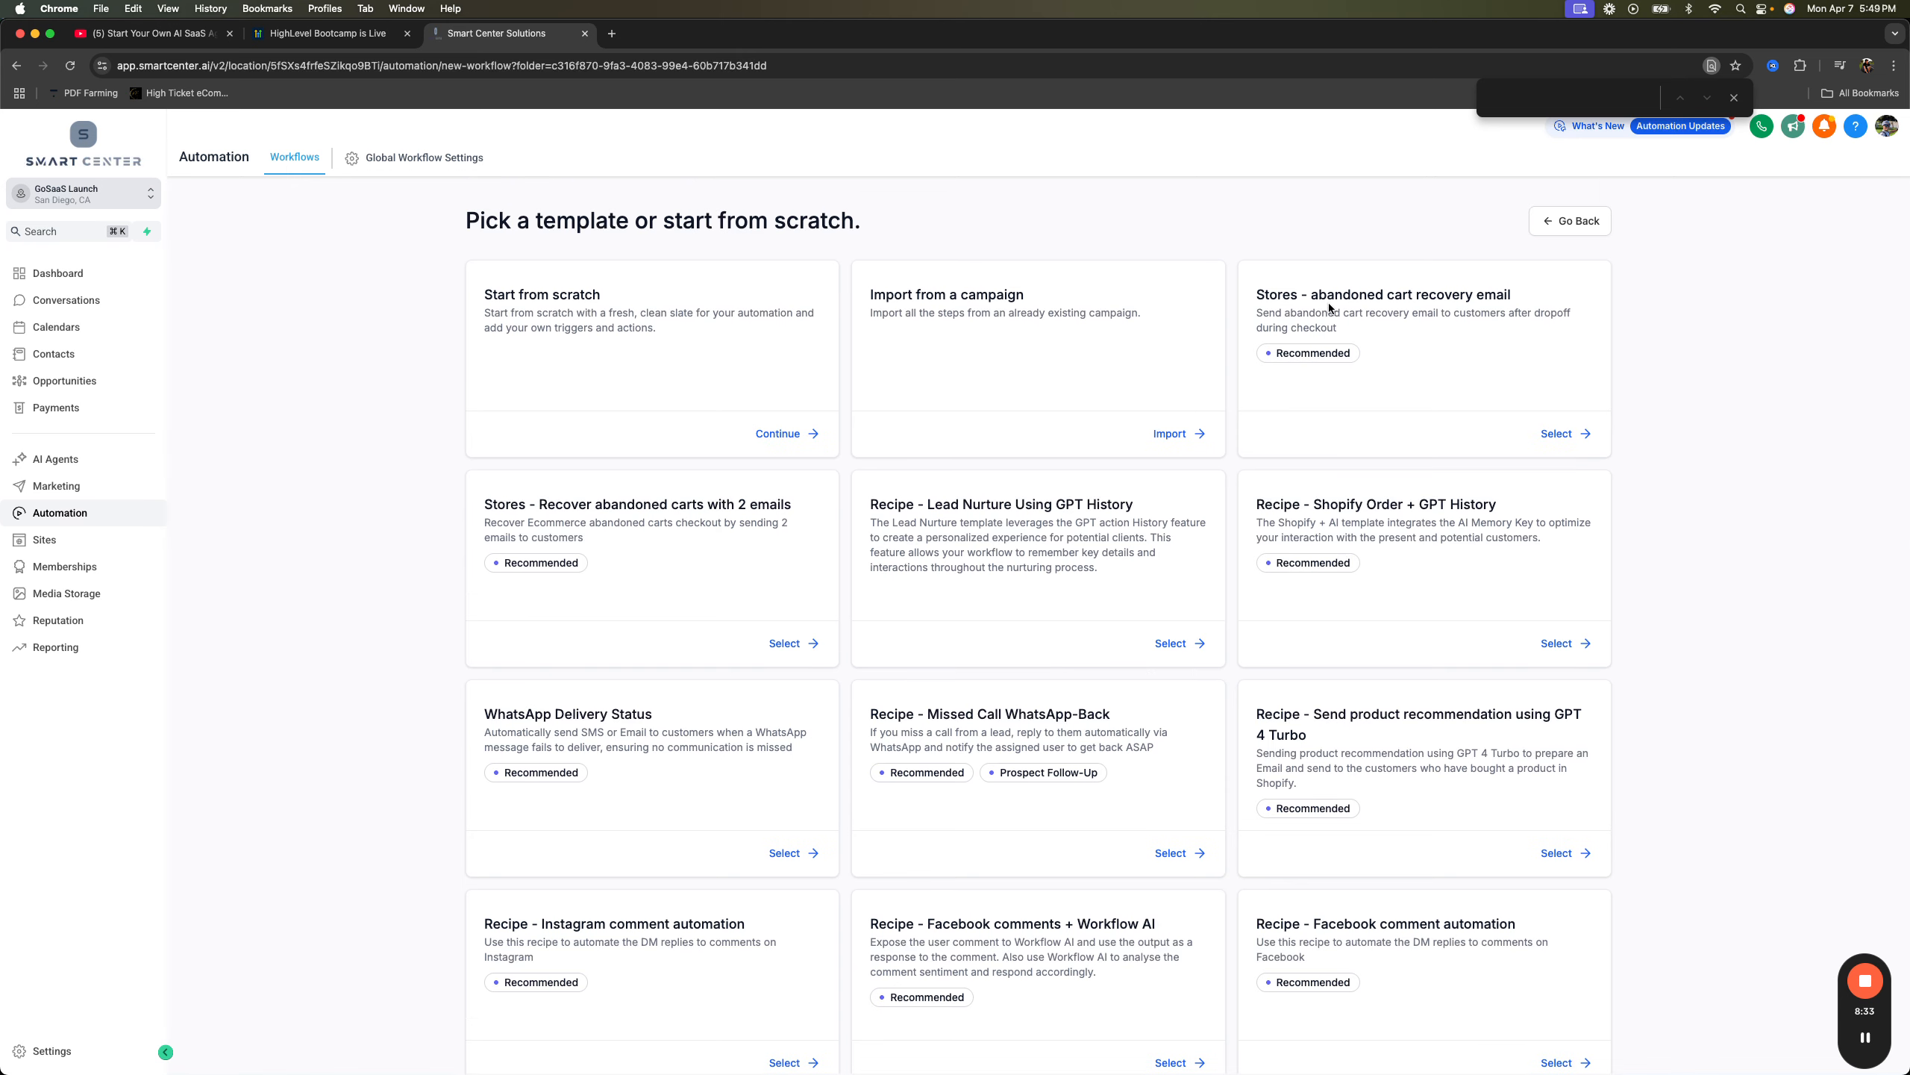
scroll(1209, 467, down, 2)
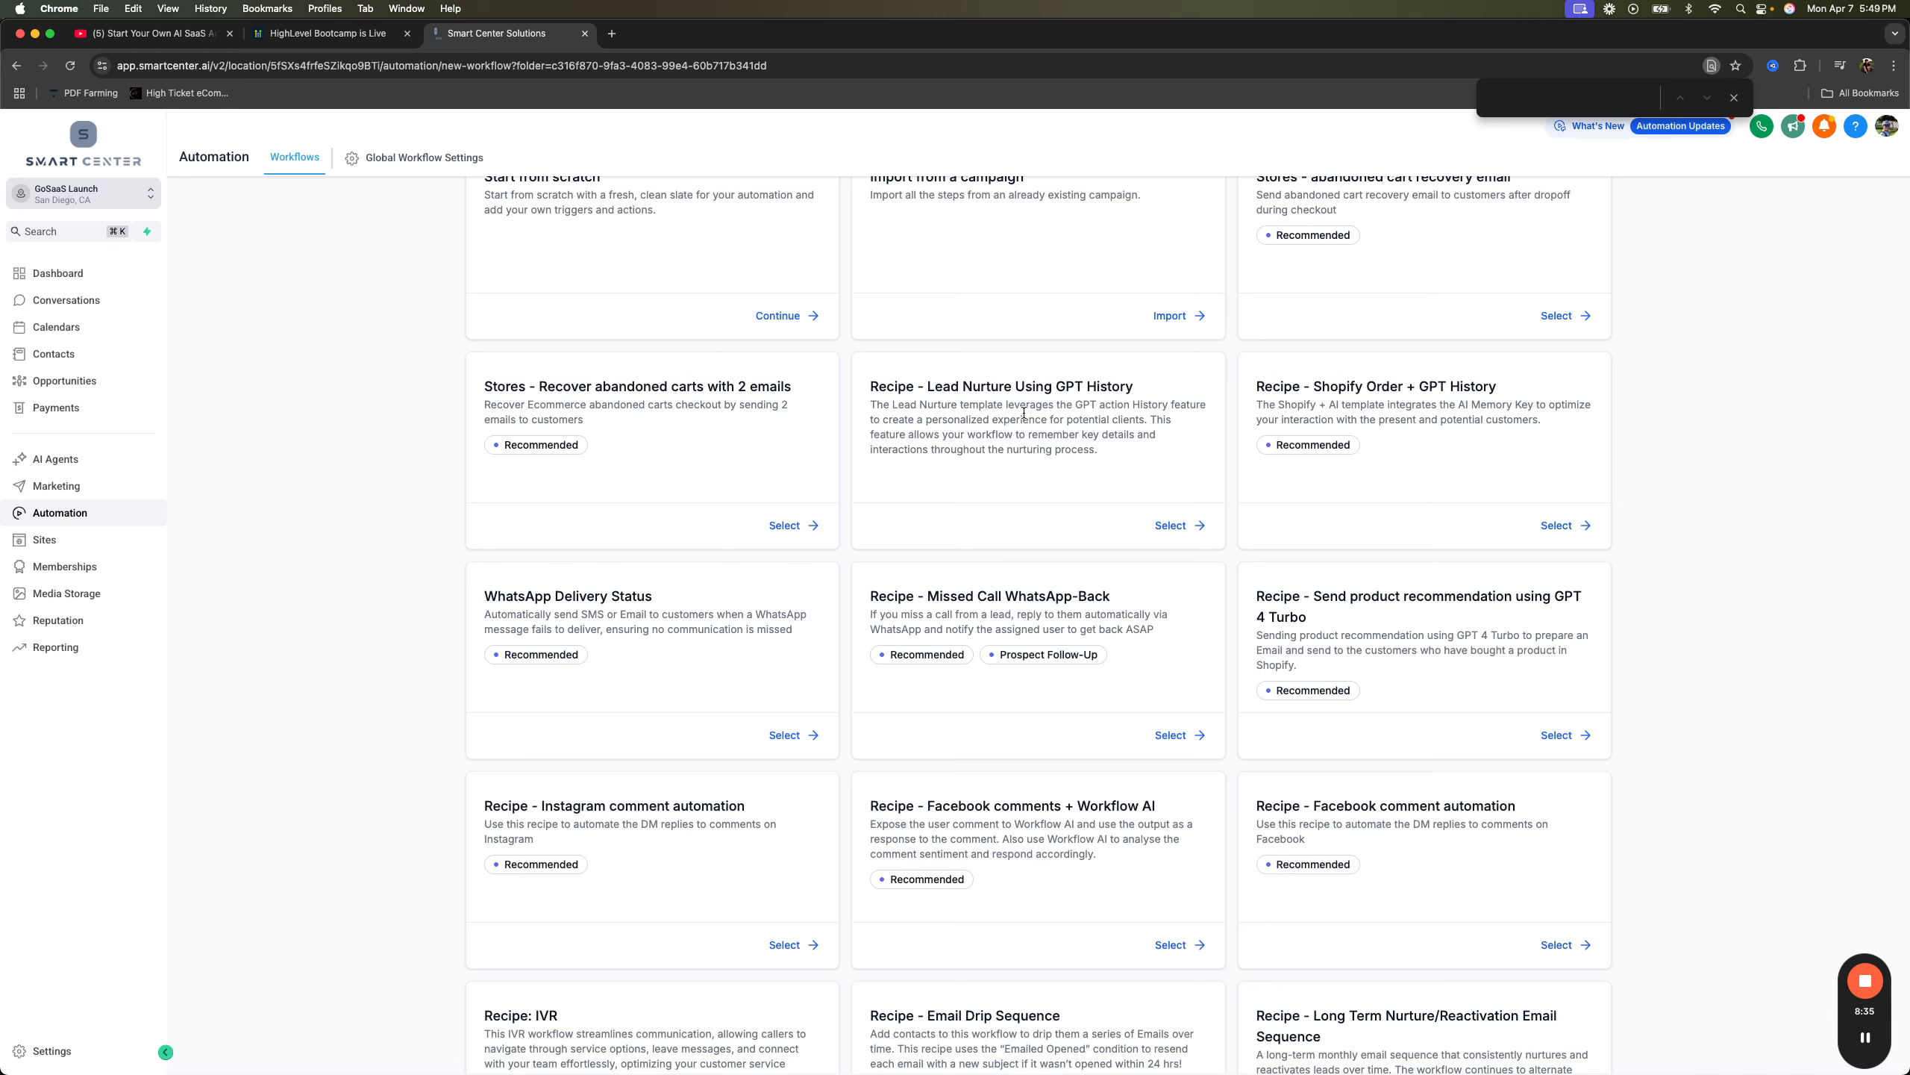
scroll(617, 514, down, 2)
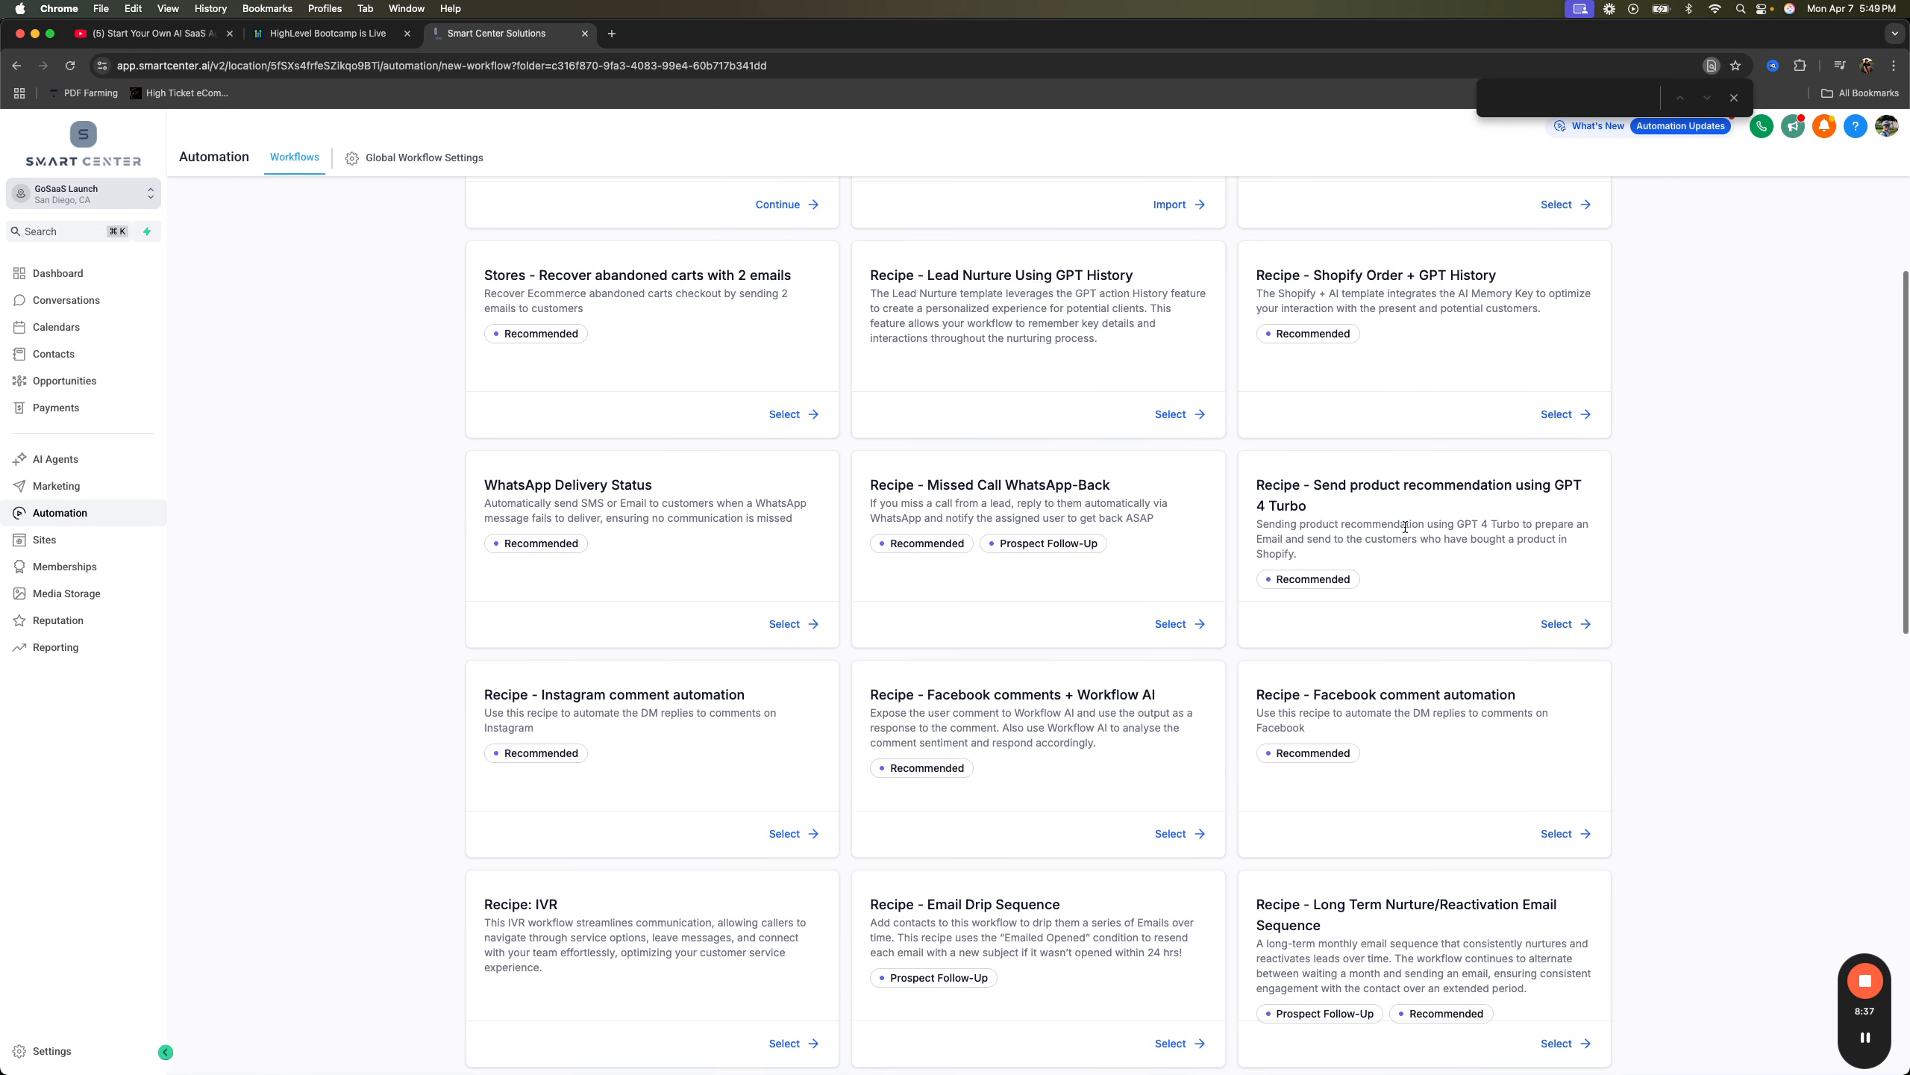
scroll(617, 514, down, 4)
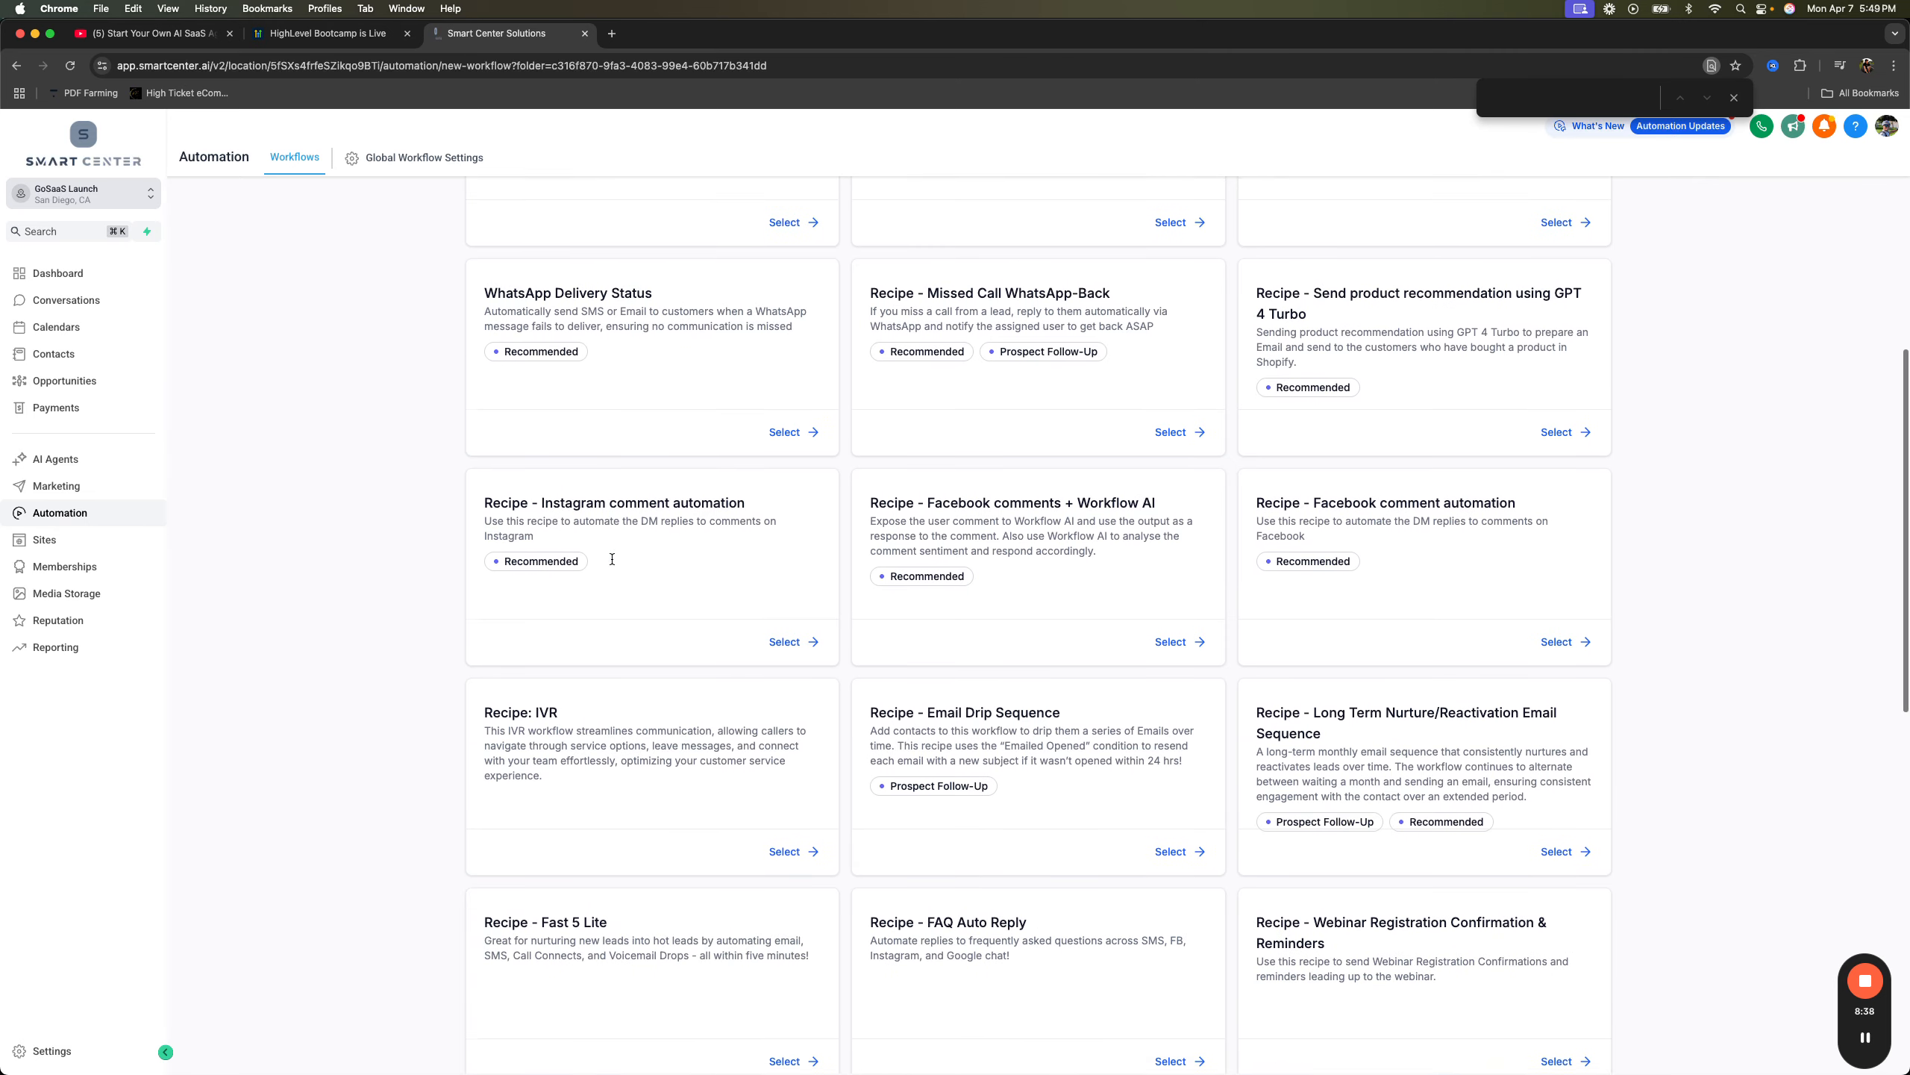
scroll(1417, 503, down, 2)
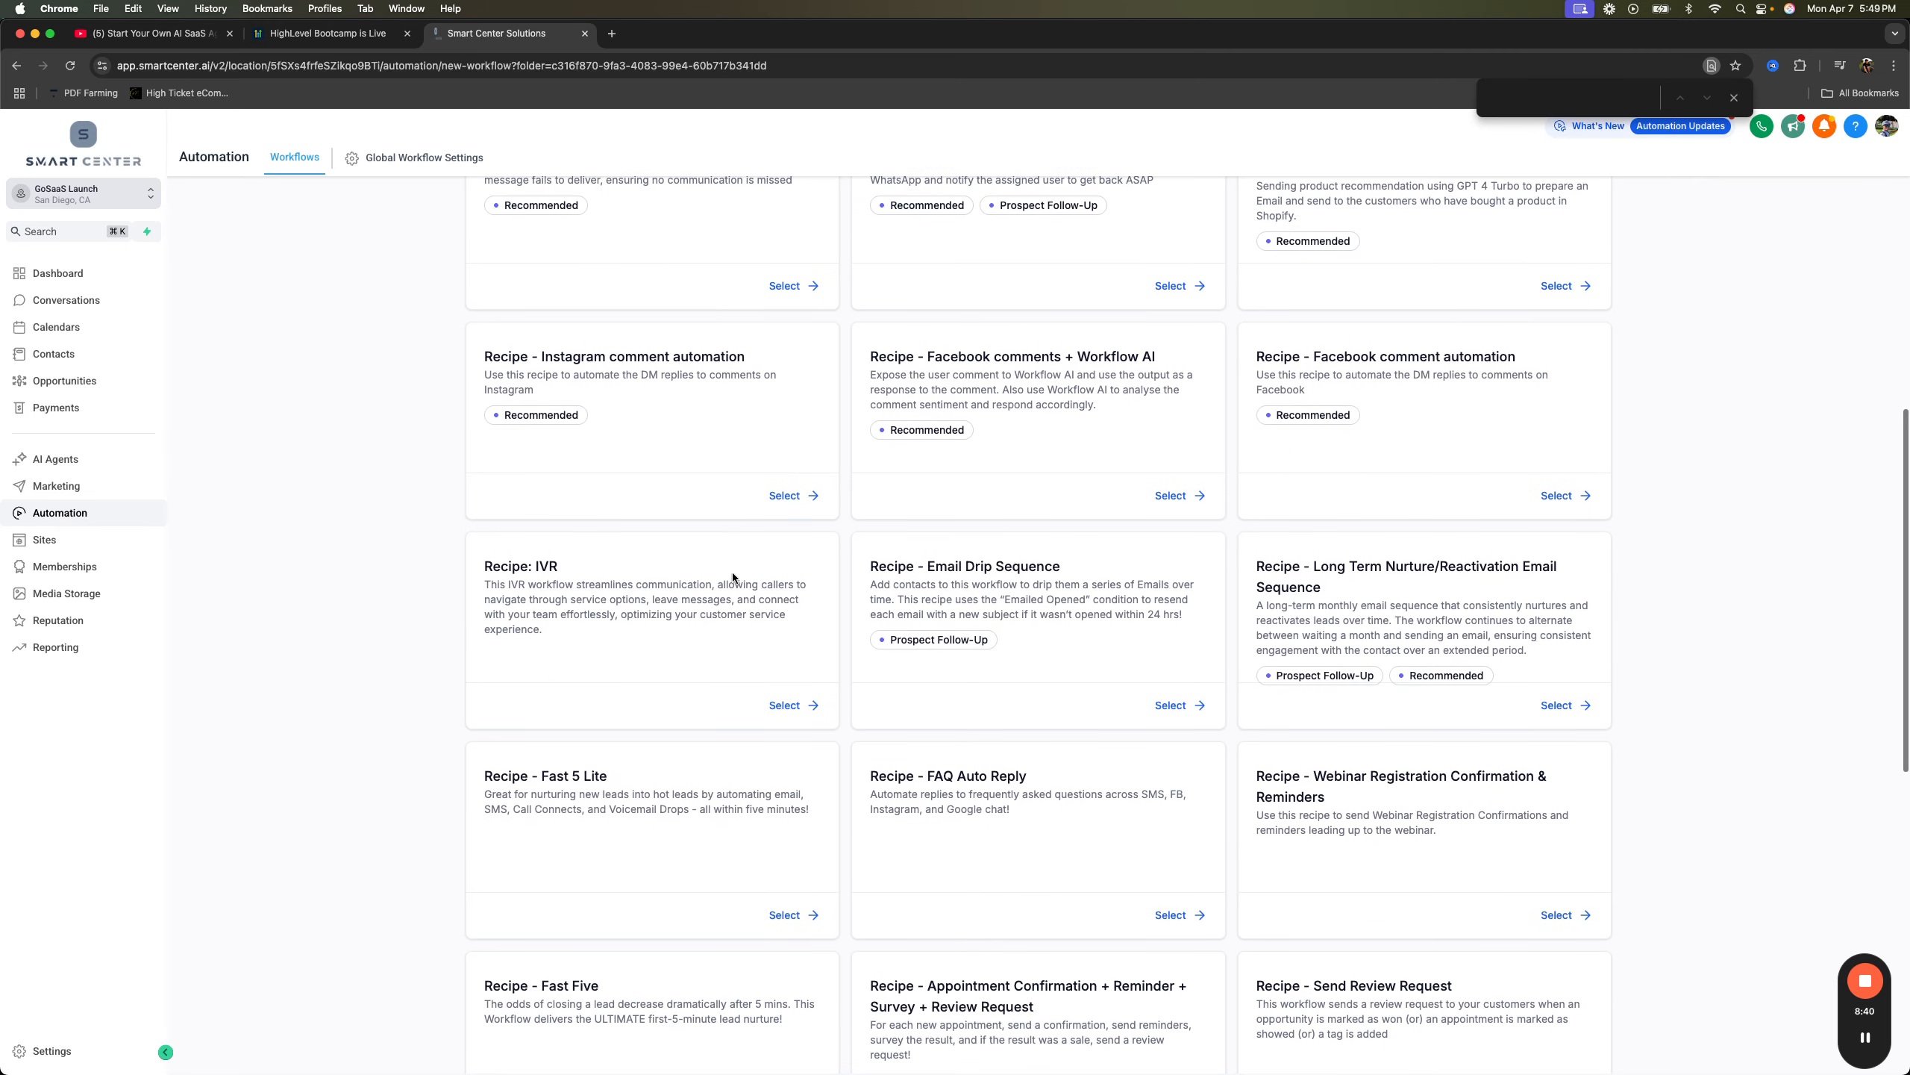
scroll(1572, 467, down, 2)
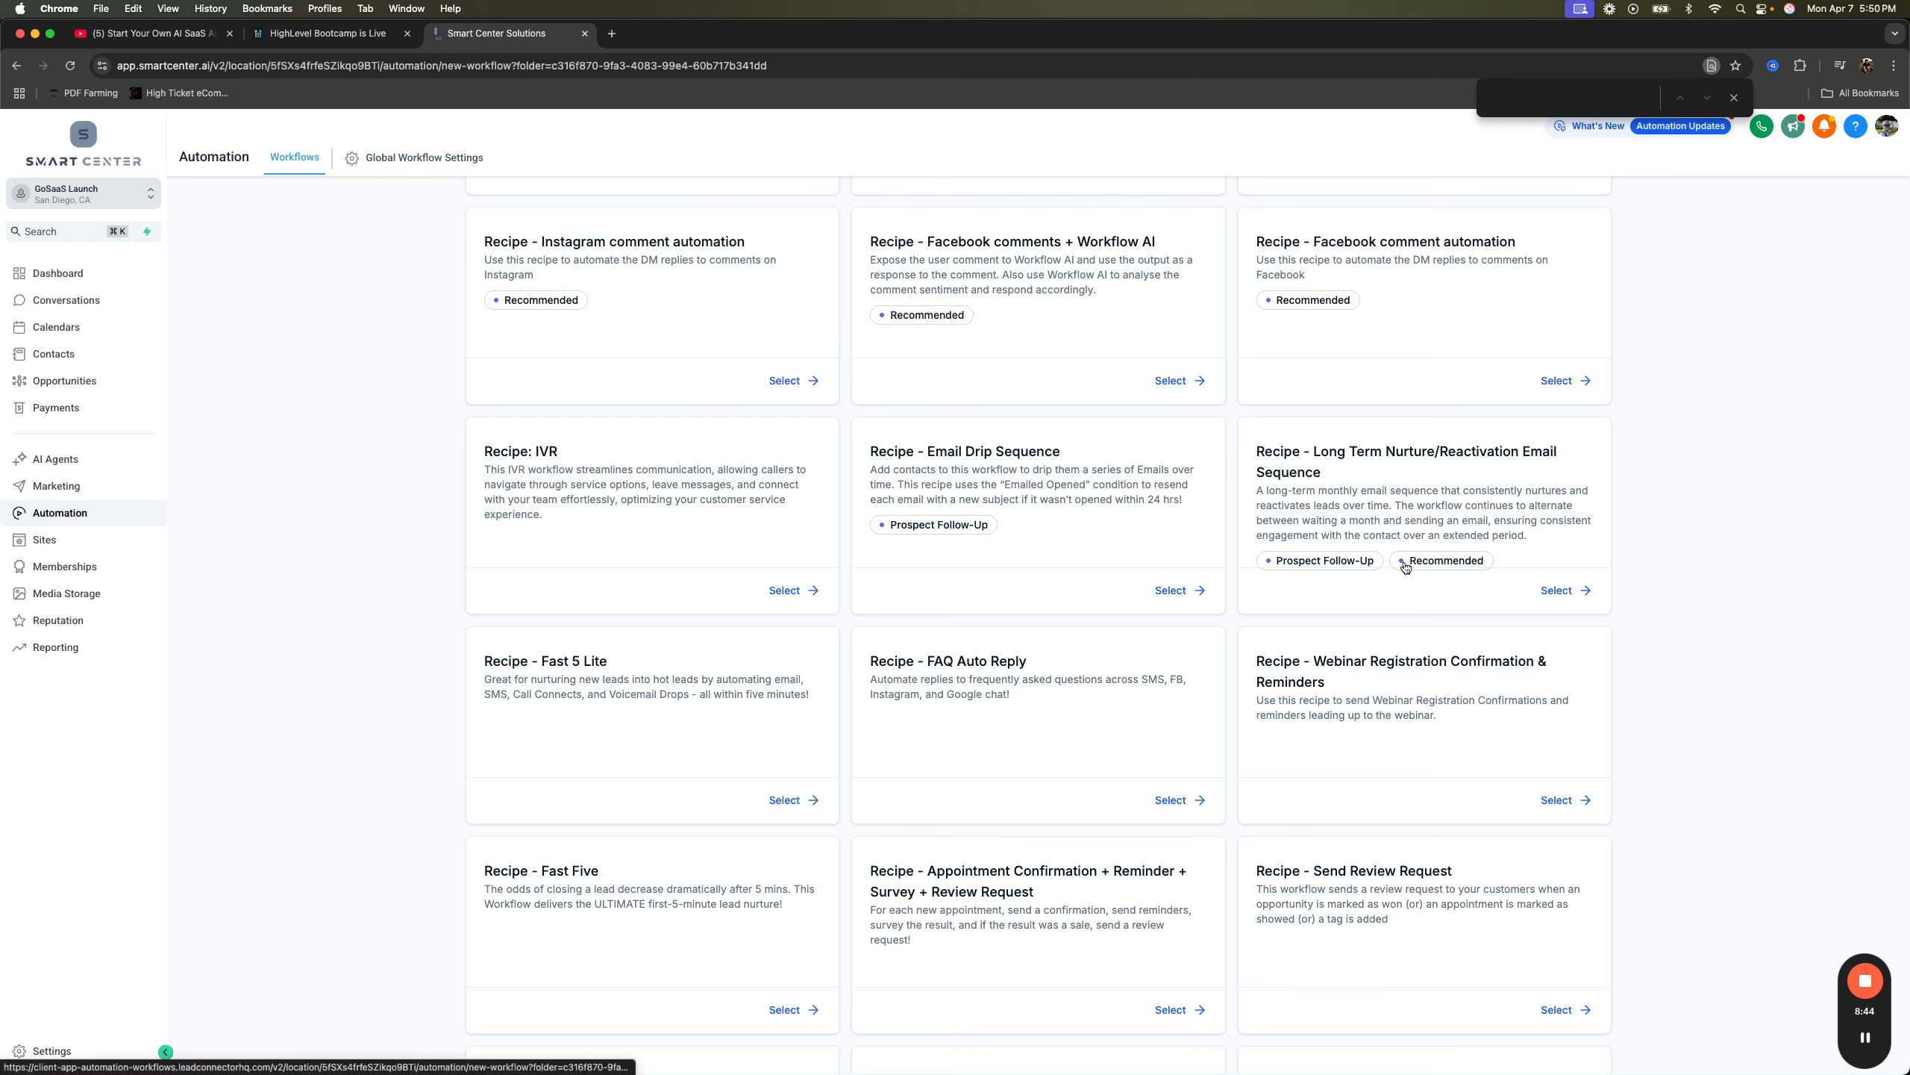
double_click(1330, 451)
drag(1520, 451, 1472, 453)
click(1435, 471)
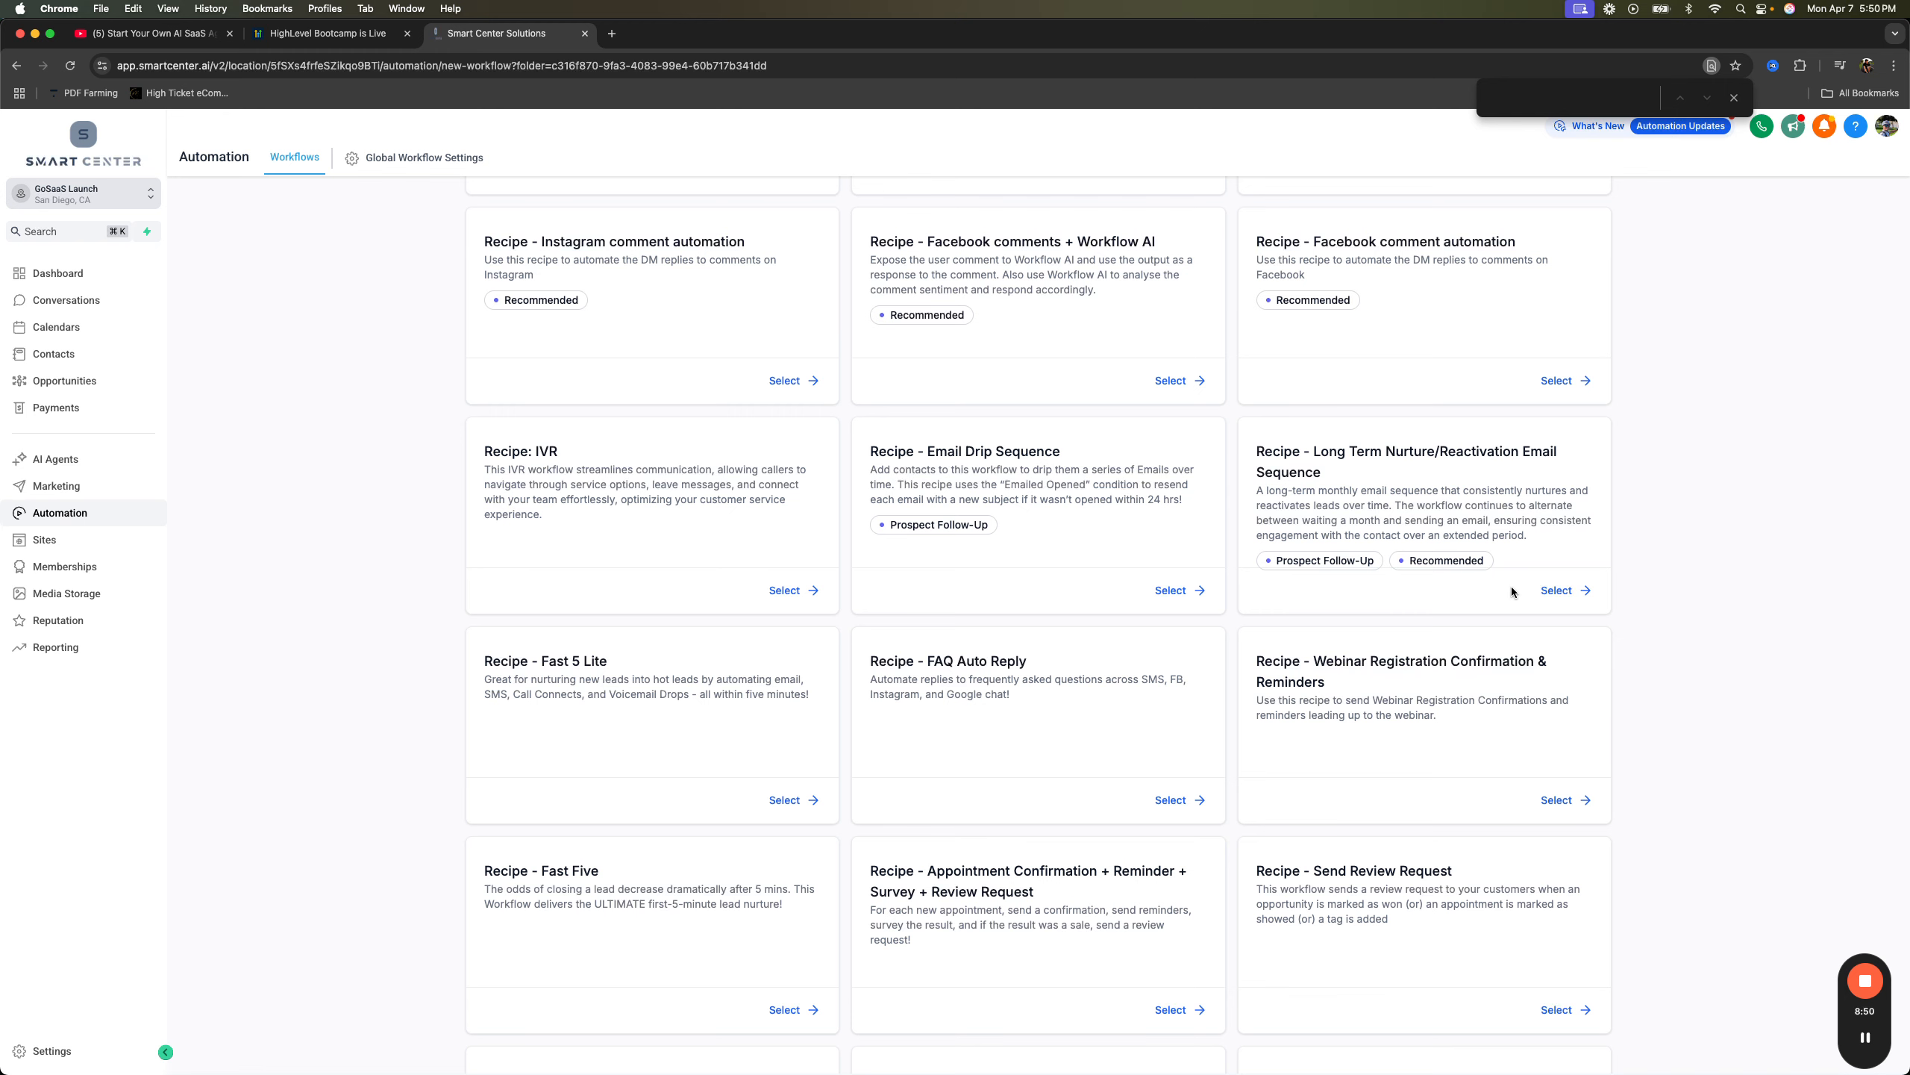
scroll(1355, 720, down, 2)
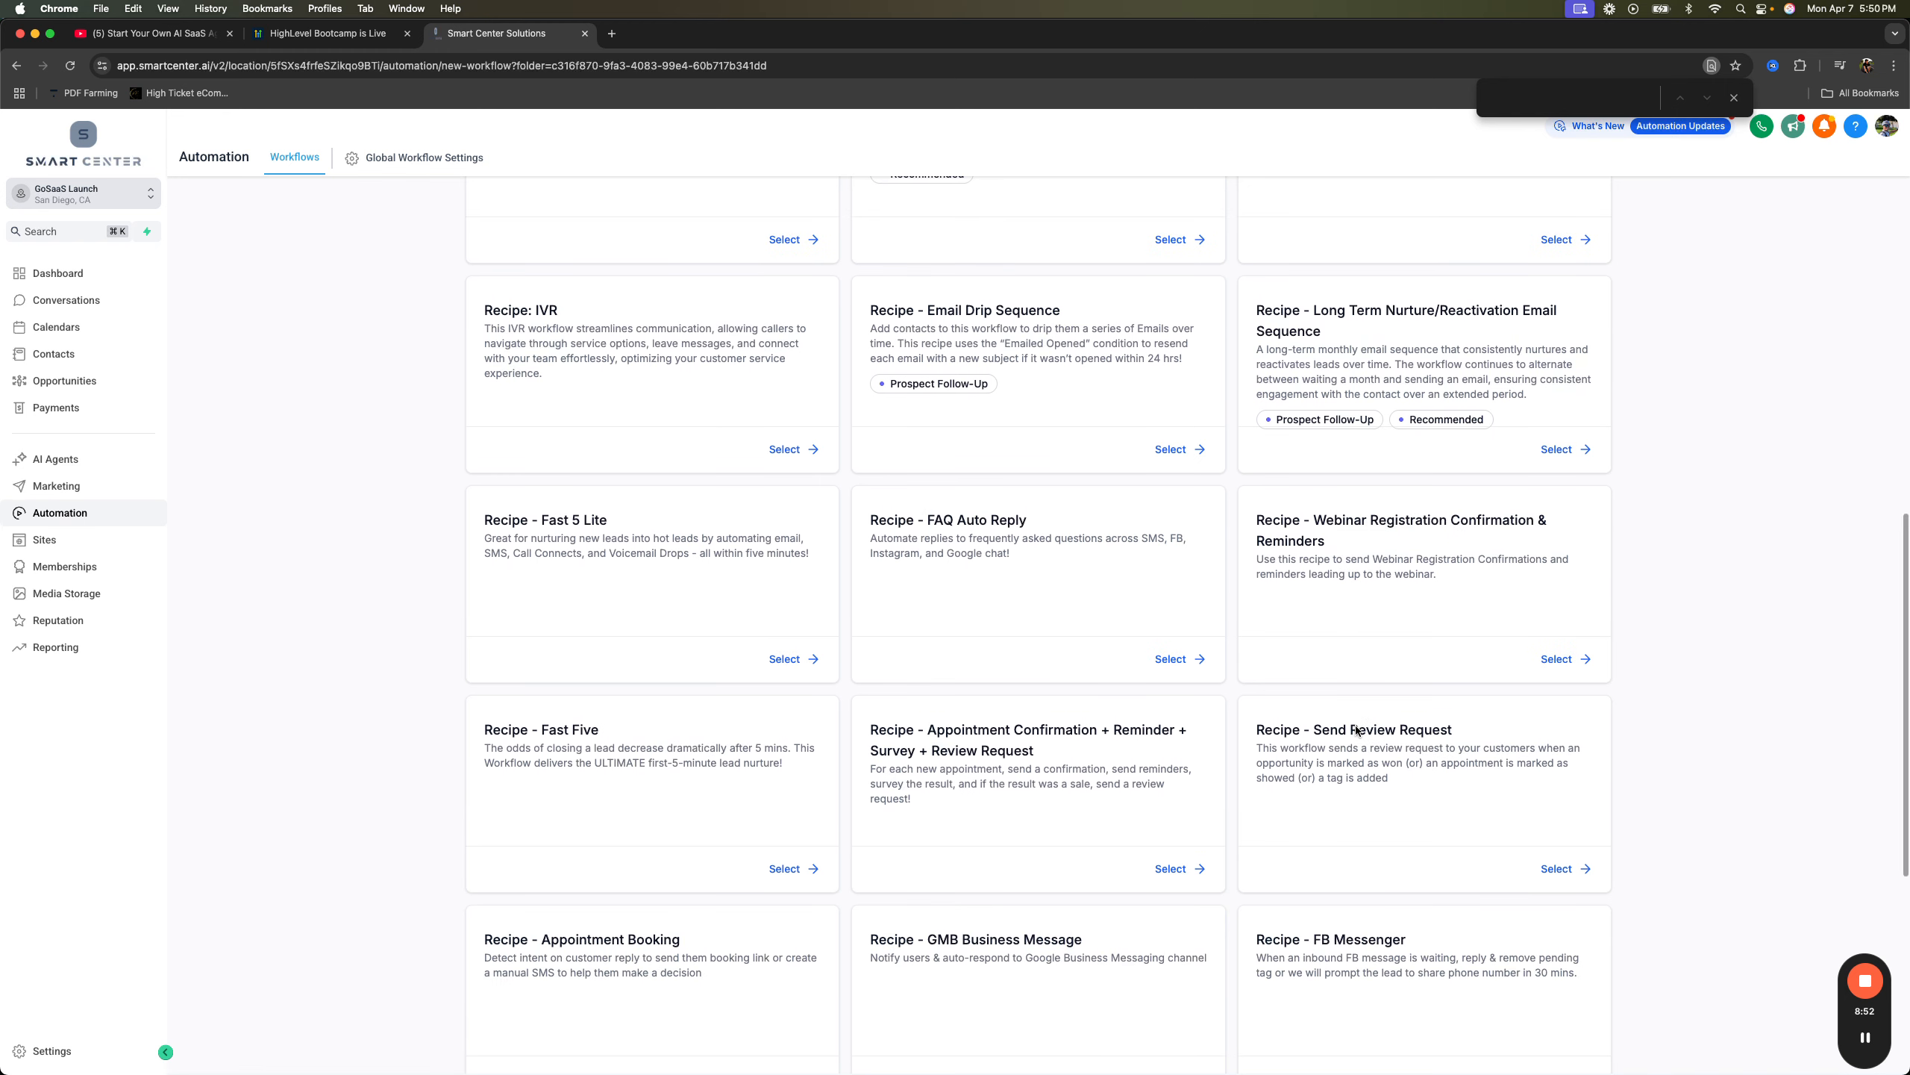
scroll(1355, 729, up, 1)
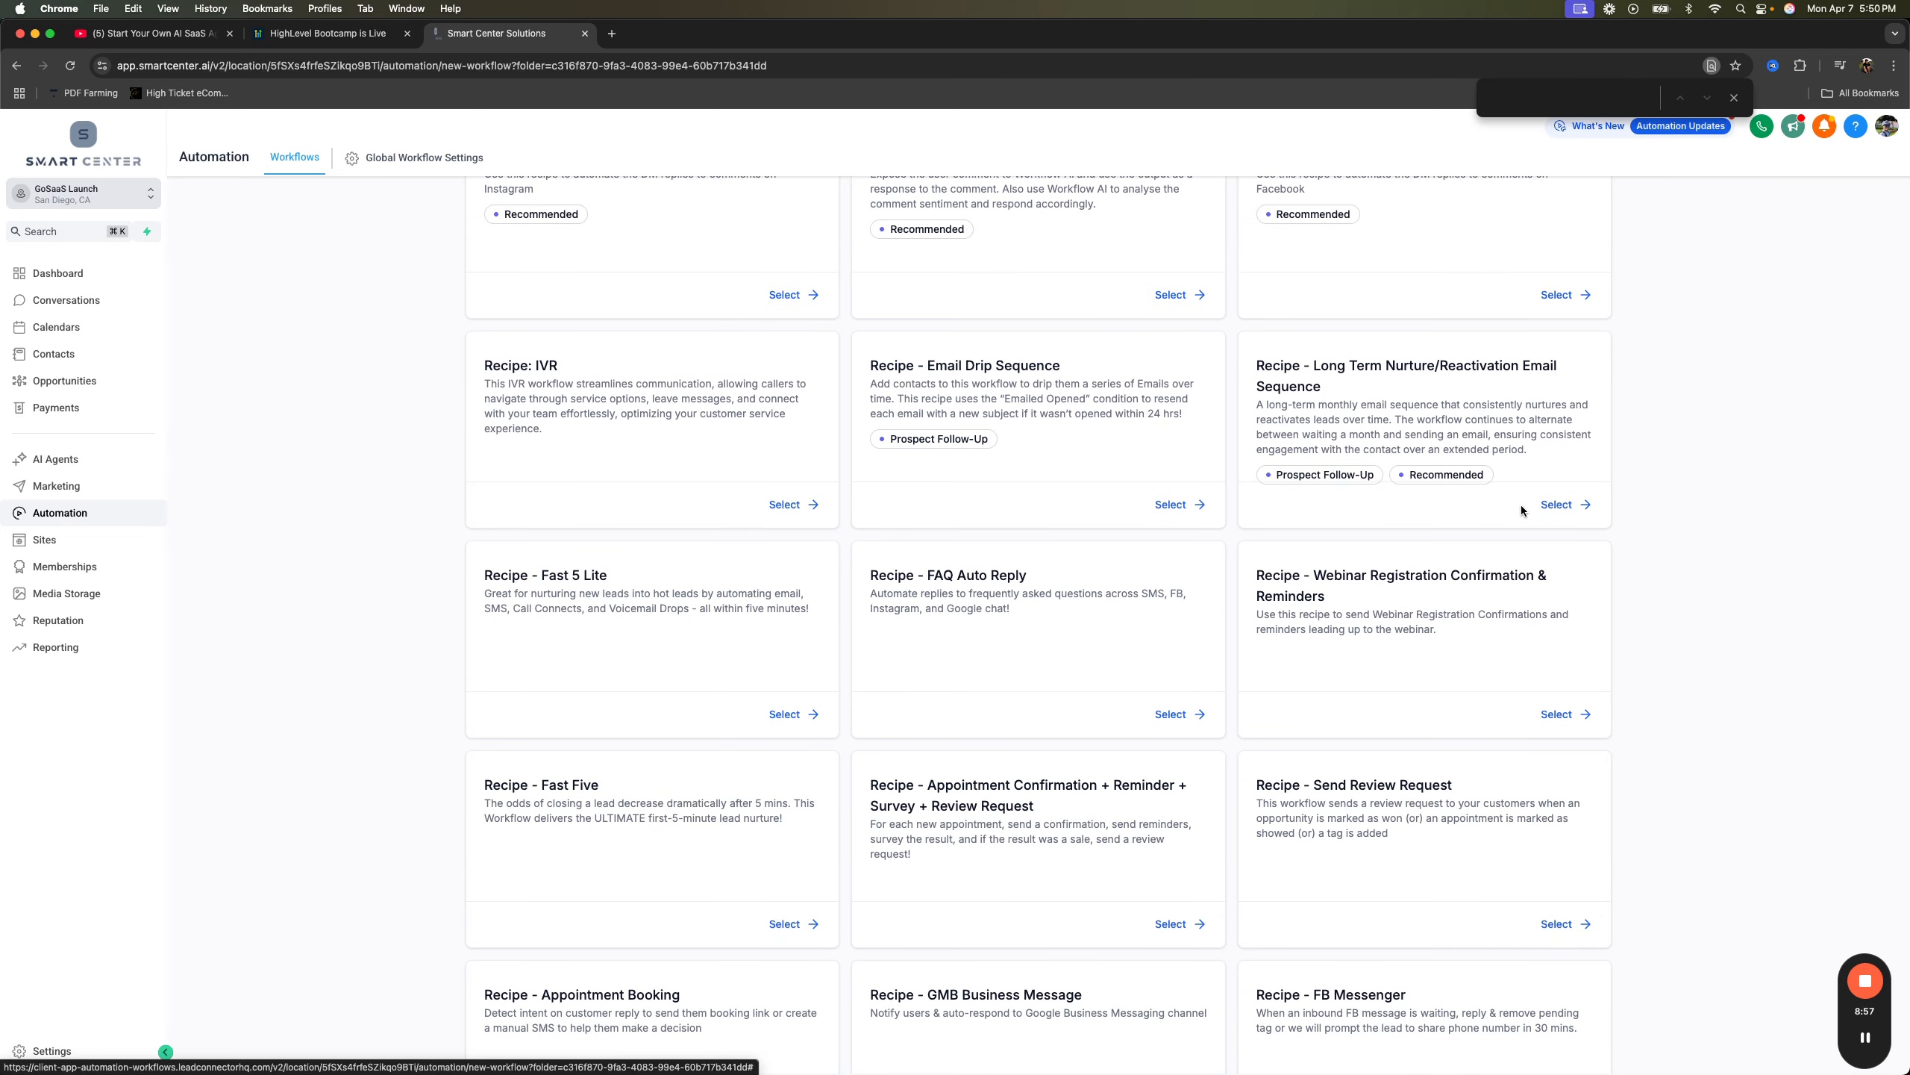
- Open the Long Term Nurture/Reactivation Email Sequence recipe and examine the settings of its first Email action
click(1551, 504)
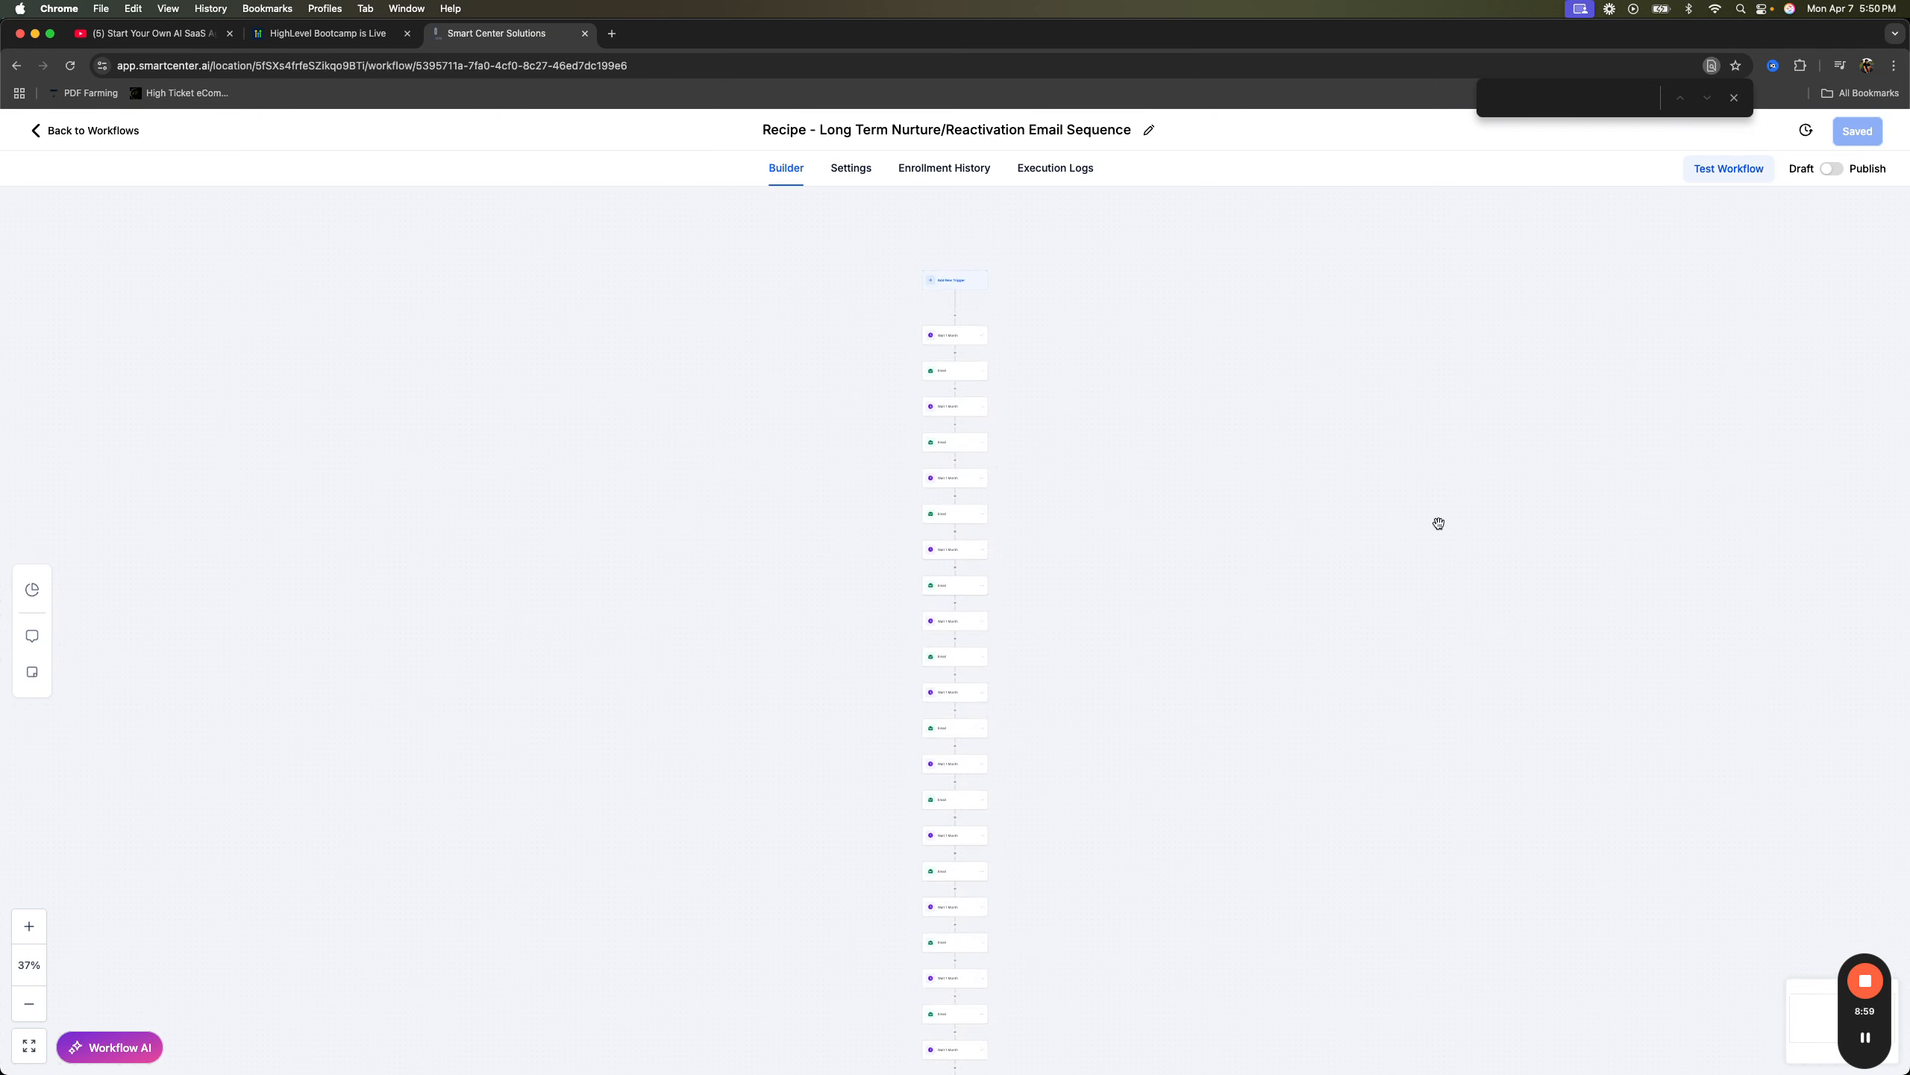
scroll(1148, 488, down, 2)
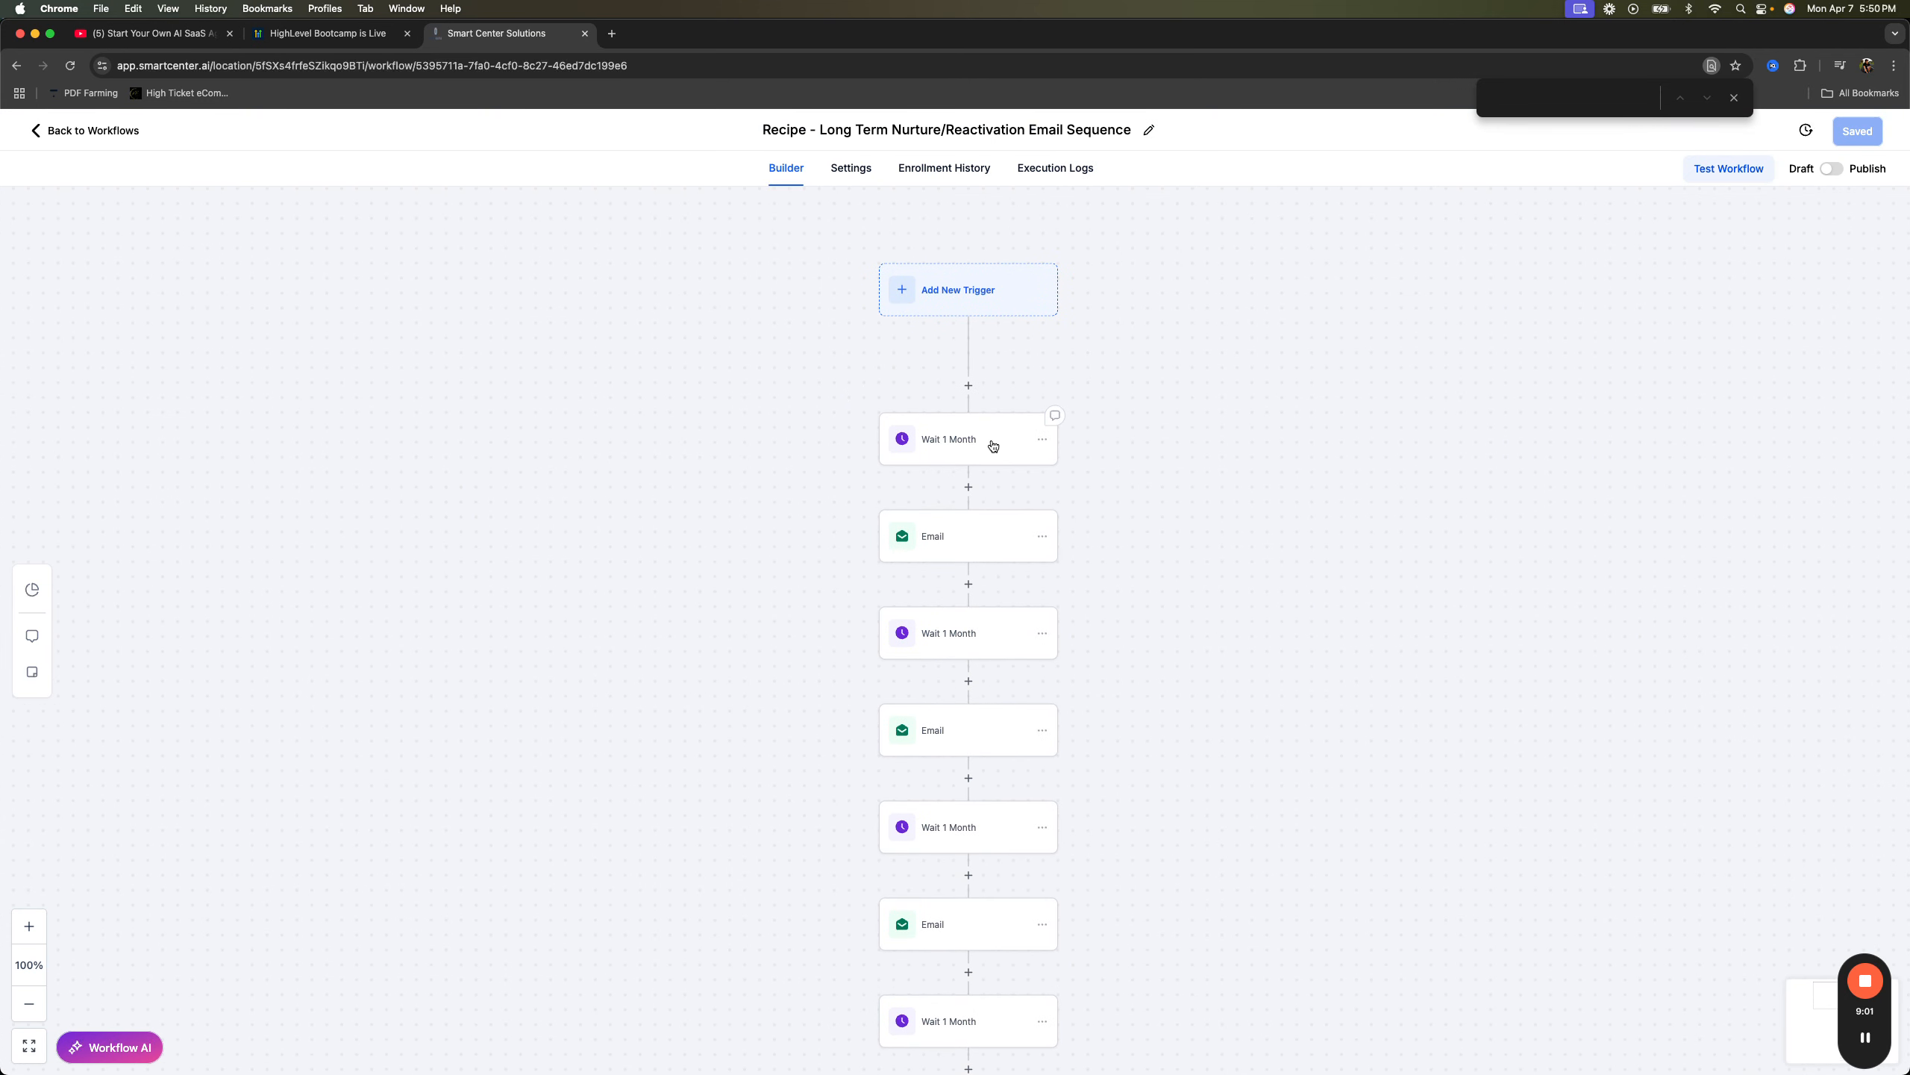
click(970, 538)
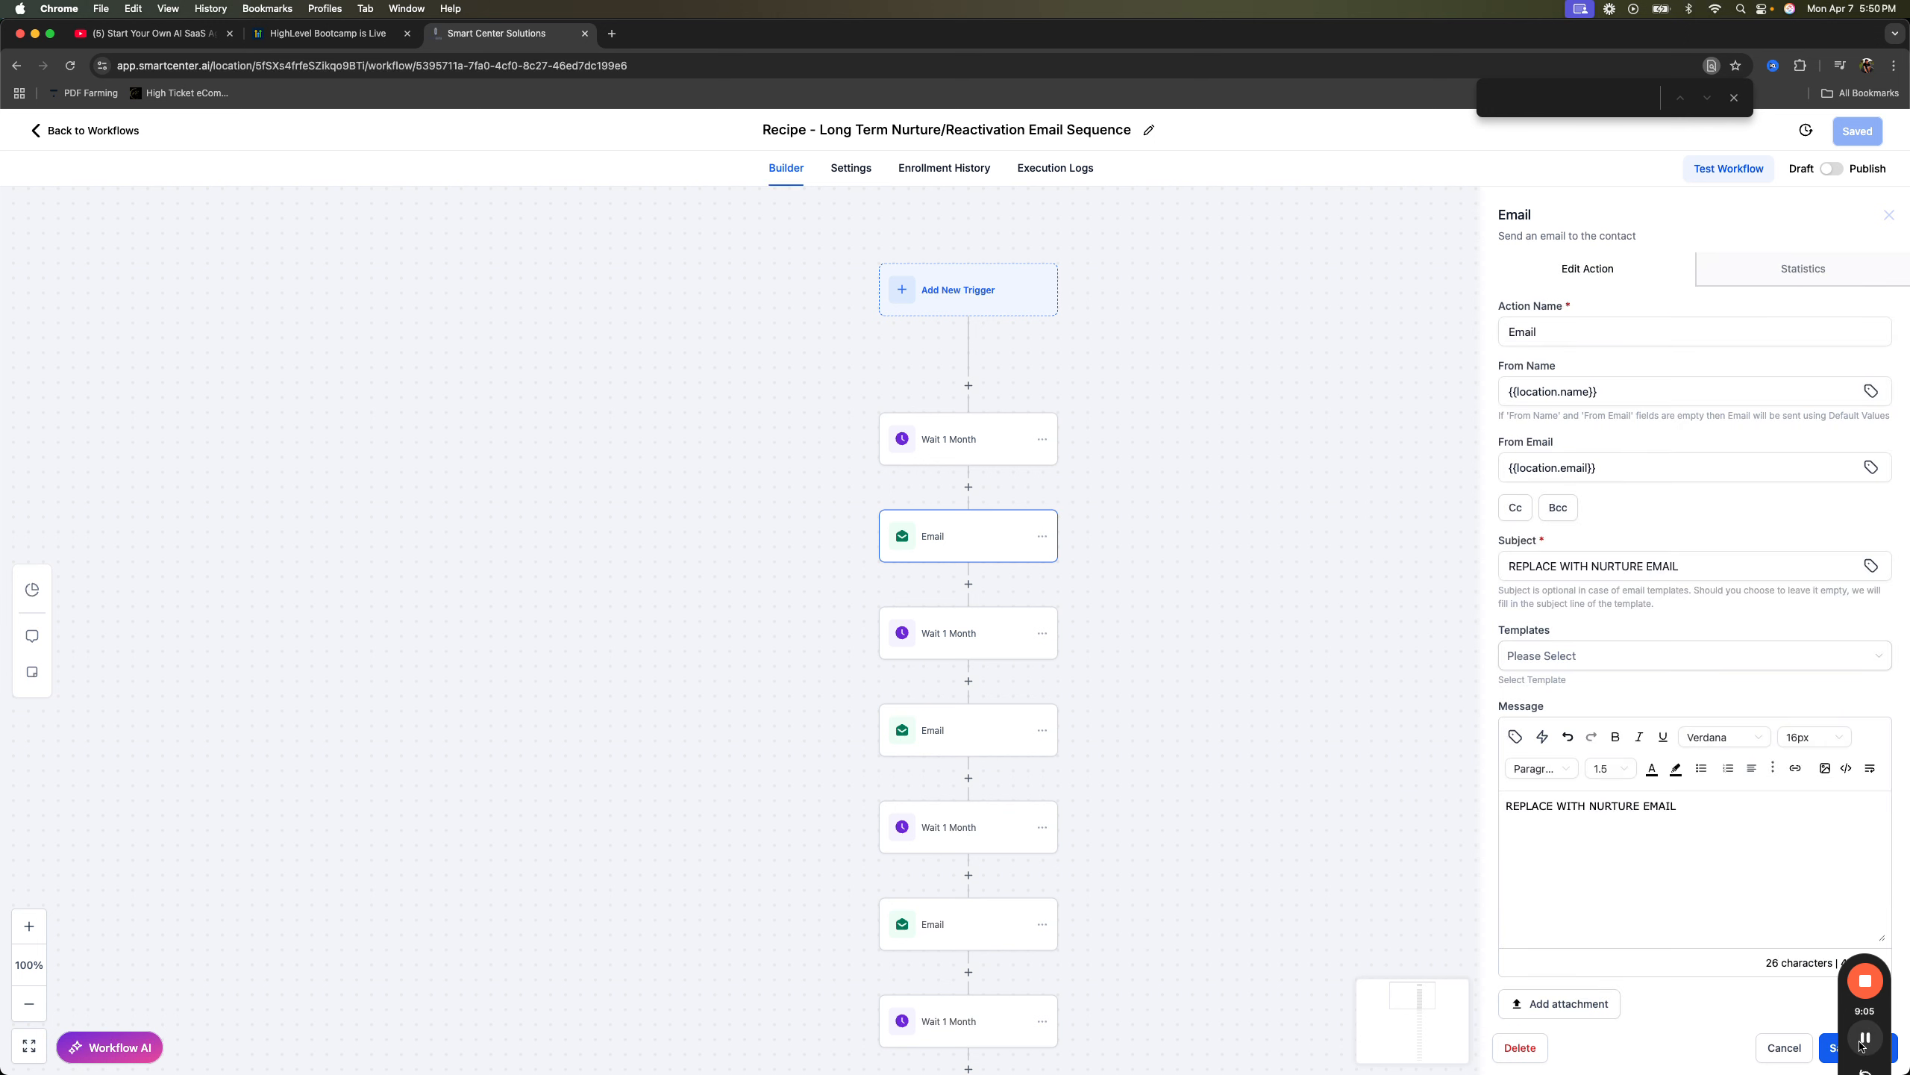
click(1866, 1037)
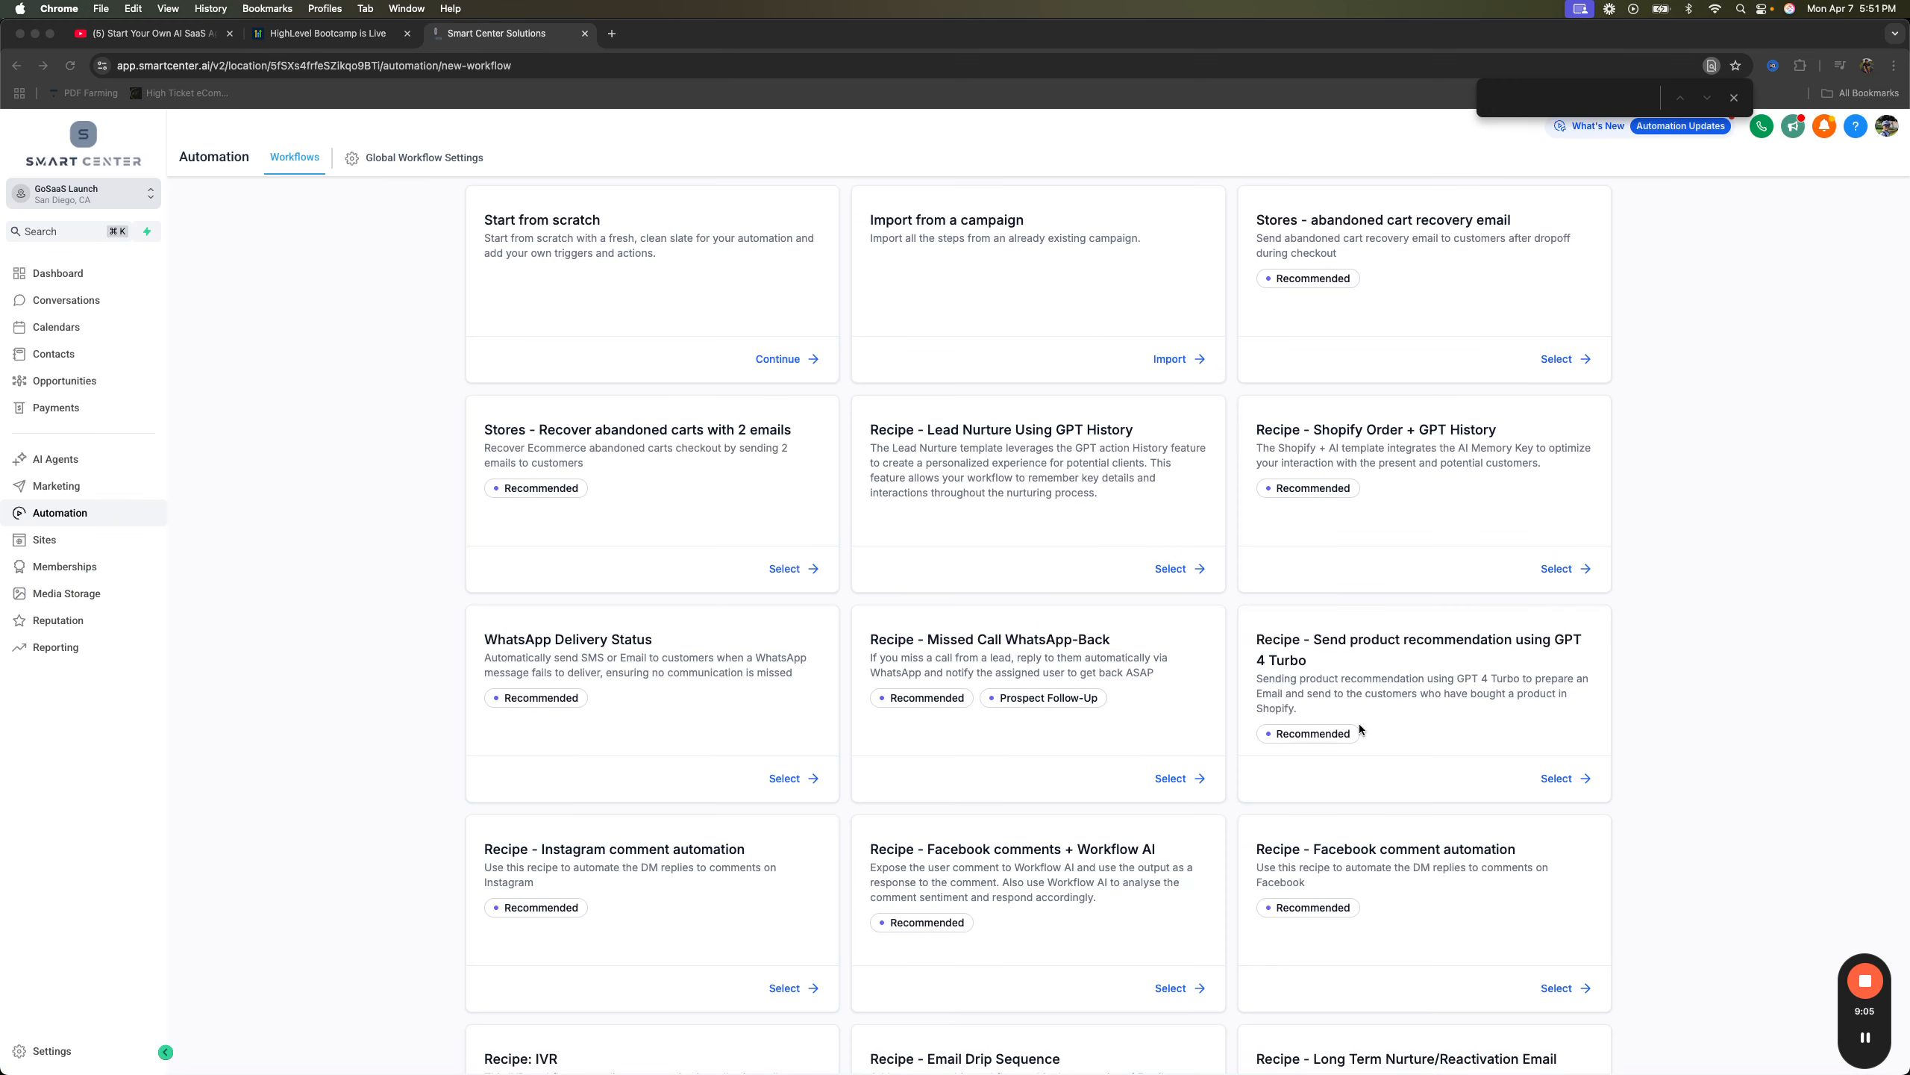
- Close the page search and locate the List Reactivation recipe among the workflow templates
scroll(1373, 727, up, 2)
click(68, 518)
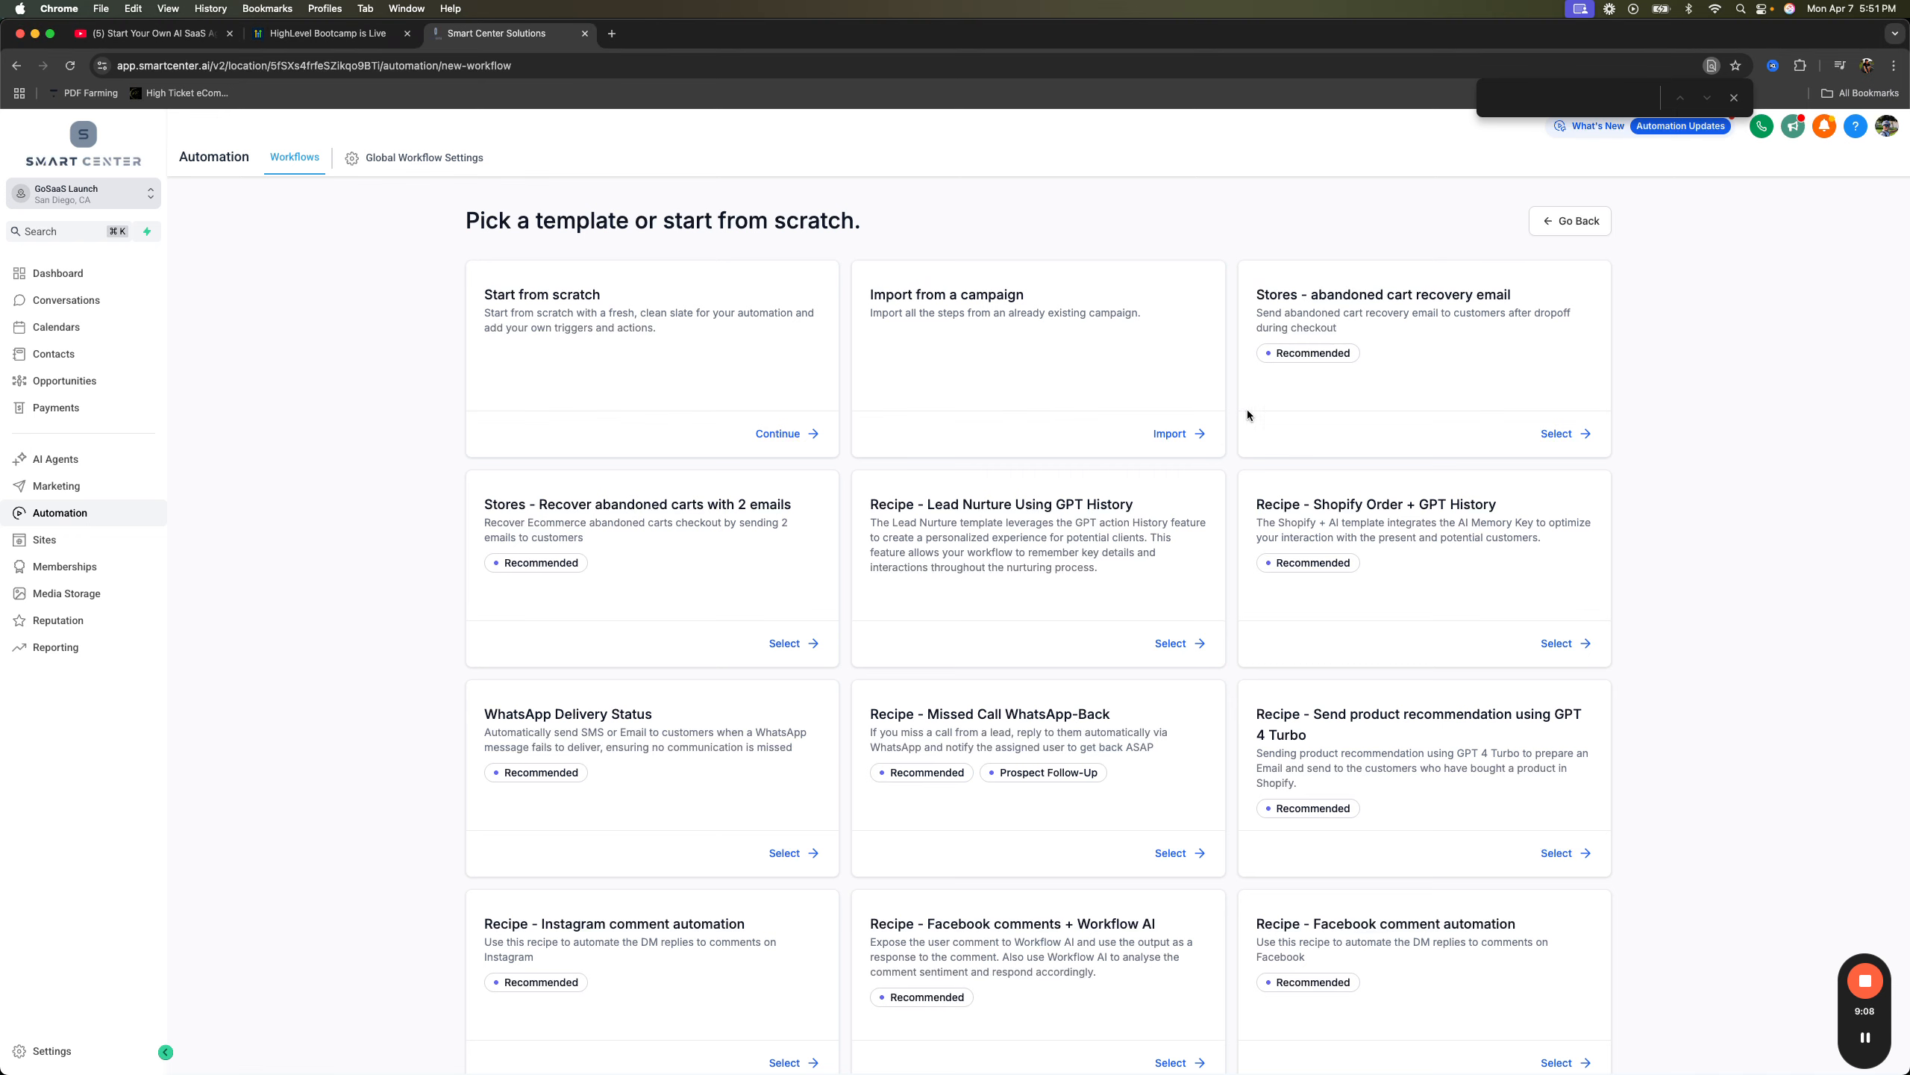
key(Escape)
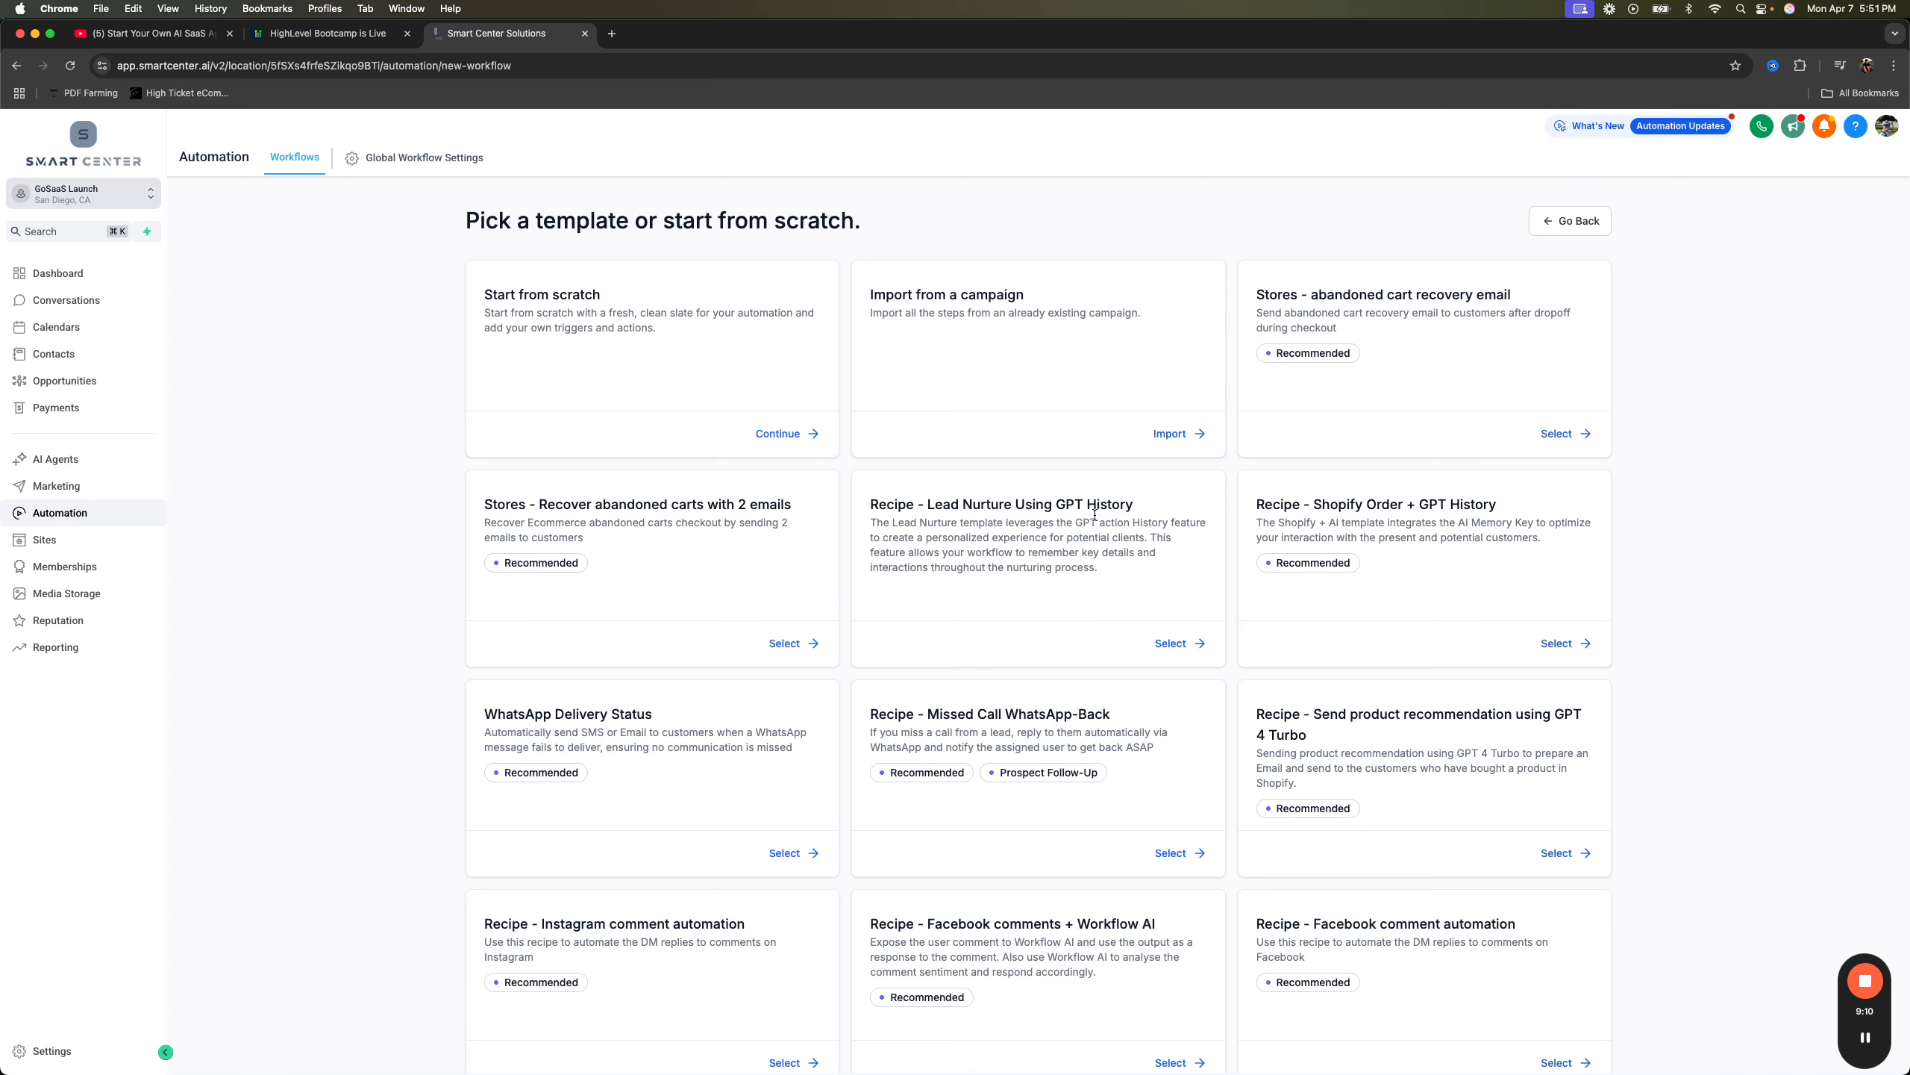
scroll(1221, 598, down, 15)
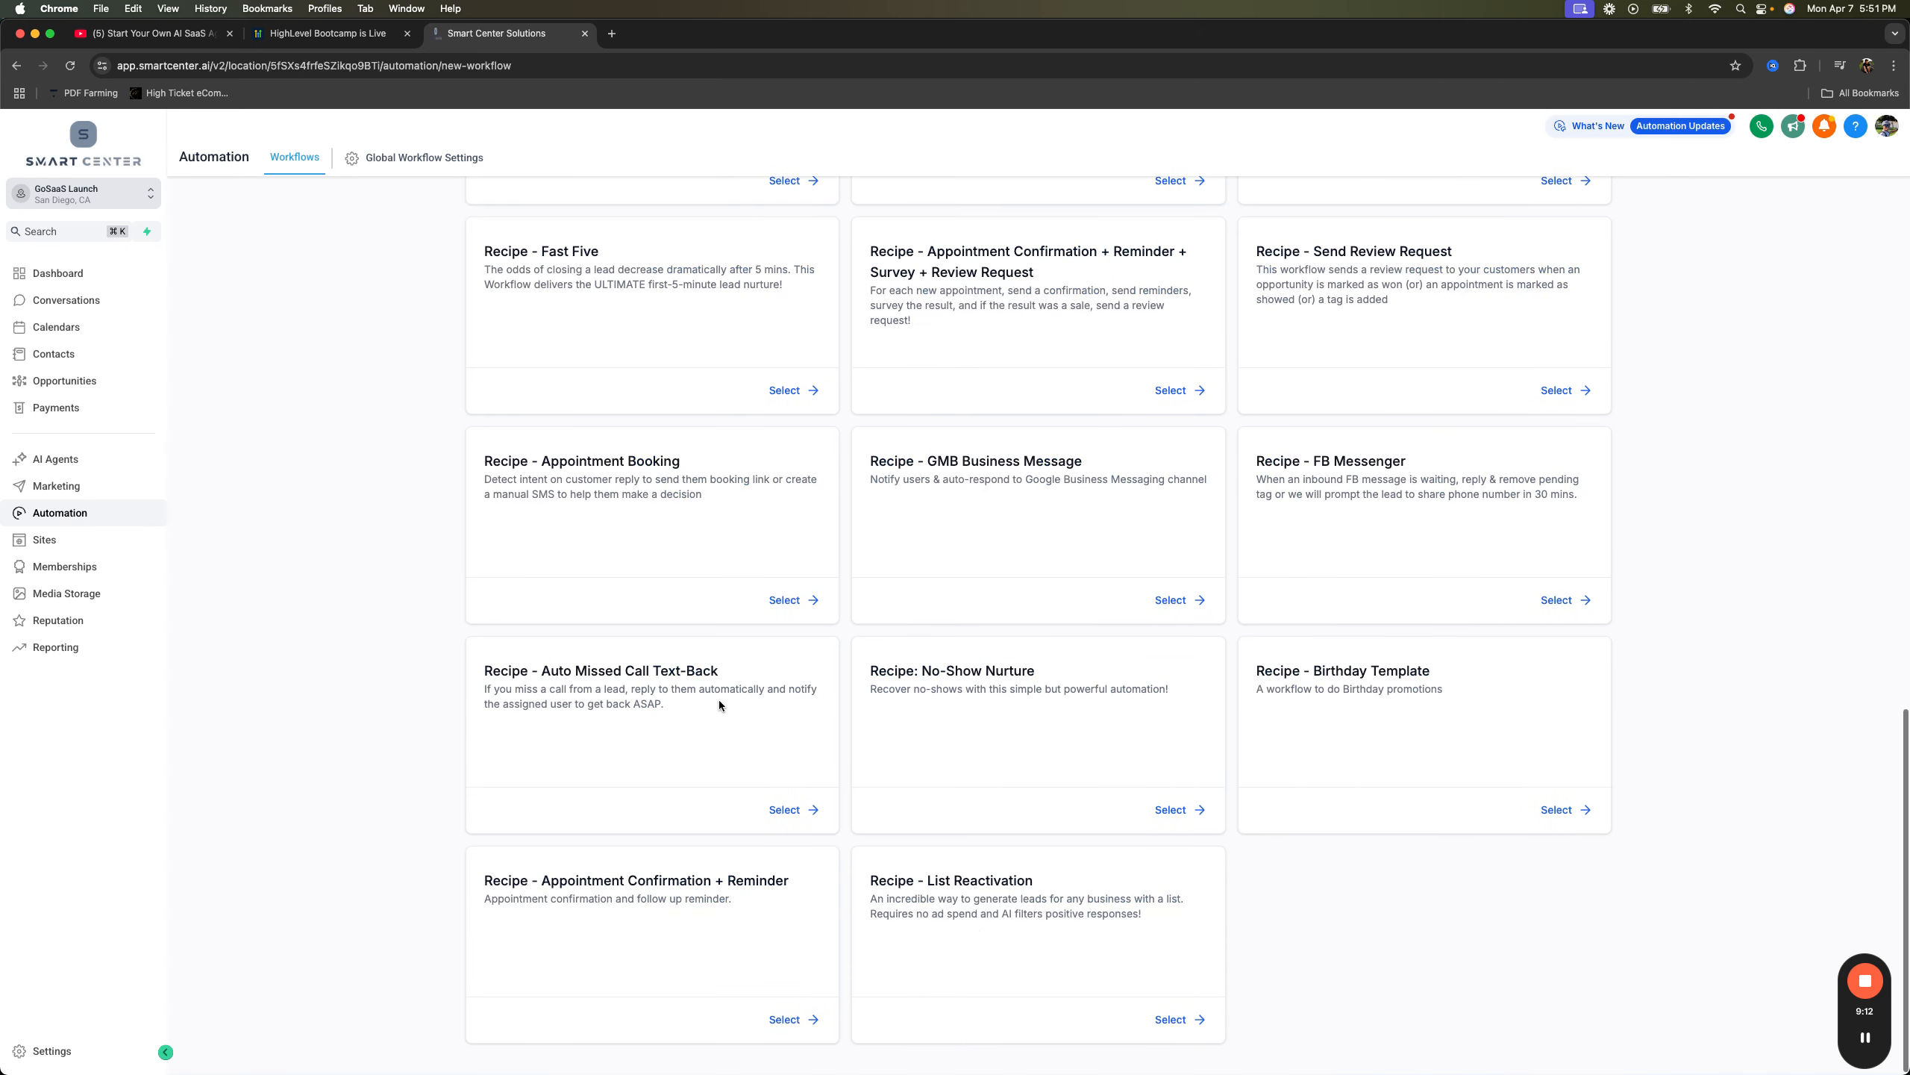
scroll(952, 672, up, 3)
scroll(952, 673, down, 3)
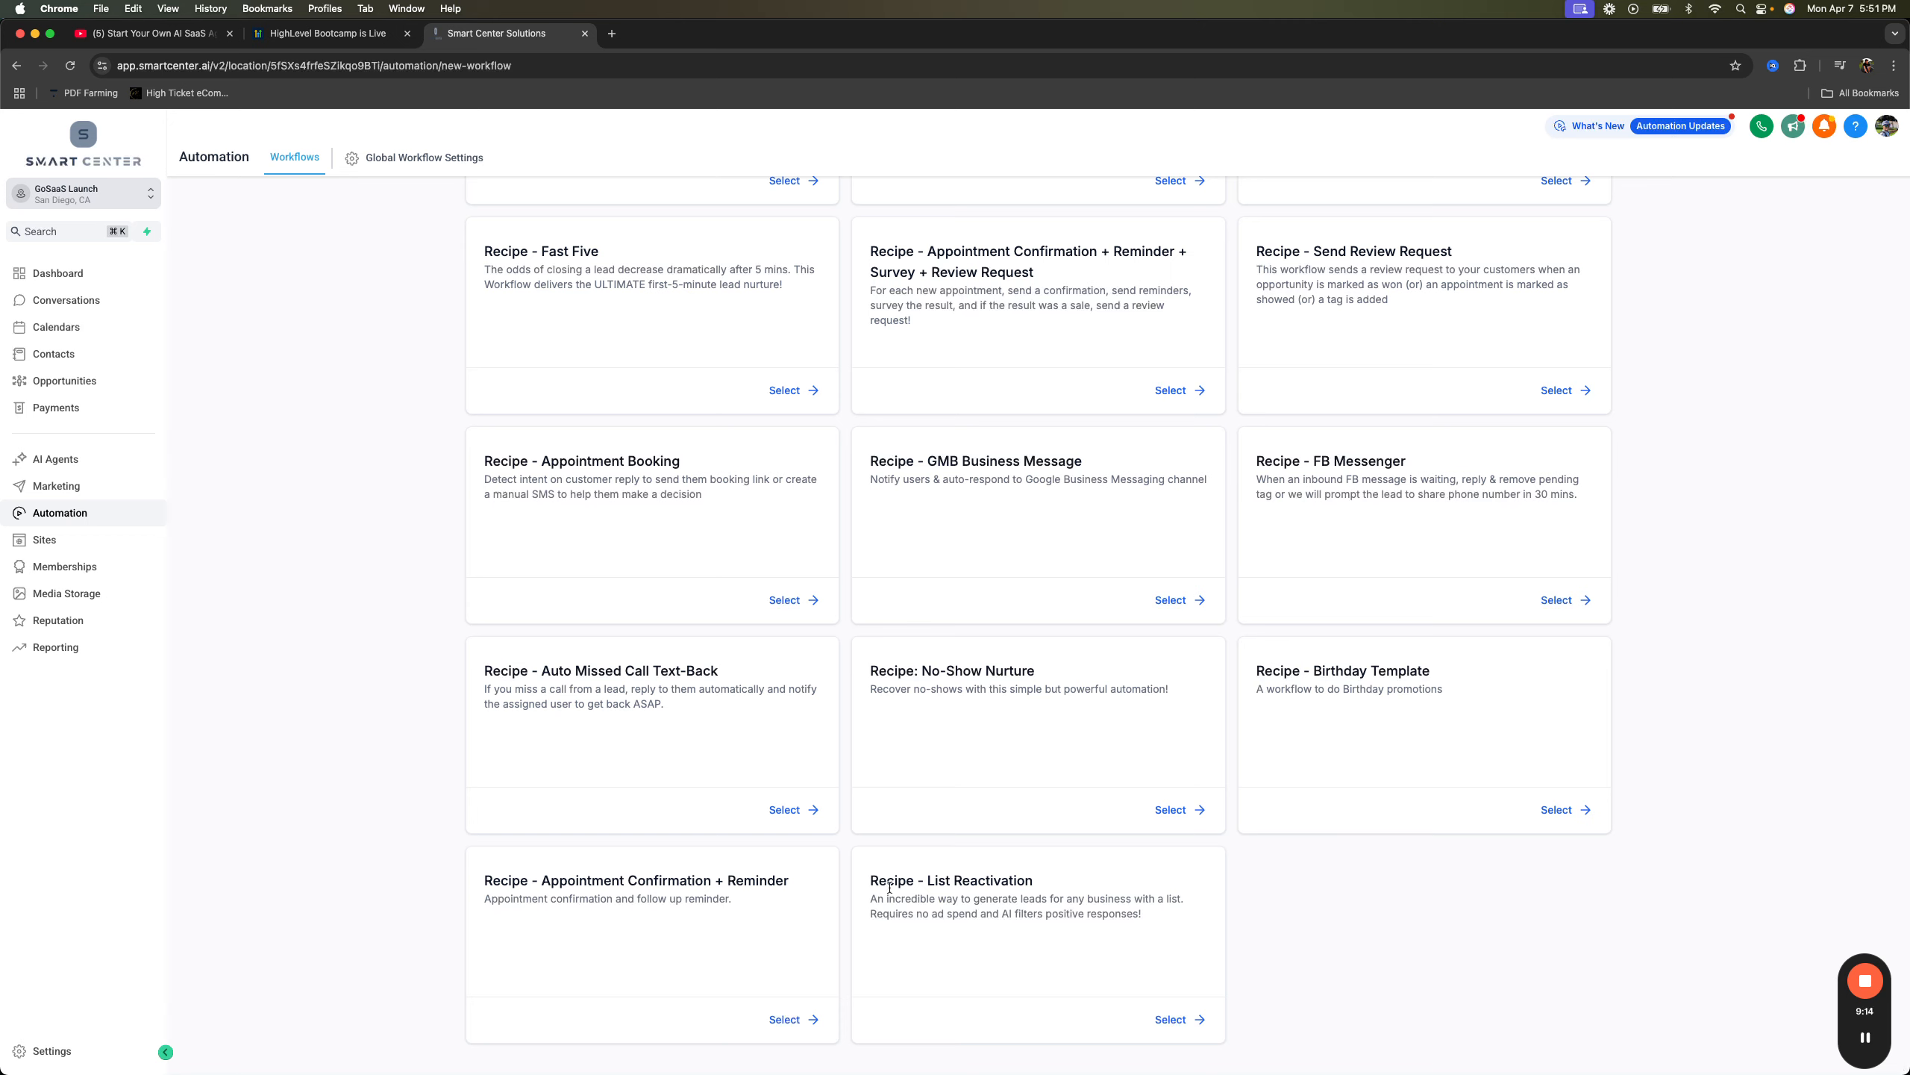
- Read the title and description of the List Reactivation recipe
drag(925, 881, 1171, 883)
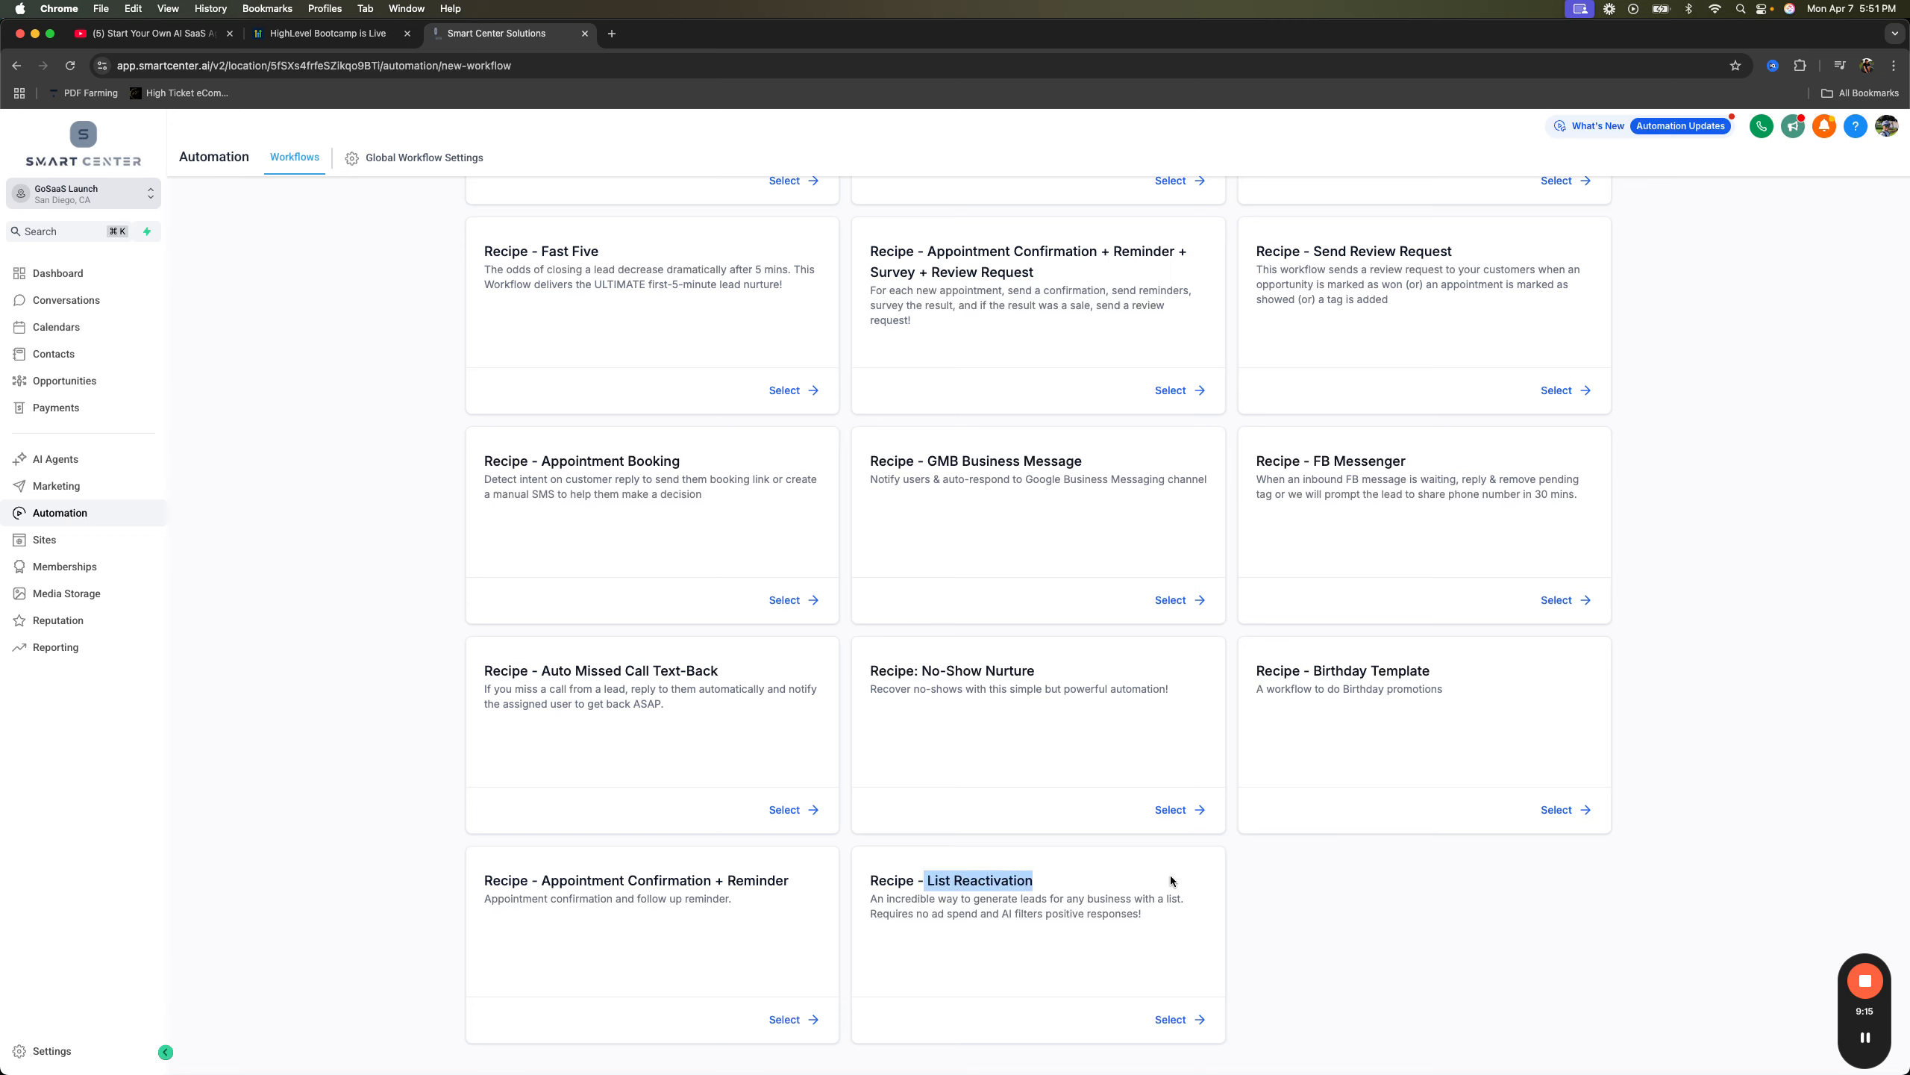
click(893, 880)
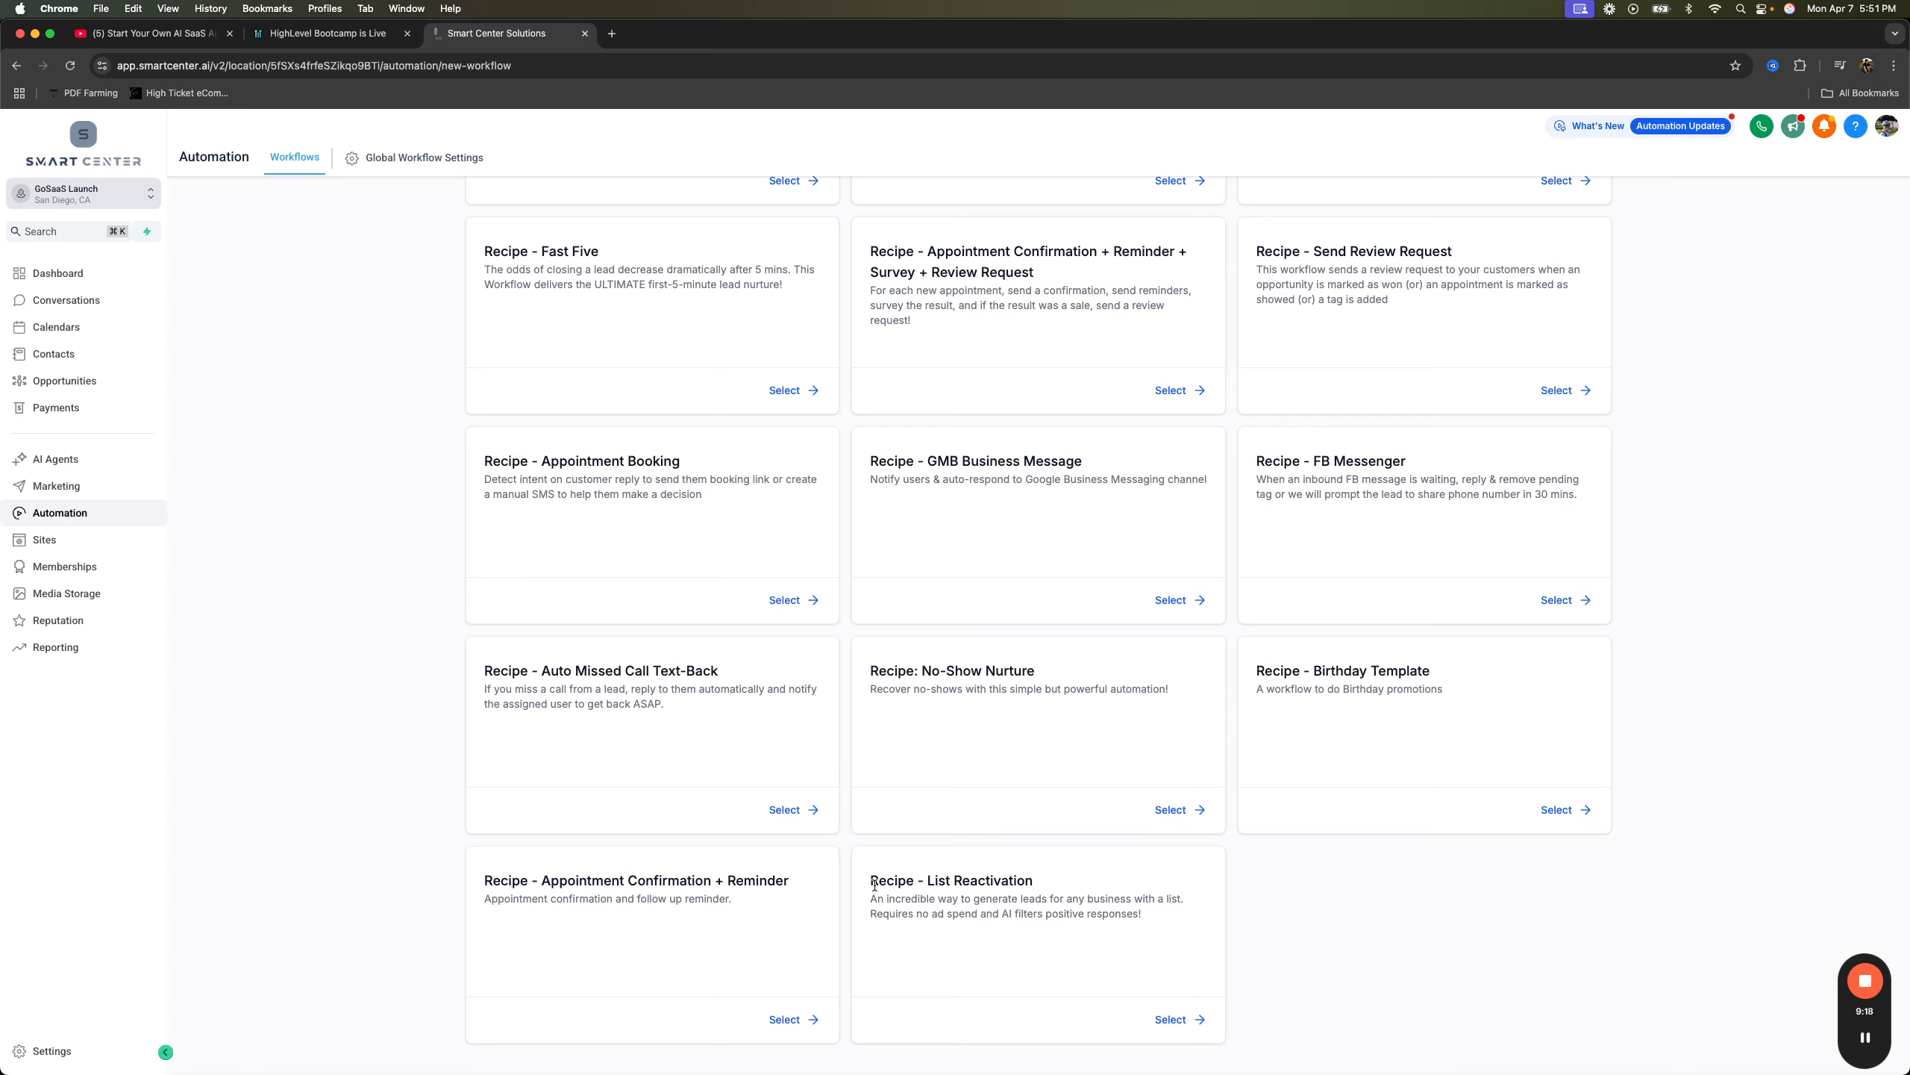
drag(875, 885, 1142, 927)
click(966, 899)
drag(872, 883, 1057, 925)
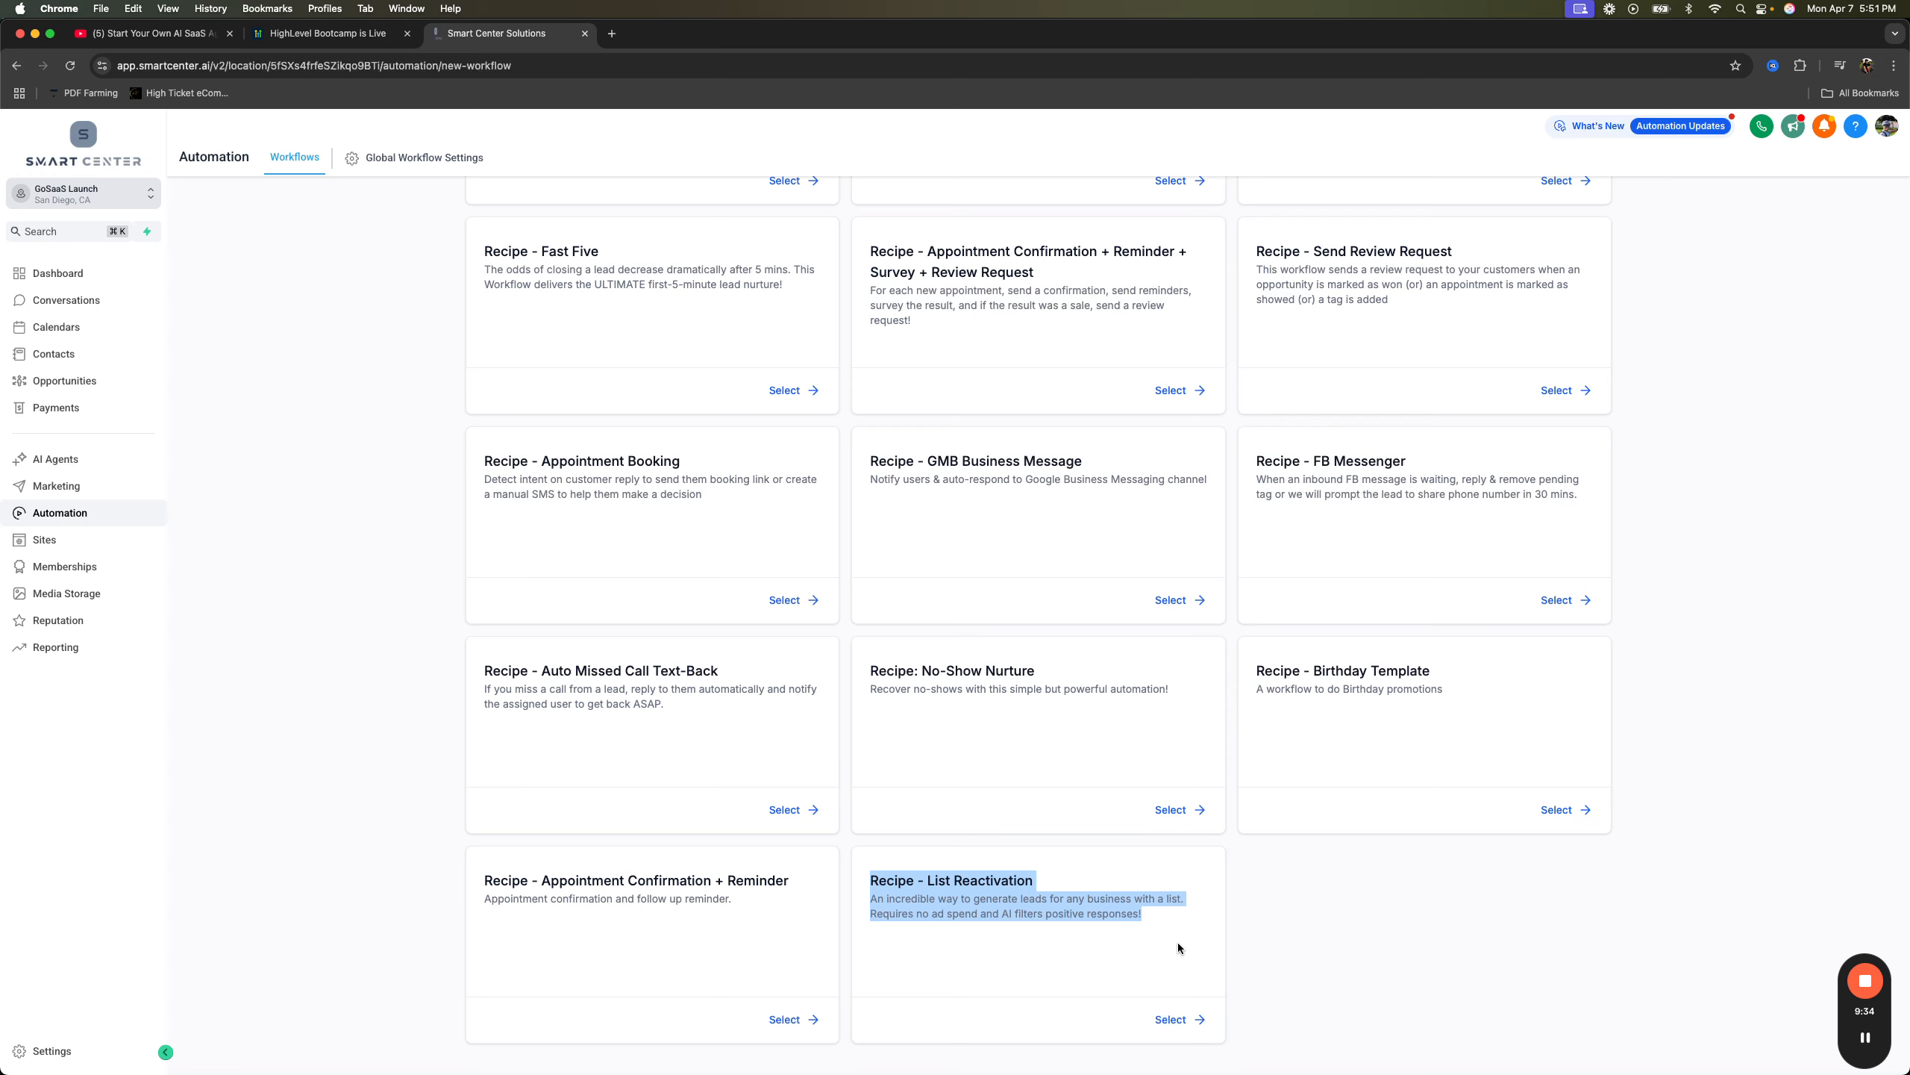
click(941, 880)
drag(931, 880, 1095, 891)
click(1094, 891)
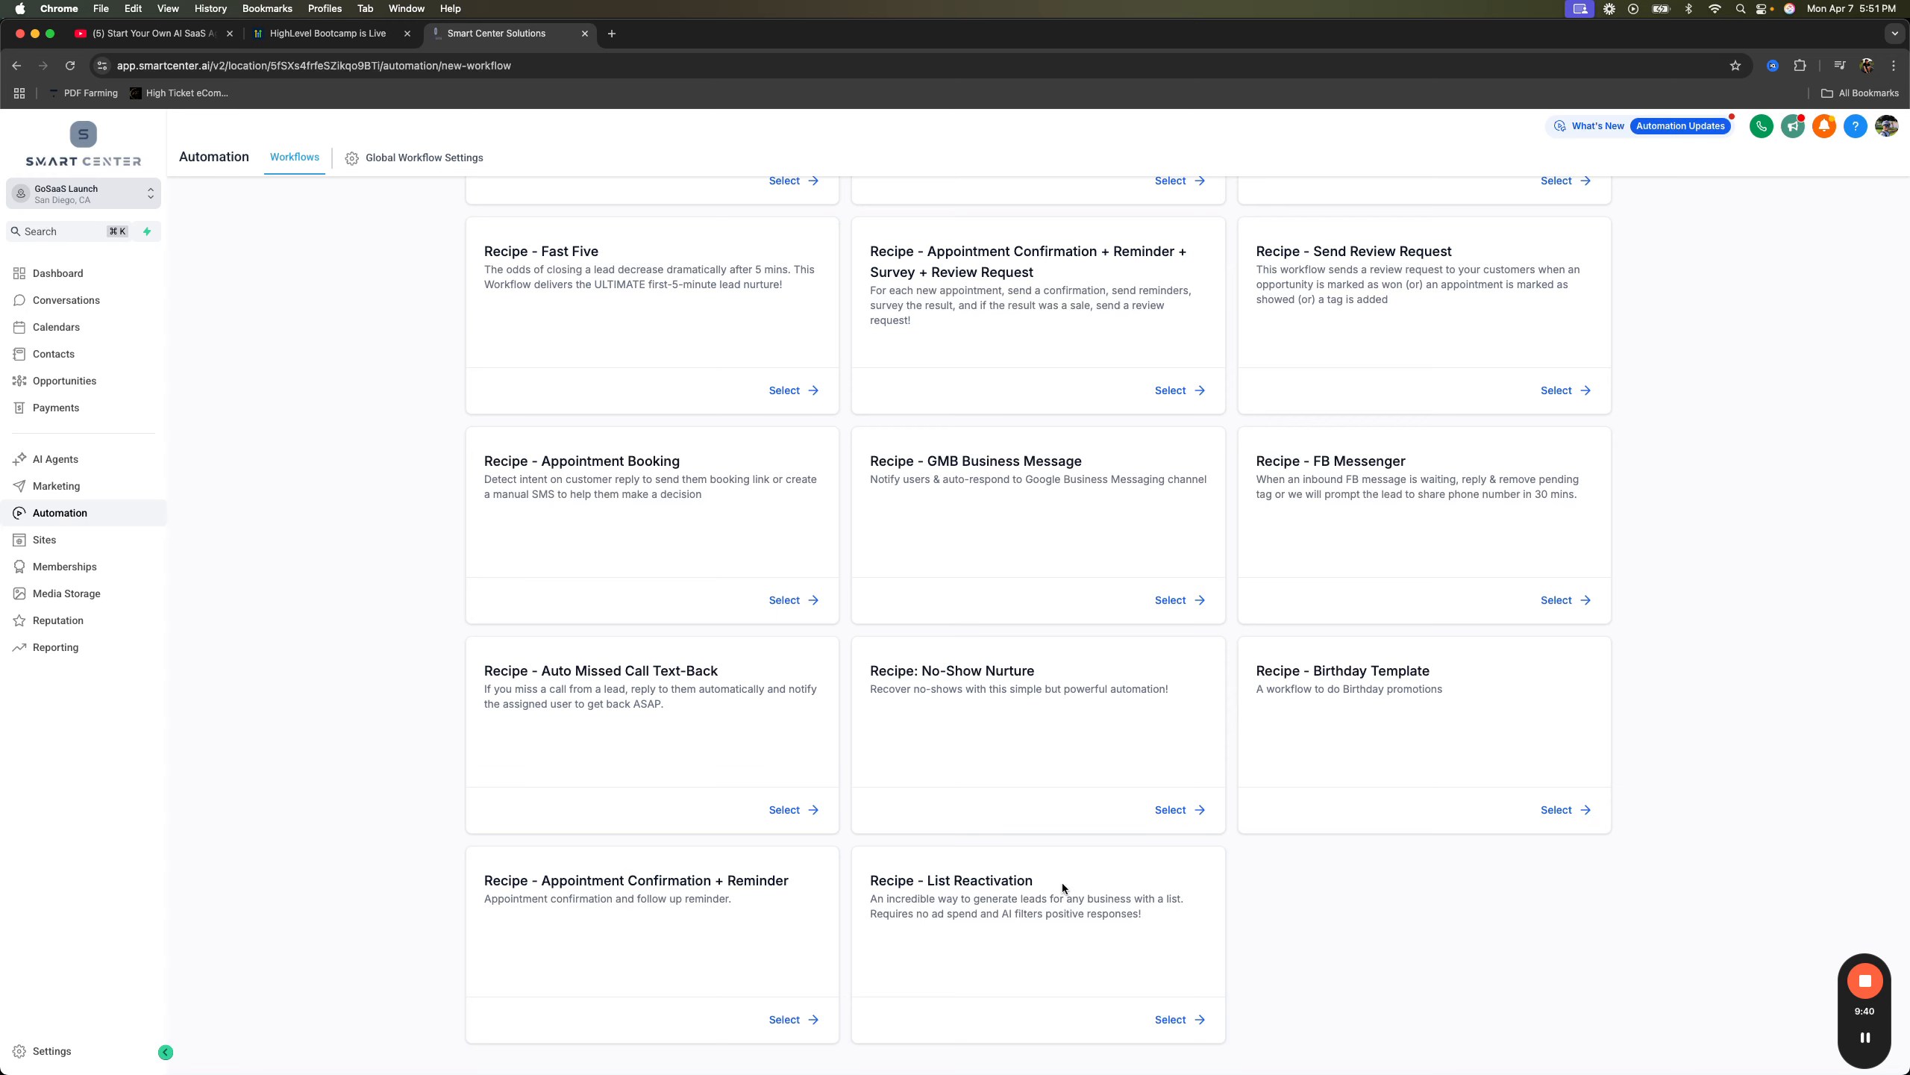
drag(874, 882, 1035, 884)
click(1034, 884)
drag(873, 882, 1042, 890)
click(1042, 890)
drag(874, 882, 1087, 892)
click(1087, 891)
- Create a workflow from the List Reactivation recipe and accept the If/Else conditions upgrade
click(1176, 1025)
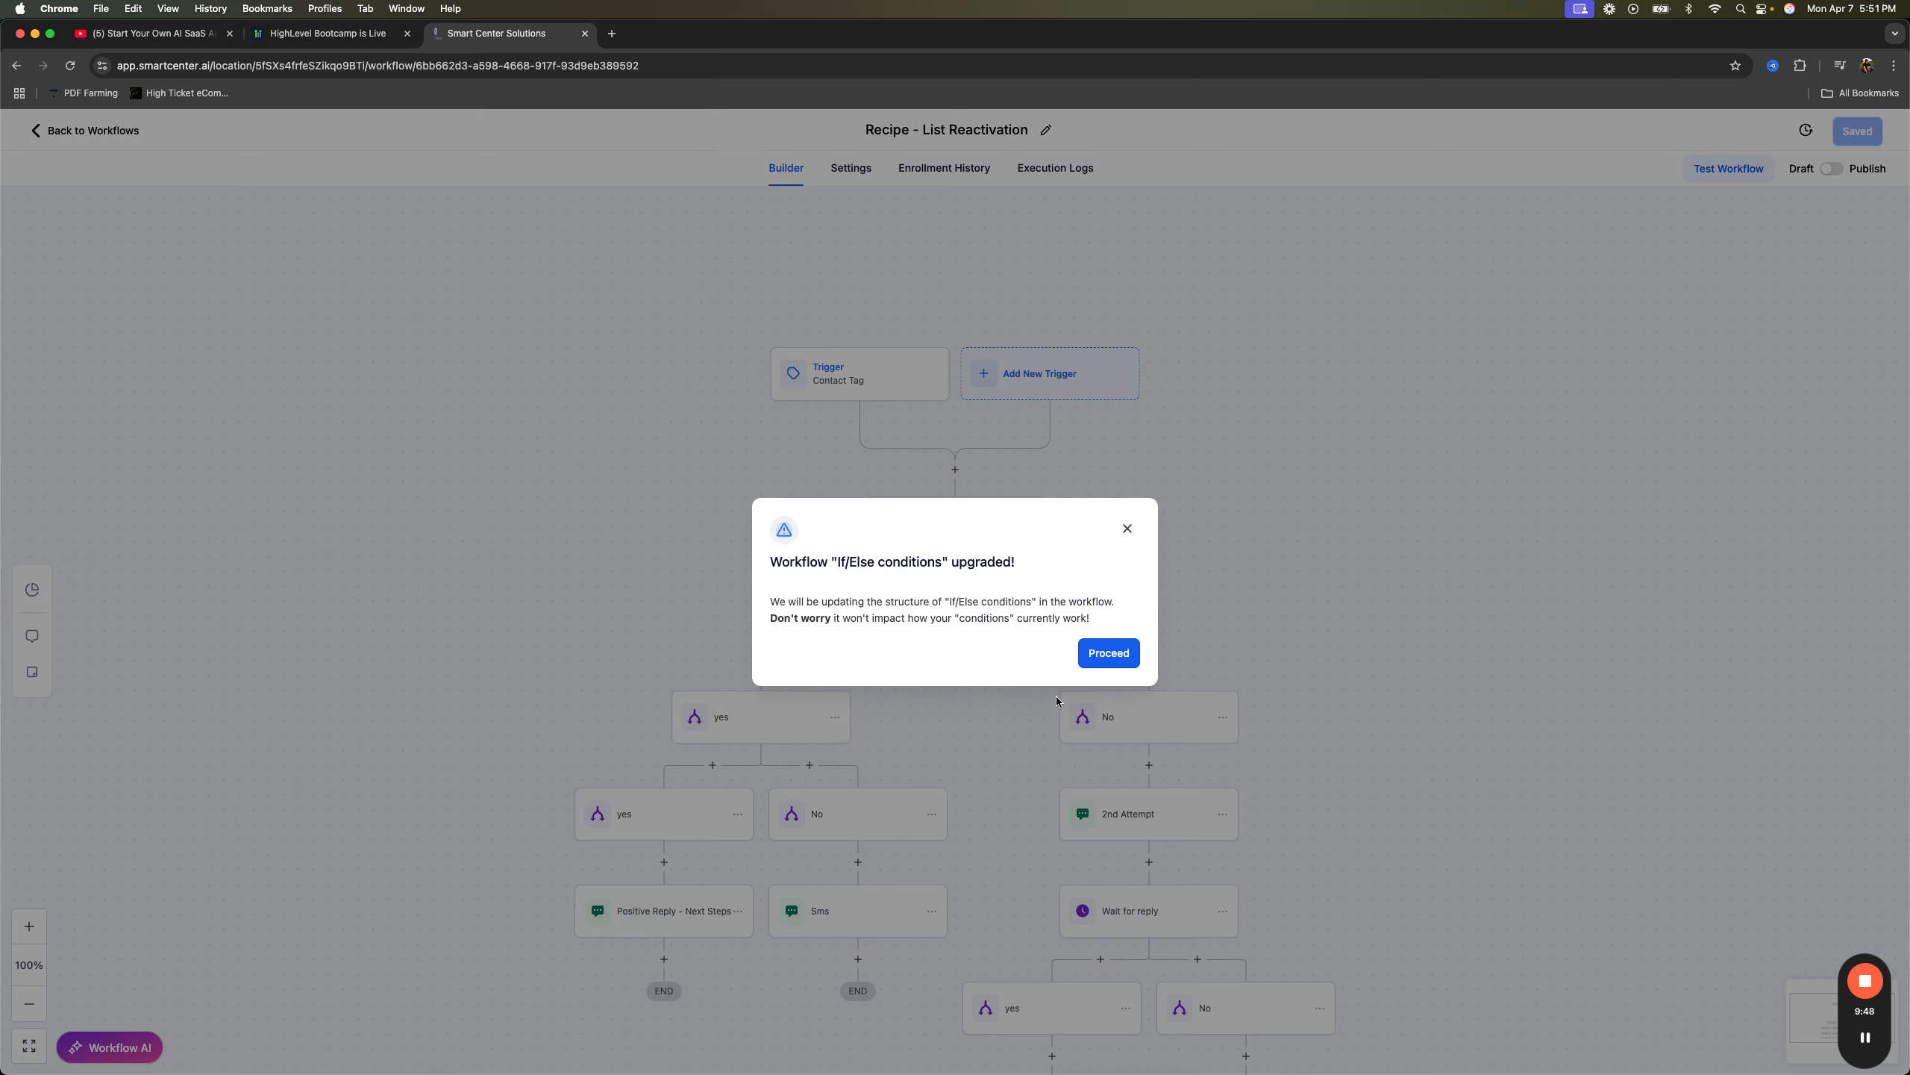
click(1102, 653)
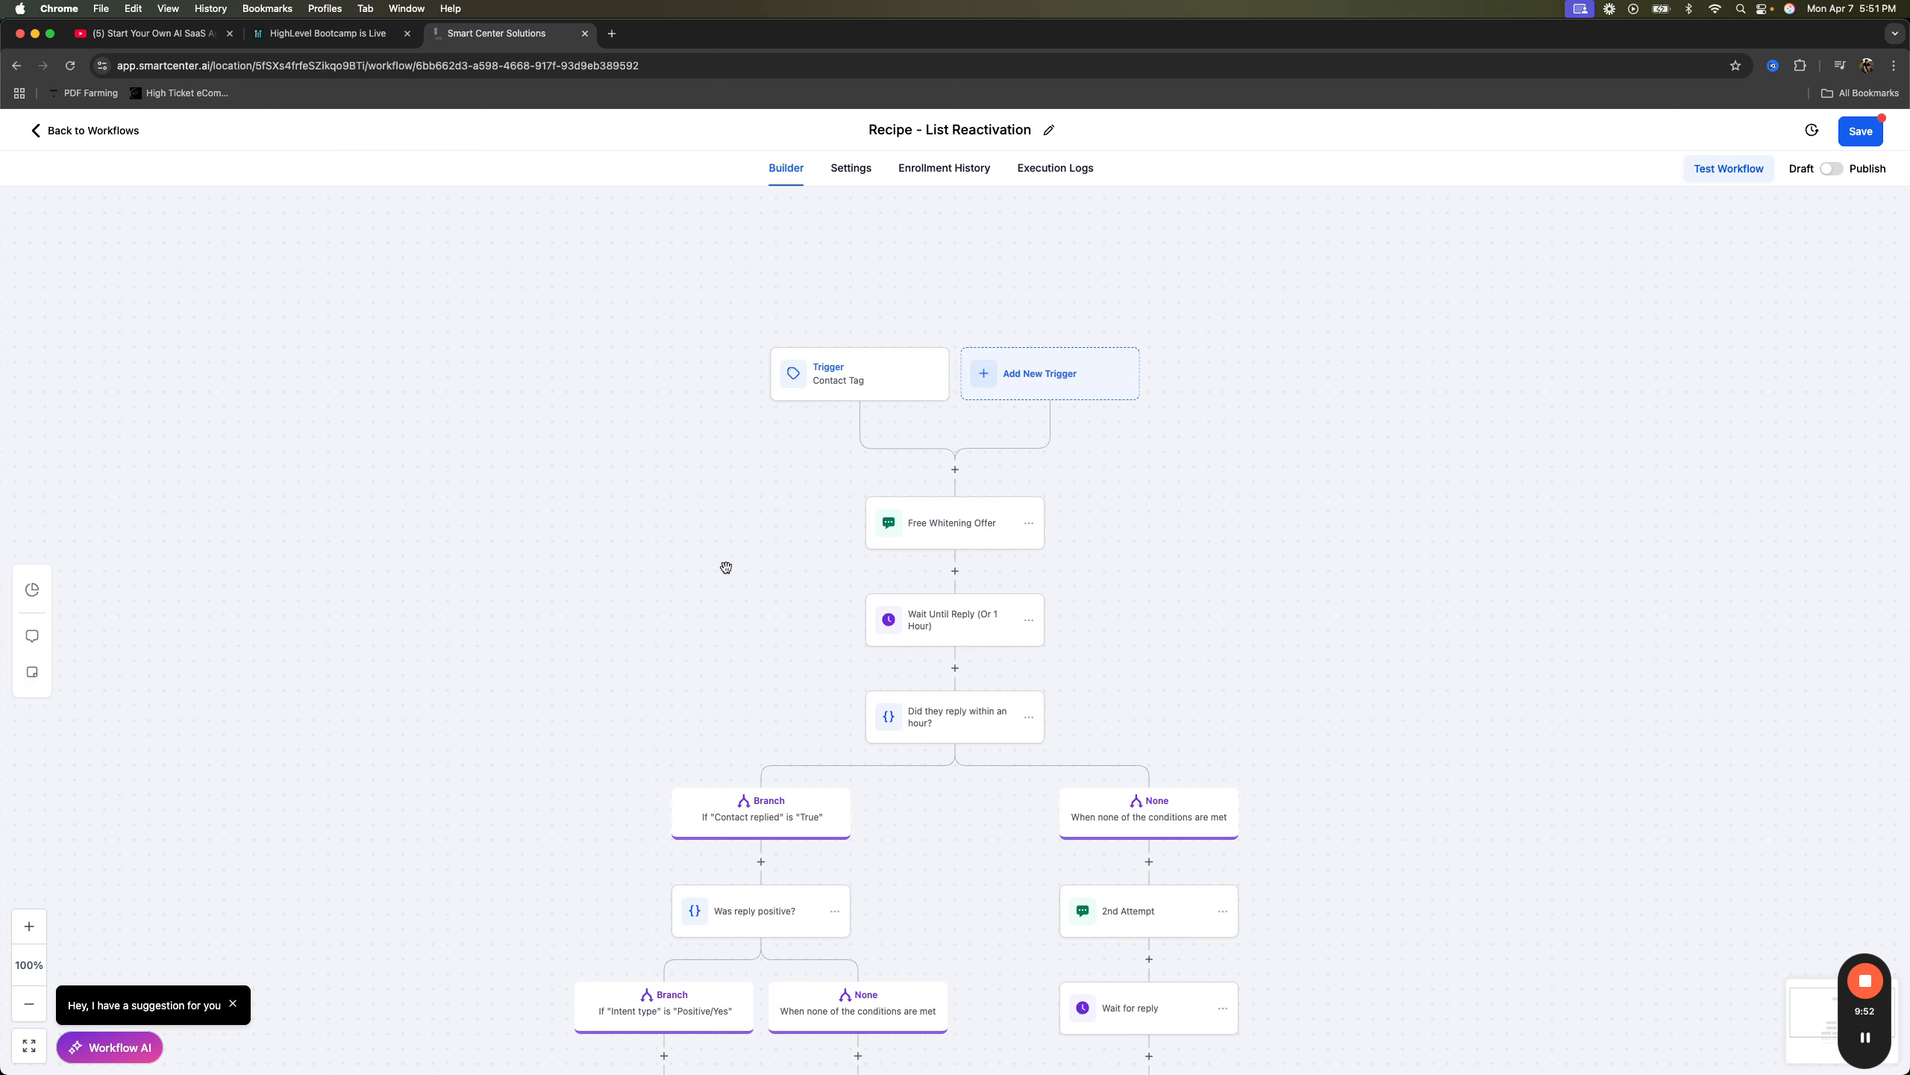
scroll(726, 567, down, 3)
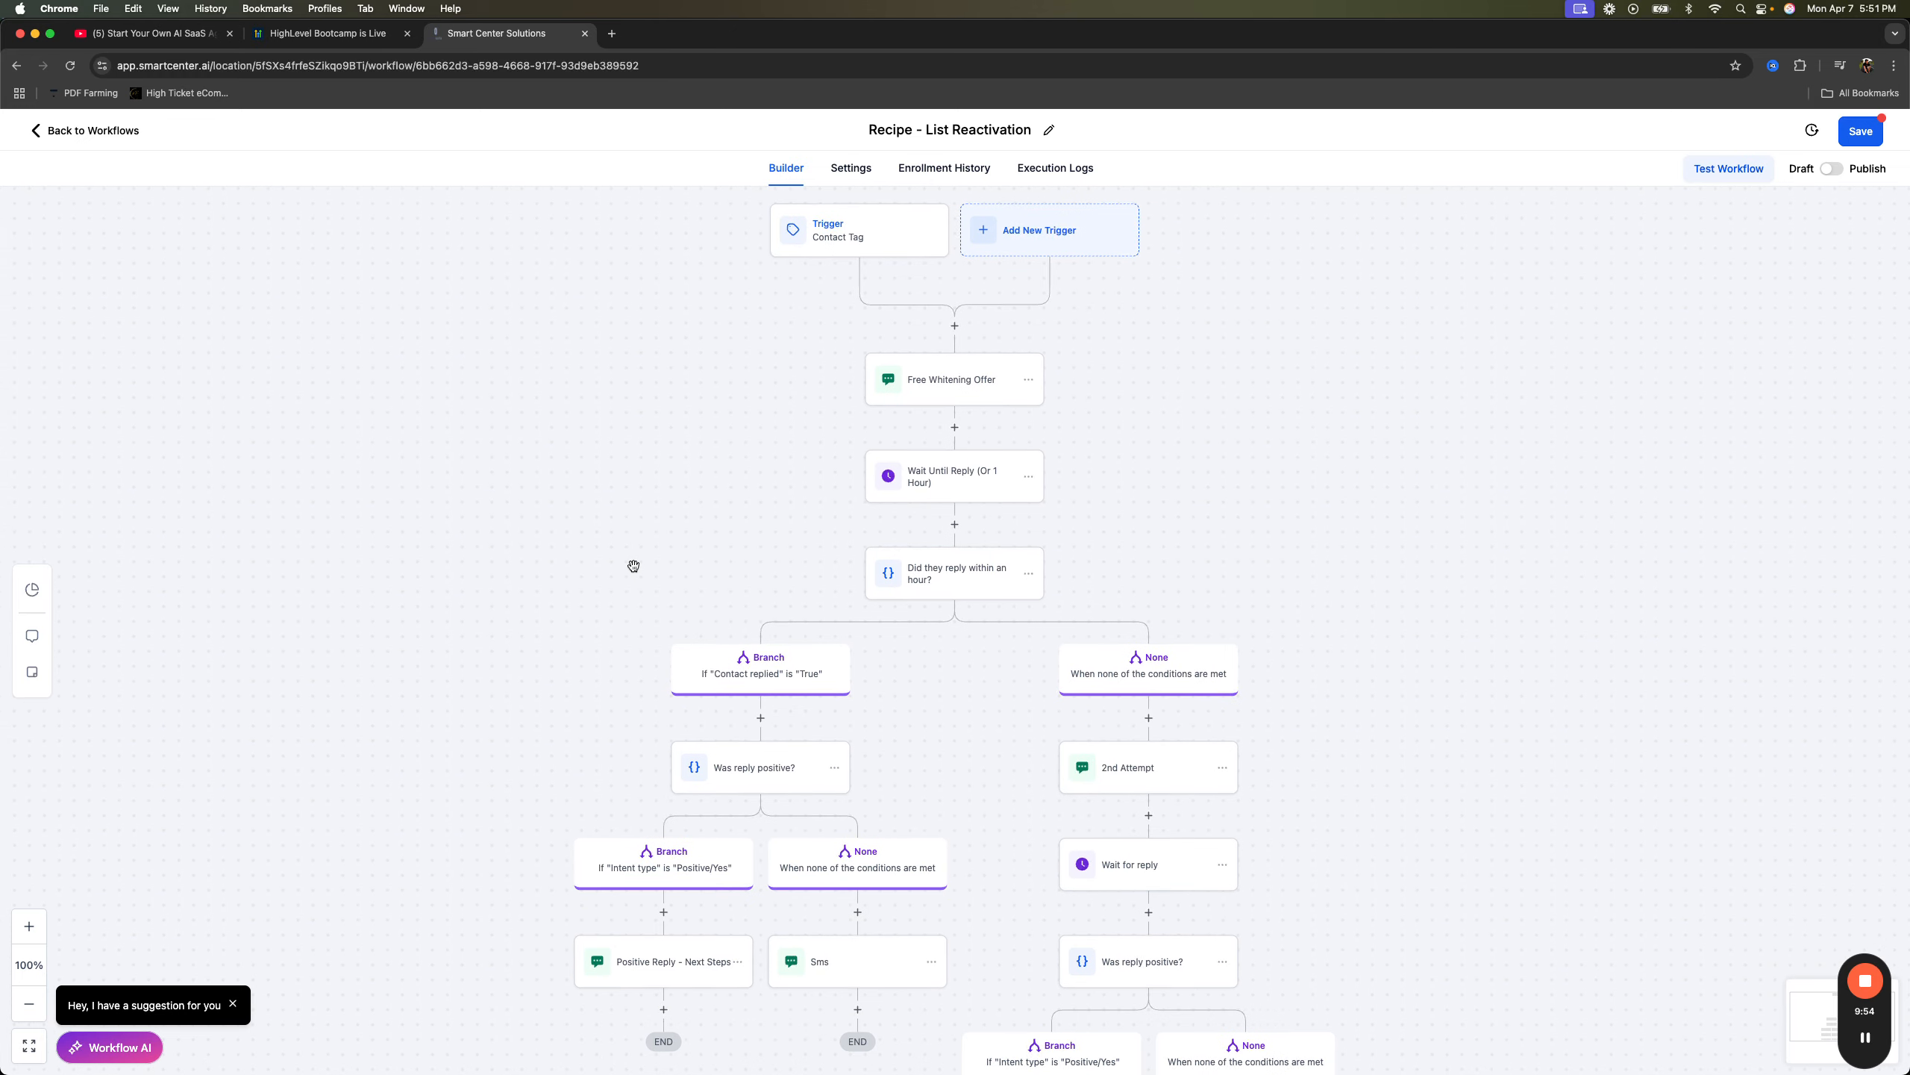
scroll(633, 566, up, 3)
scroll(634, 565, right, 2)
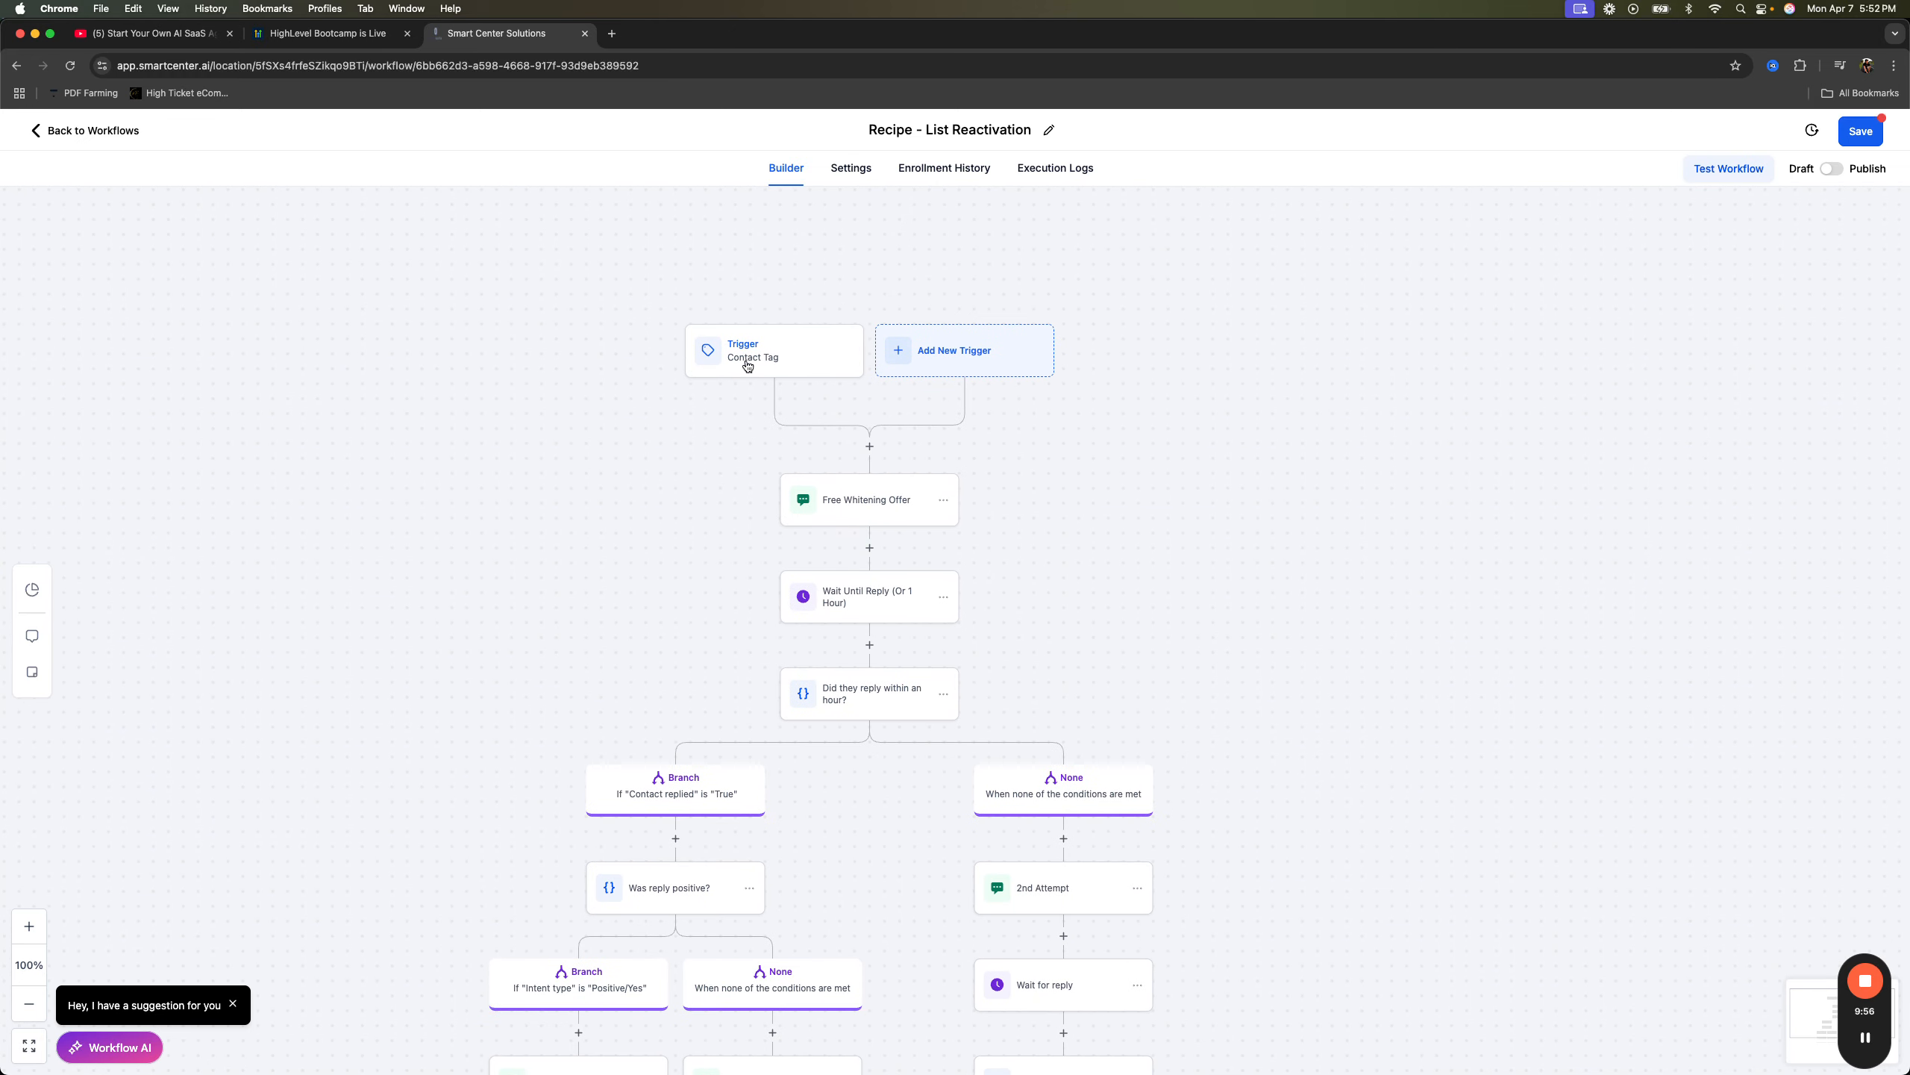
- Open the Contact Tag trigger, examine the tags available for its Tag Added filter, and close it without changes
click(767, 370)
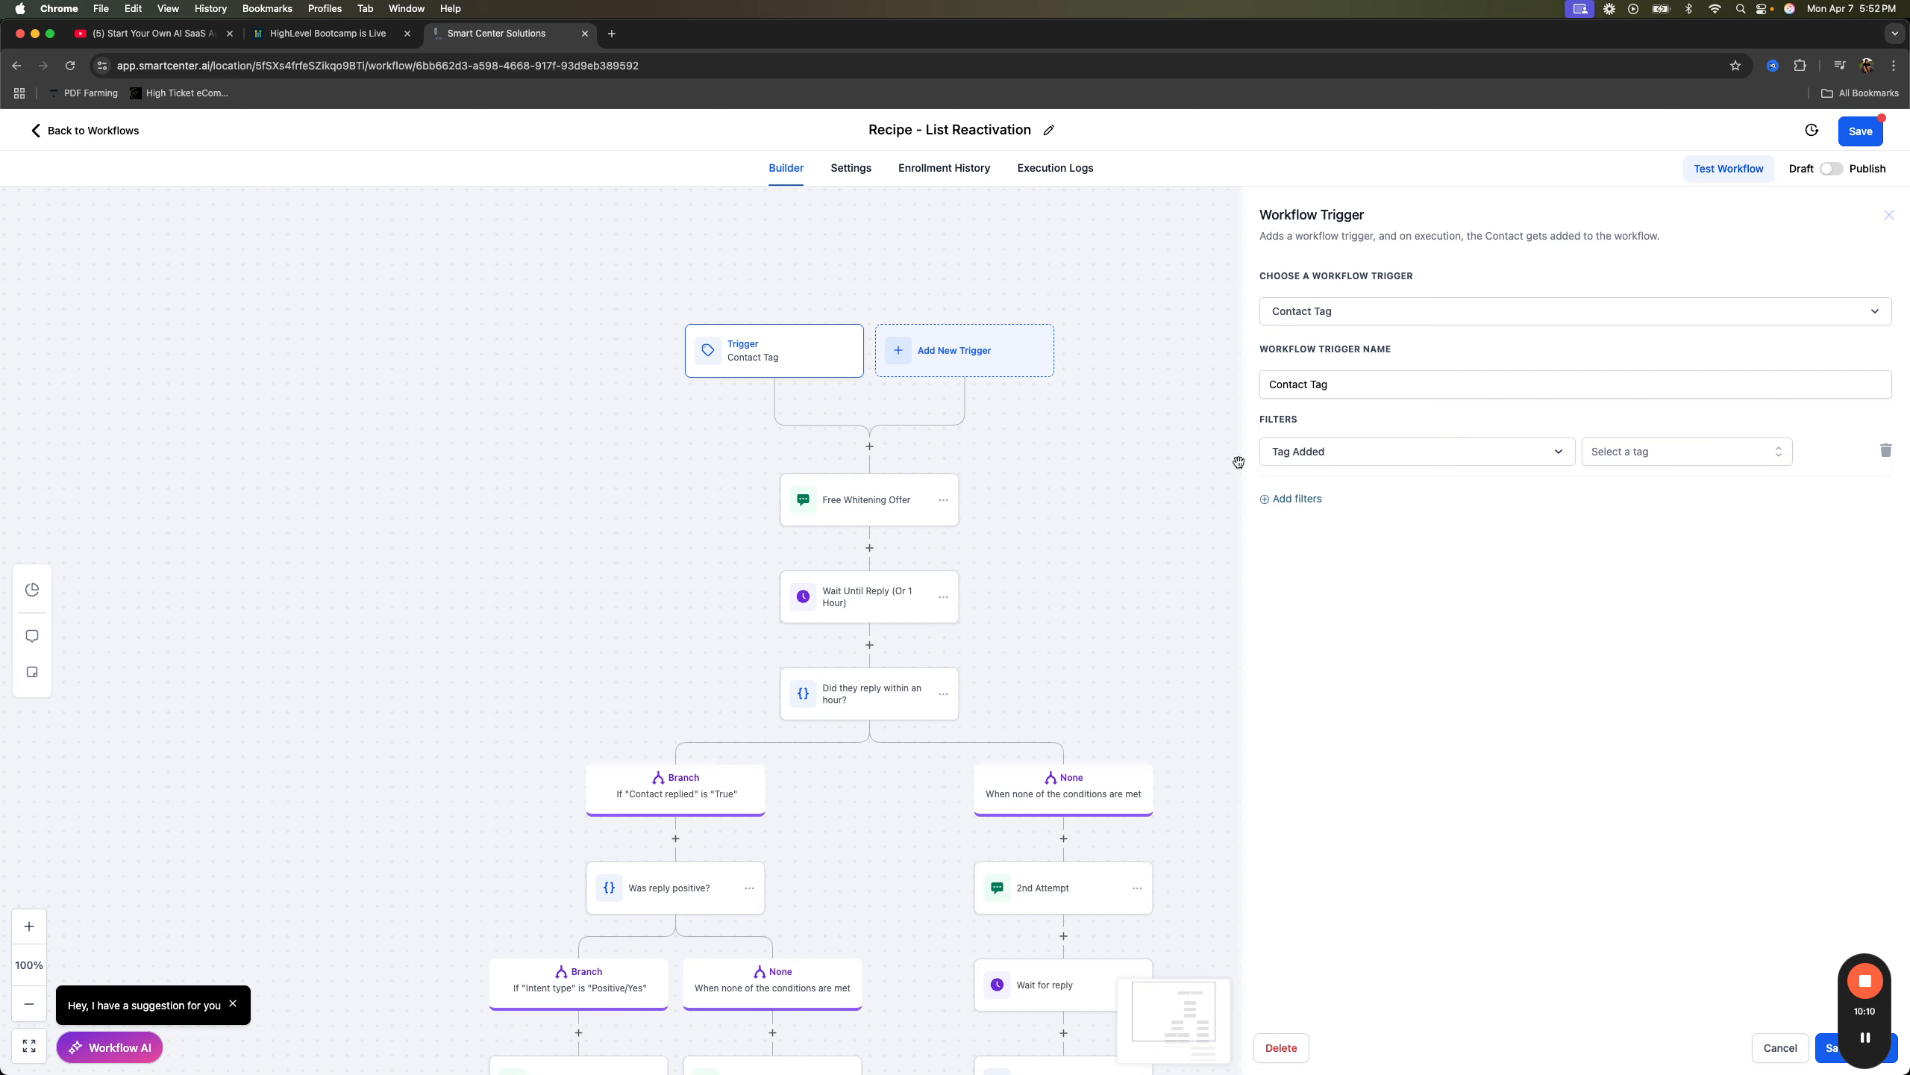
click(1305, 456)
click(1326, 444)
click(1724, 451)
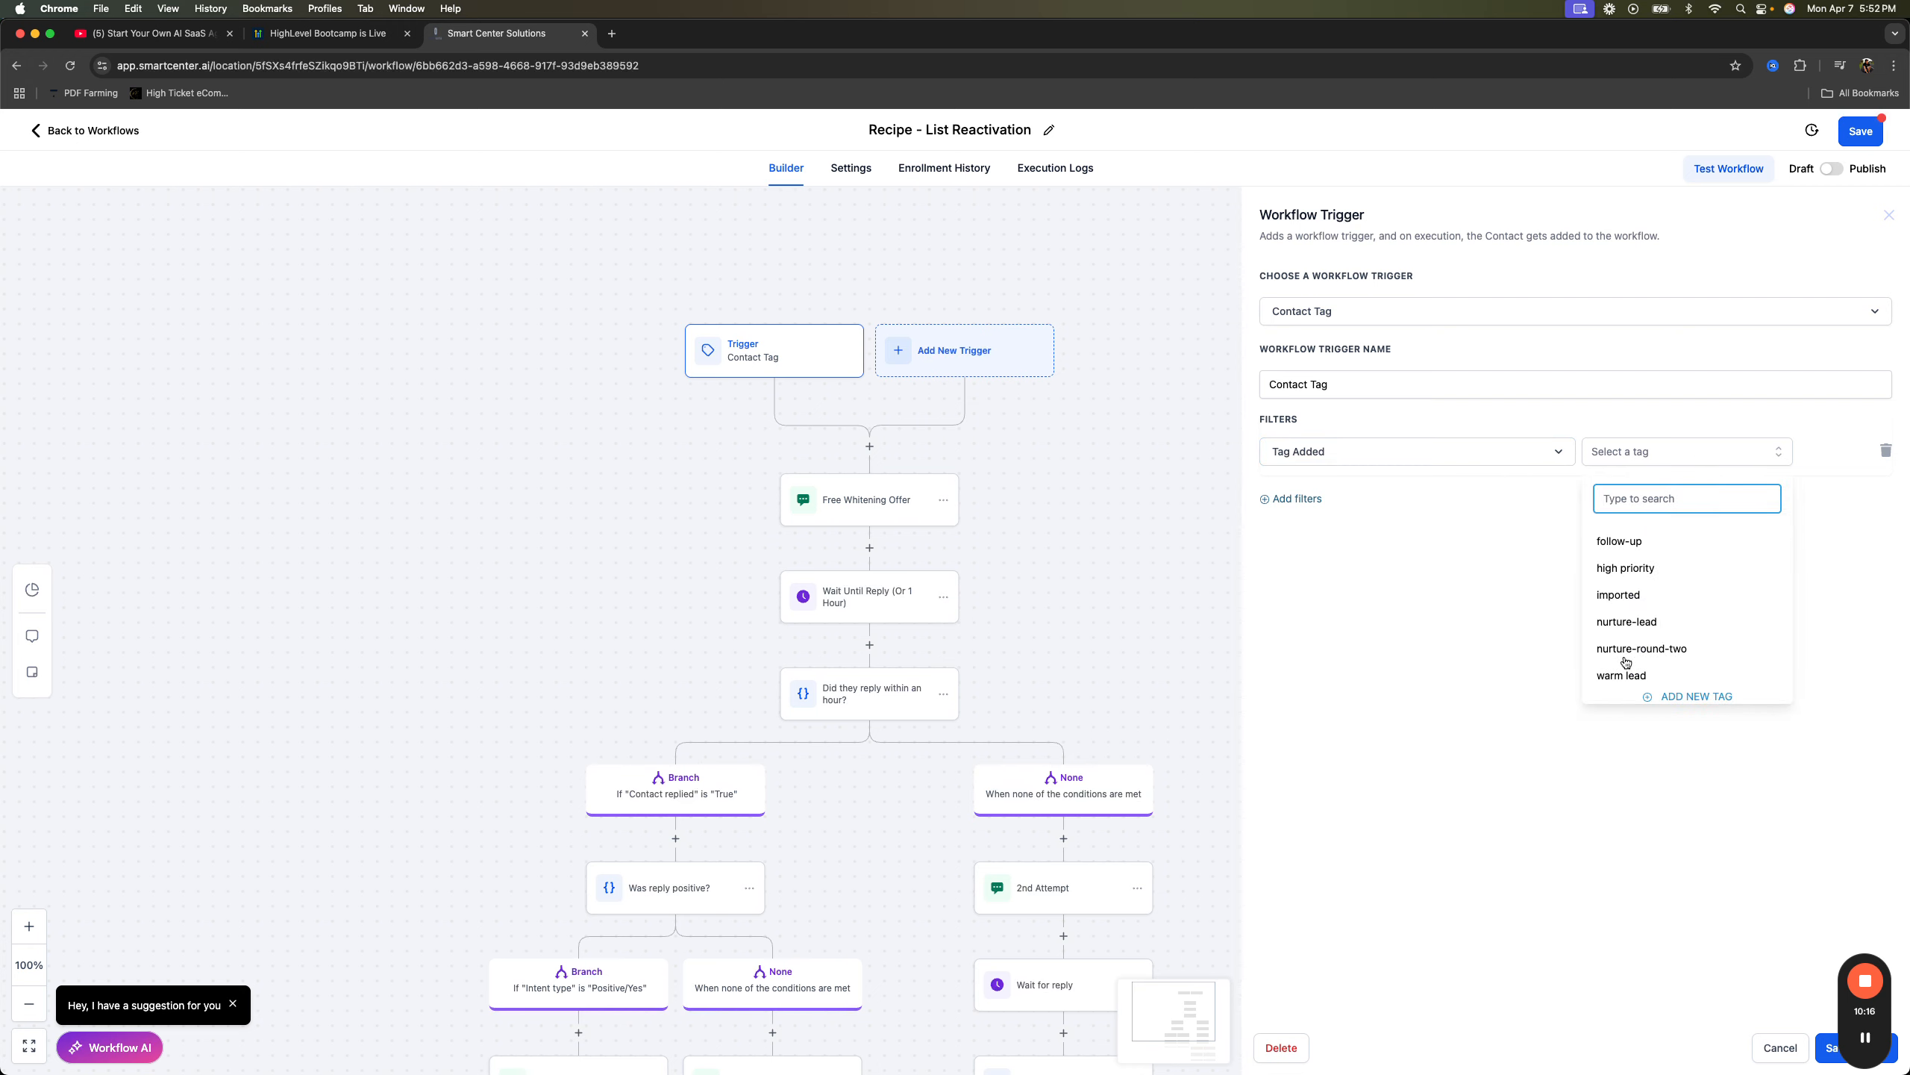
click(1319, 543)
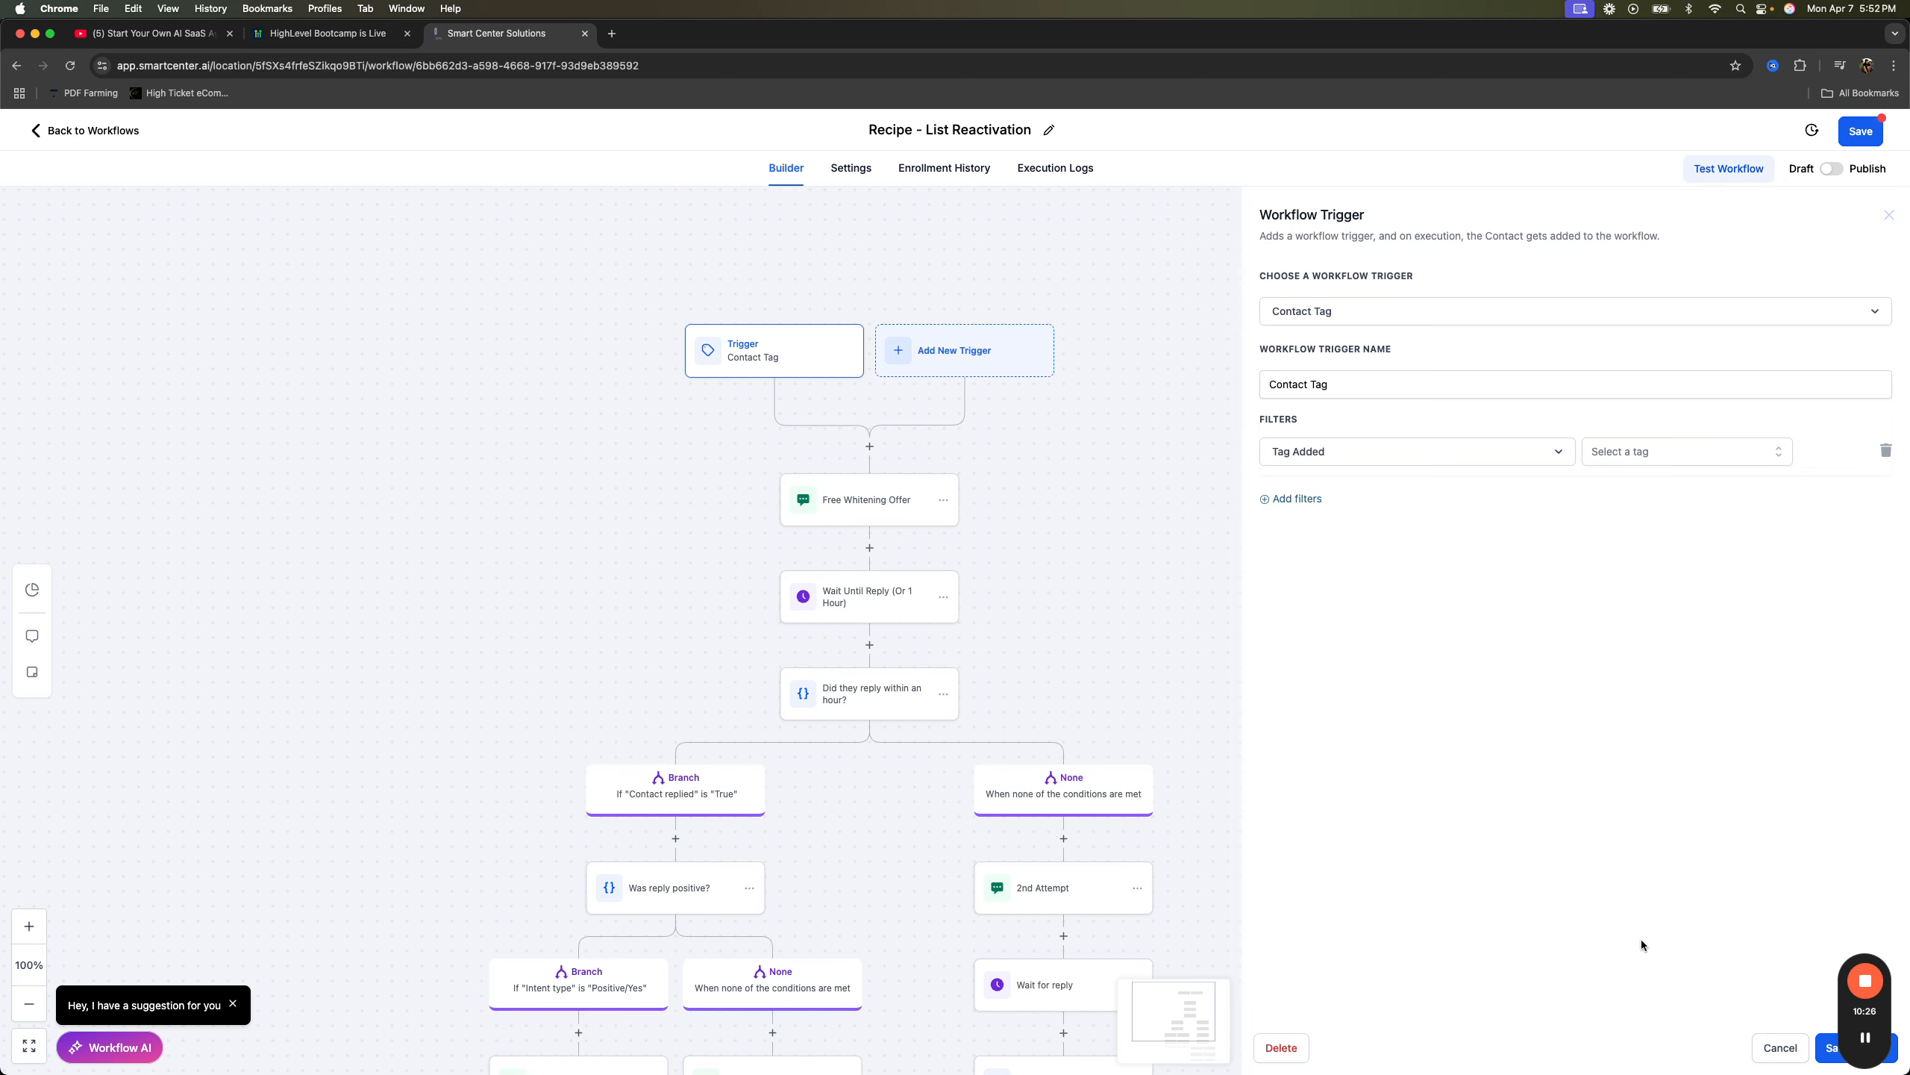
click(1780, 1047)
- Save the workflow, leave the builder, and open the test contact's record to examine its tags
click(1868, 137)
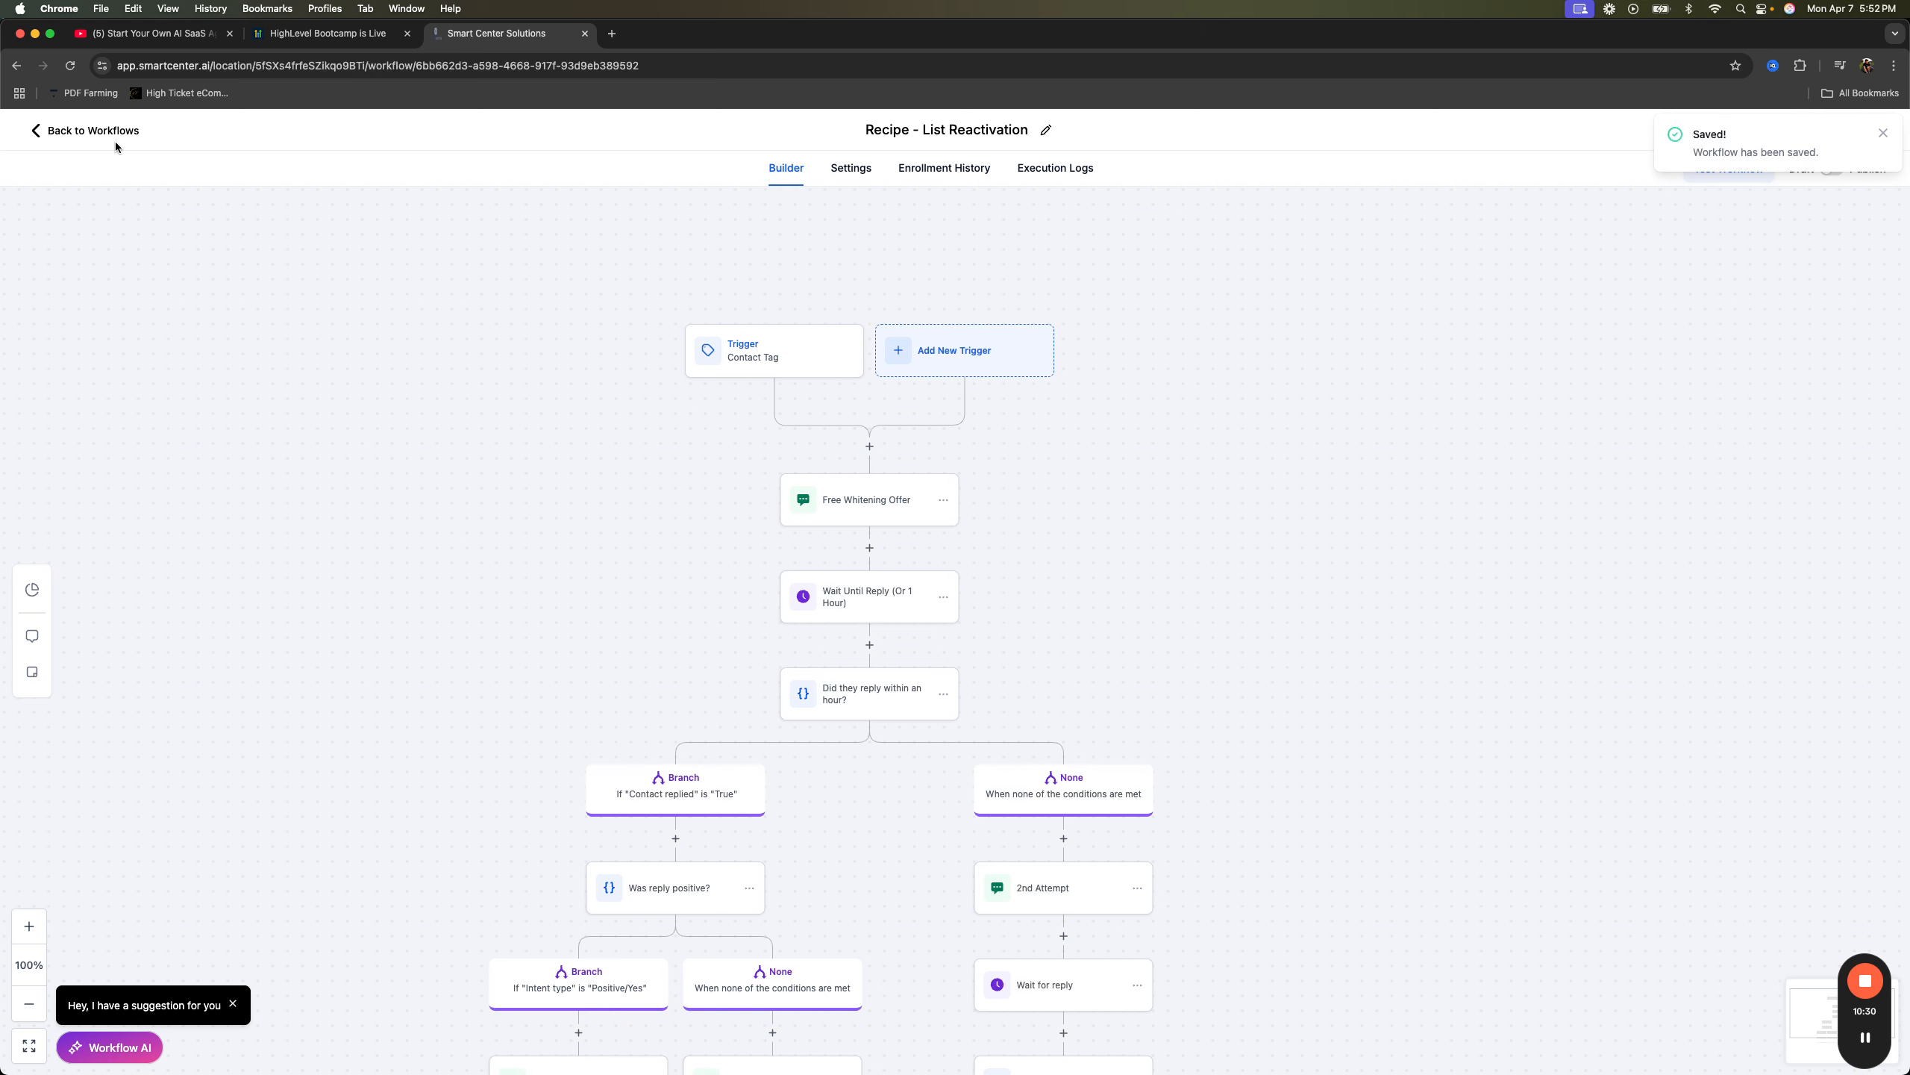
click(92, 131)
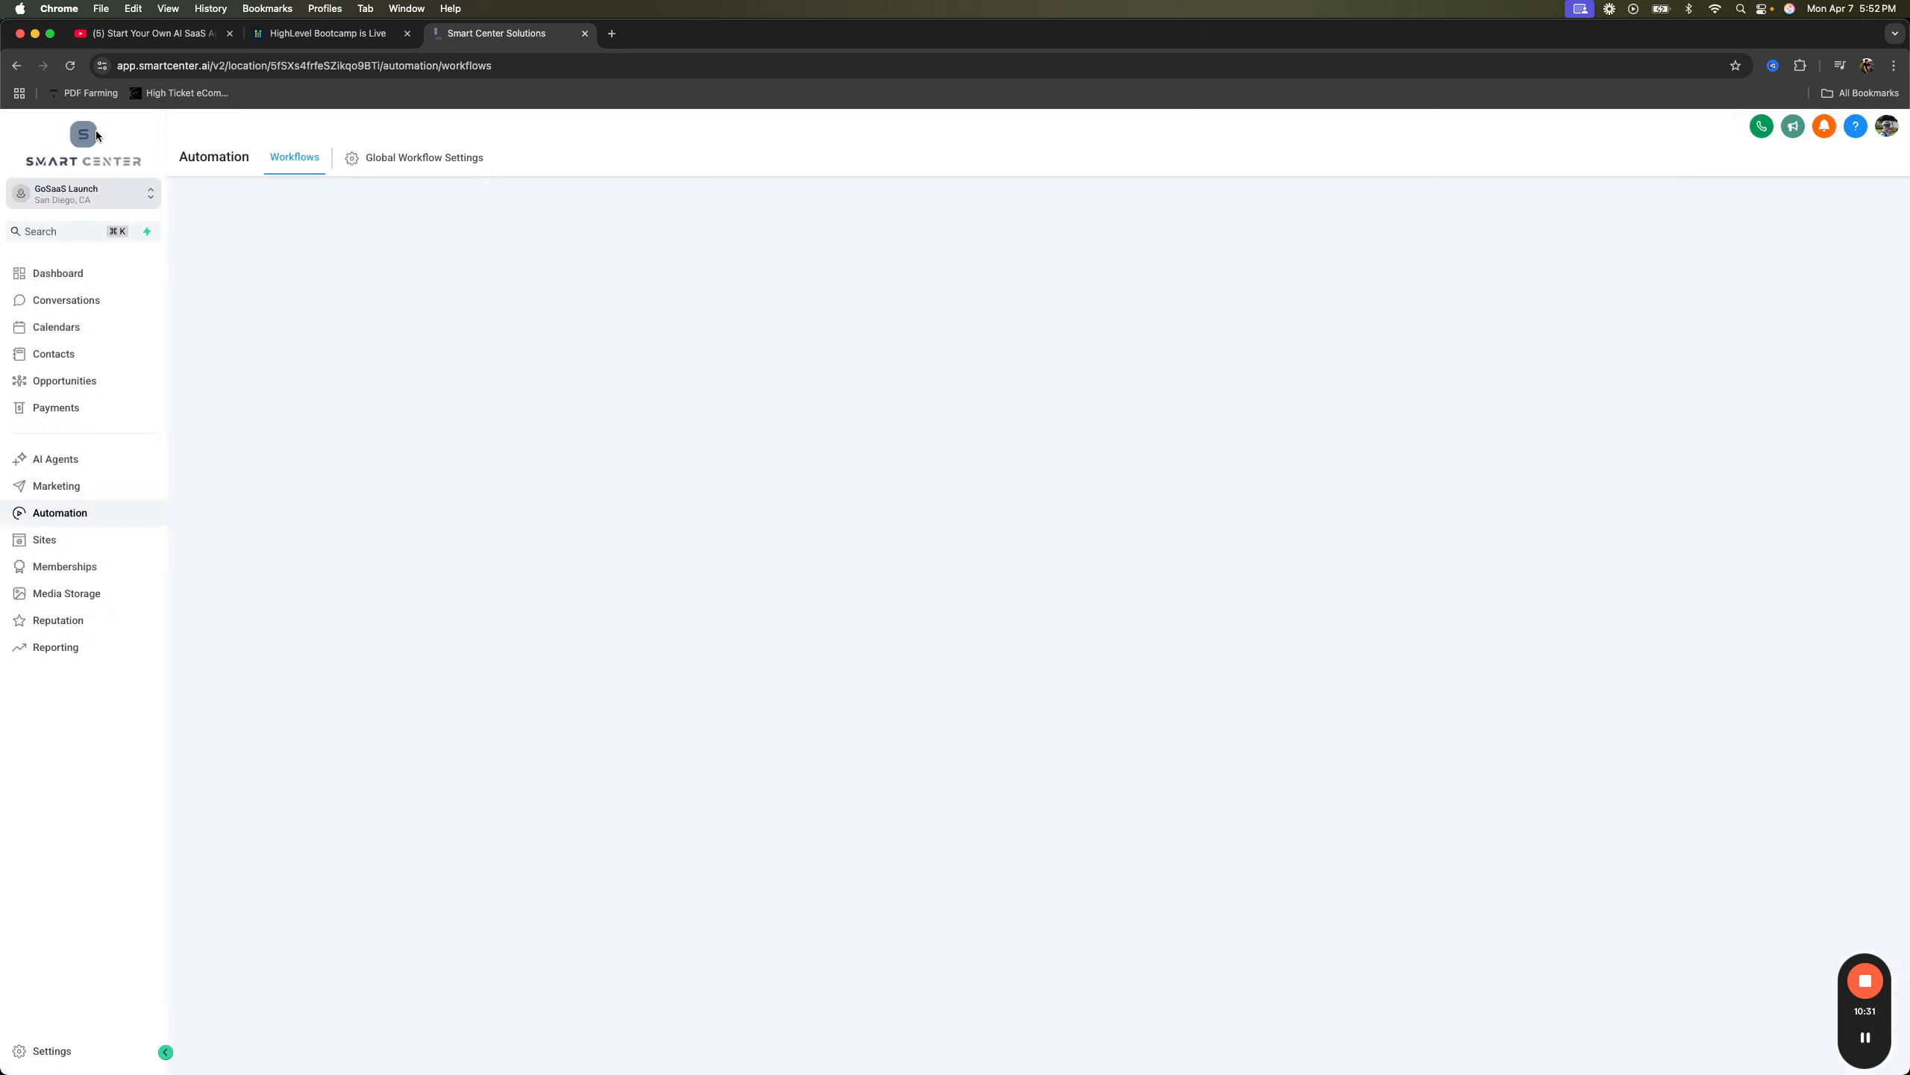
click(67, 359)
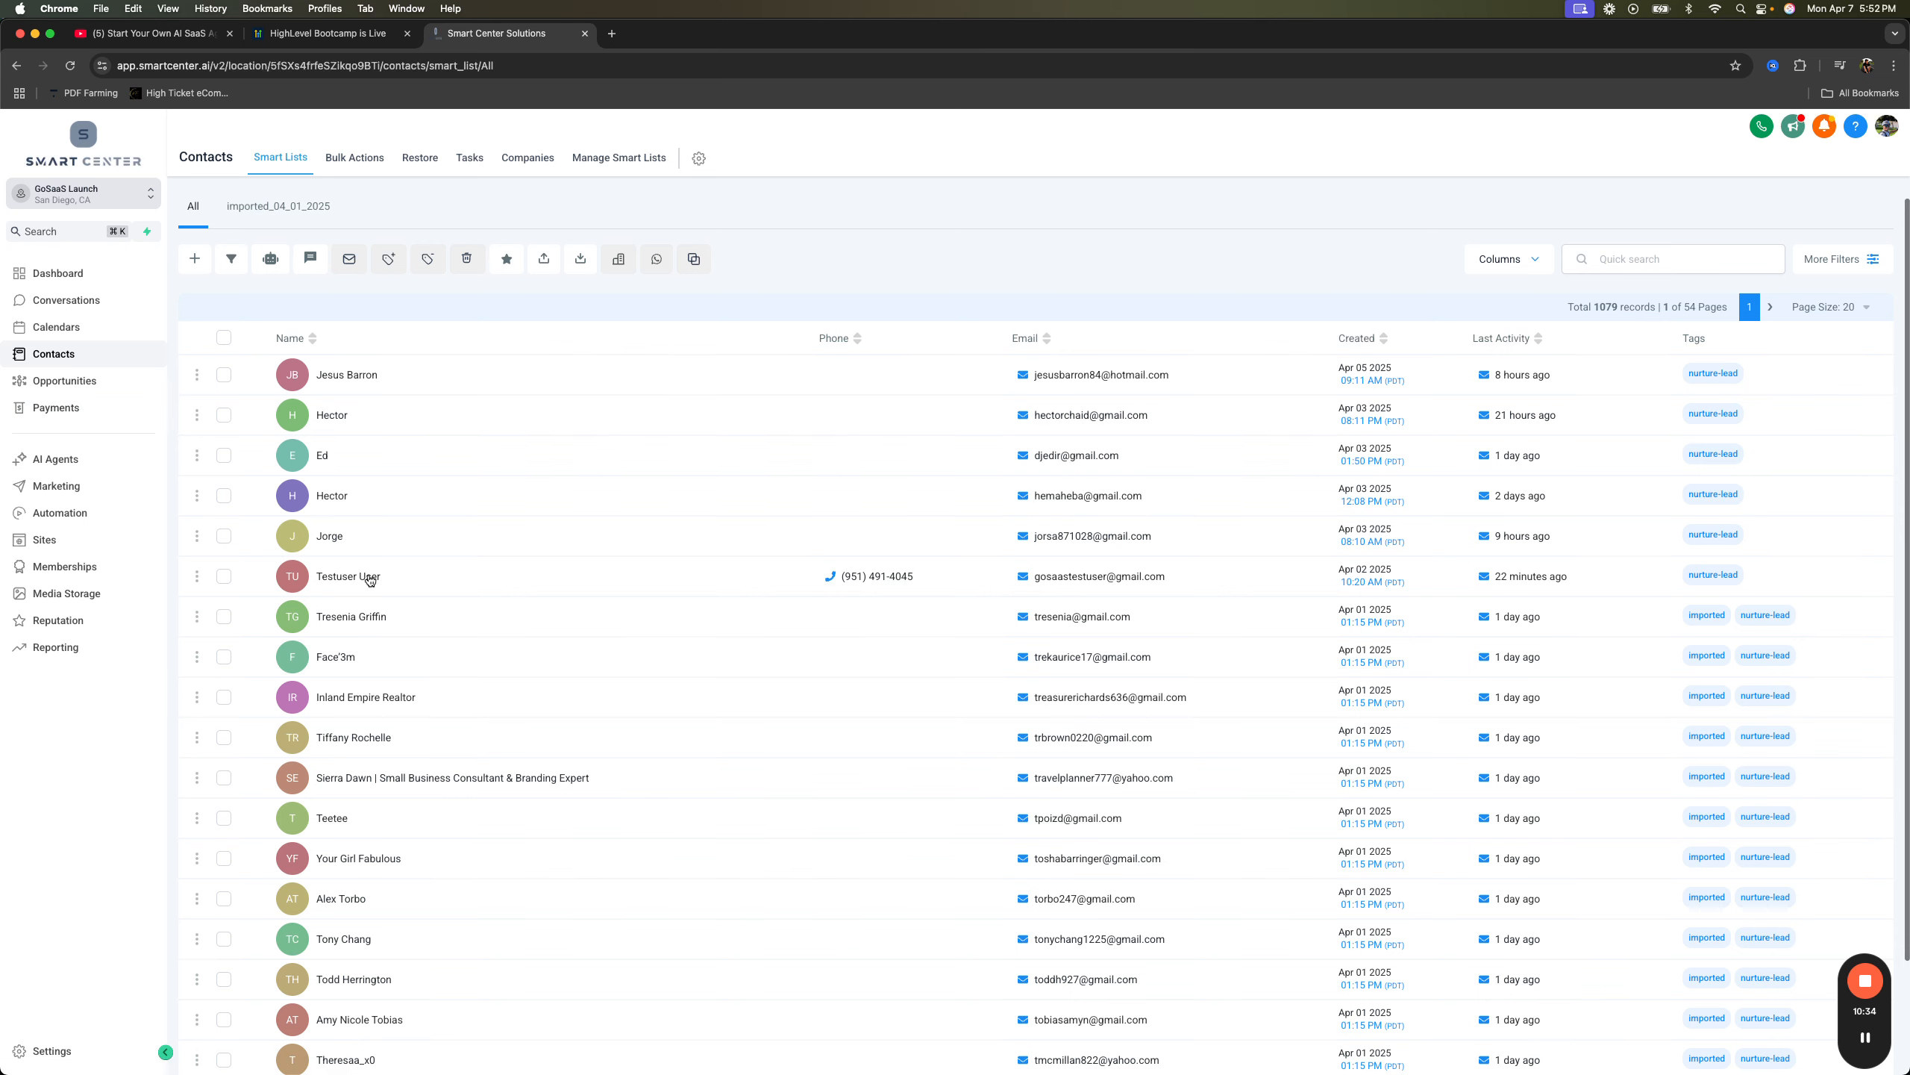
click(406, 587)
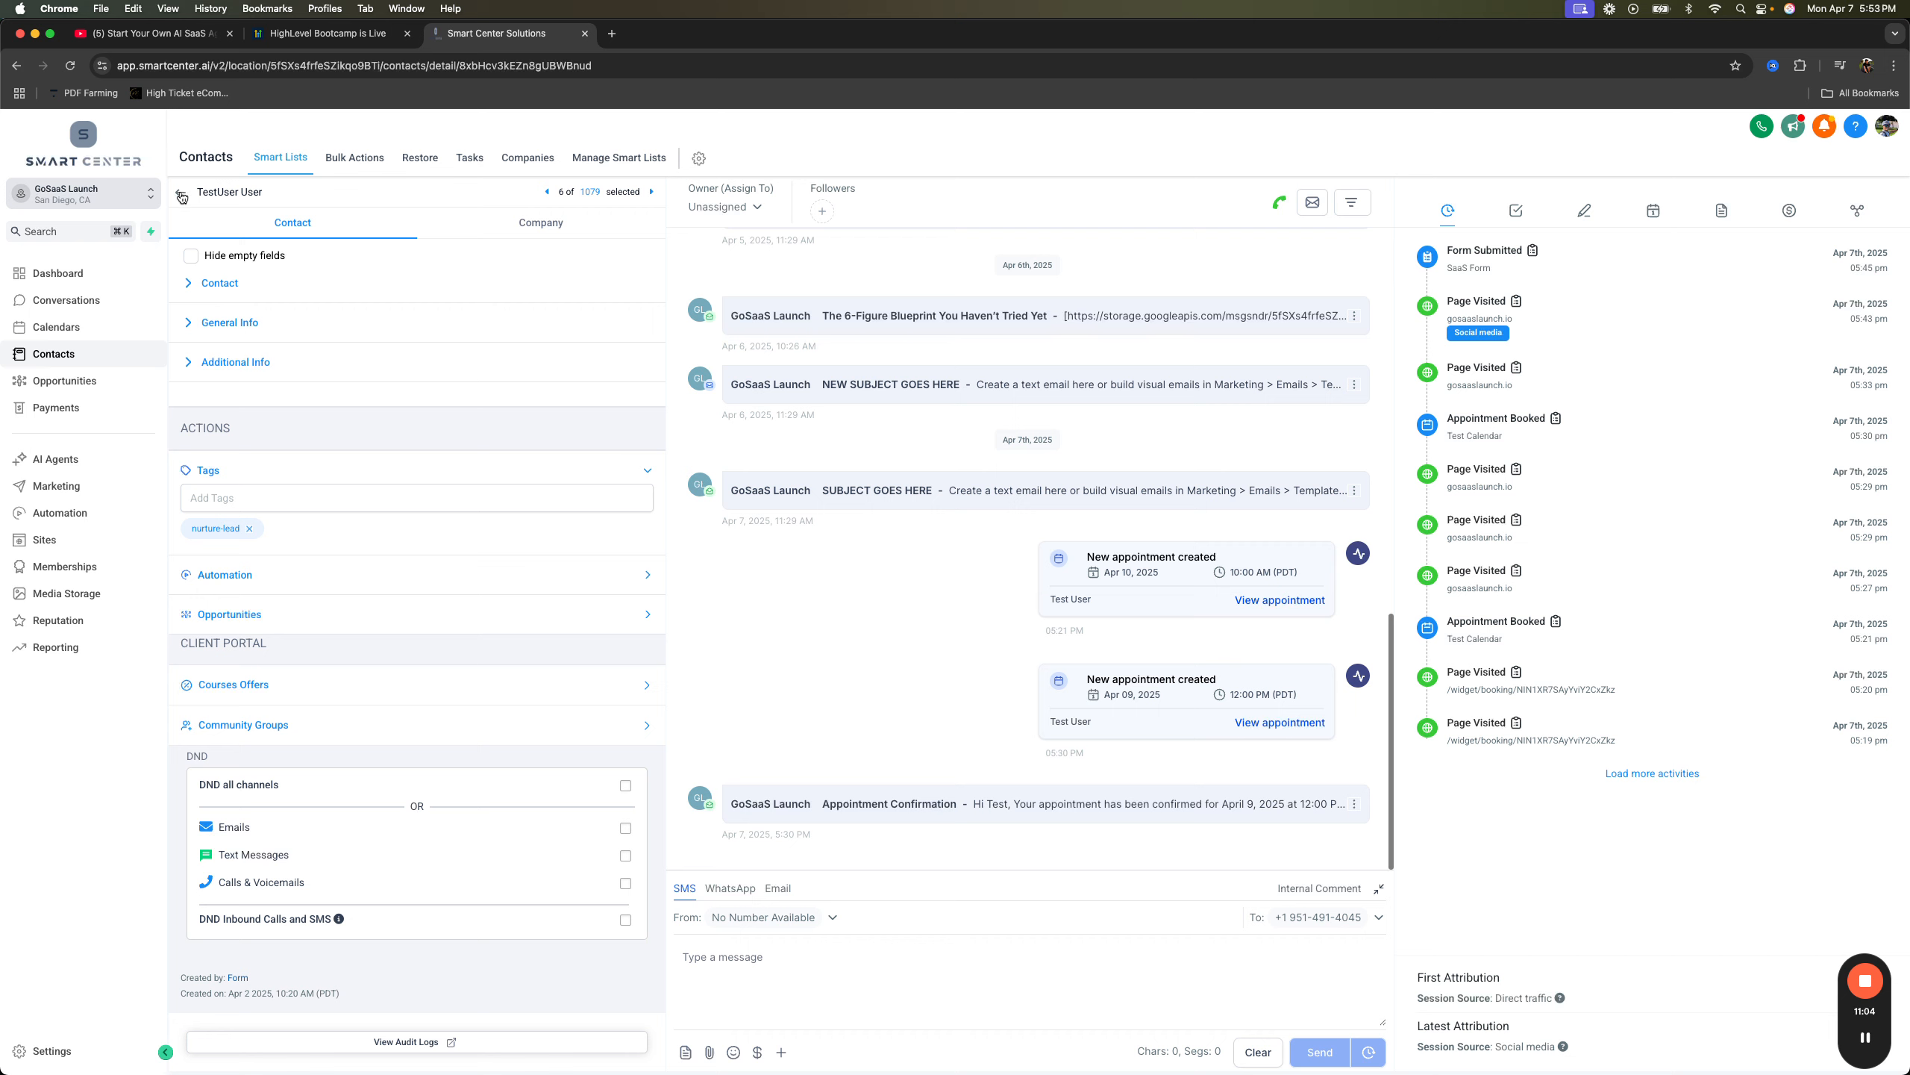
- Return to the automation section and reopen the Recipe - List Reactivation workflow
click(112, 512)
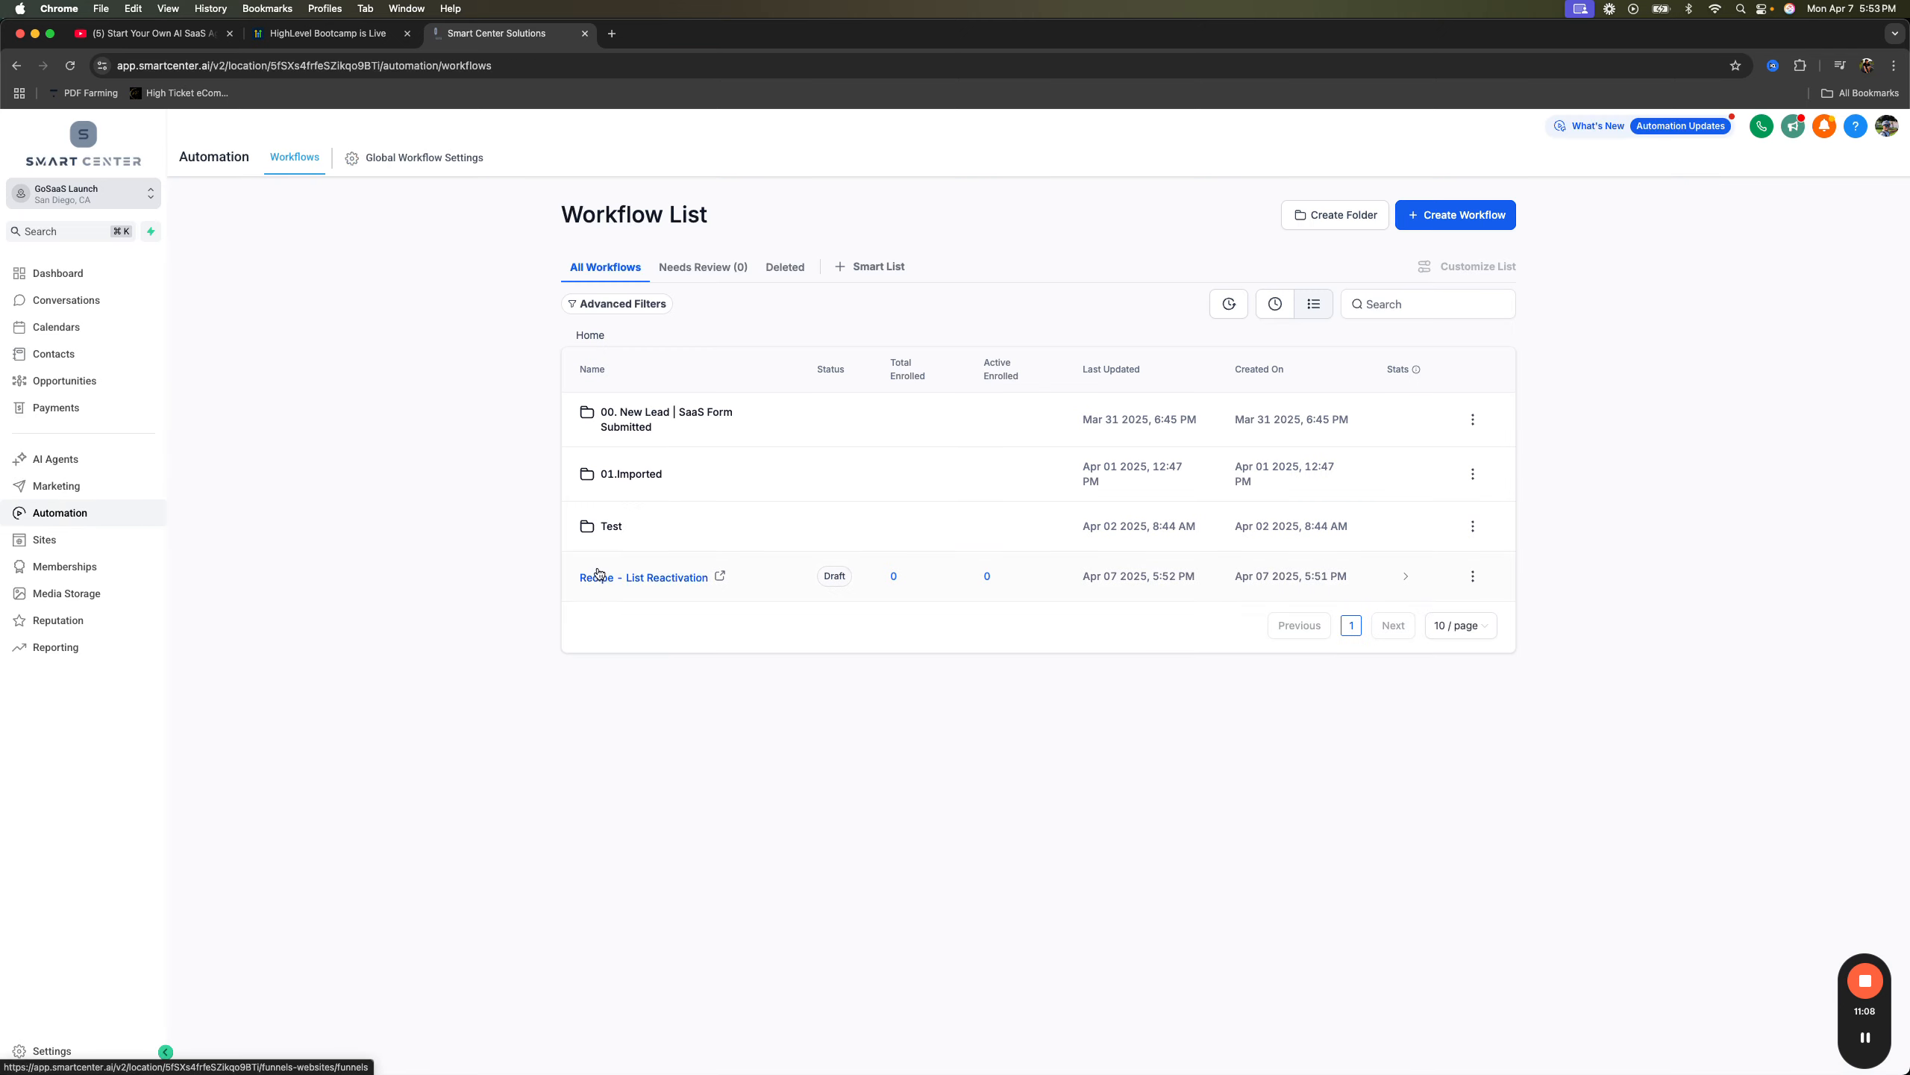
click(641, 578)
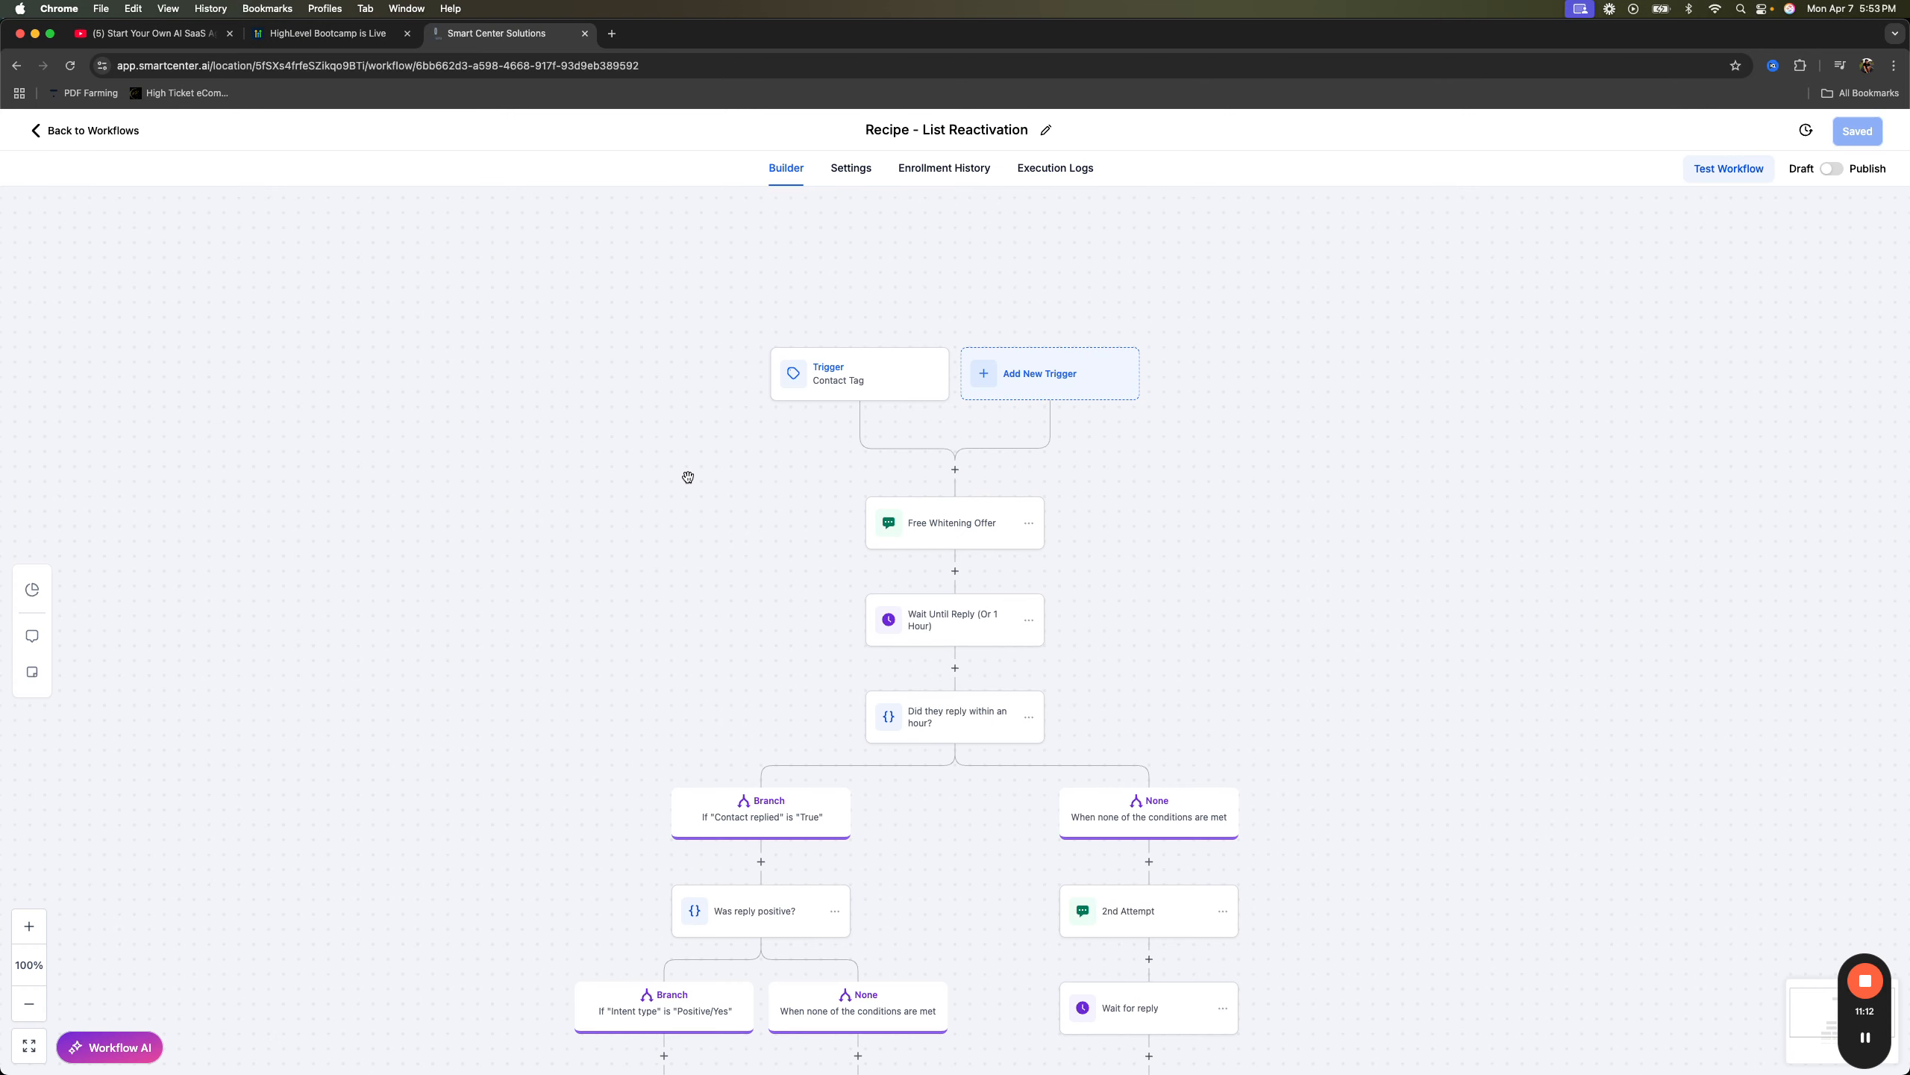
- Try to enter list-reactivation as the tag in the Contact Tag trigger's Tag Added filter
click(836, 379)
click(1617, 458)
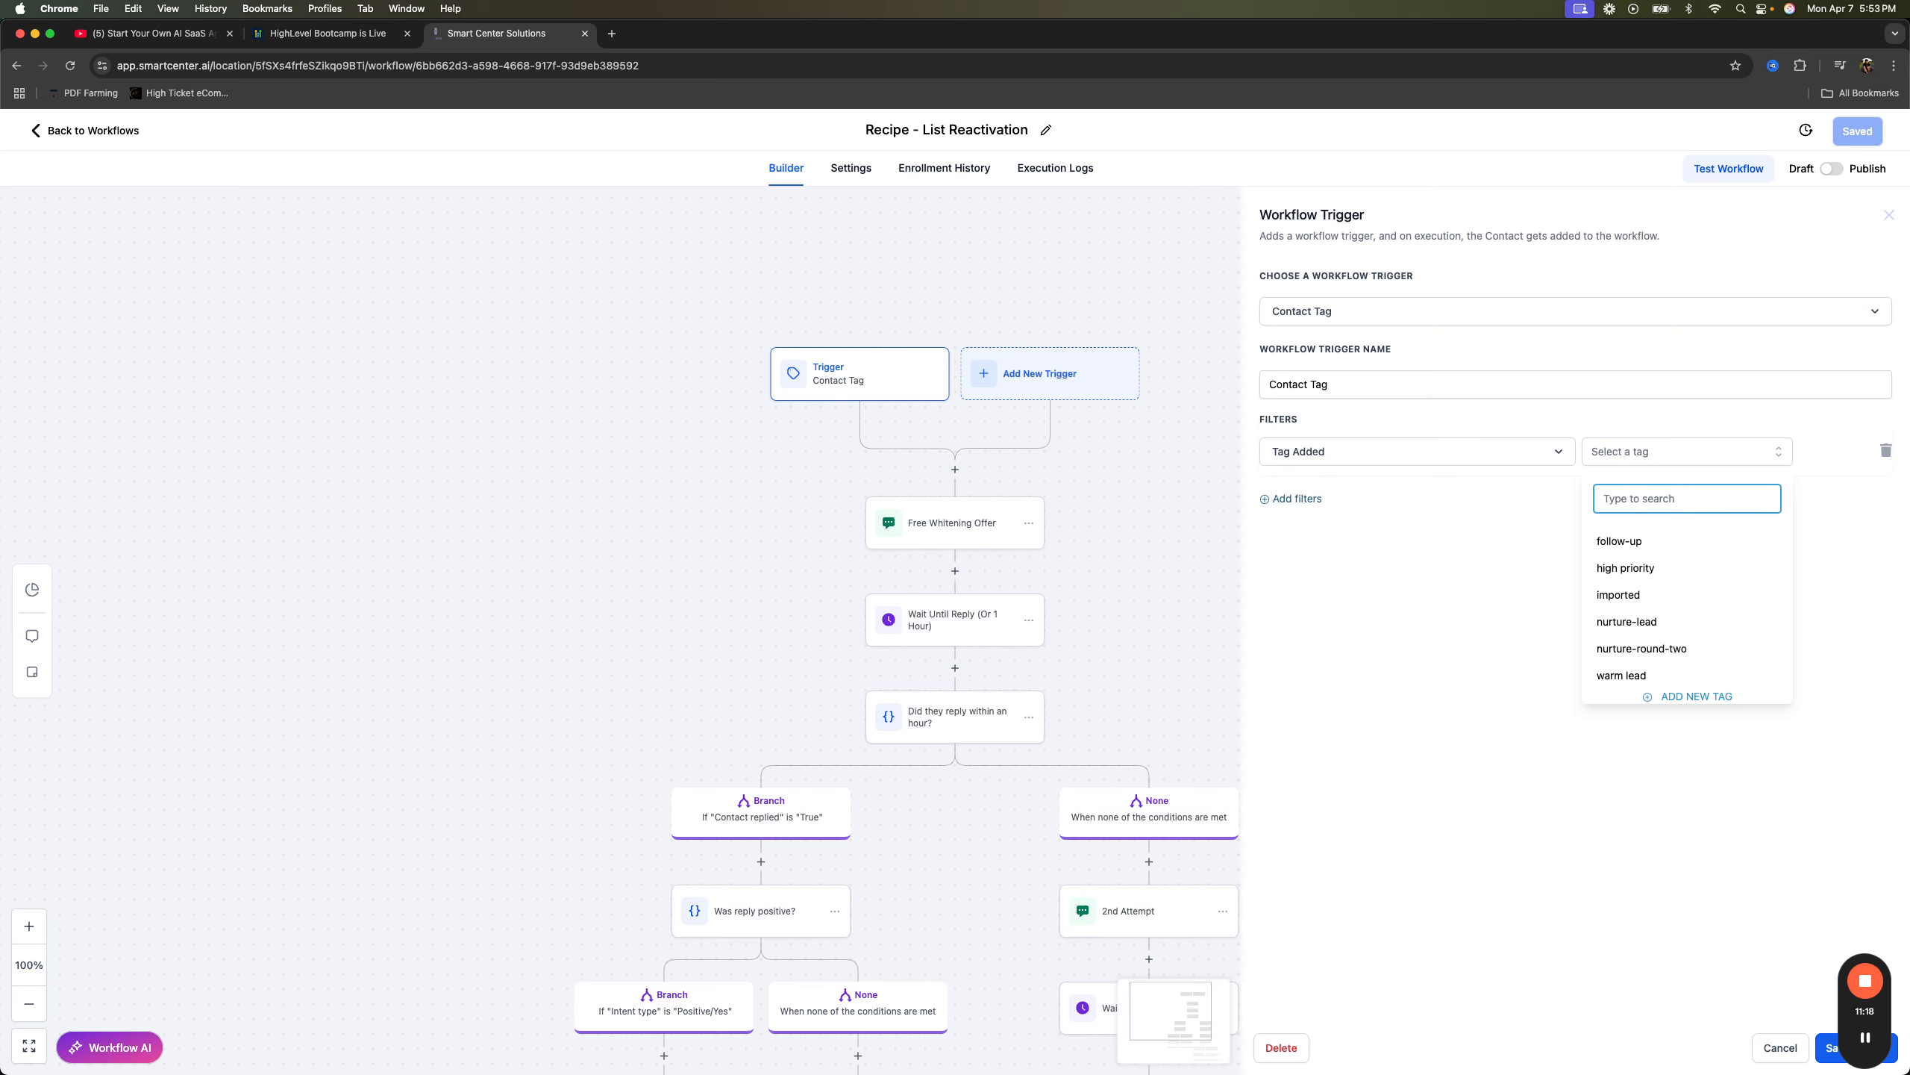
text(list-reactivation)
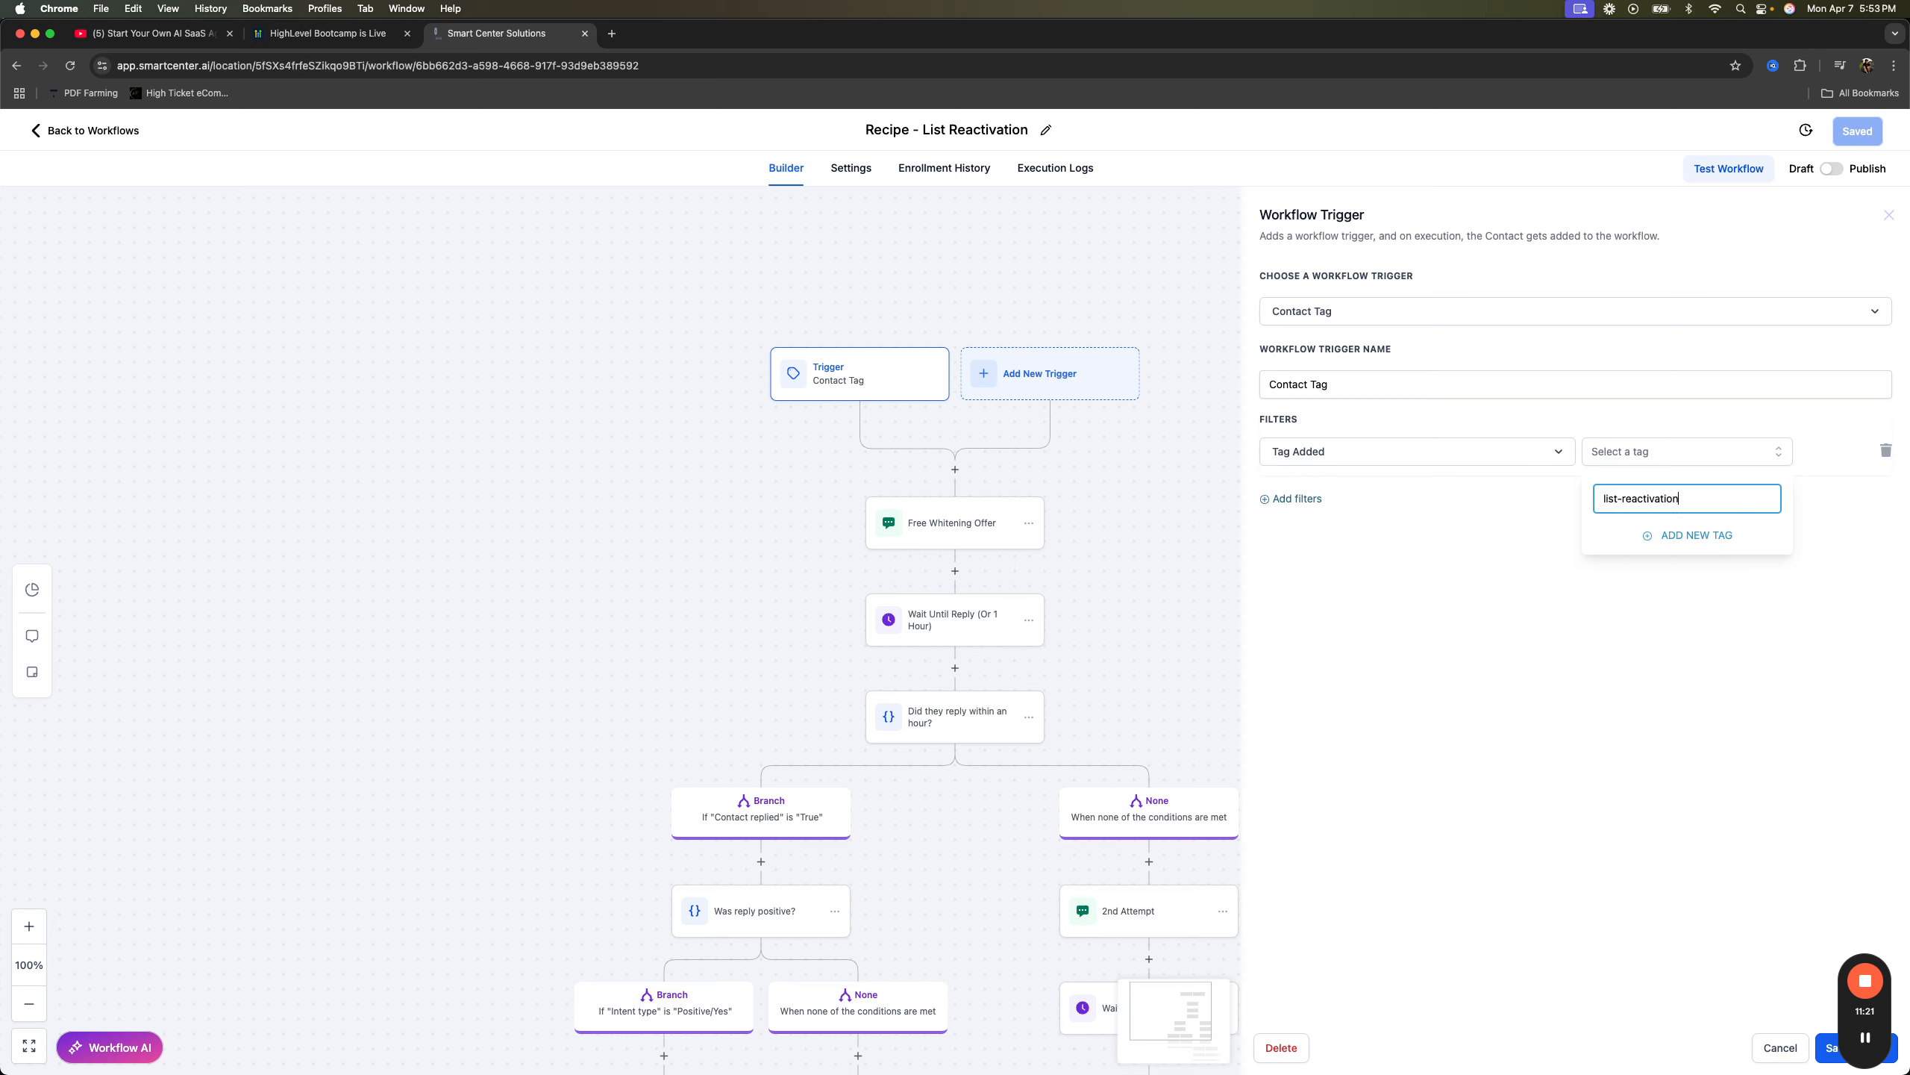
key(Return)
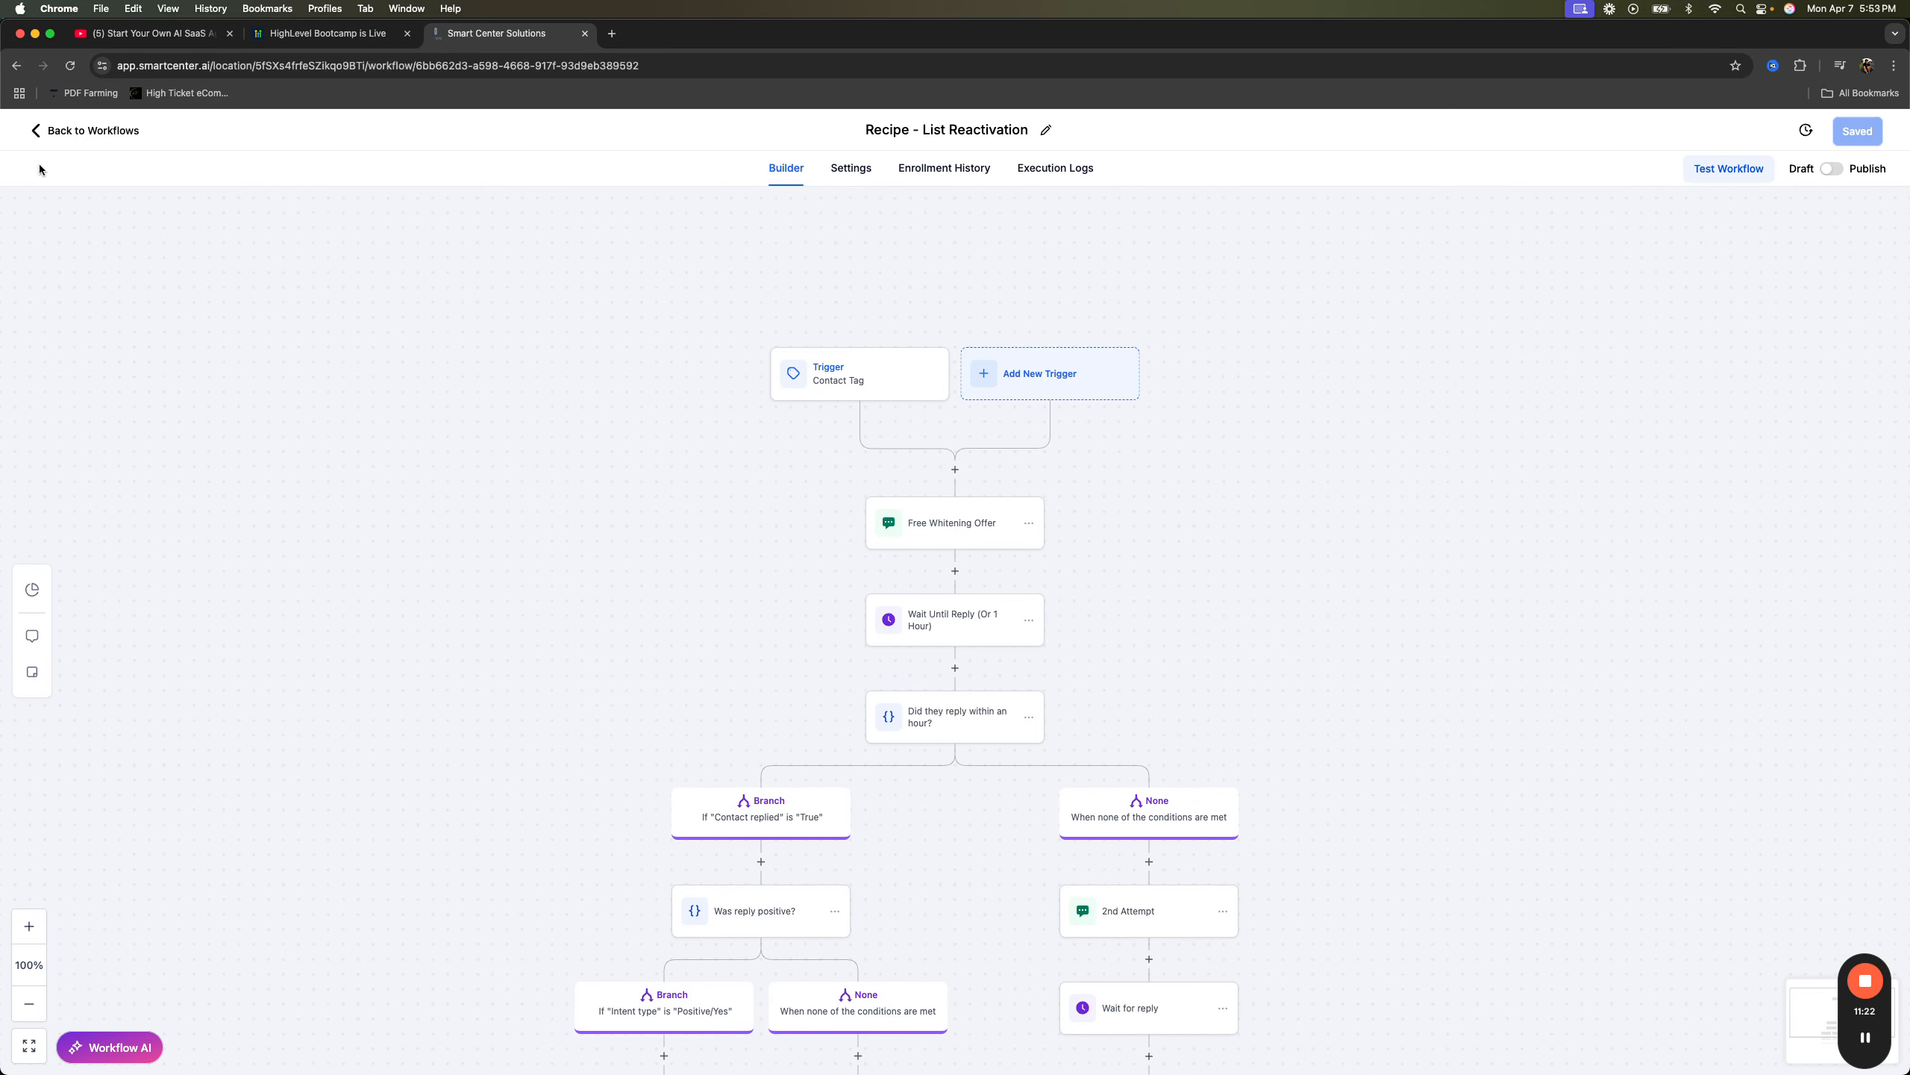
- Add a new tag named list-reactivation to the Contact Tag trigger's Tag Added filter, and save the trigger and workflow
click(812, 361)
click(1651, 451)
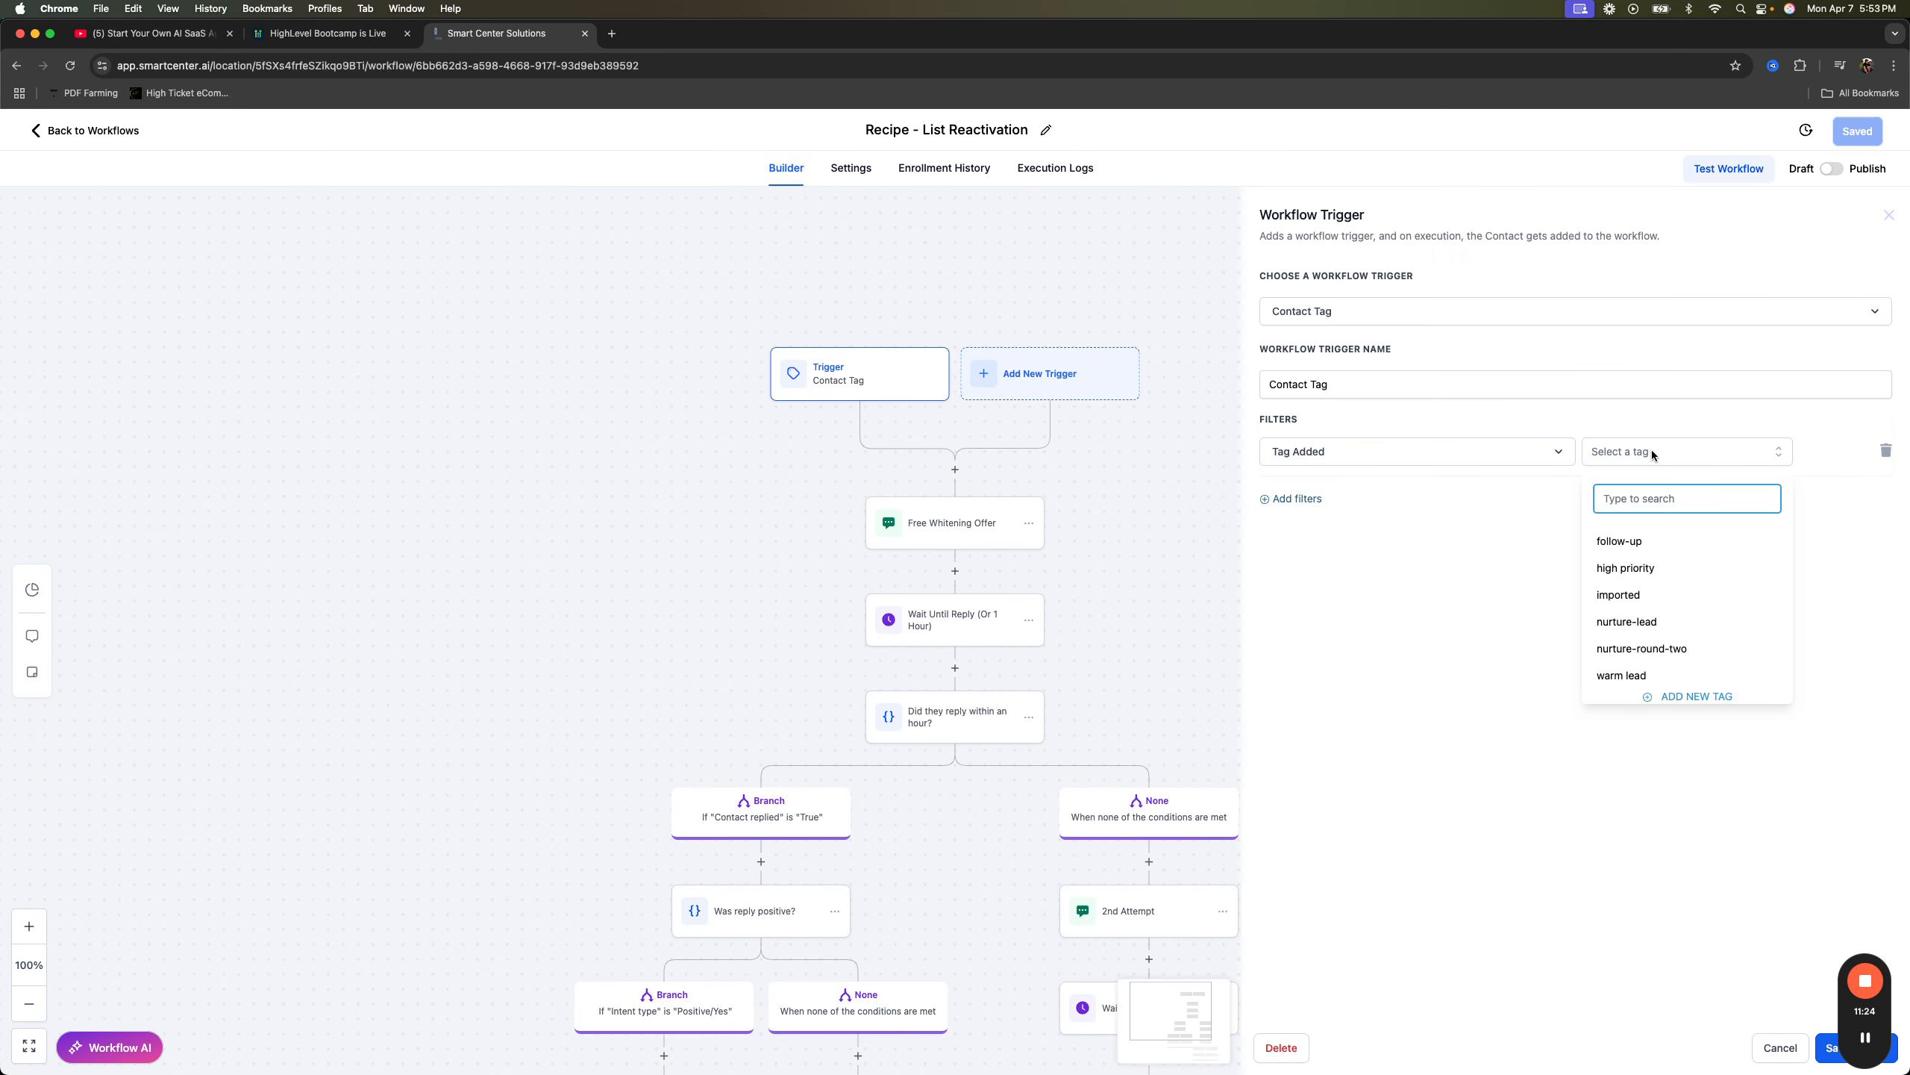
text(list-reactivation)
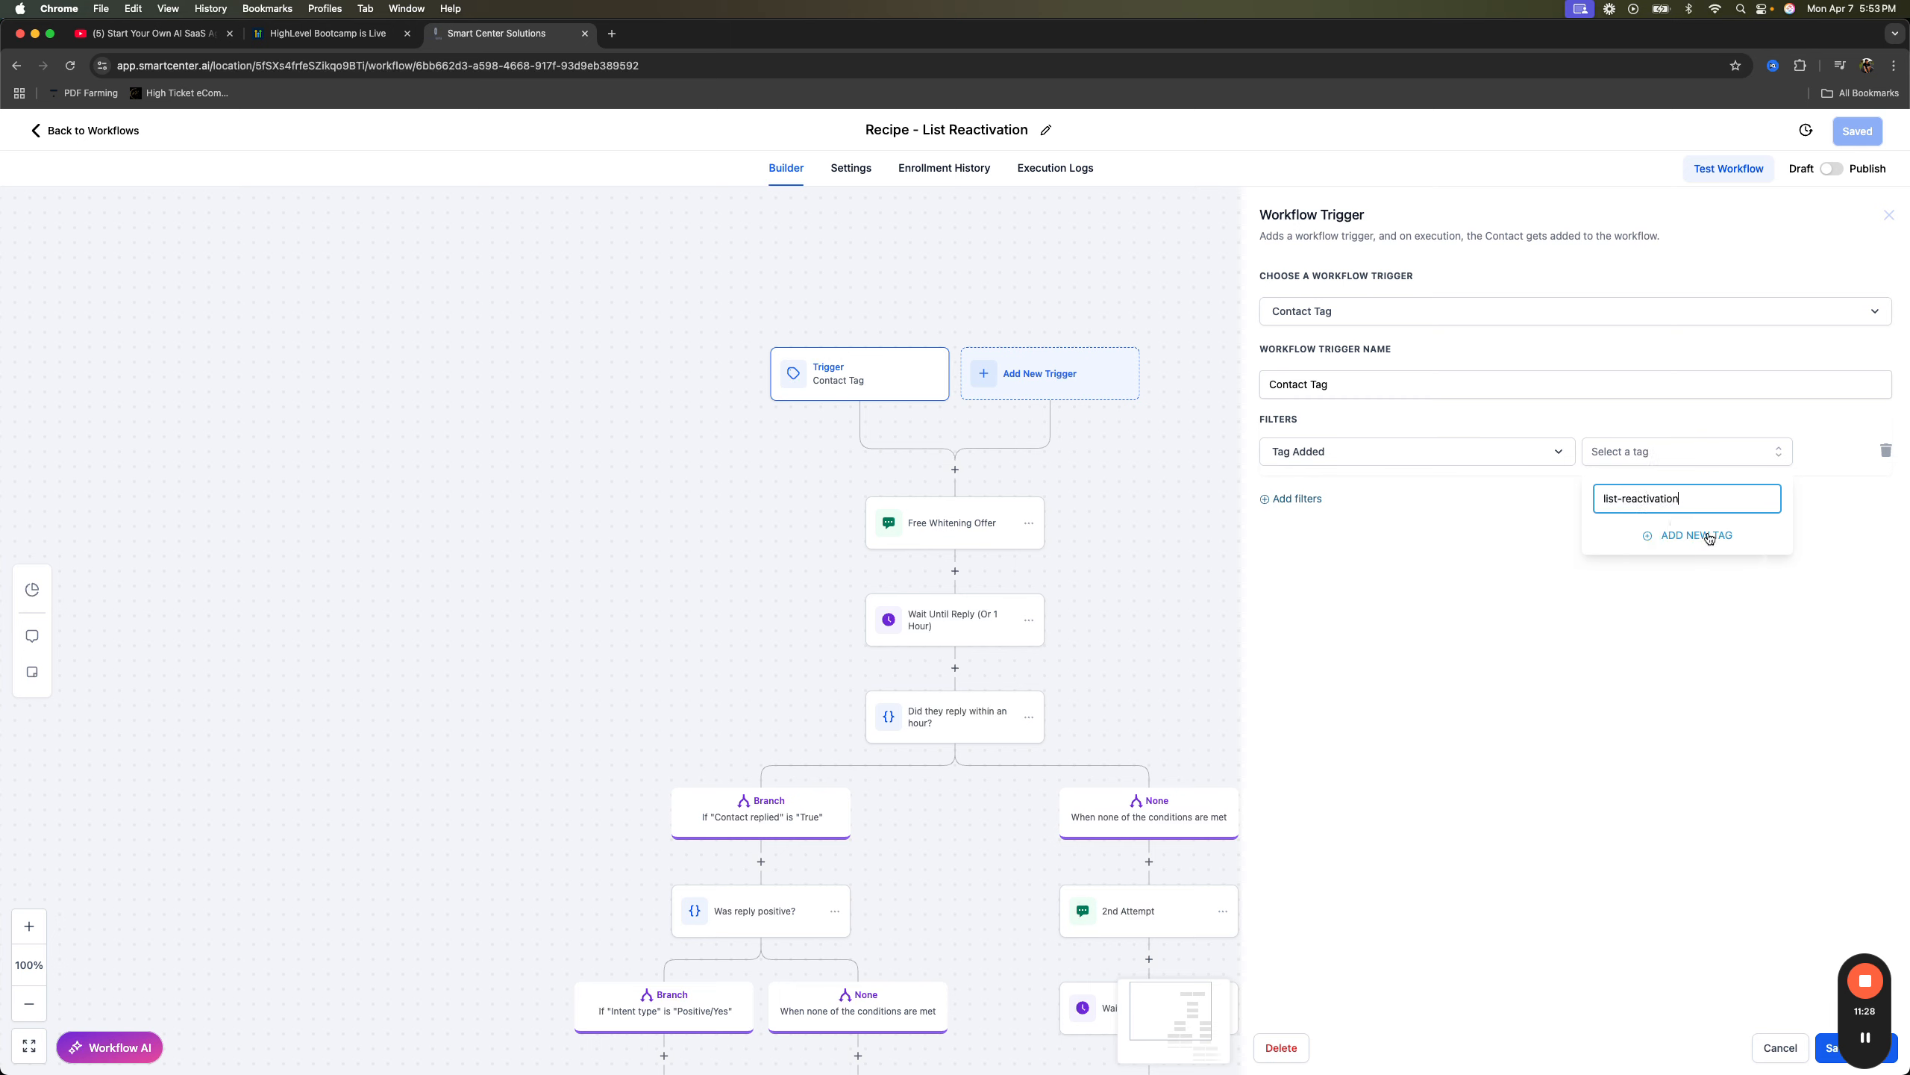
click(1678, 536)
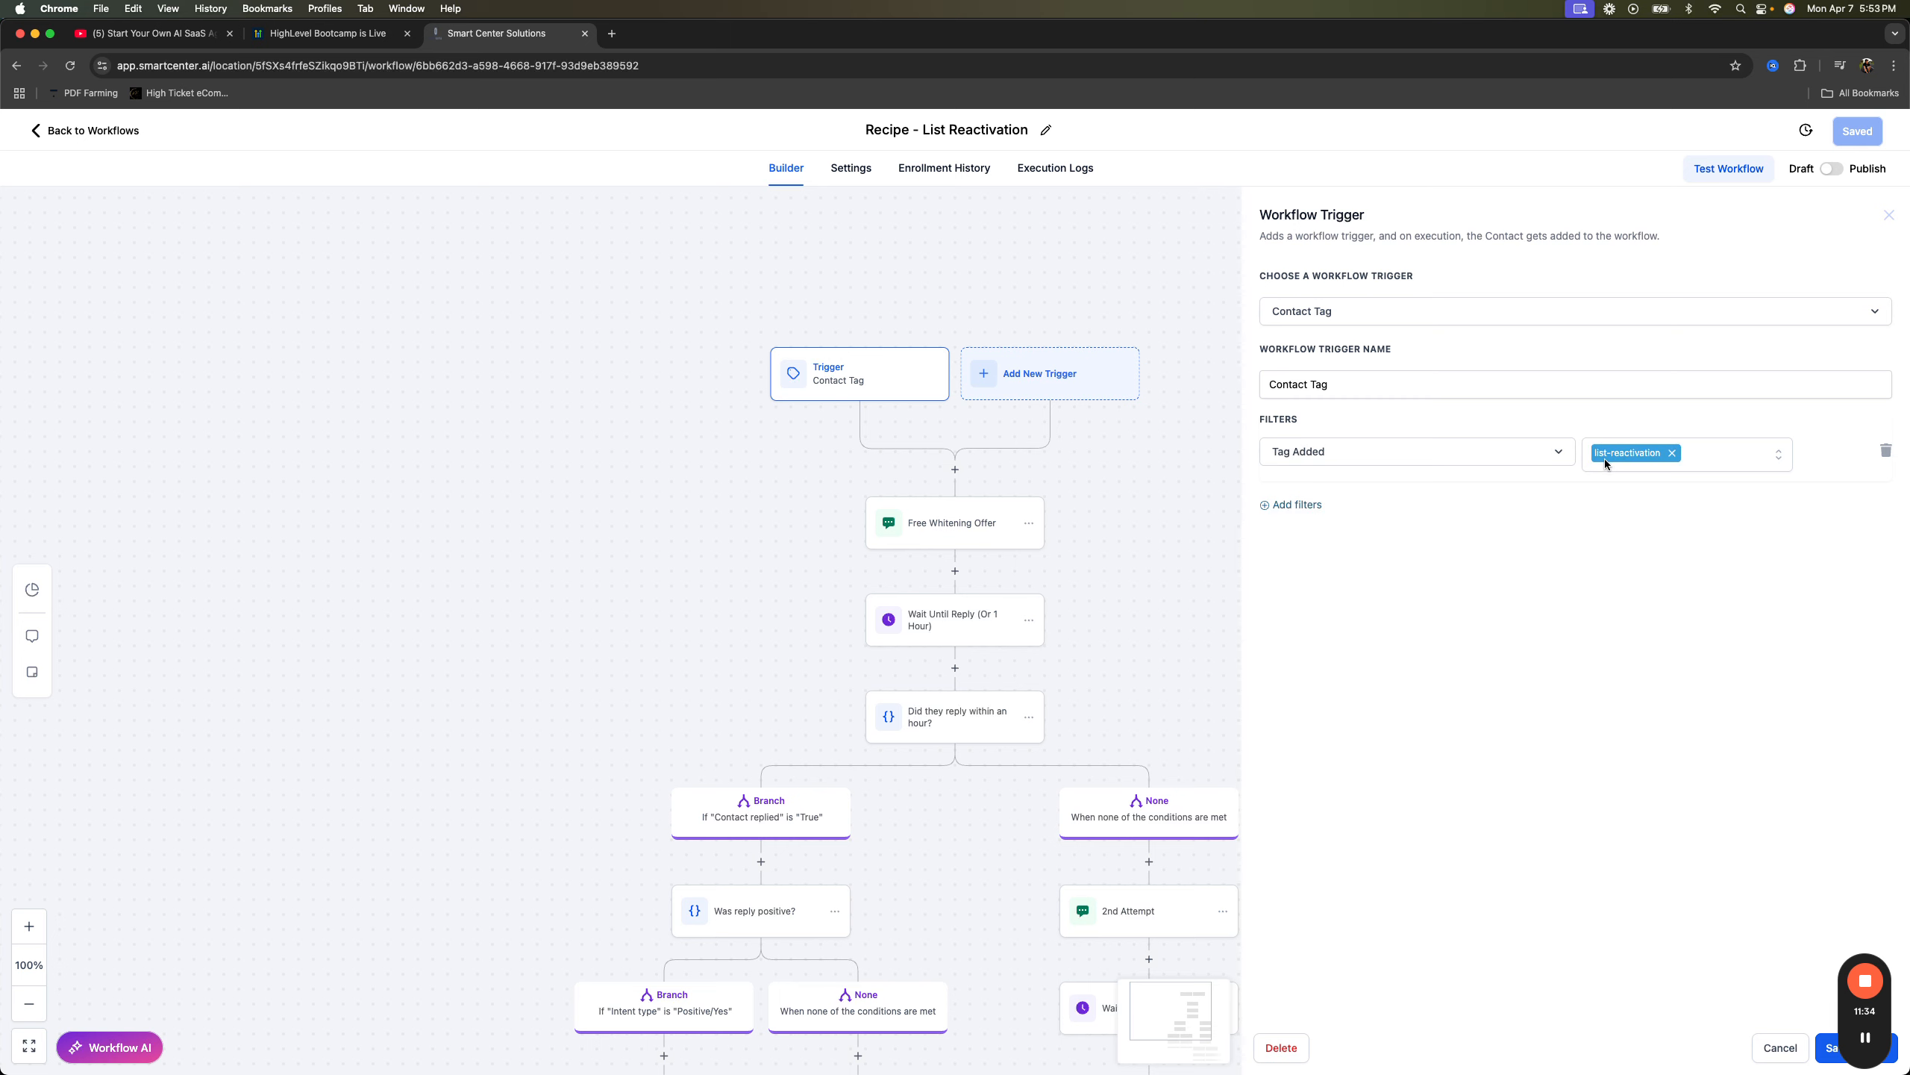
click(1829, 1048)
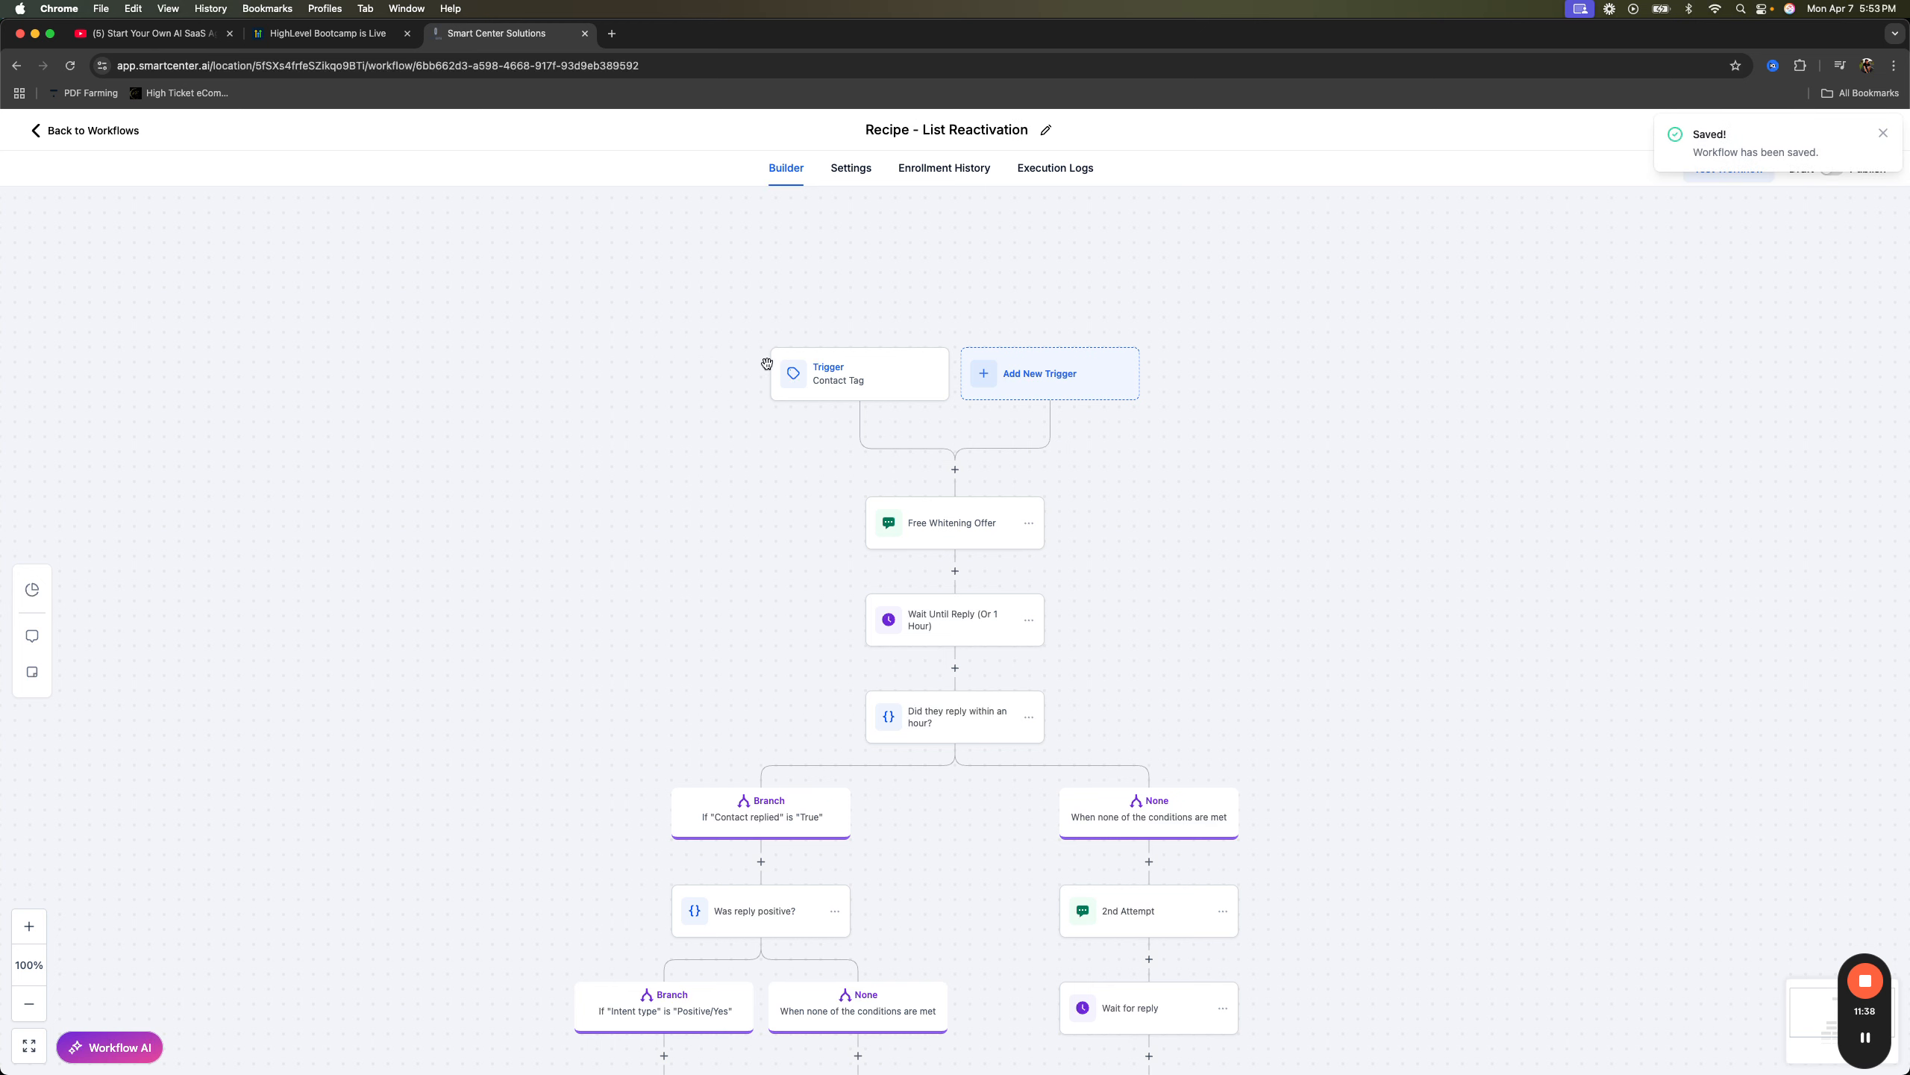
- Open the Free Whitening Offer SMS action and read its message, including the contact first-name placeholder and the voucher offer wording
scroll(717, 416, down, 2)
click(1017, 377)
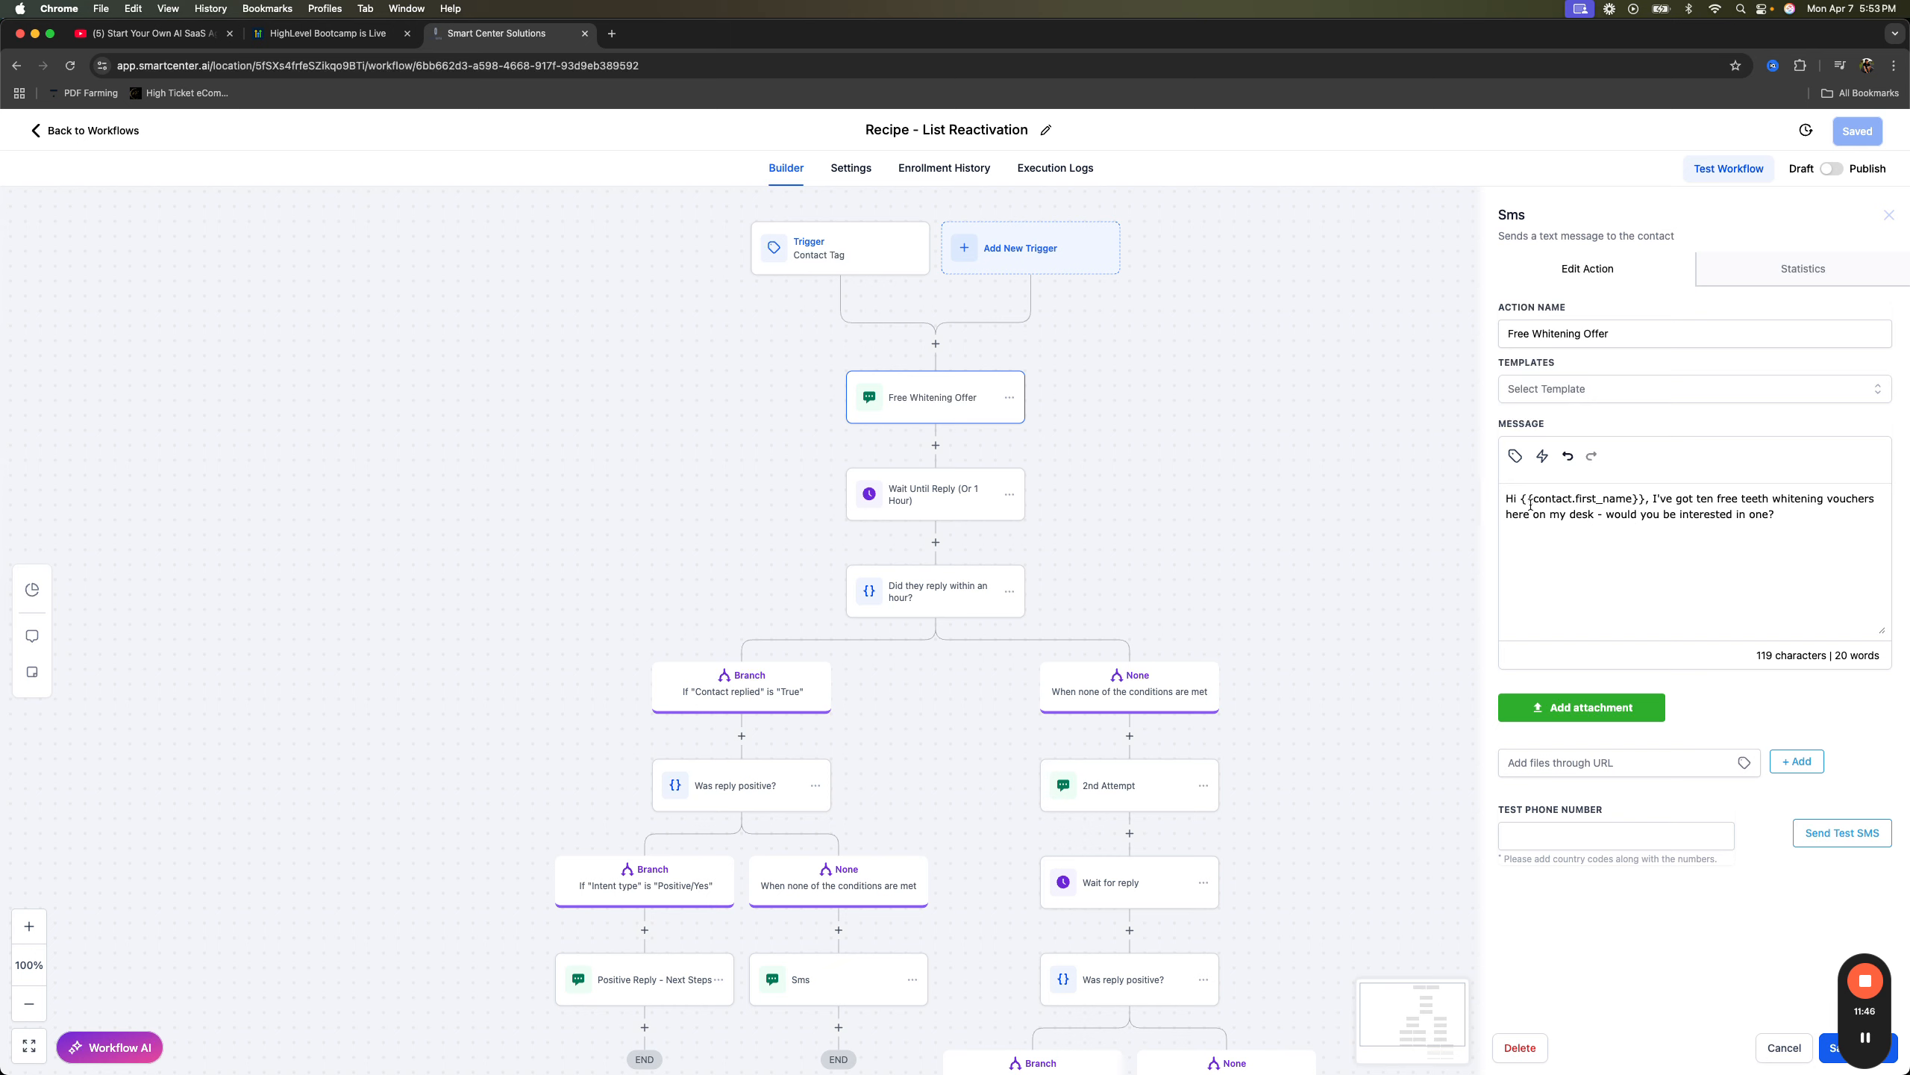
drag(1647, 499, 1523, 502)
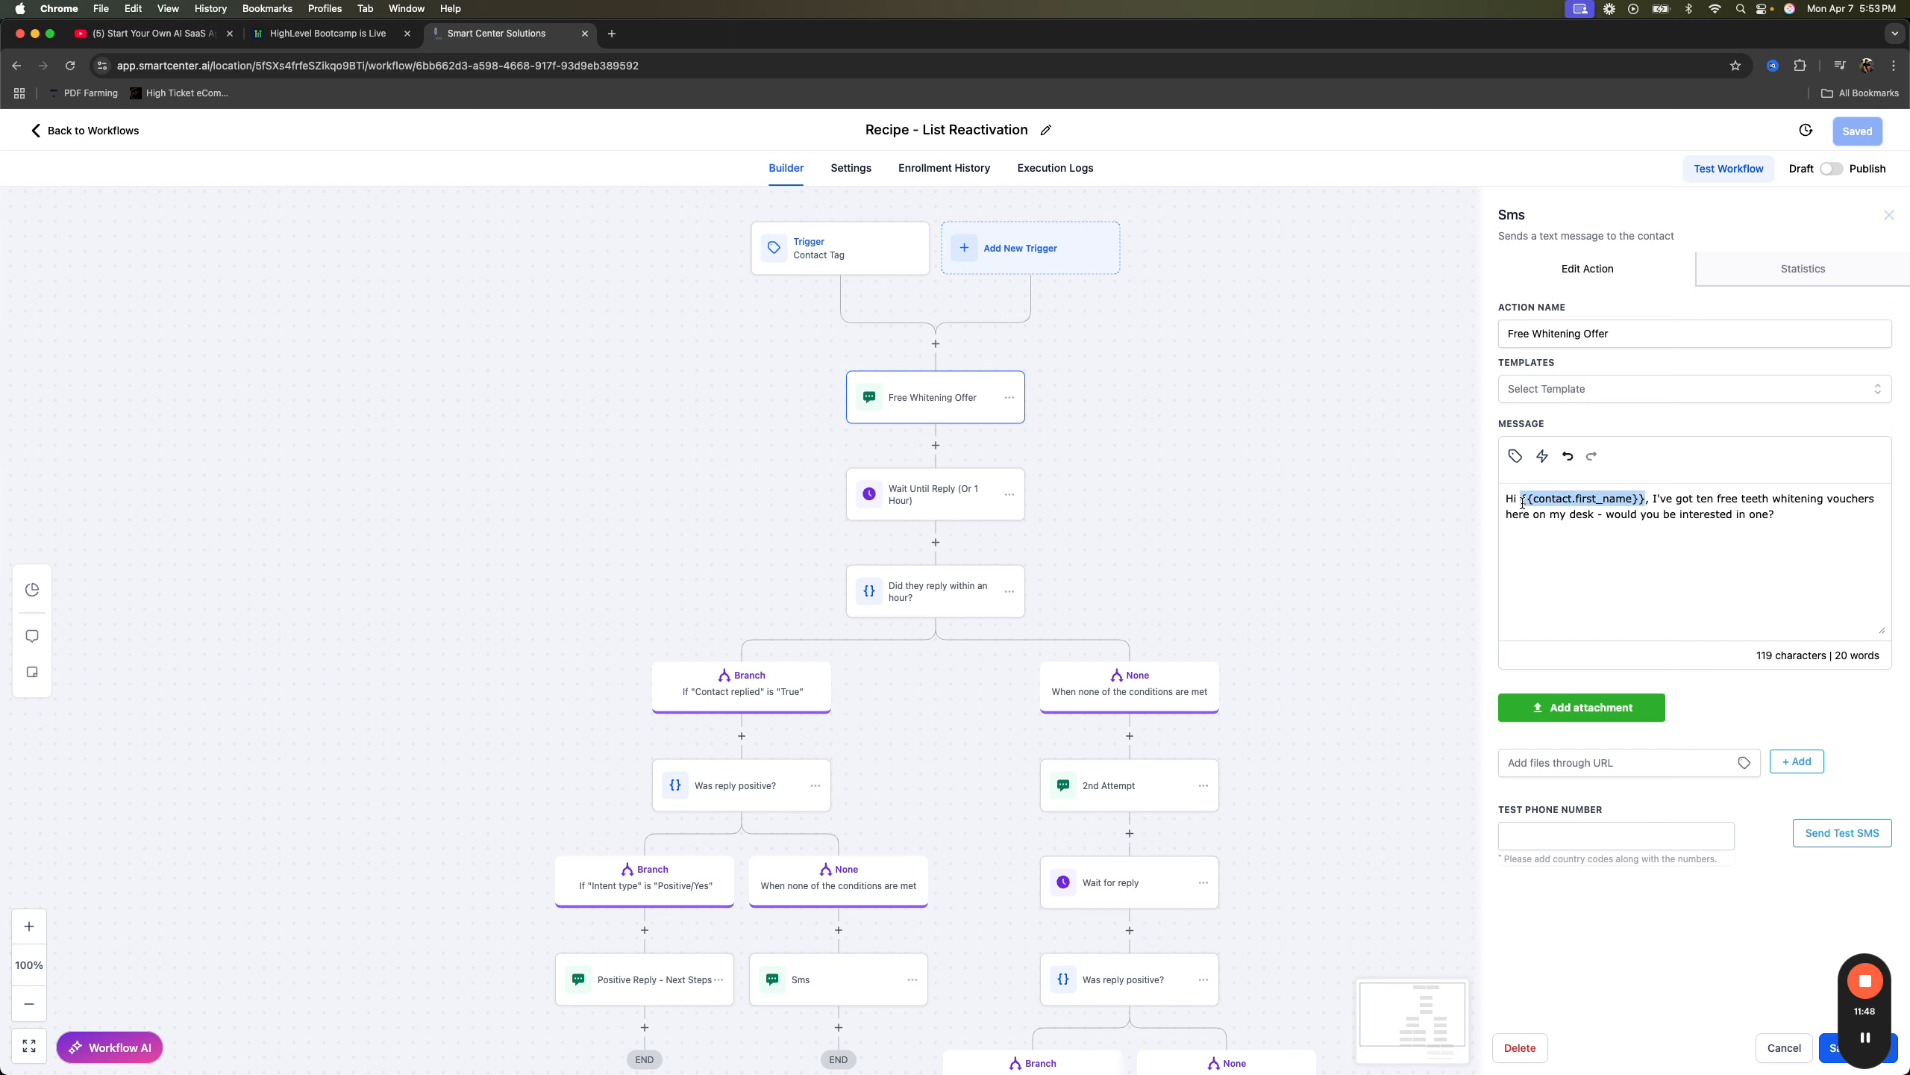
click(1648, 525)
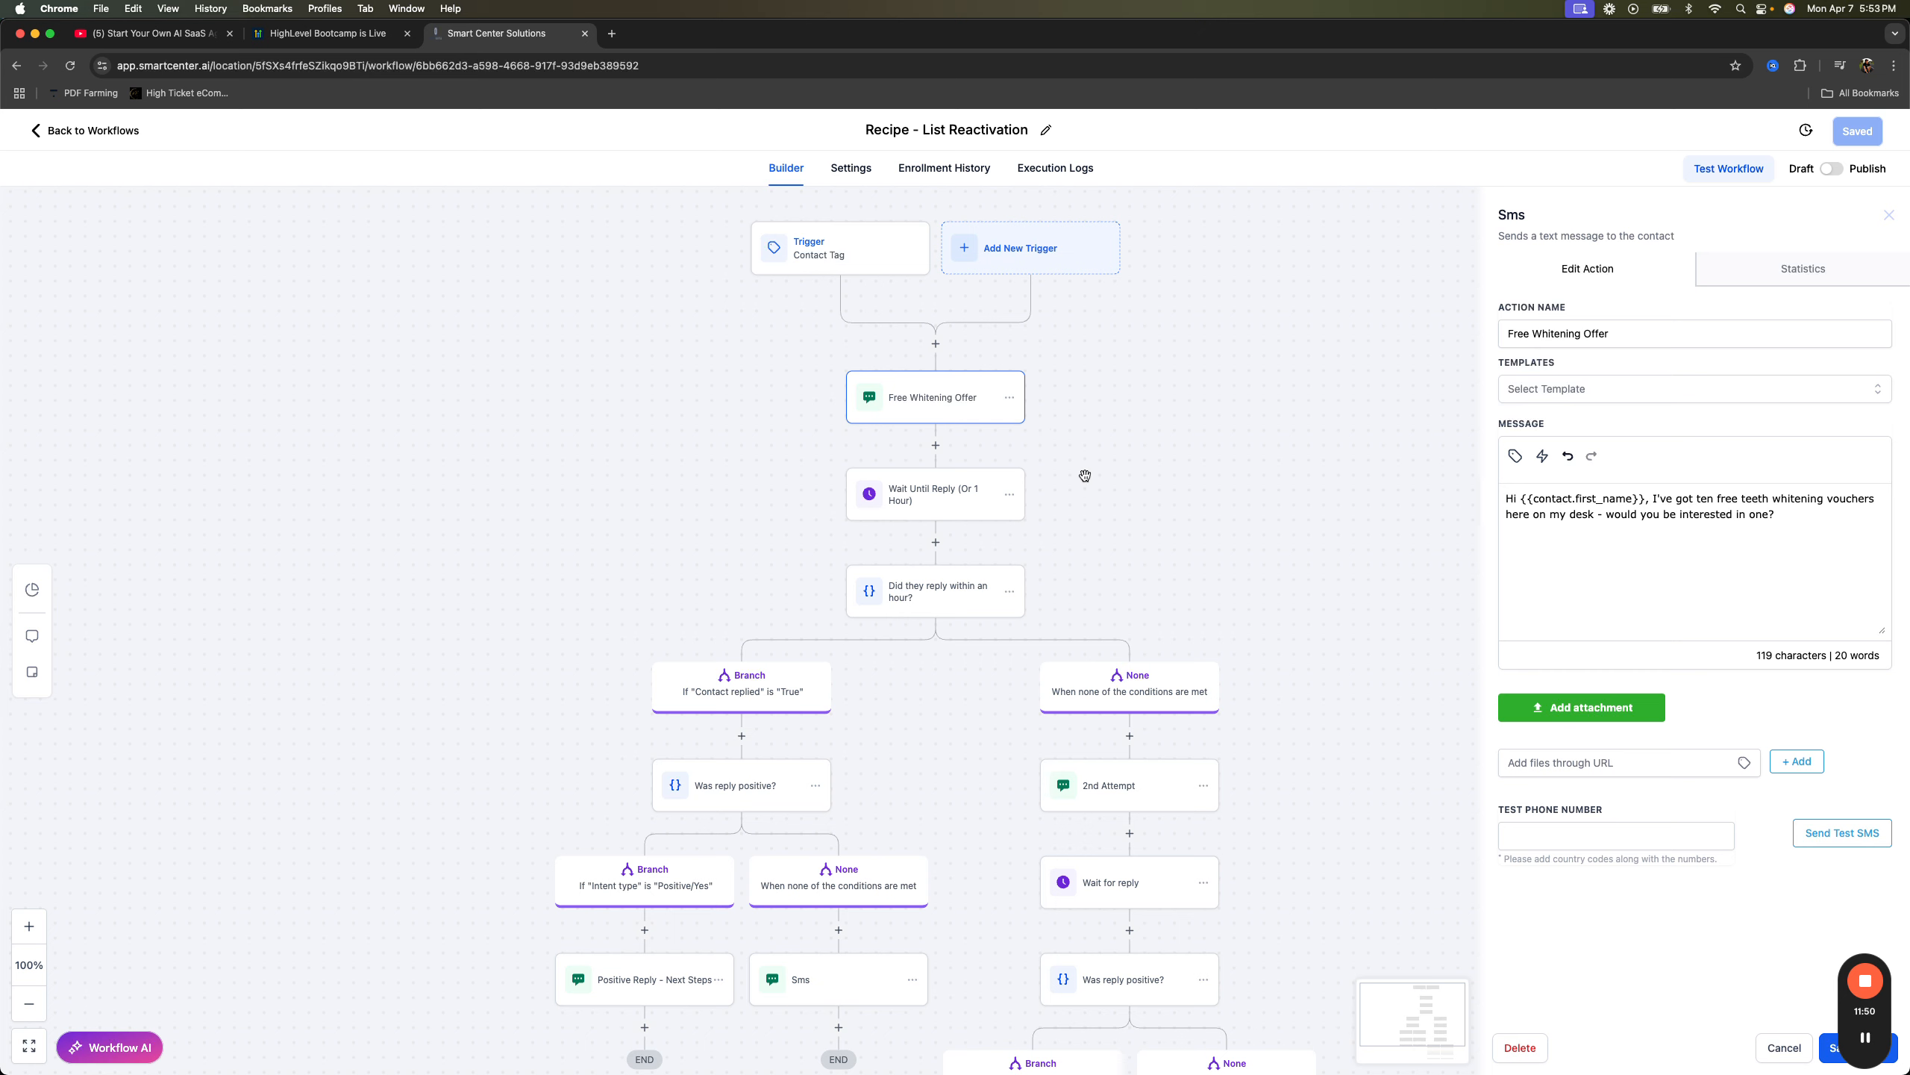
drag(1659, 501, 1749, 501)
click(1782, 500)
drag(1806, 521, 1488, 501)
click(1612, 516)
double_click(1818, 497)
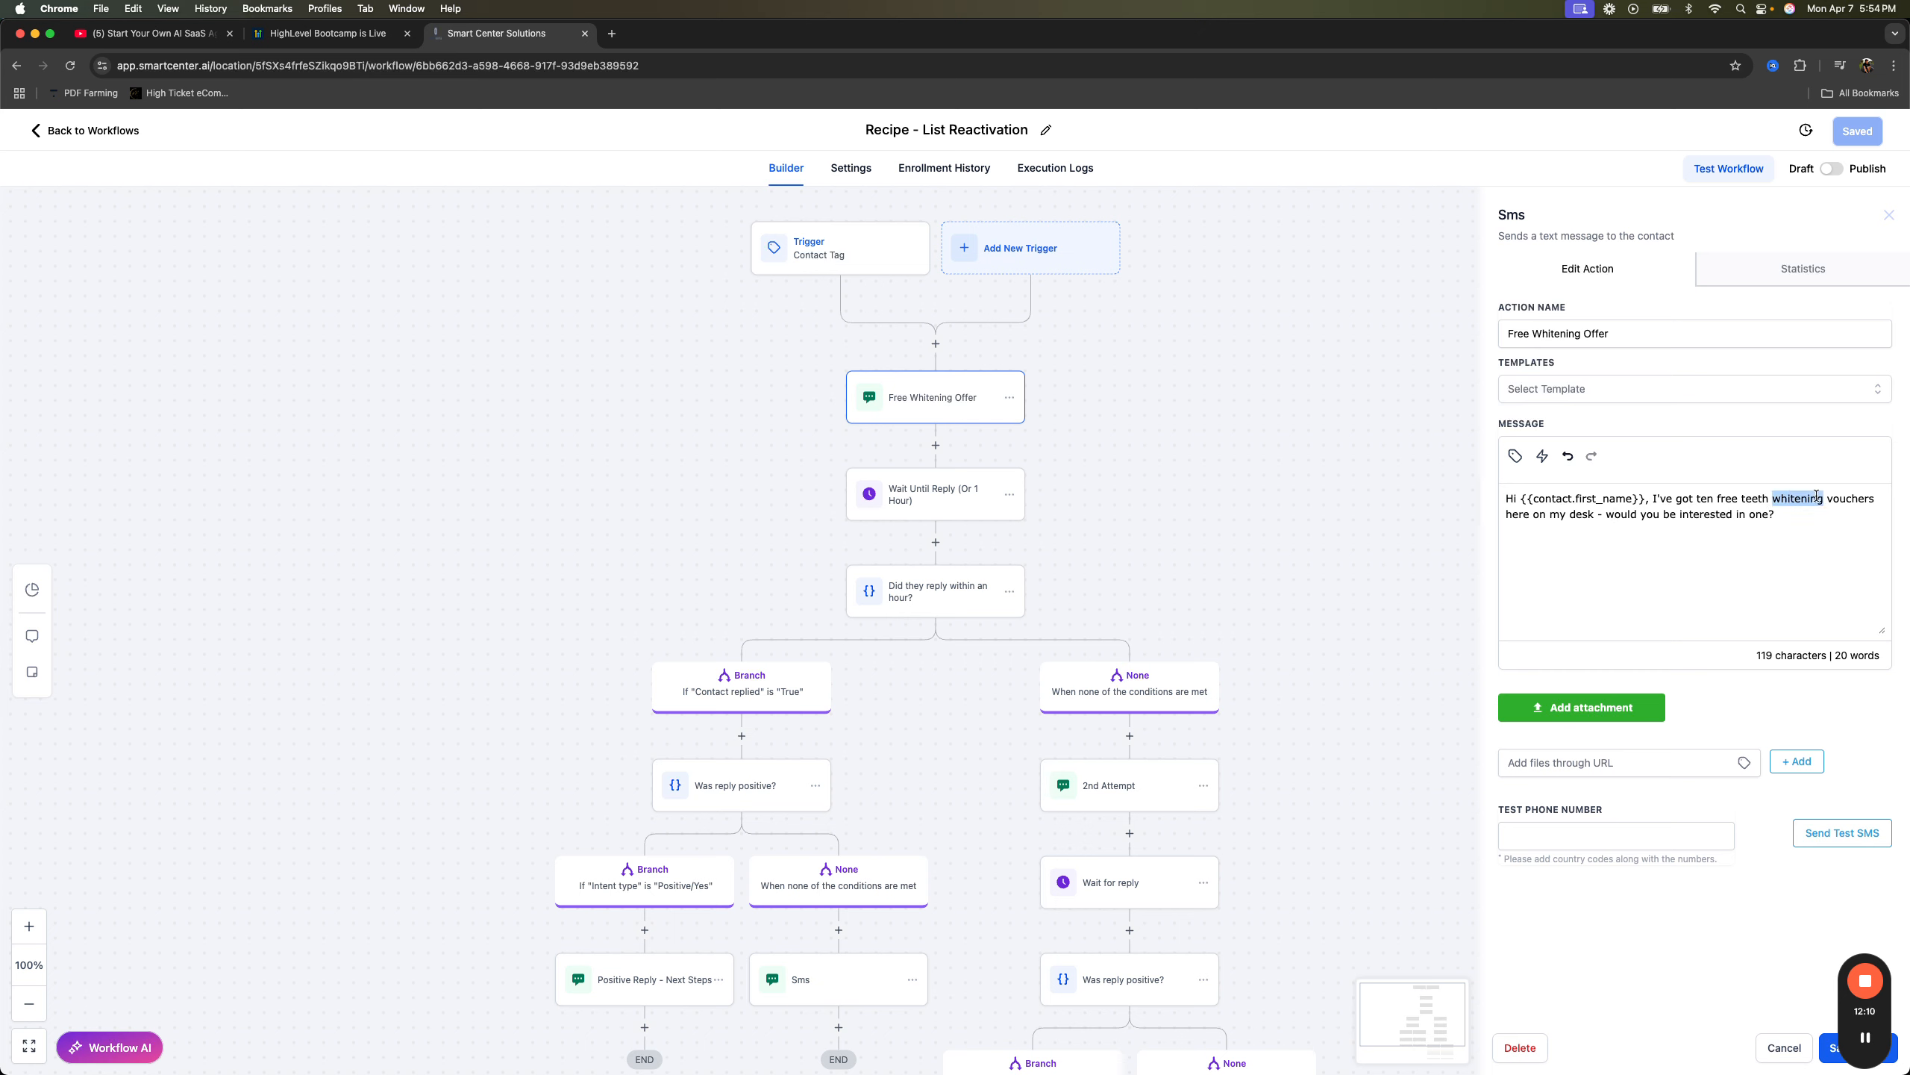
click(1764, 516)
double_click(1680, 509)
click(1680, 510)
- Open the Wait Until Reply (Or 1 Hour) action and examine its timeout and Wait For options, keeping Contact Reply selected
click(926, 505)
scroll(1060, 506, down, 1)
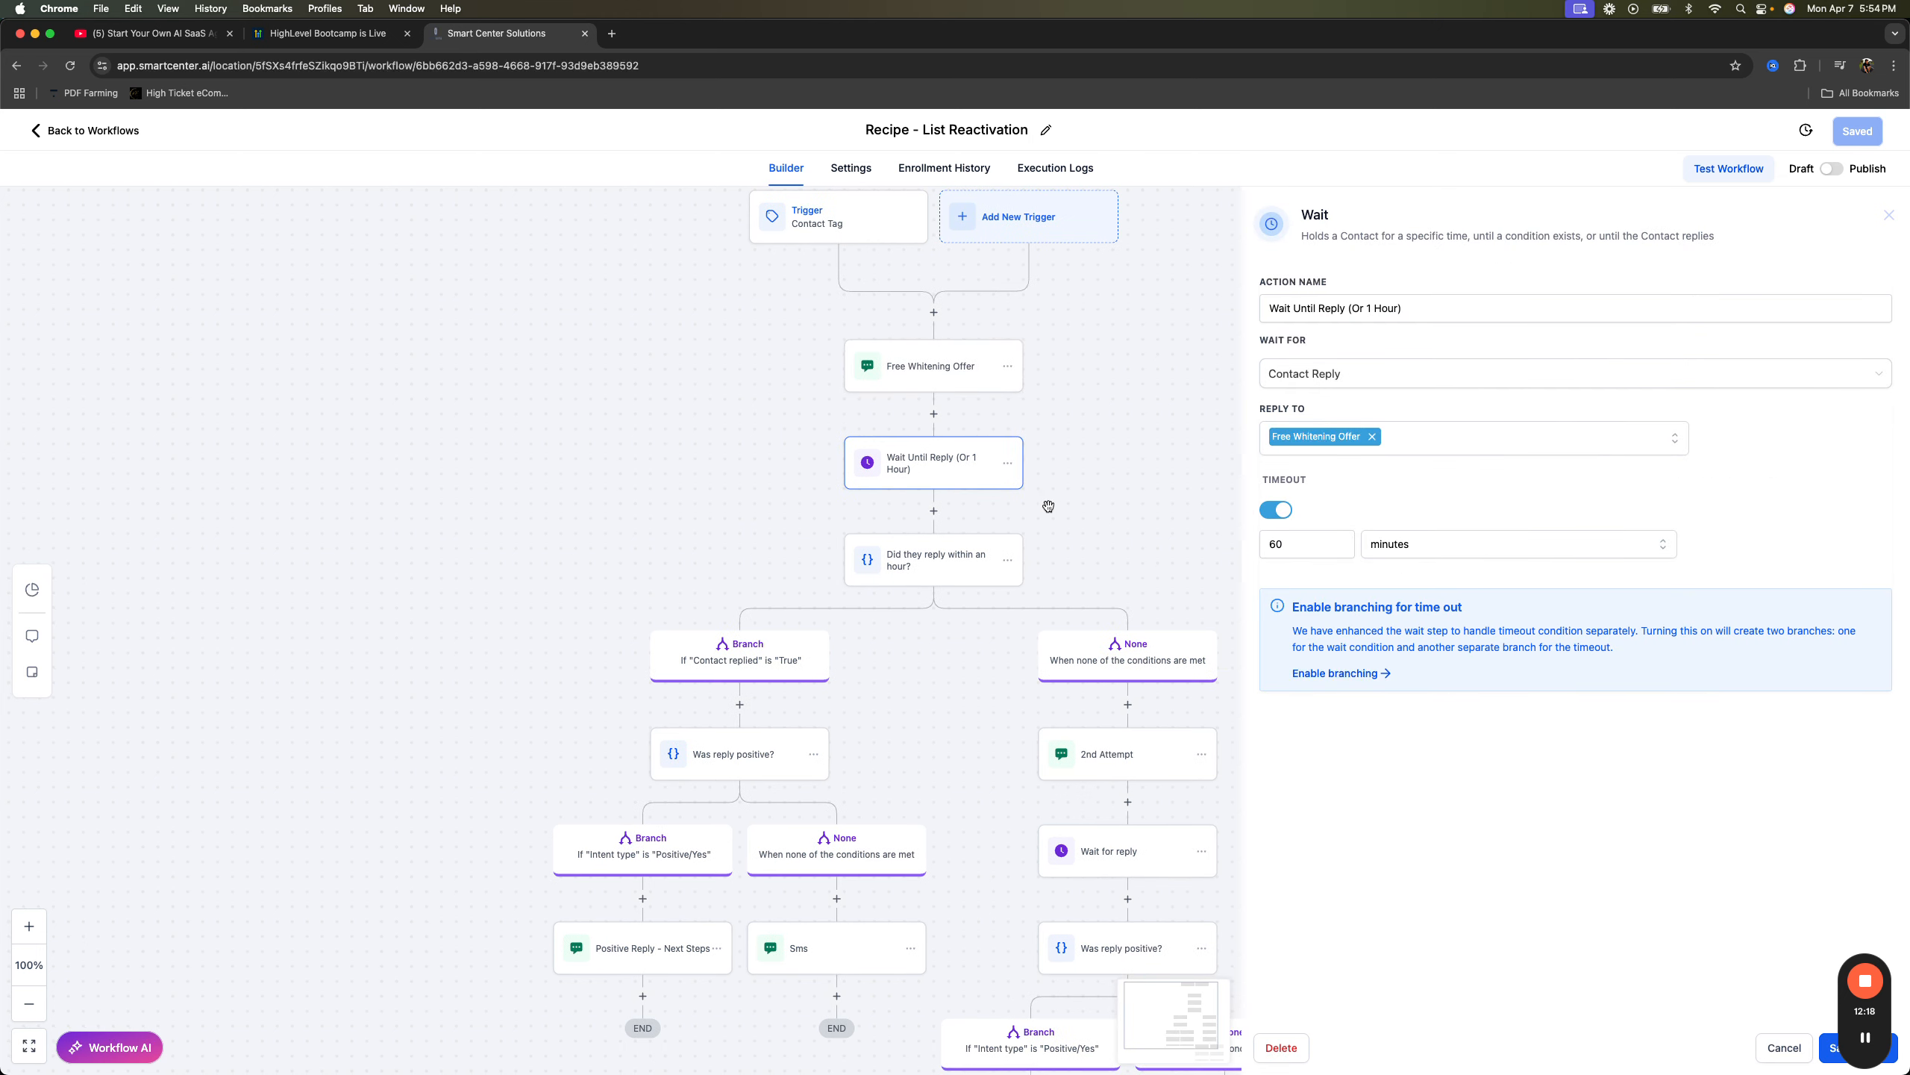
scroll(1048, 507, up, 1)
scroll(790, 520, down, 1)
scroll(789, 520, right, 1)
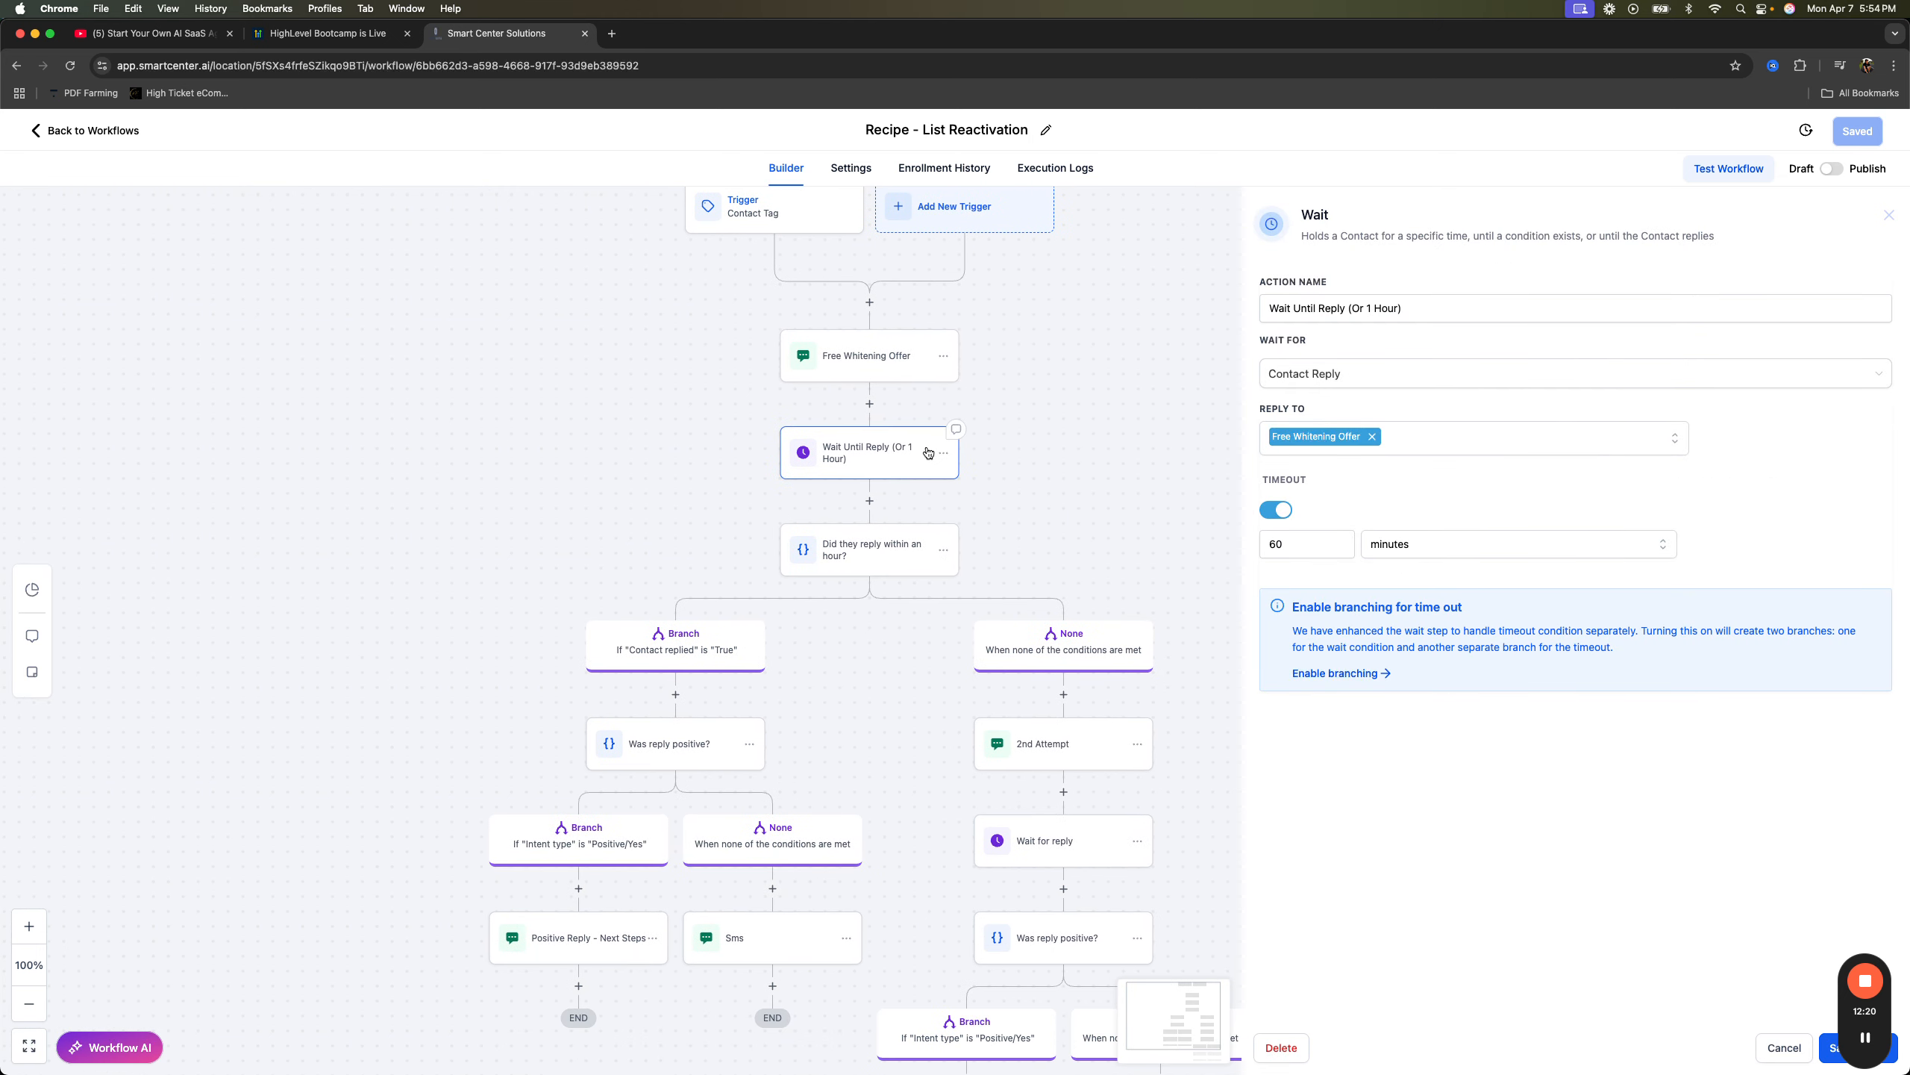
click(1310, 372)
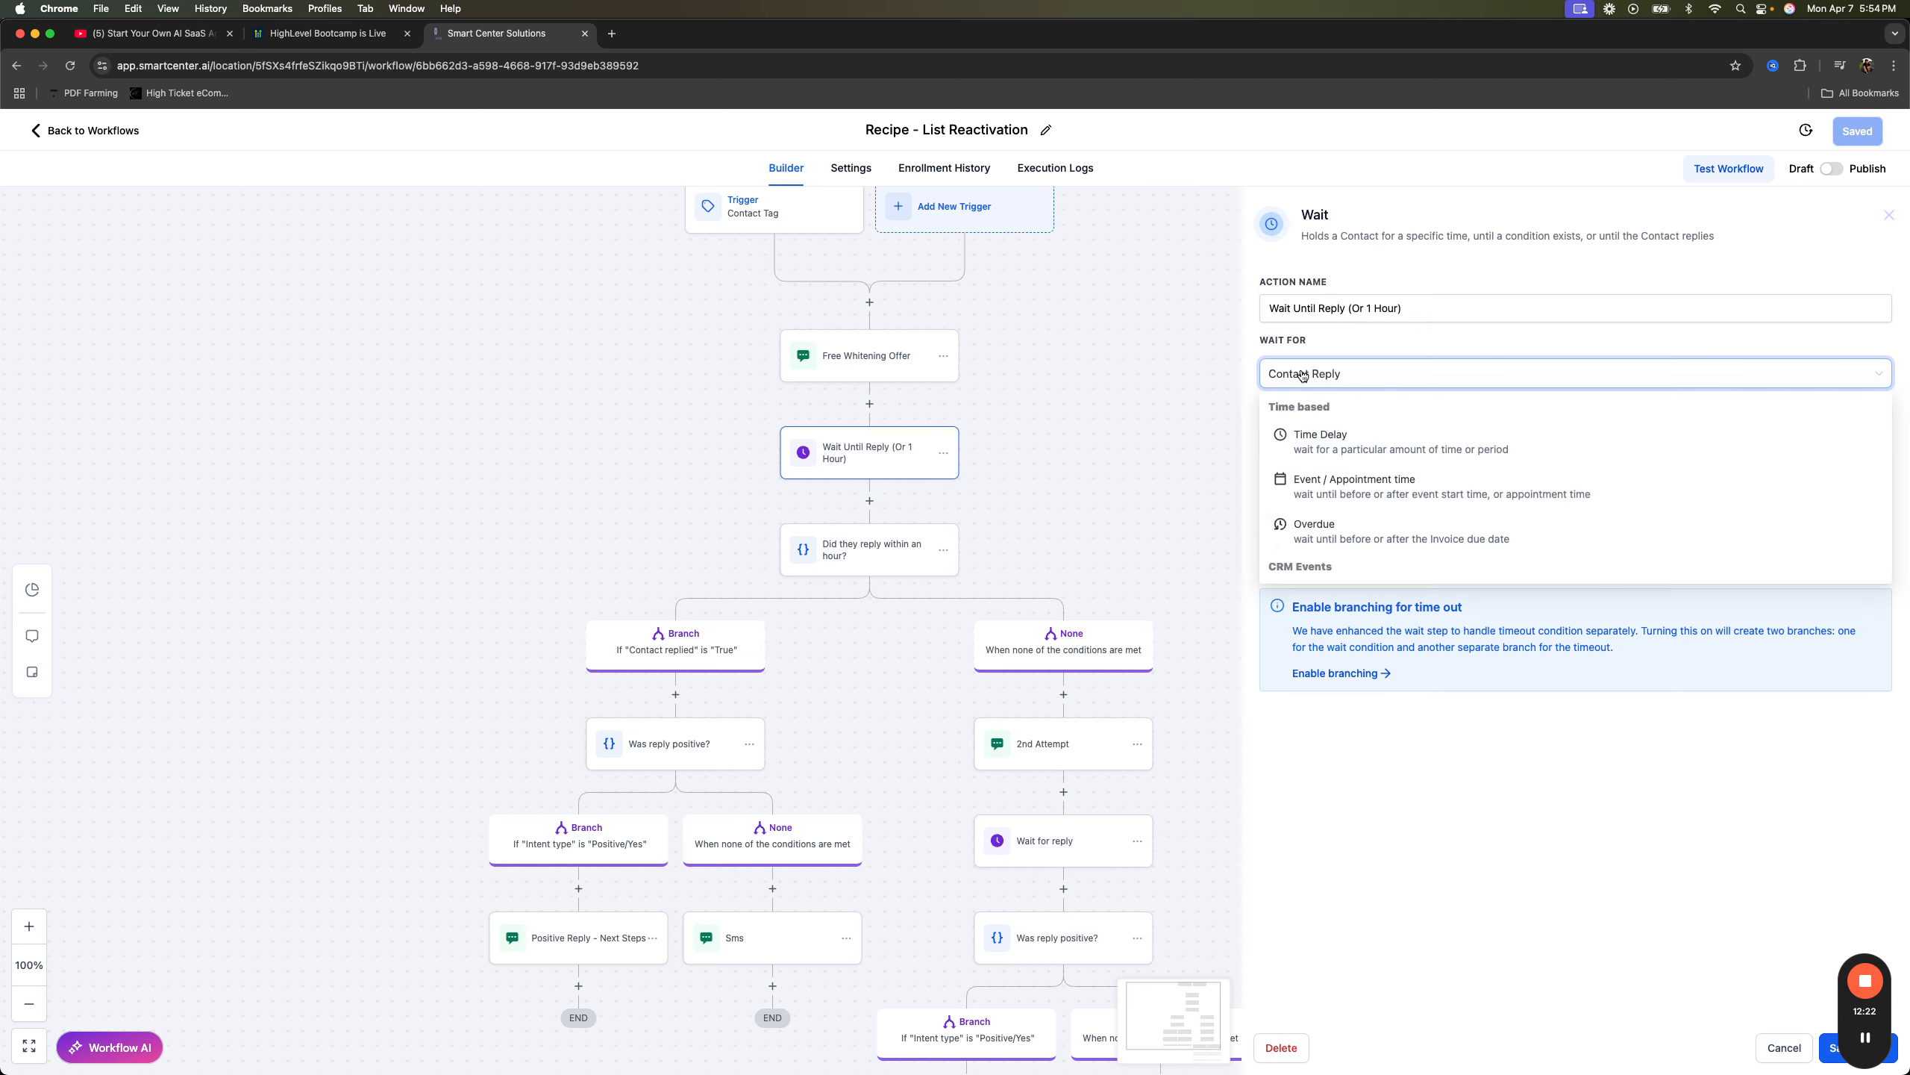
click(1300, 377)
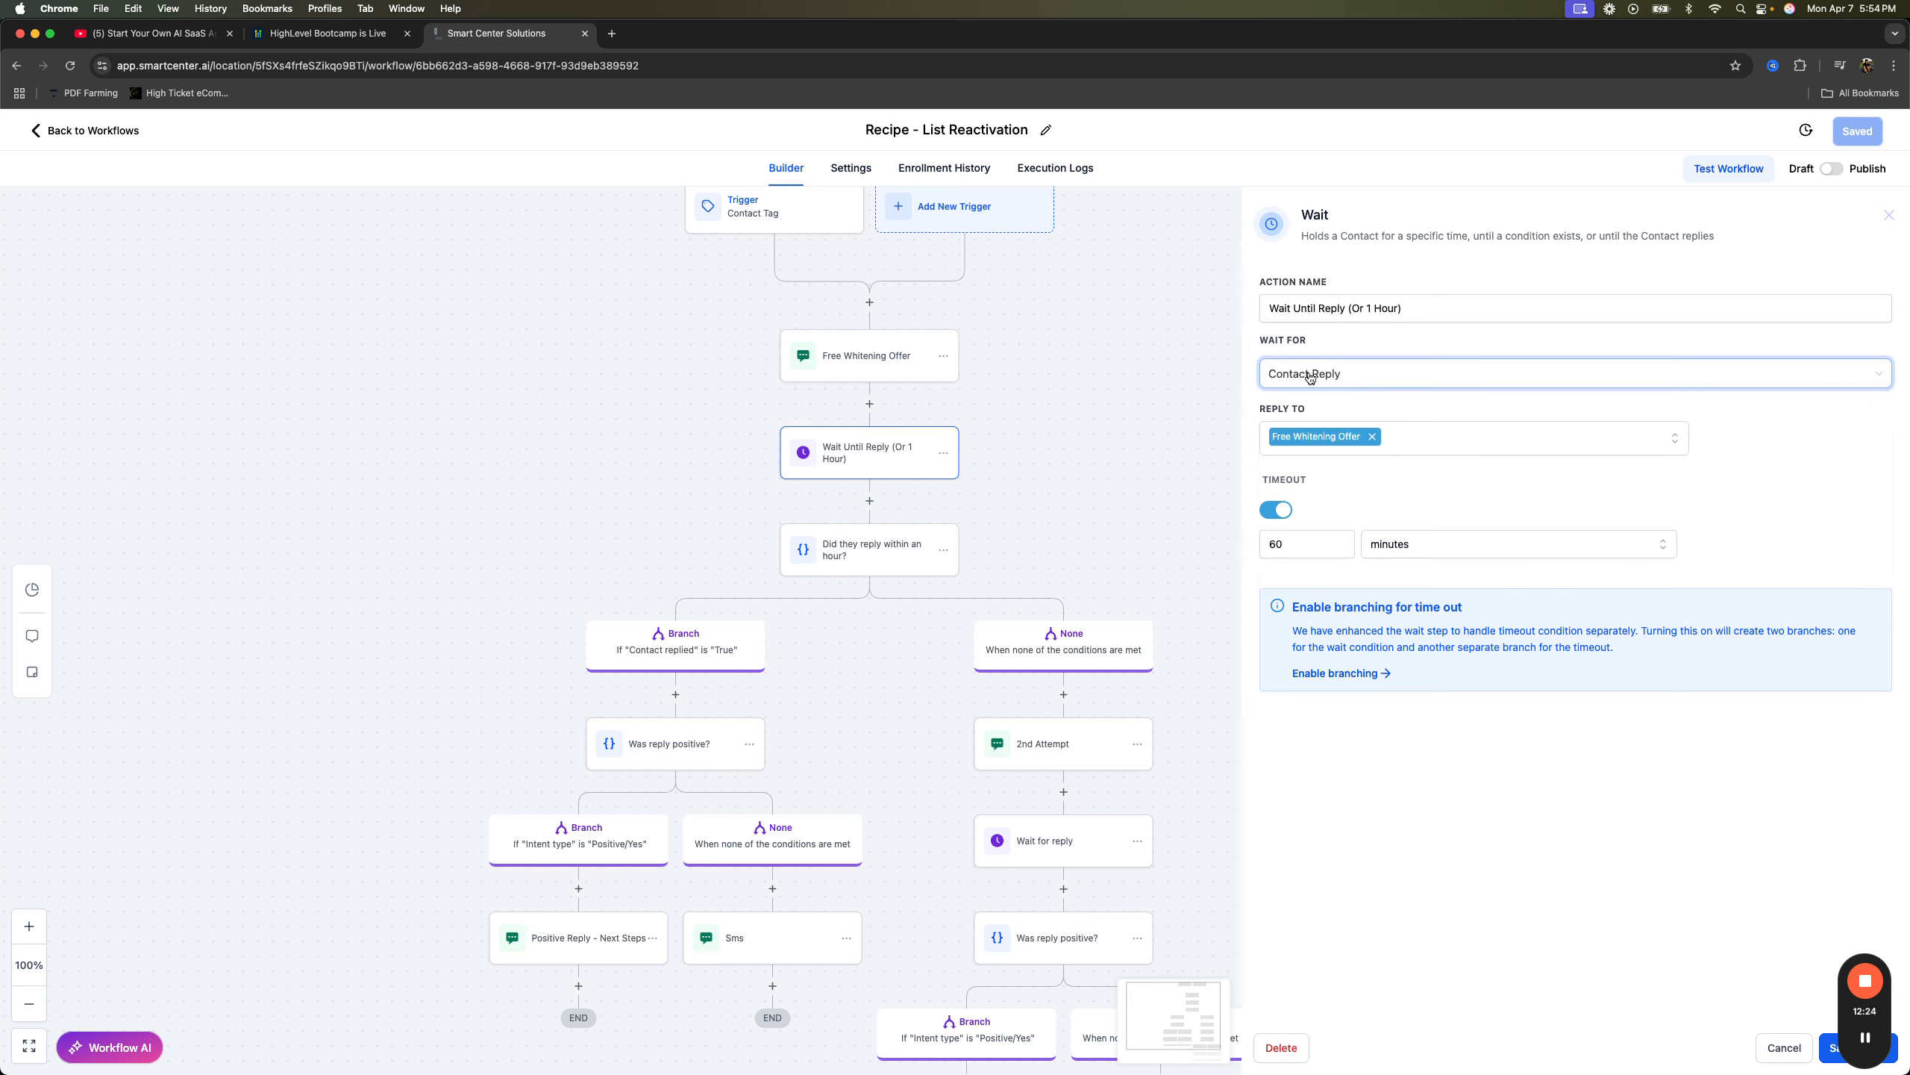
click(1312, 378)
scroll(1316, 508, down, 4)
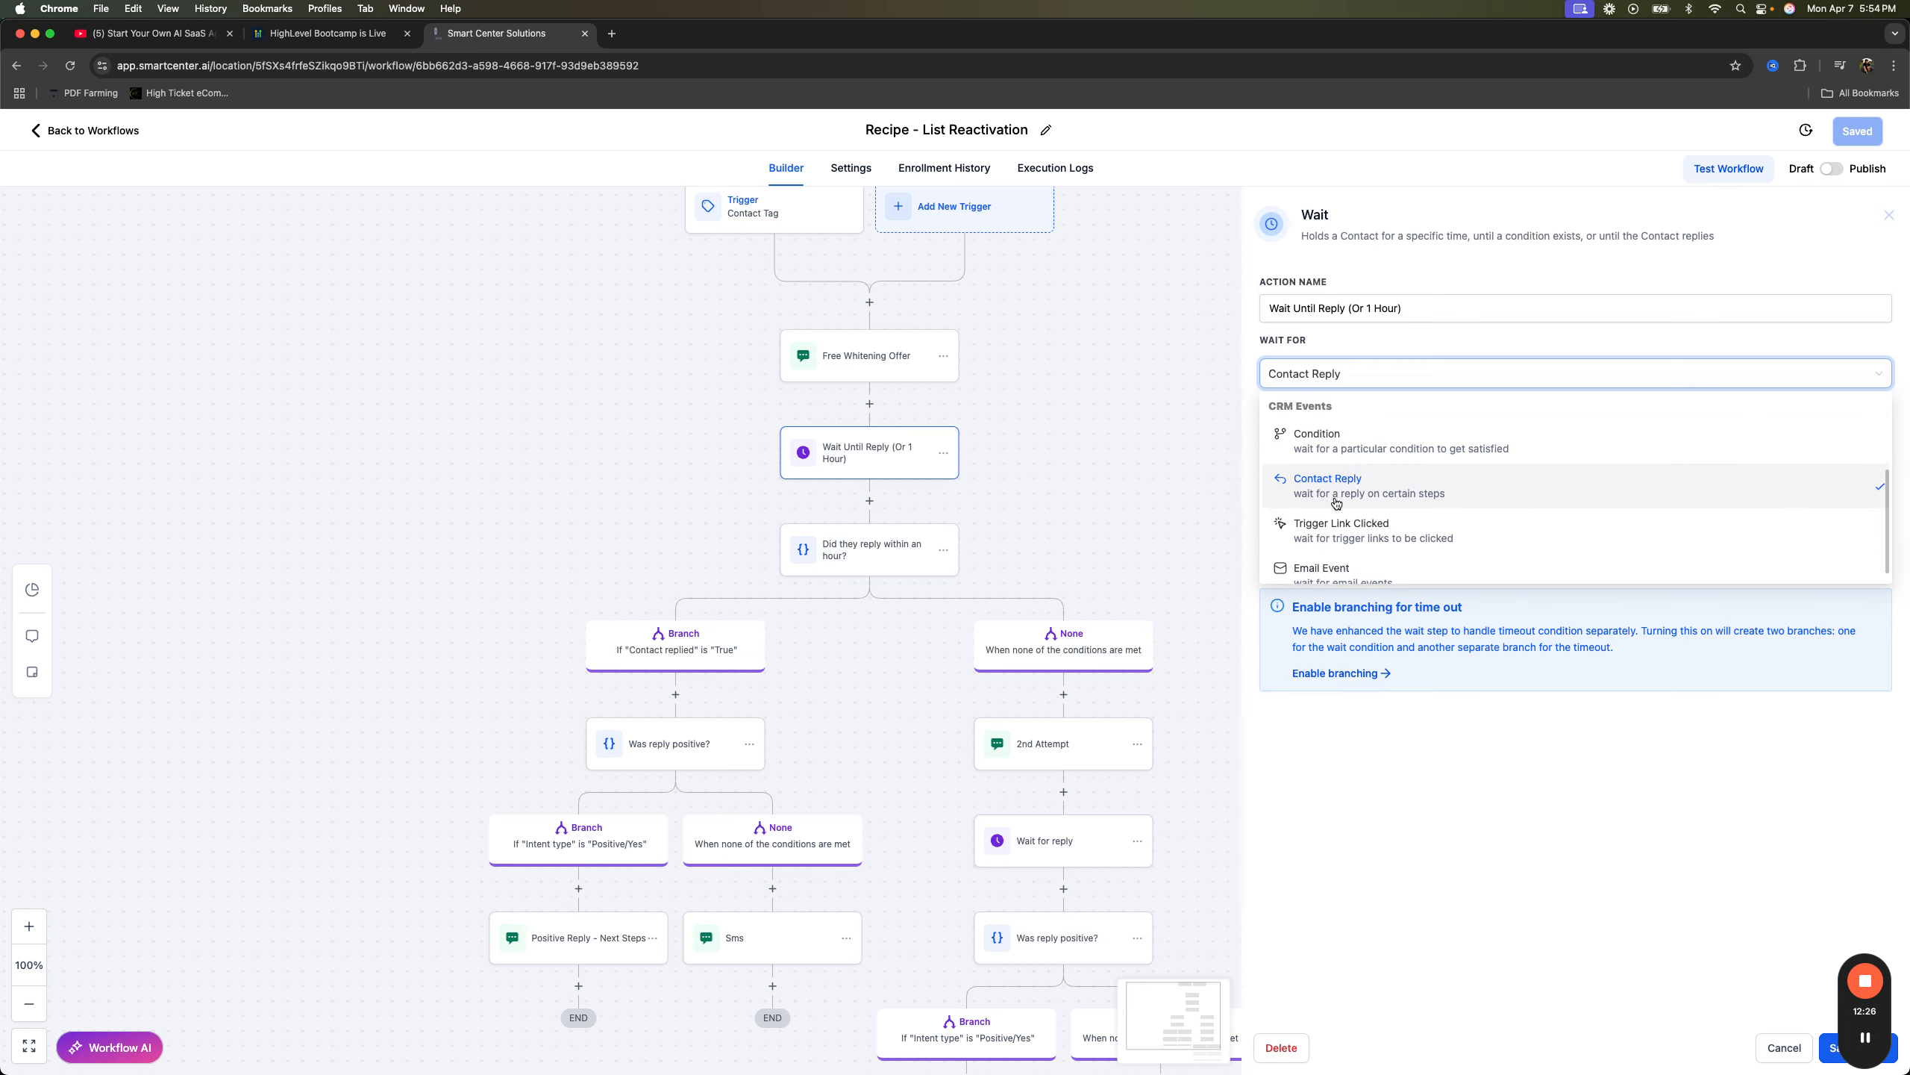
click(1312, 483)
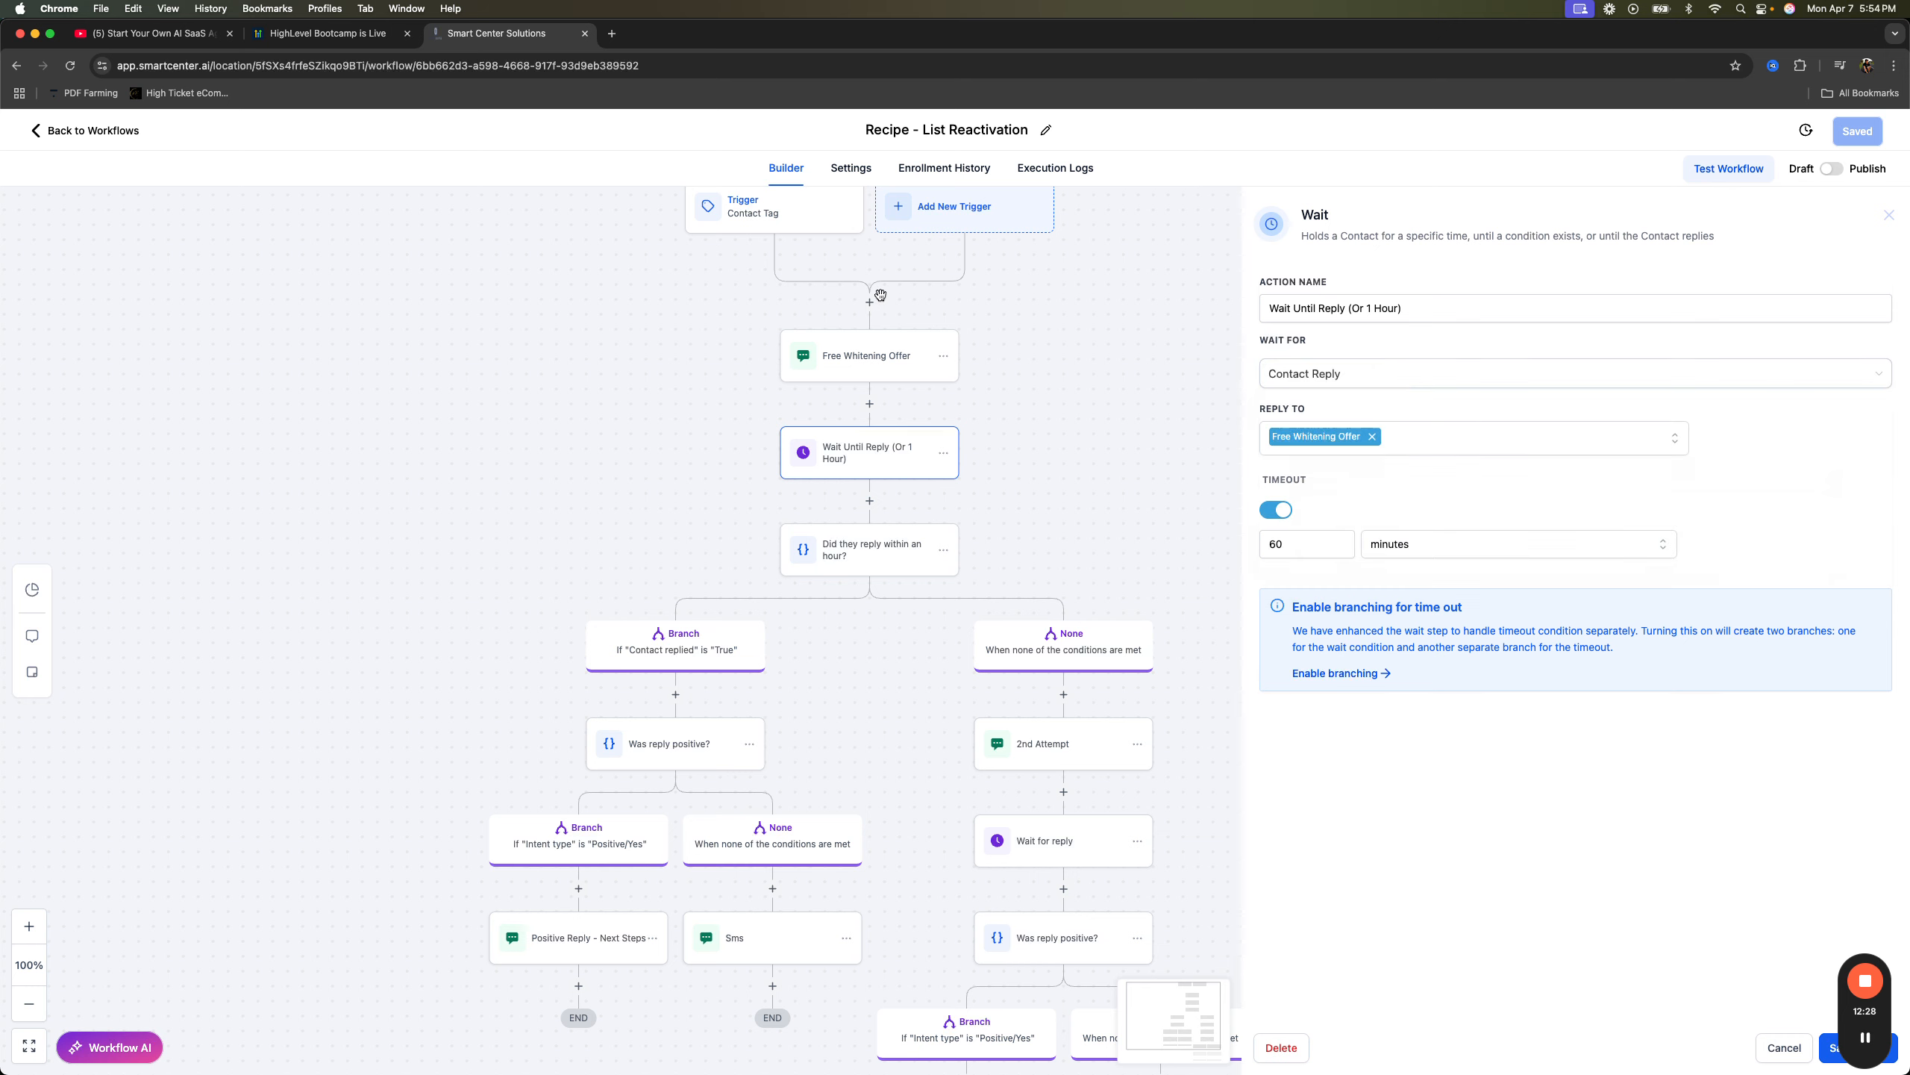
- Examine the "Did they reply within an hour?" condition and its Contact replied options, comparing it with the preceding wait action
click(865, 531)
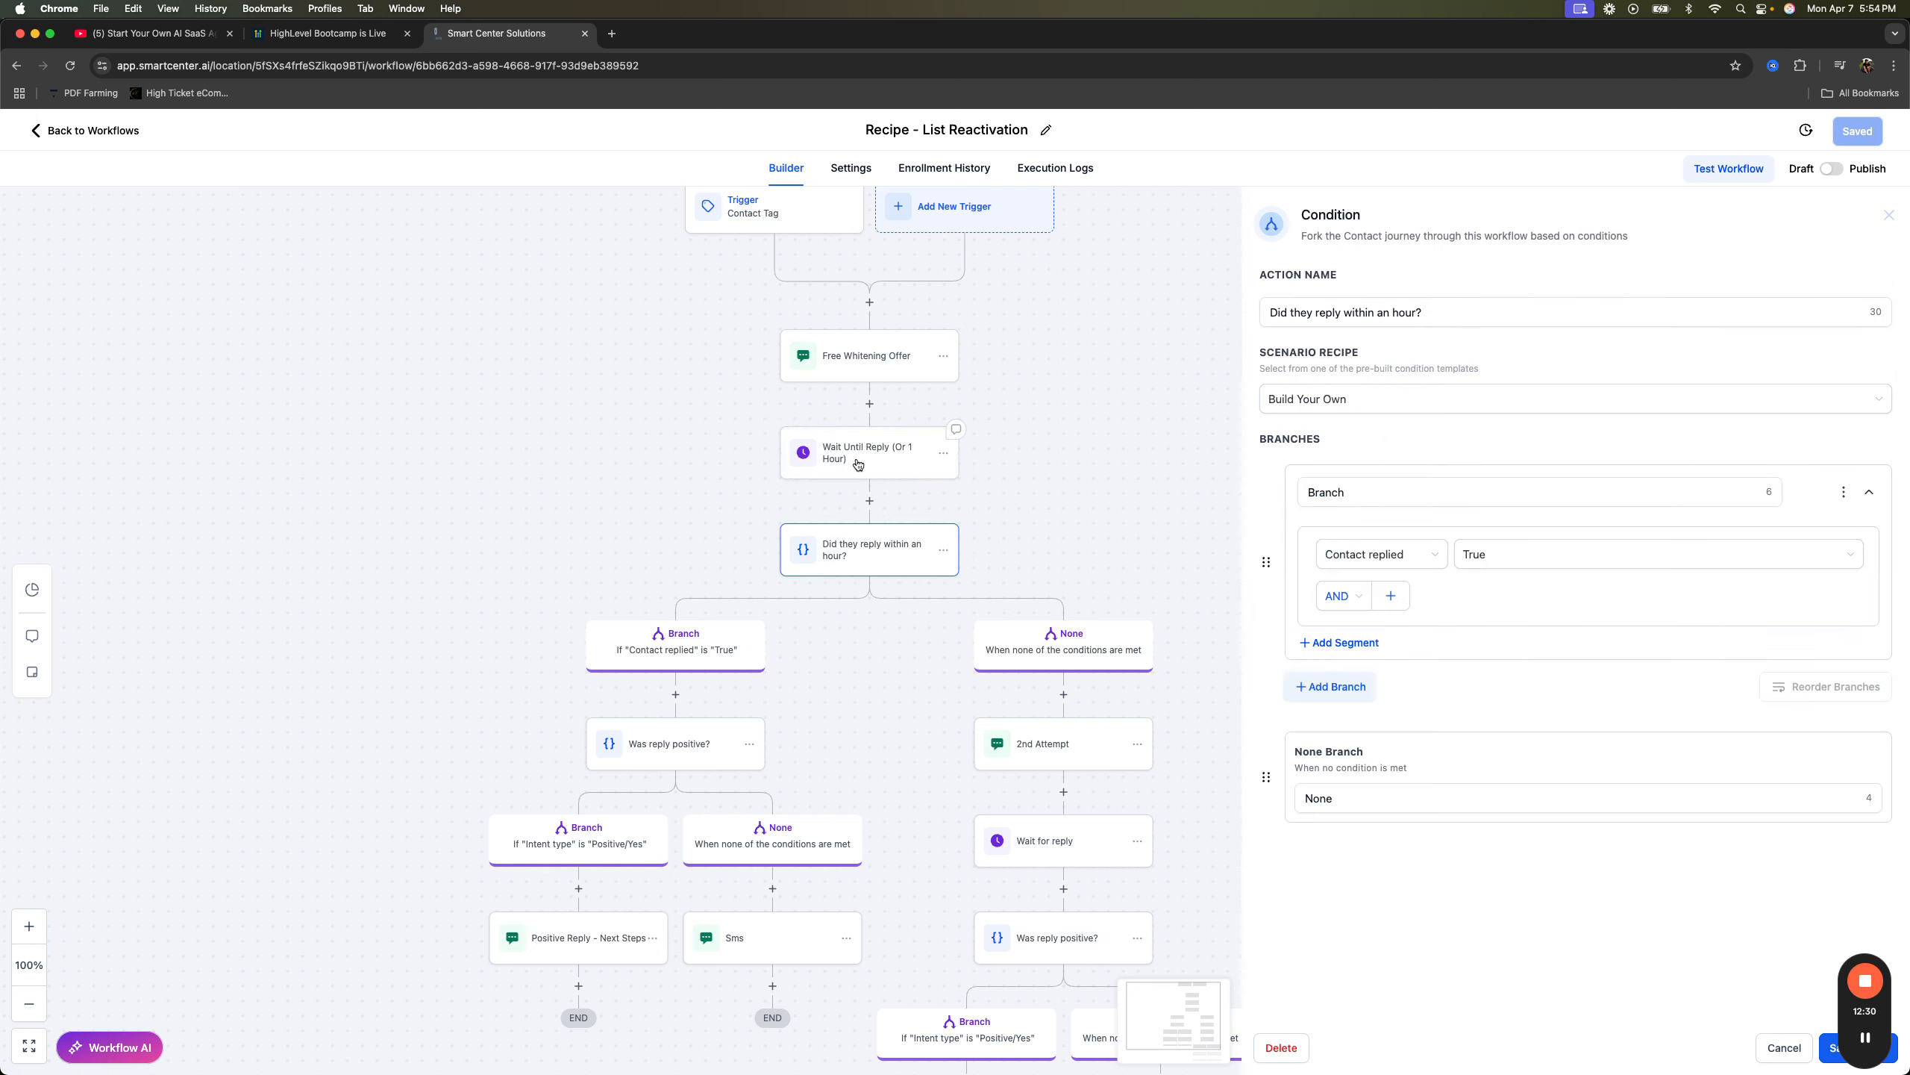
click(871, 461)
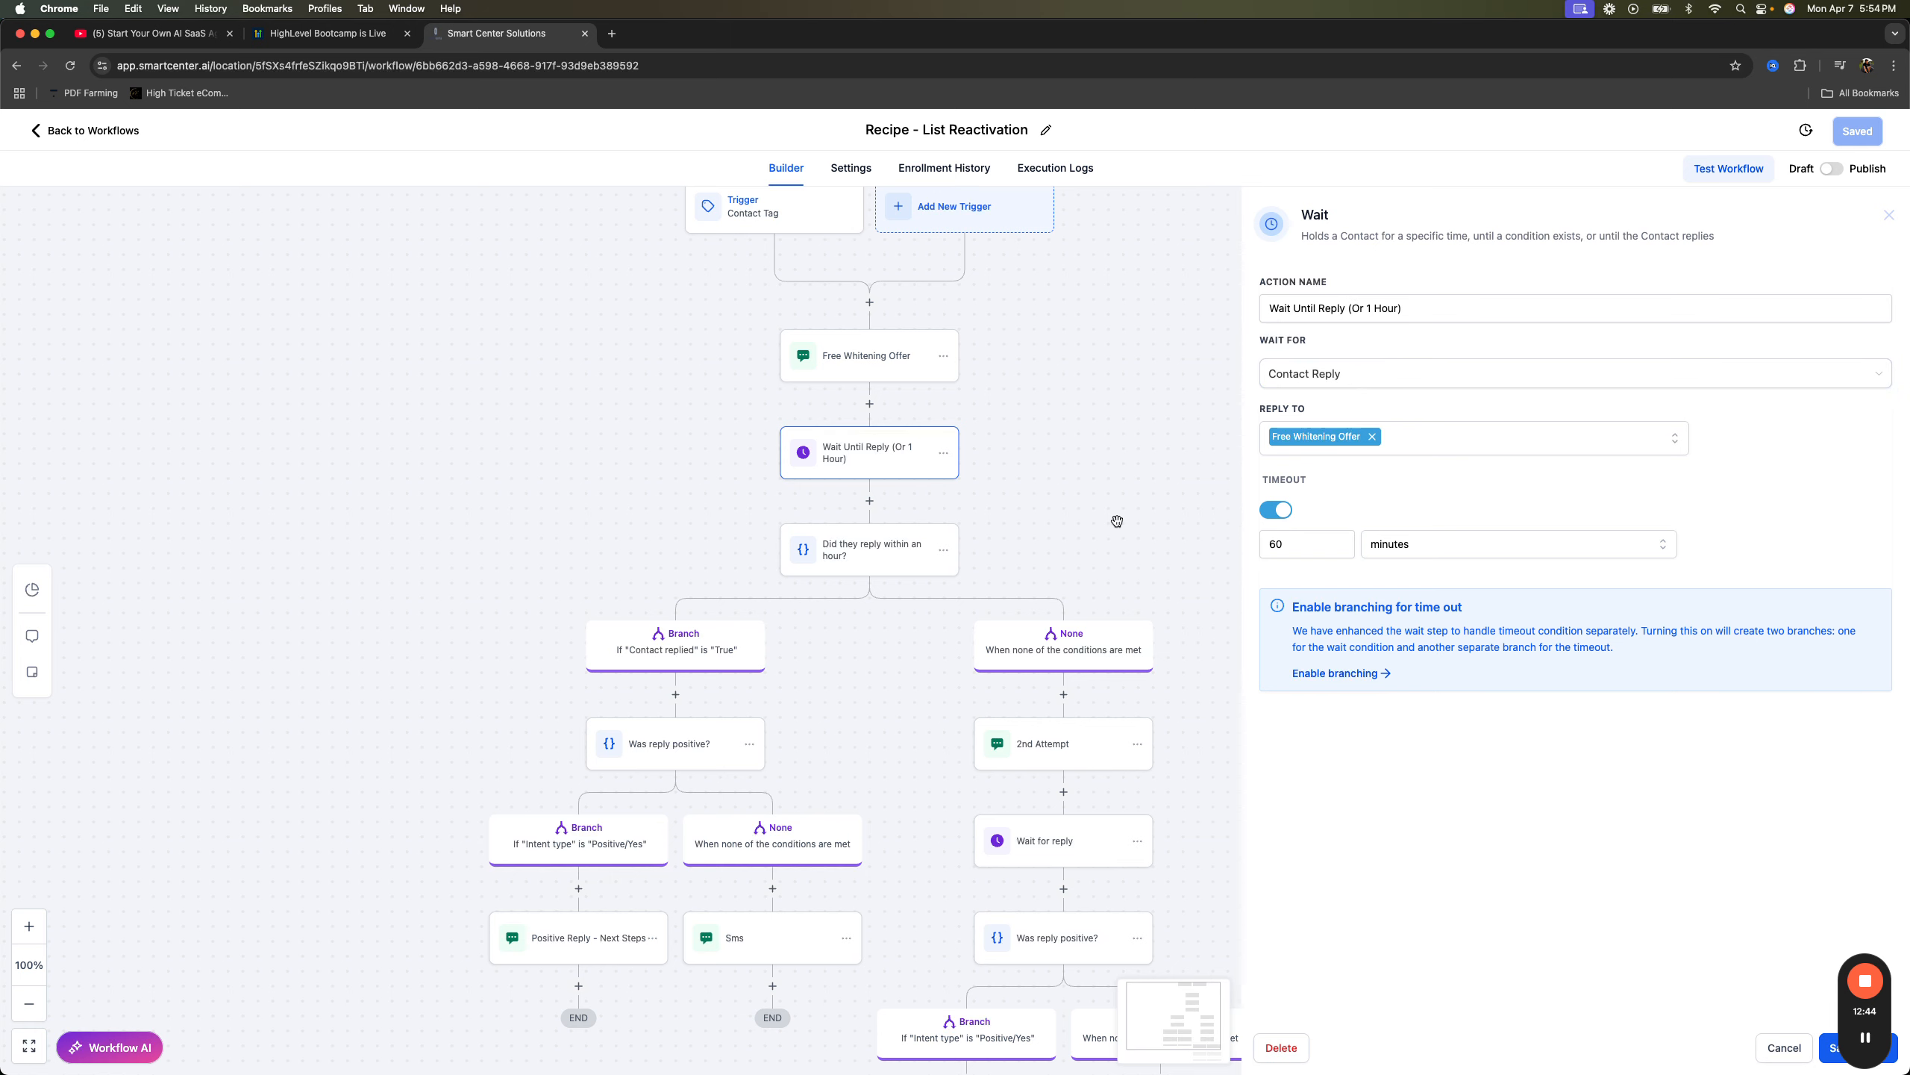
scroll(1117, 521, down, 2)
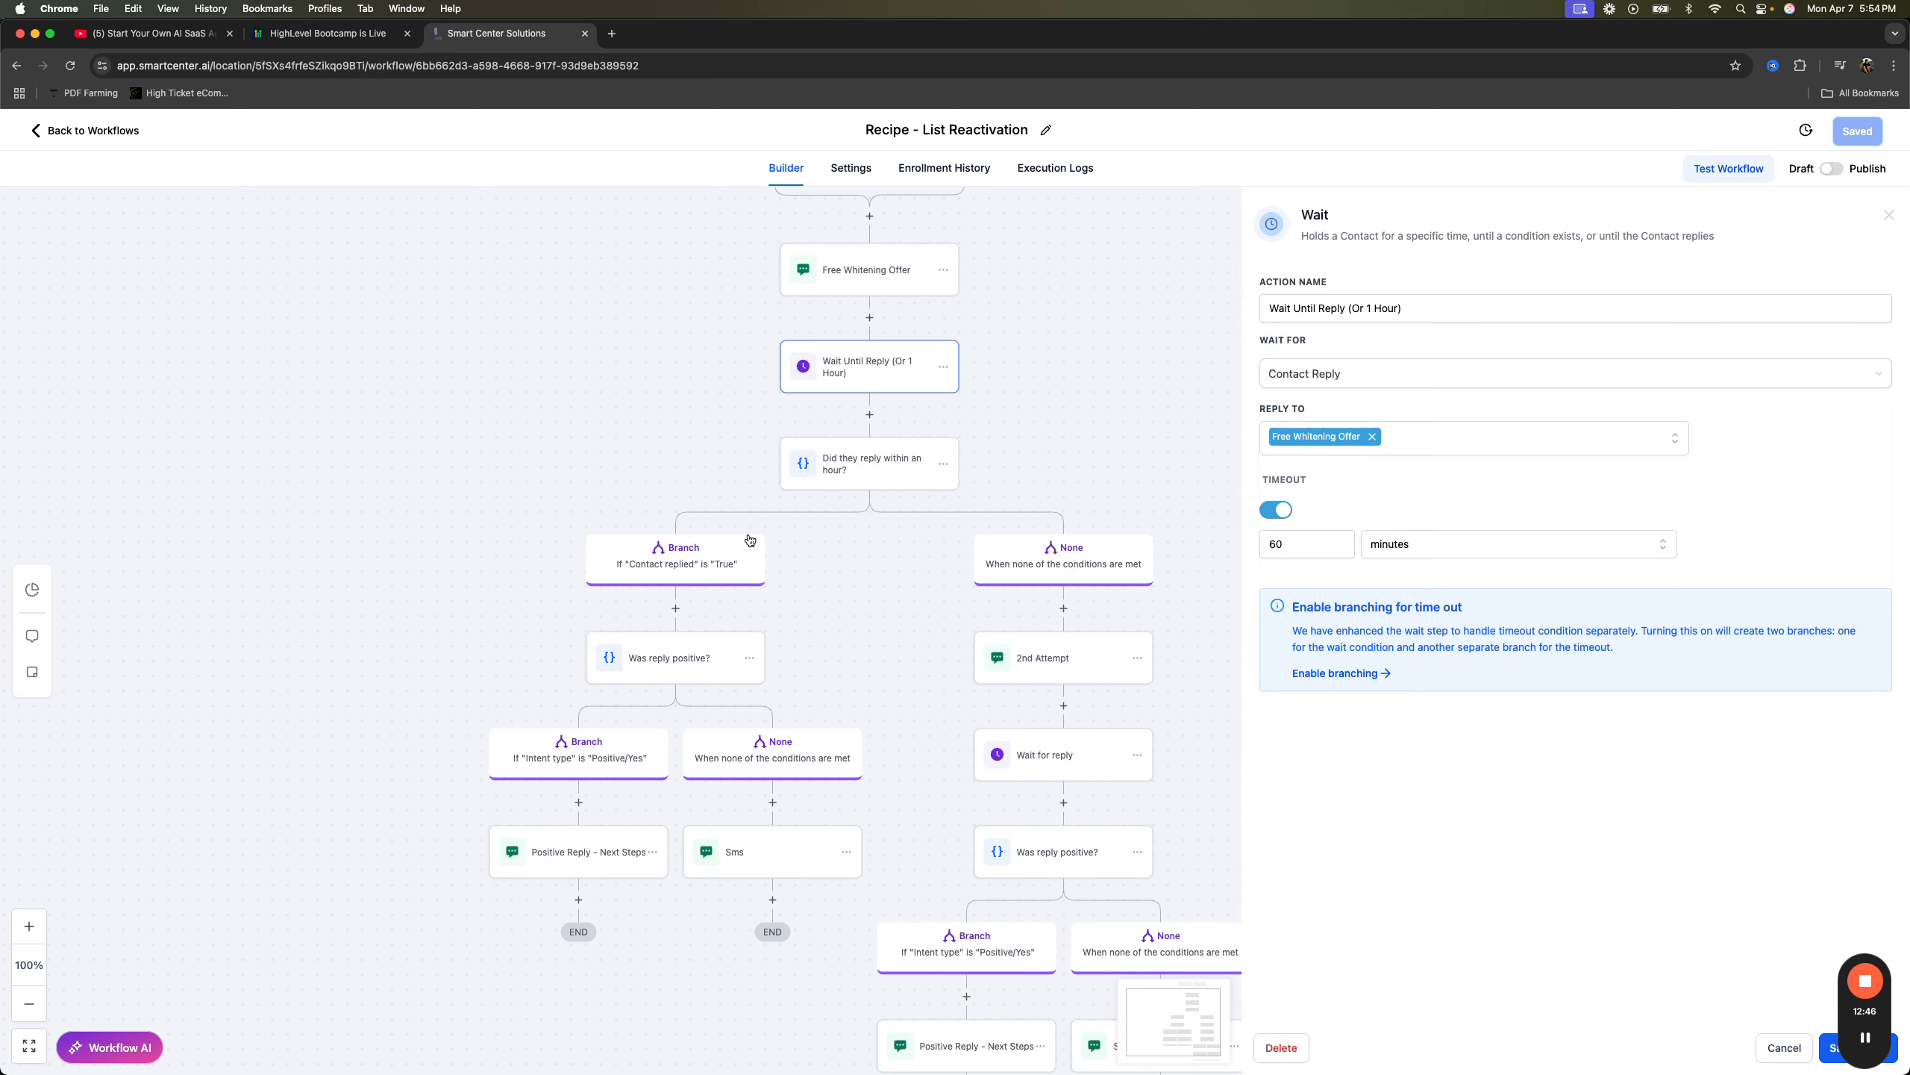
scroll(763, 485, up, 1)
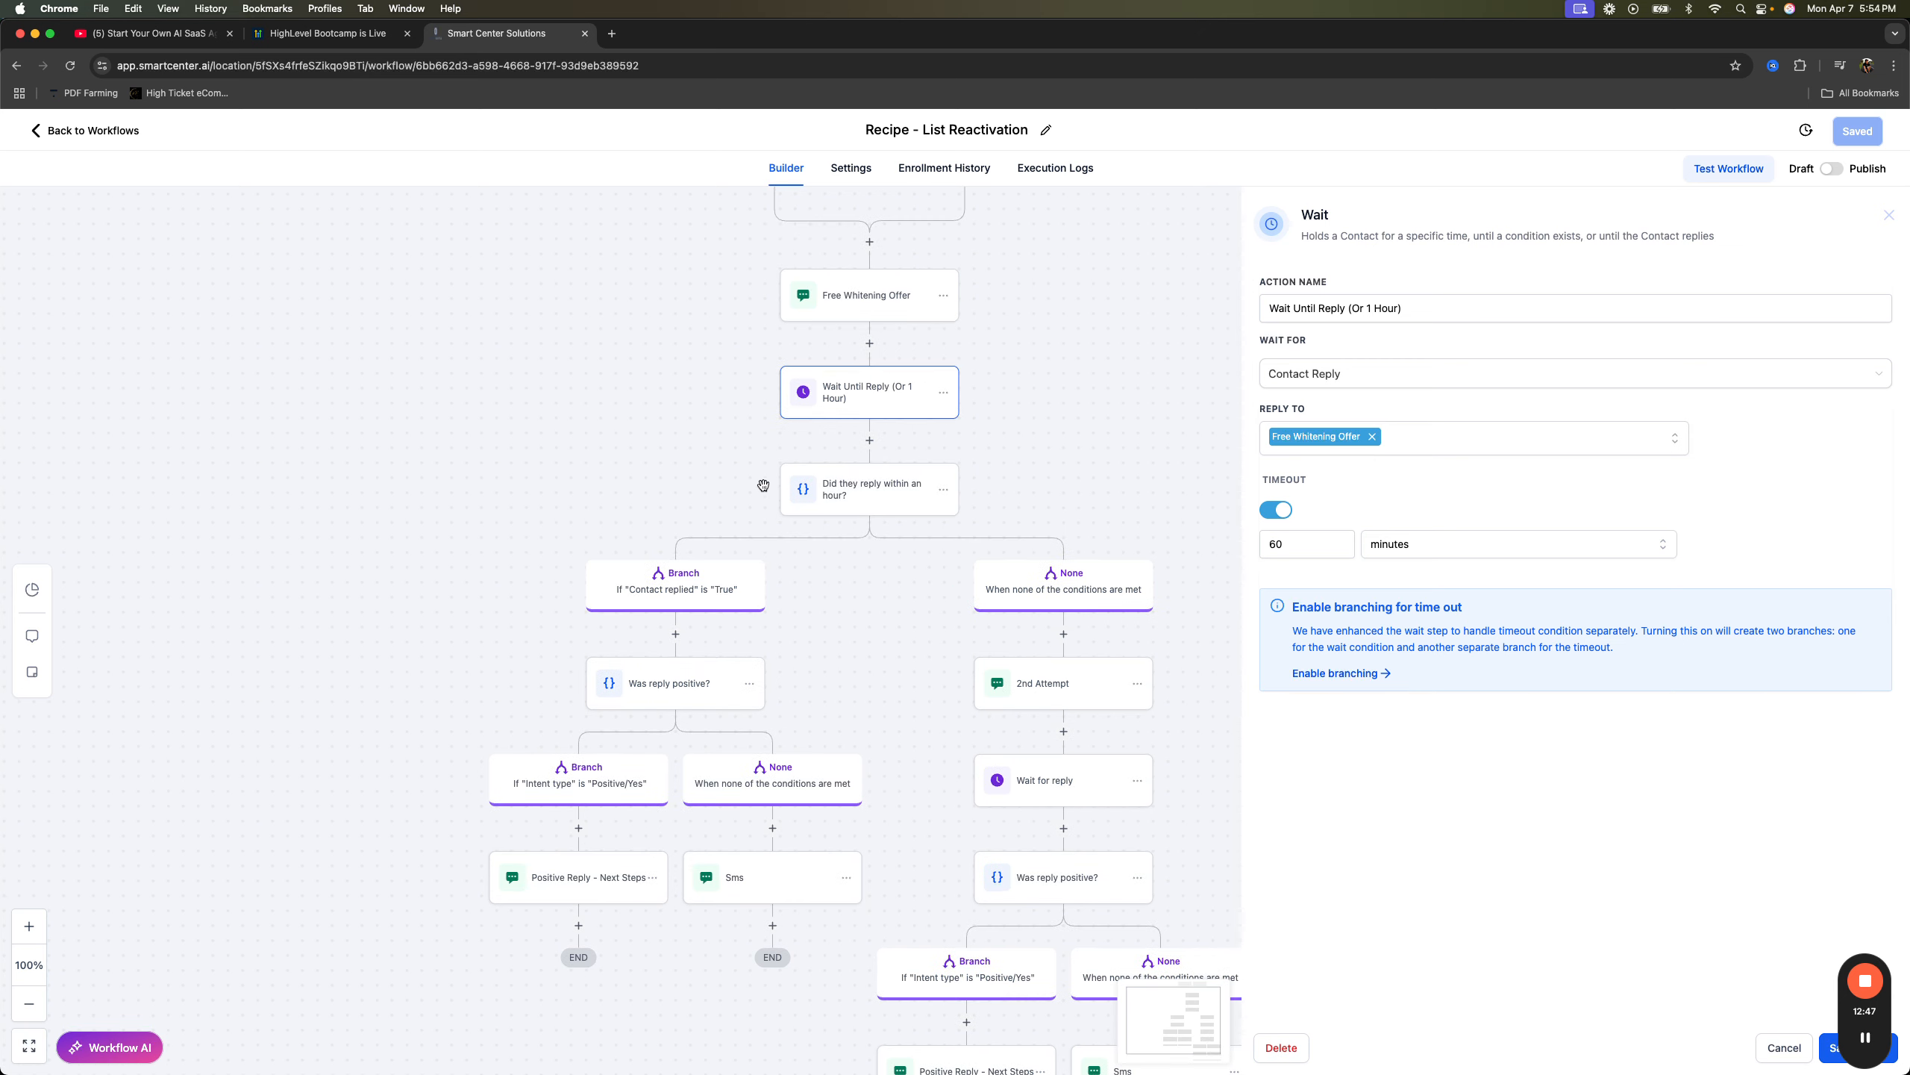
click(863, 501)
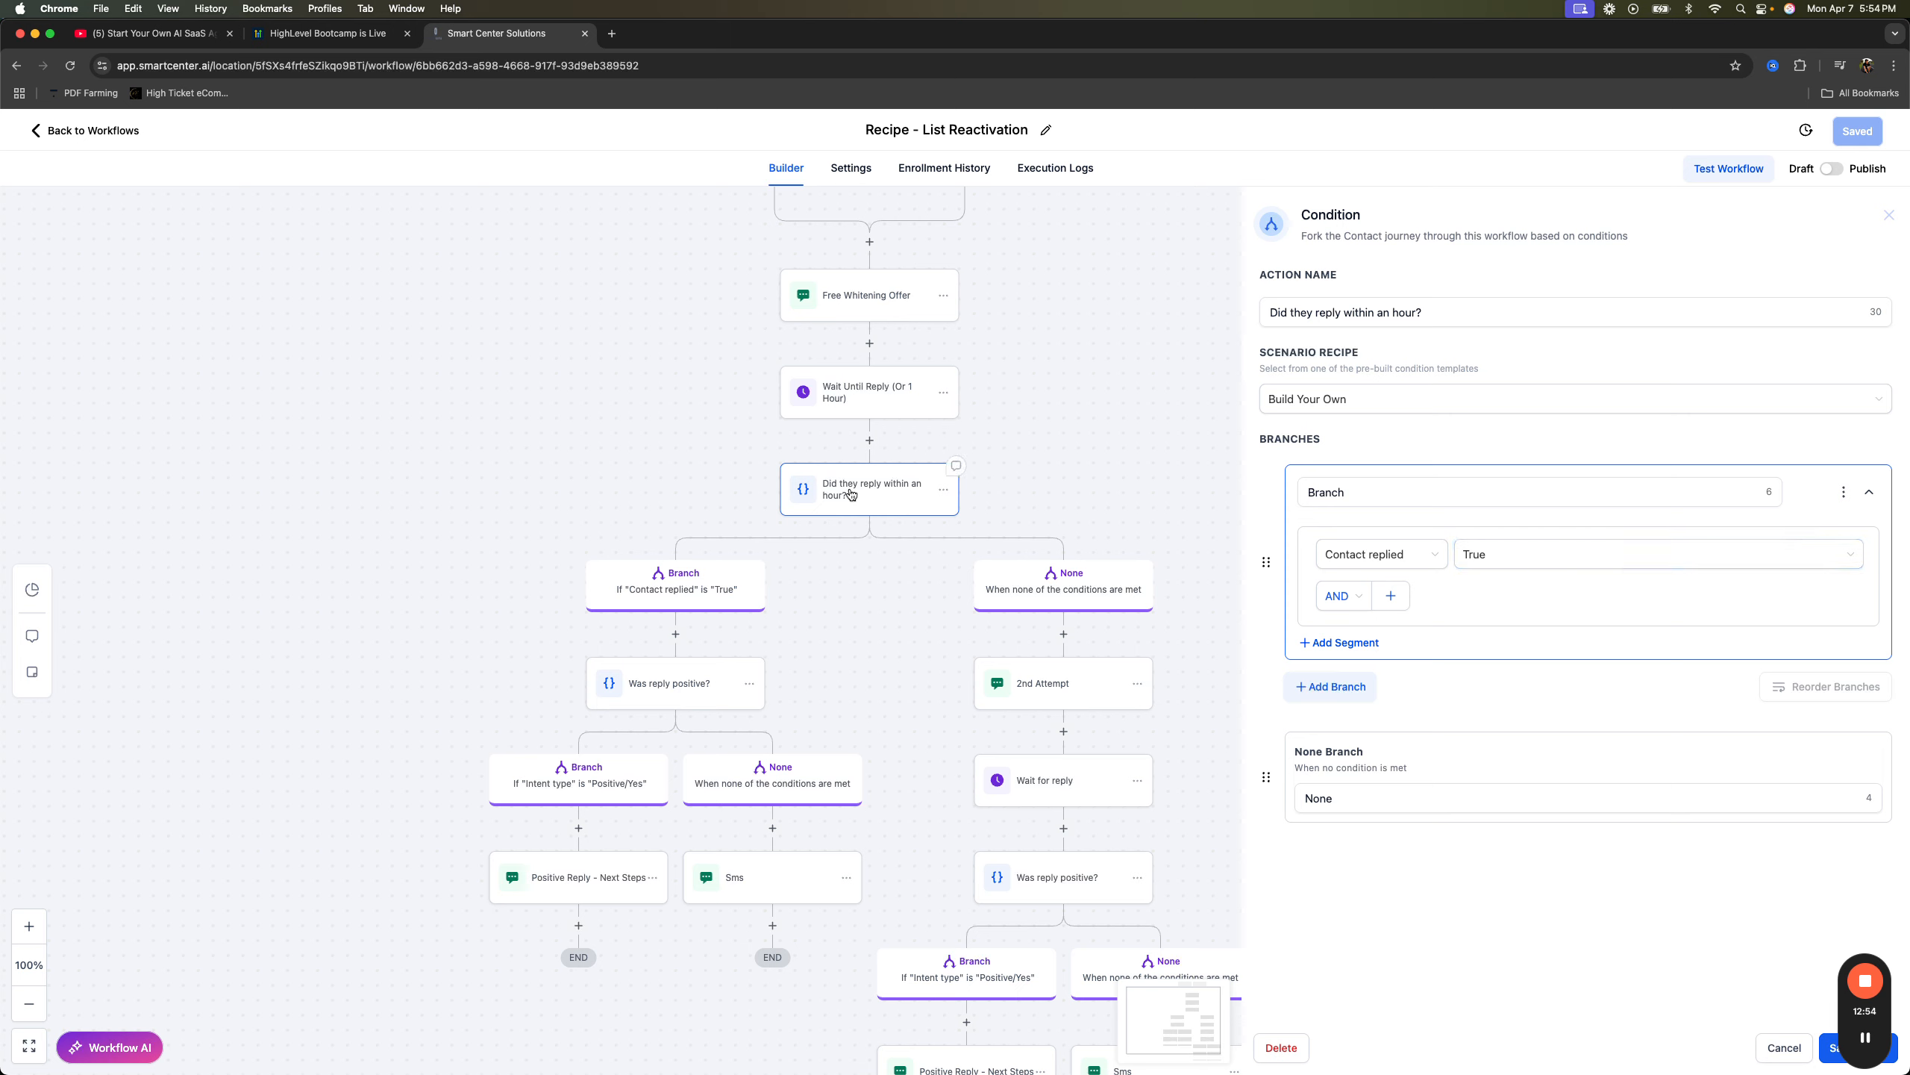
click(1470, 555)
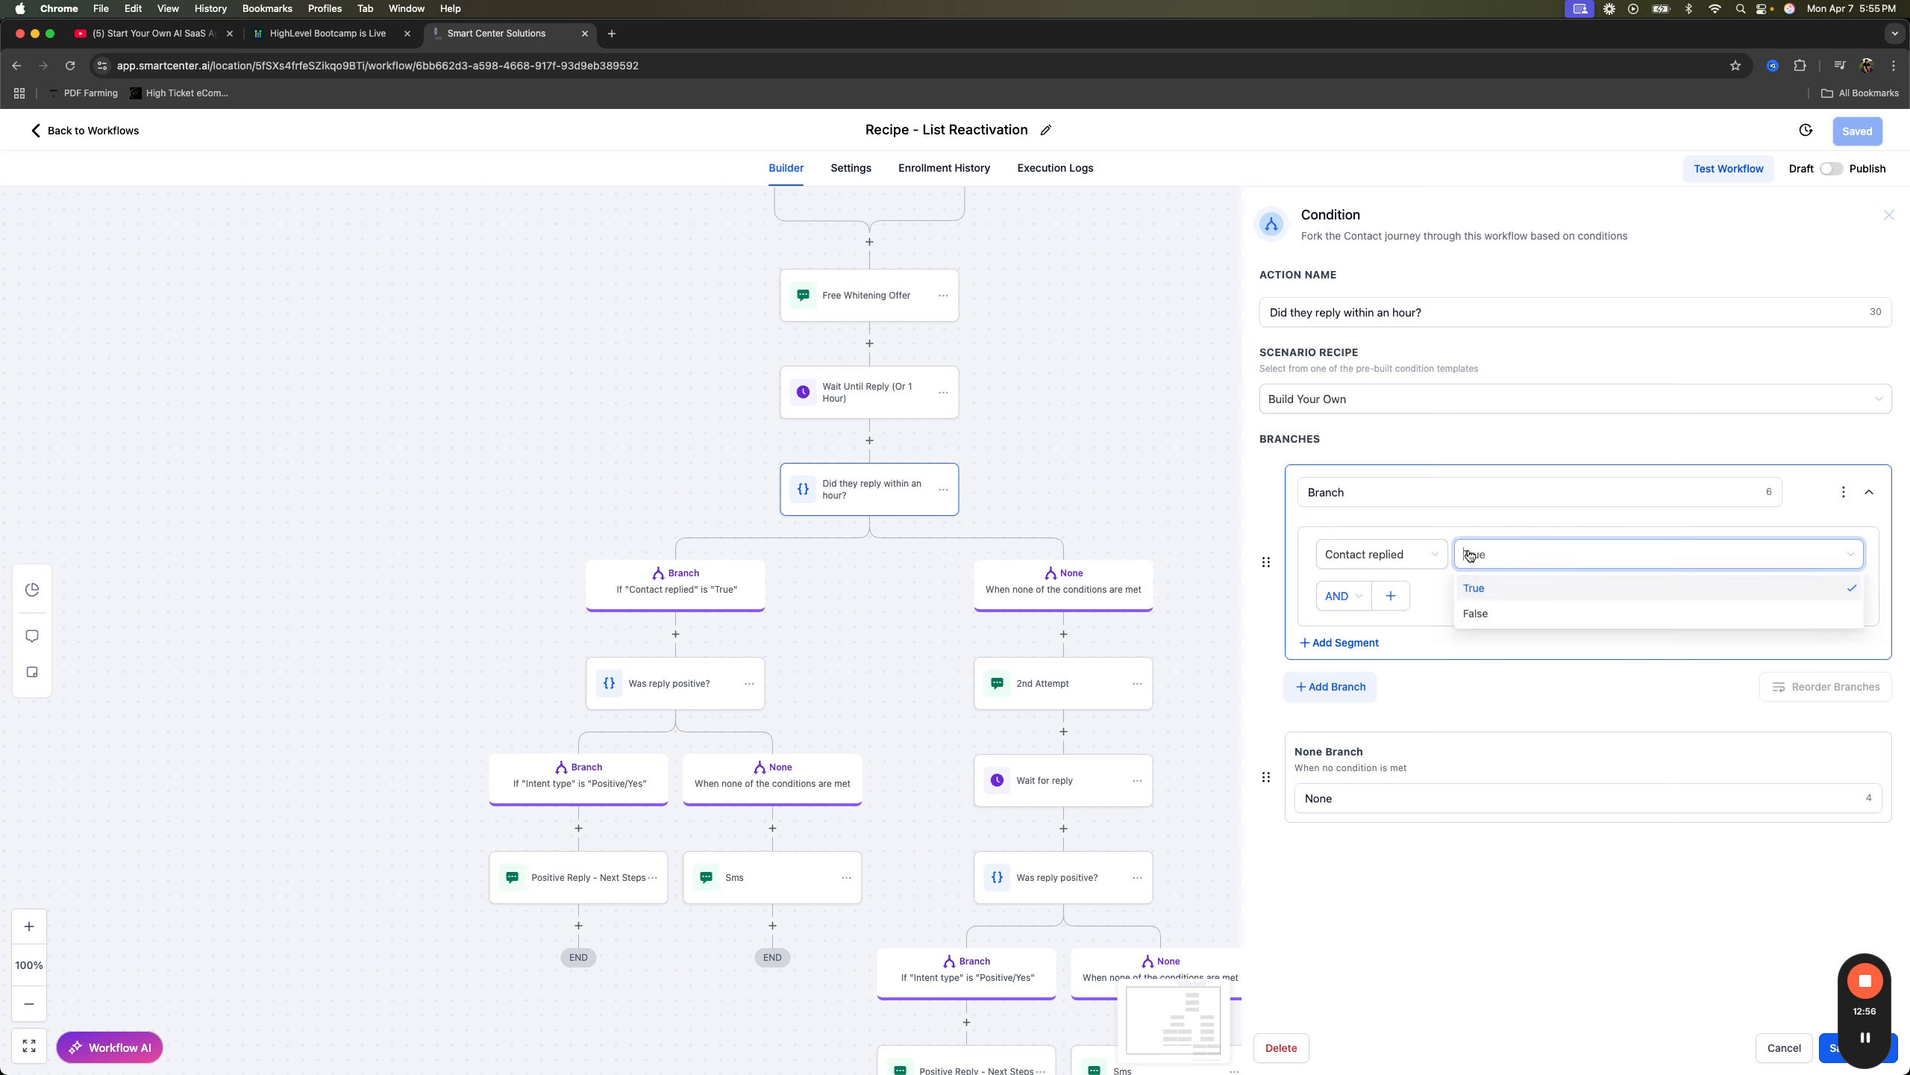
click(845, 485)
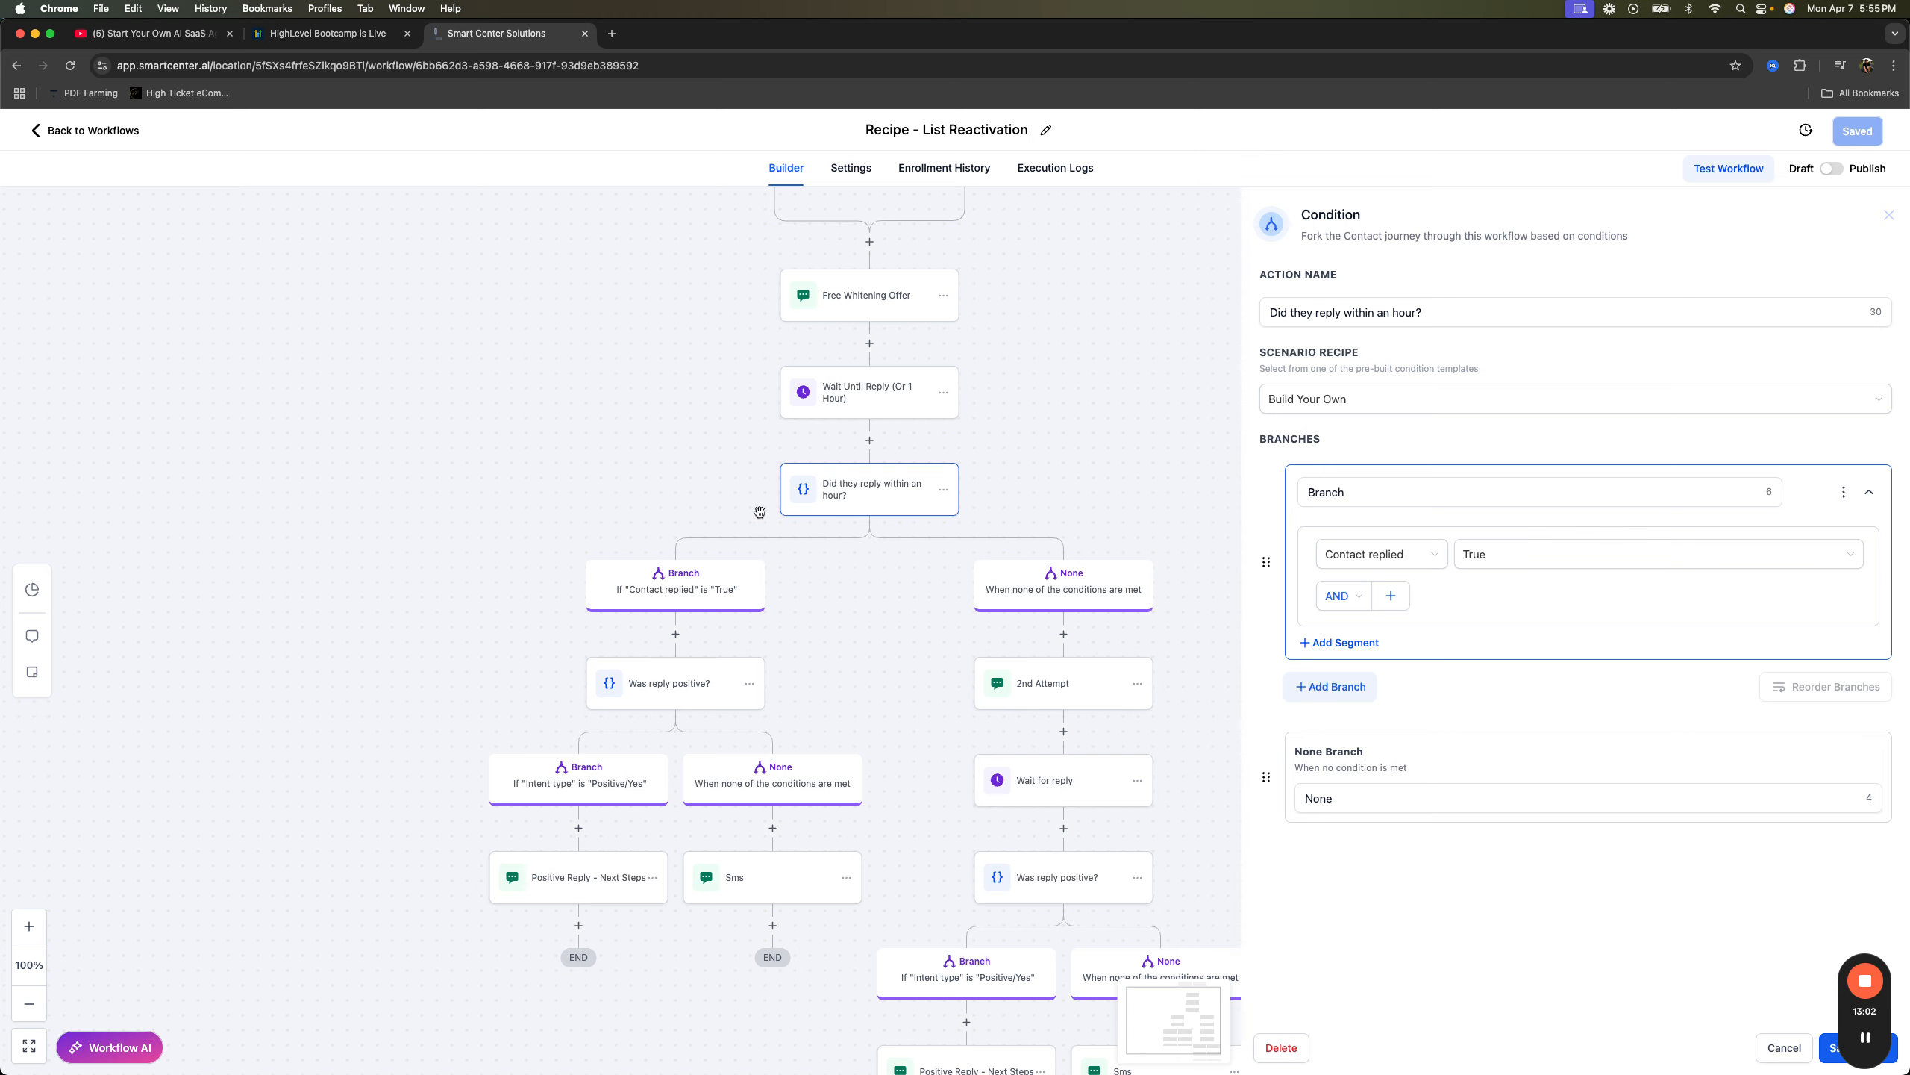
- Examine the "Was reply positive?" condition in the replied branch and read the Positive Reply - Next Steps SMS message
scroll(661, 633, down, 1)
click(669, 645)
scroll(678, 701, down, 1)
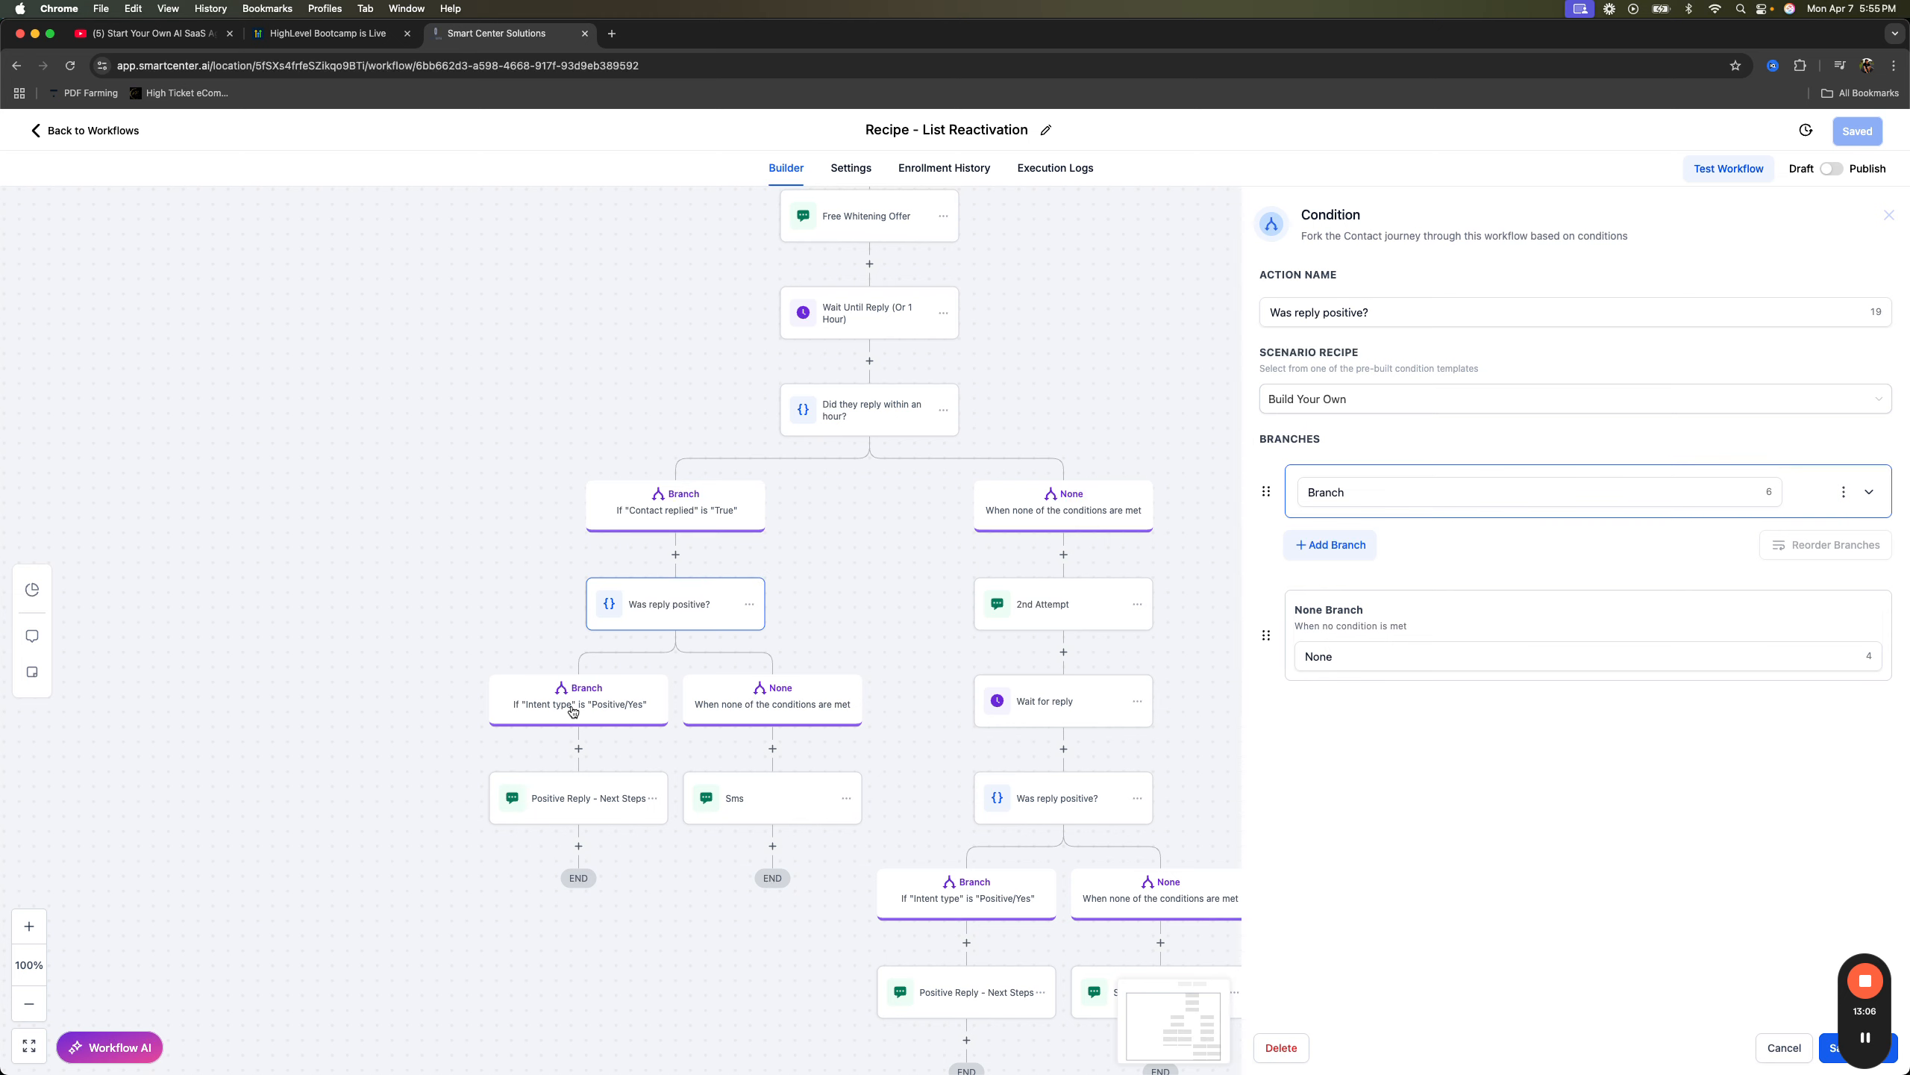
click(566, 800)
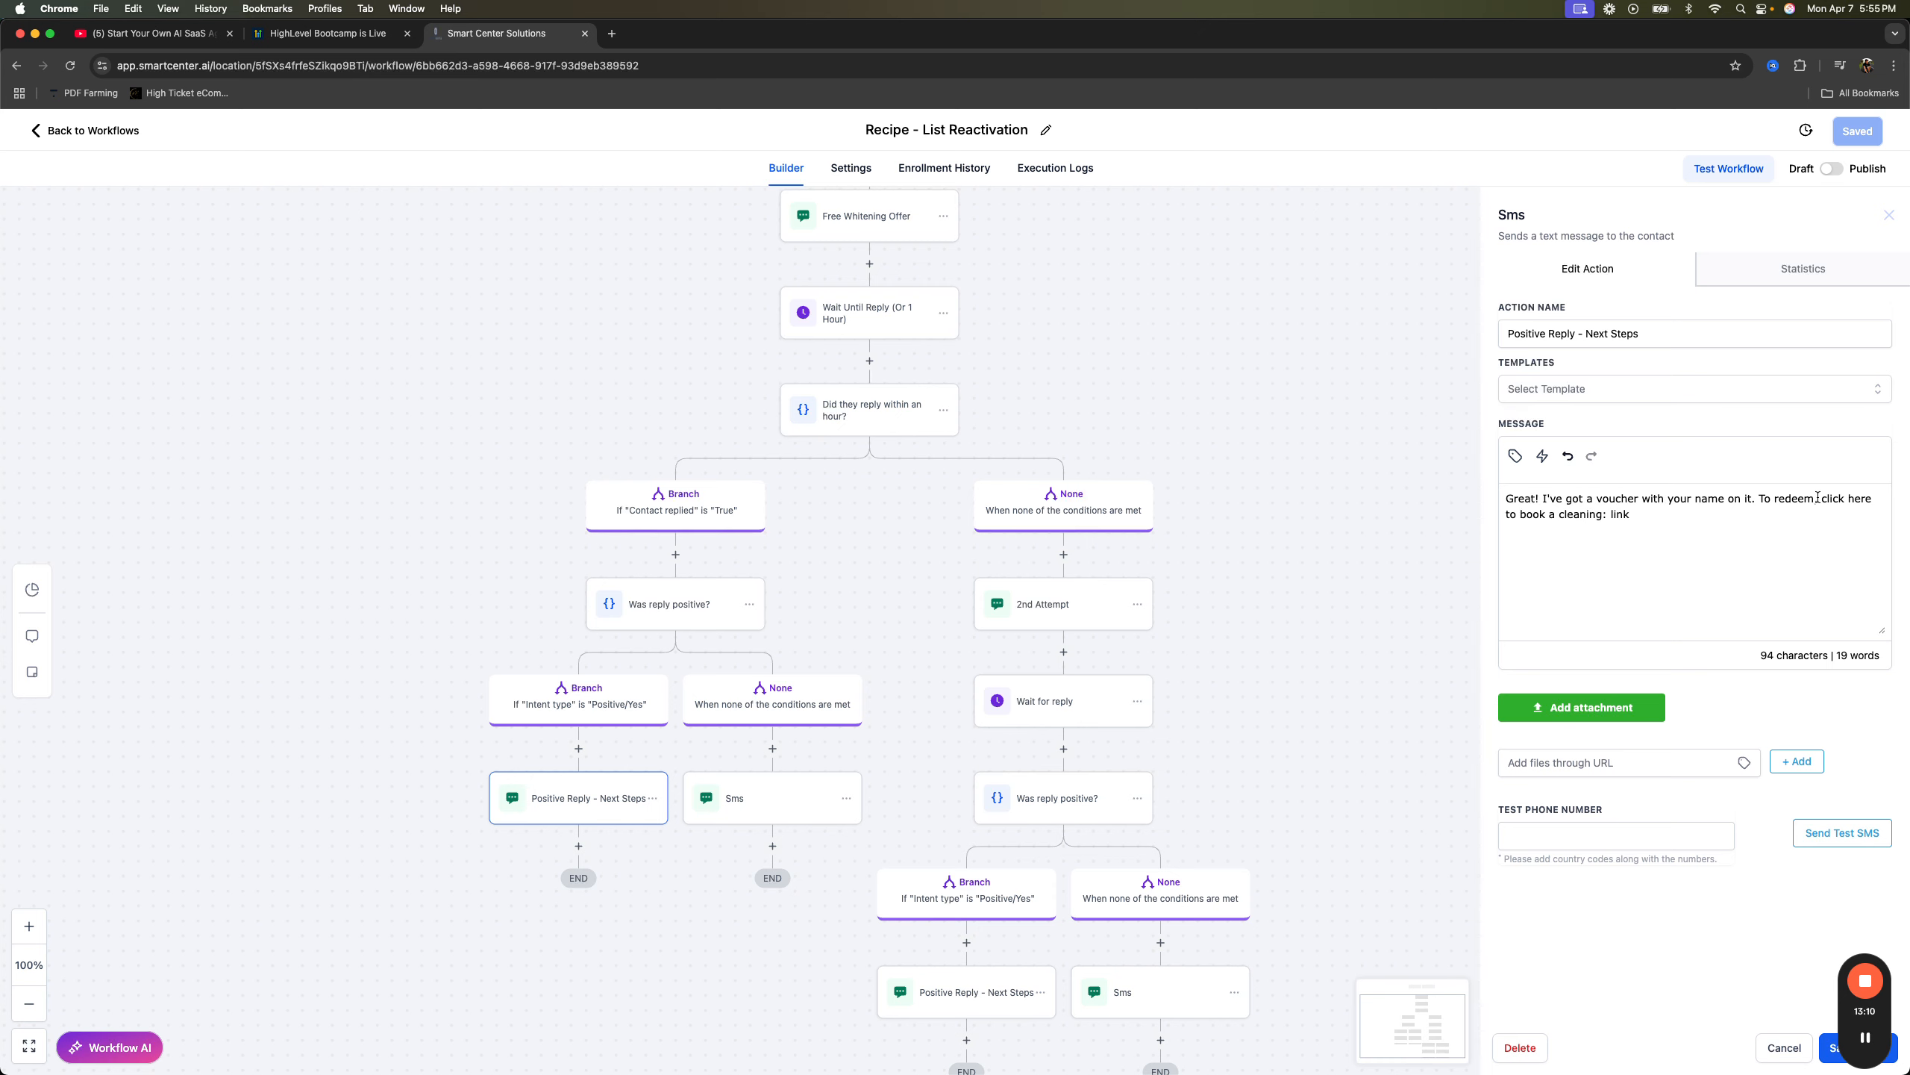
- Open the Sms action under the None path of the replied branch and read its message
scroll(587, 752, right, 2)
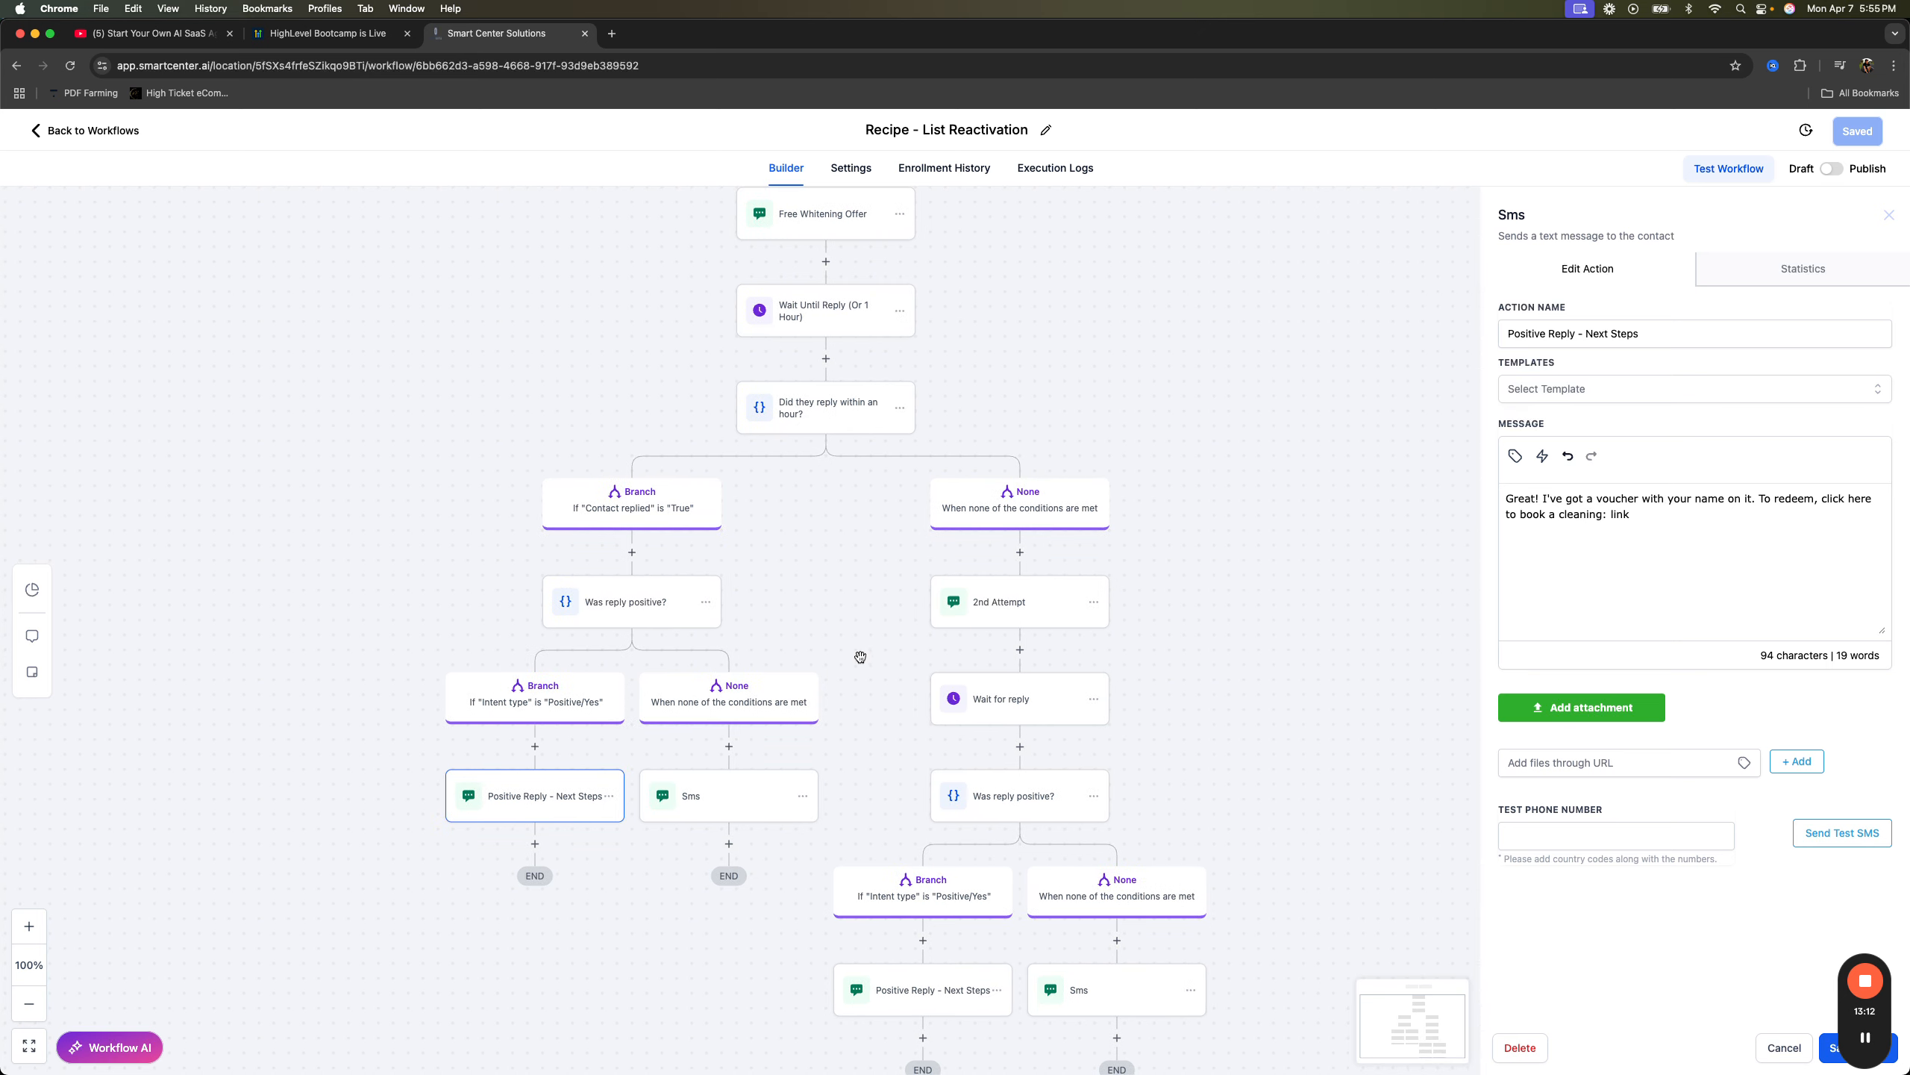
click(706, 701)
click(713, 803)
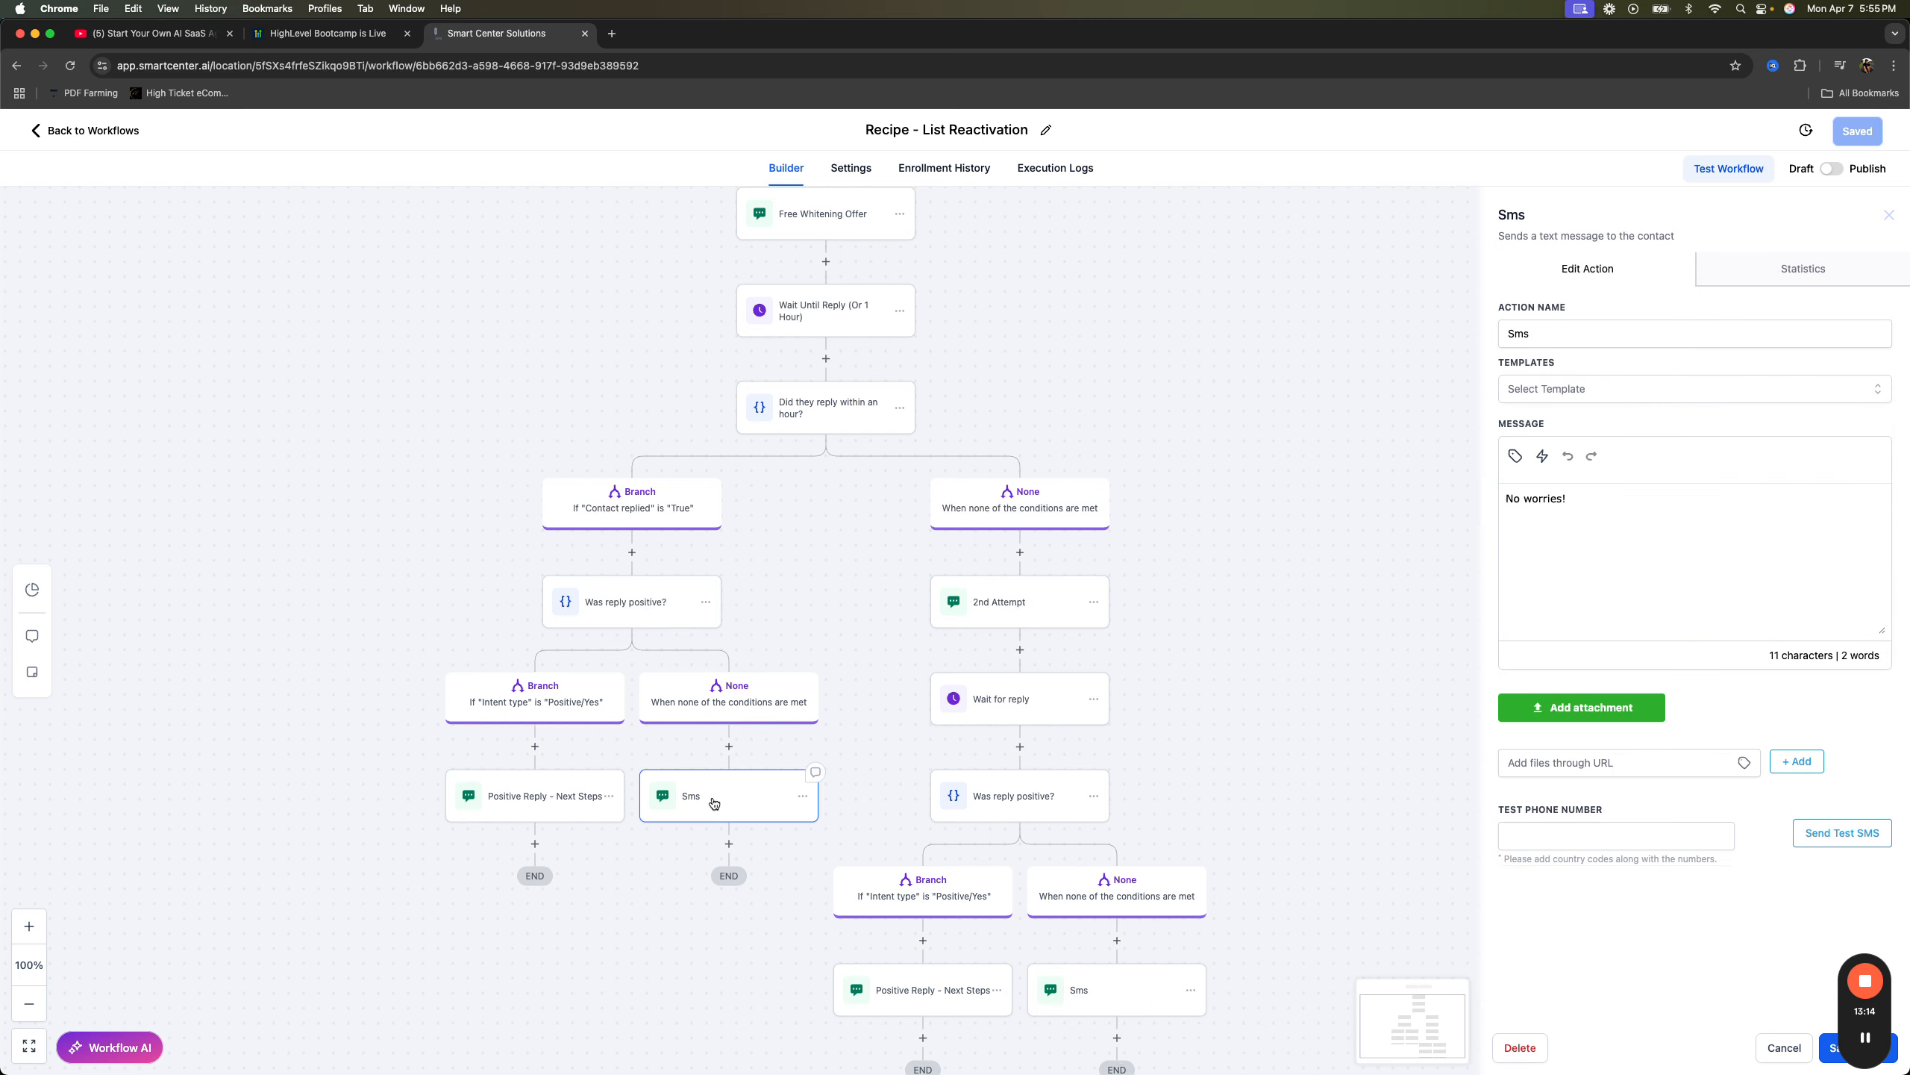
scroll(751, 675, down, 4)
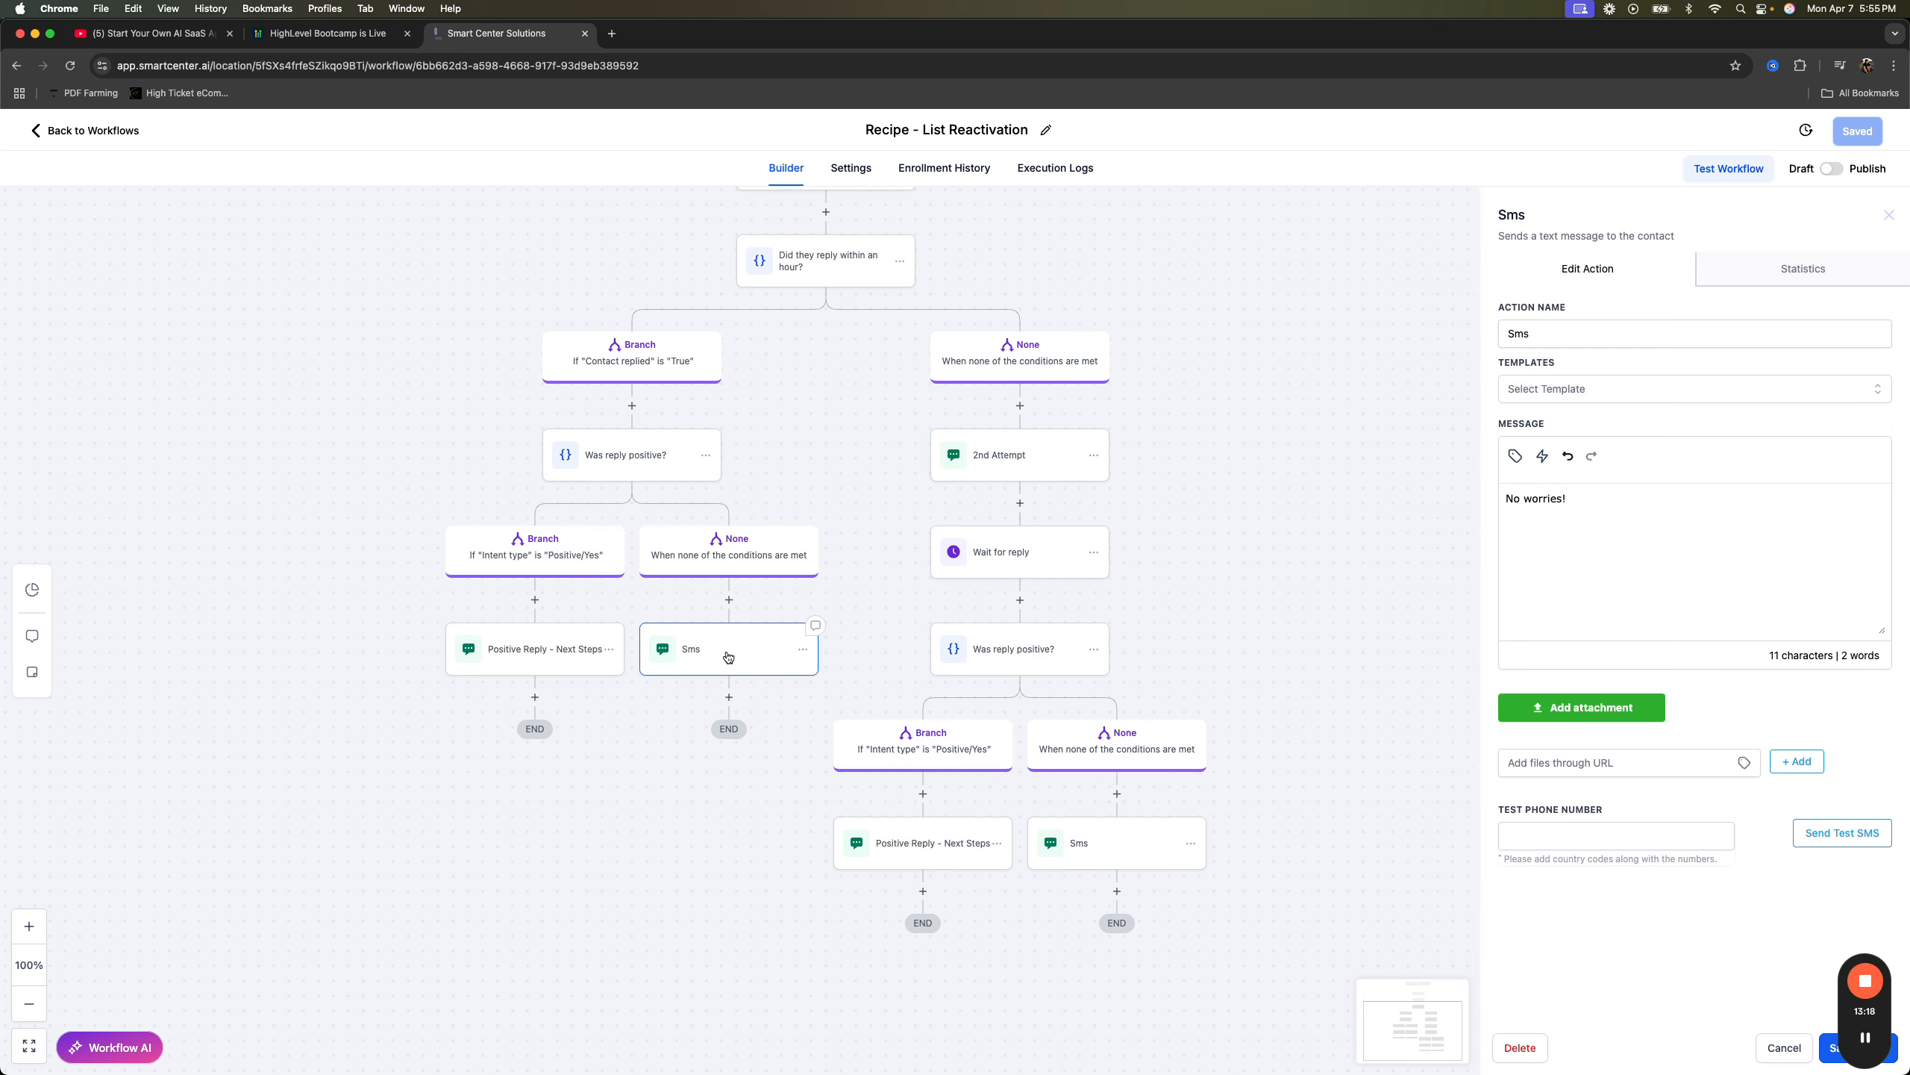
- Retrace the flow from the Contact Tag trigger through the Free Whitening Offer SMS to the "Did they reply within an hour?" condition
scroll(730, 659, up, 10)
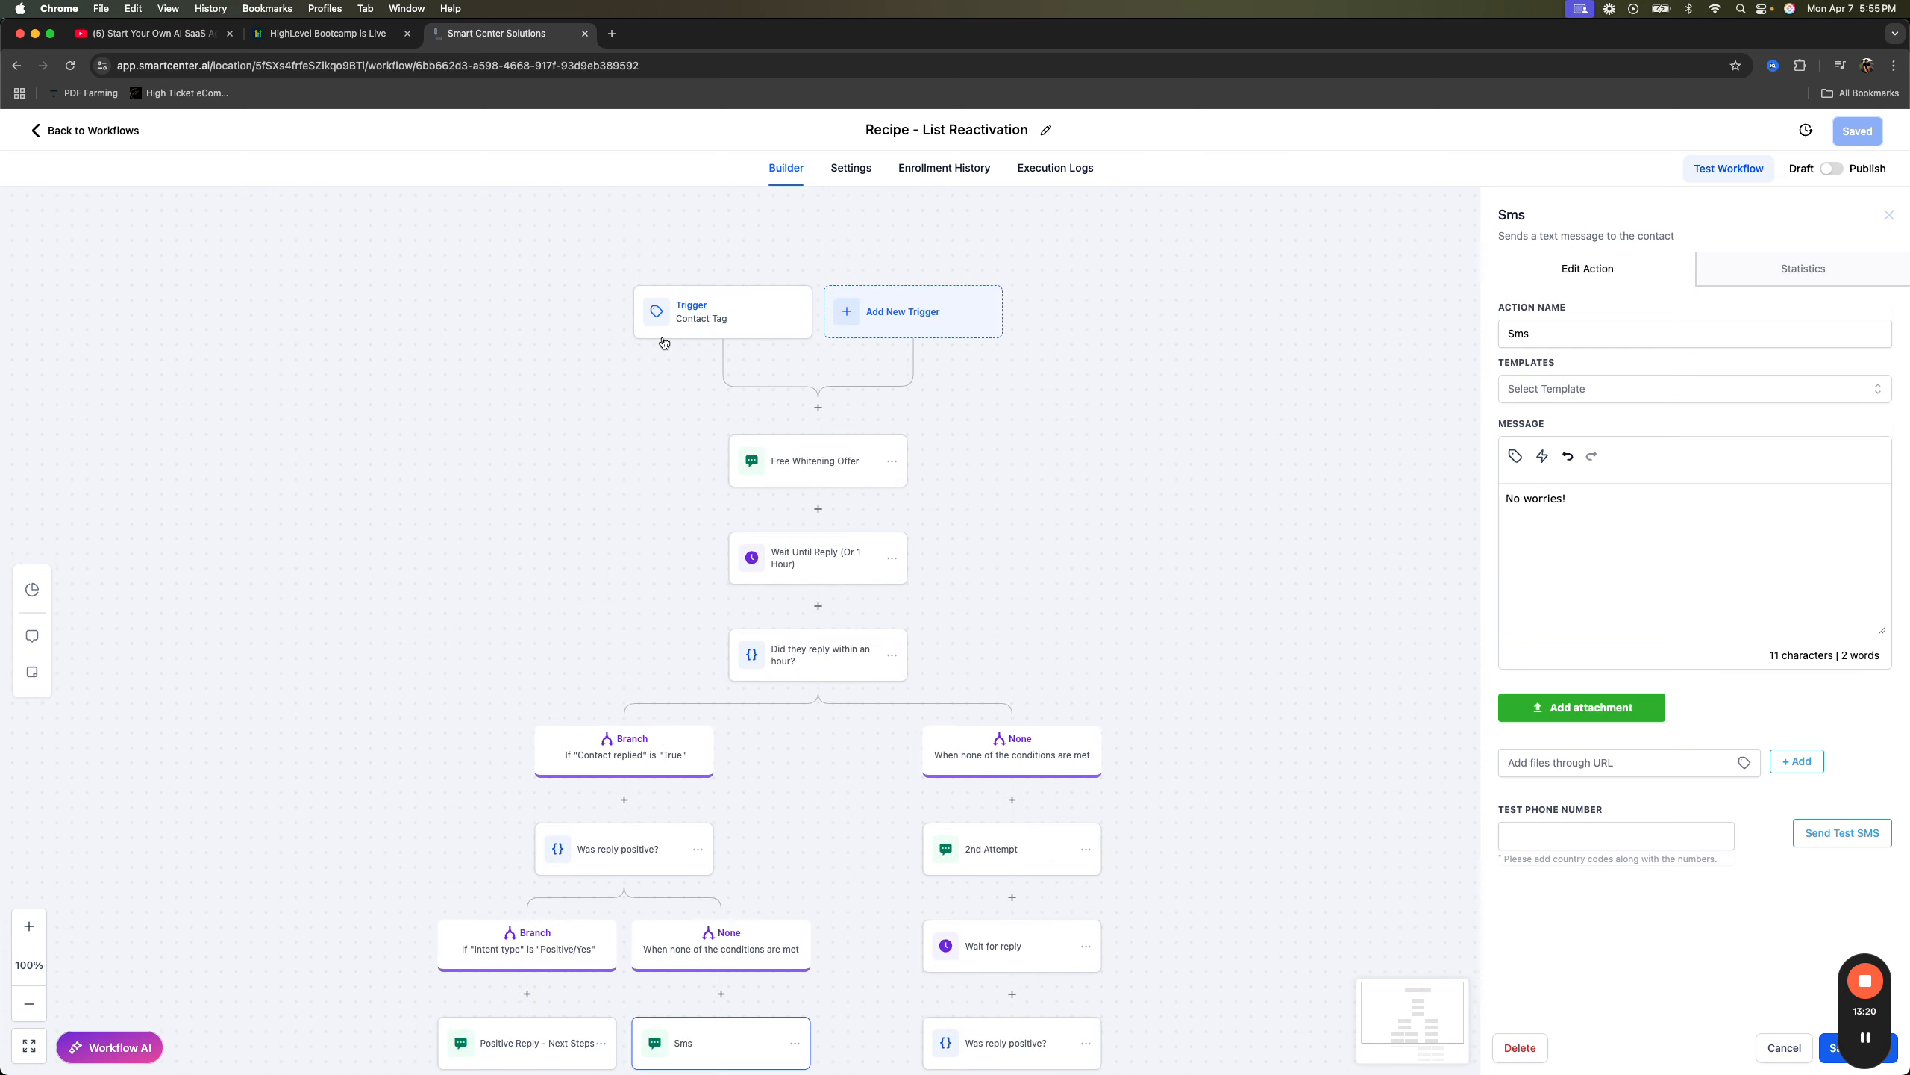
click(796, 473)
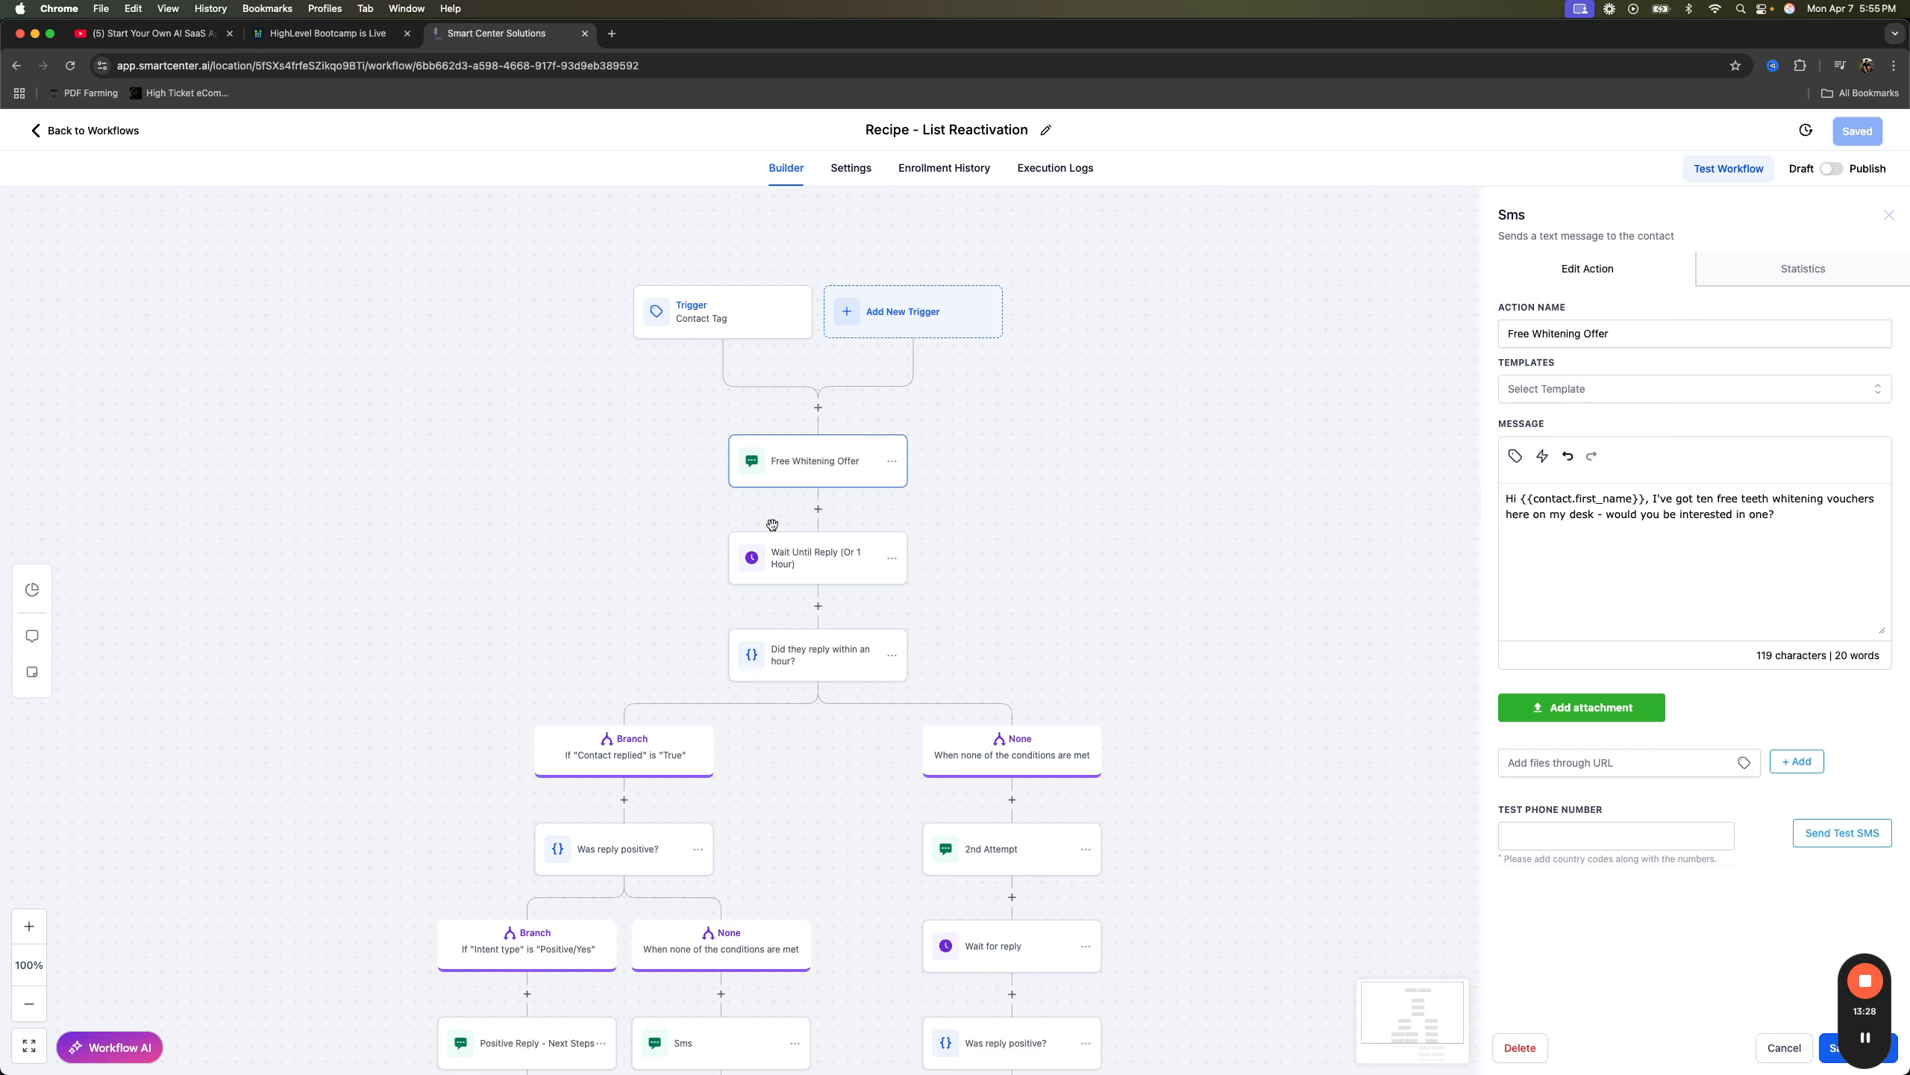
scroll(757, 550, down, 2)
click(804, 560)
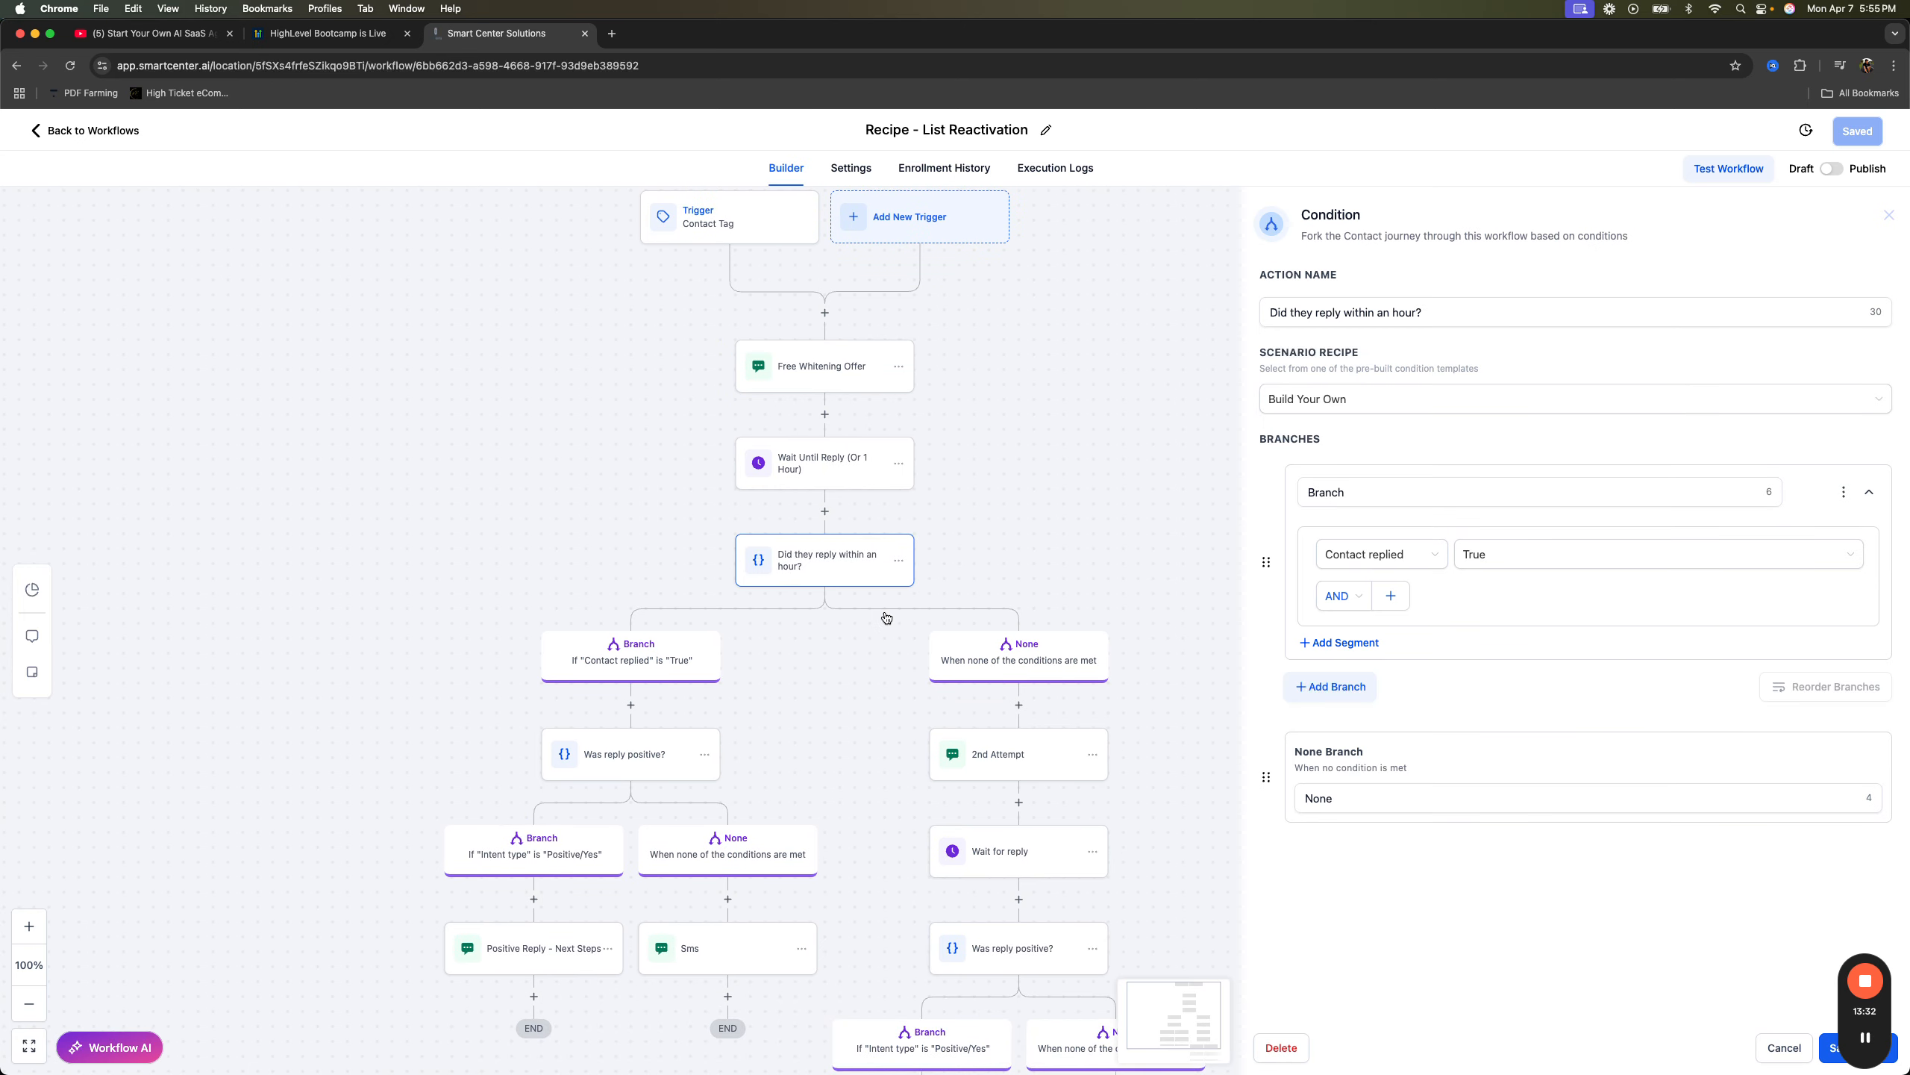
- Open the 2nd Attempt SMS in the no-reply branch and read its follow-up message about the free whitening voucher
scroll(903, 609, down, 3)
scroll(902, 609, right, 1)
click(932, 617)
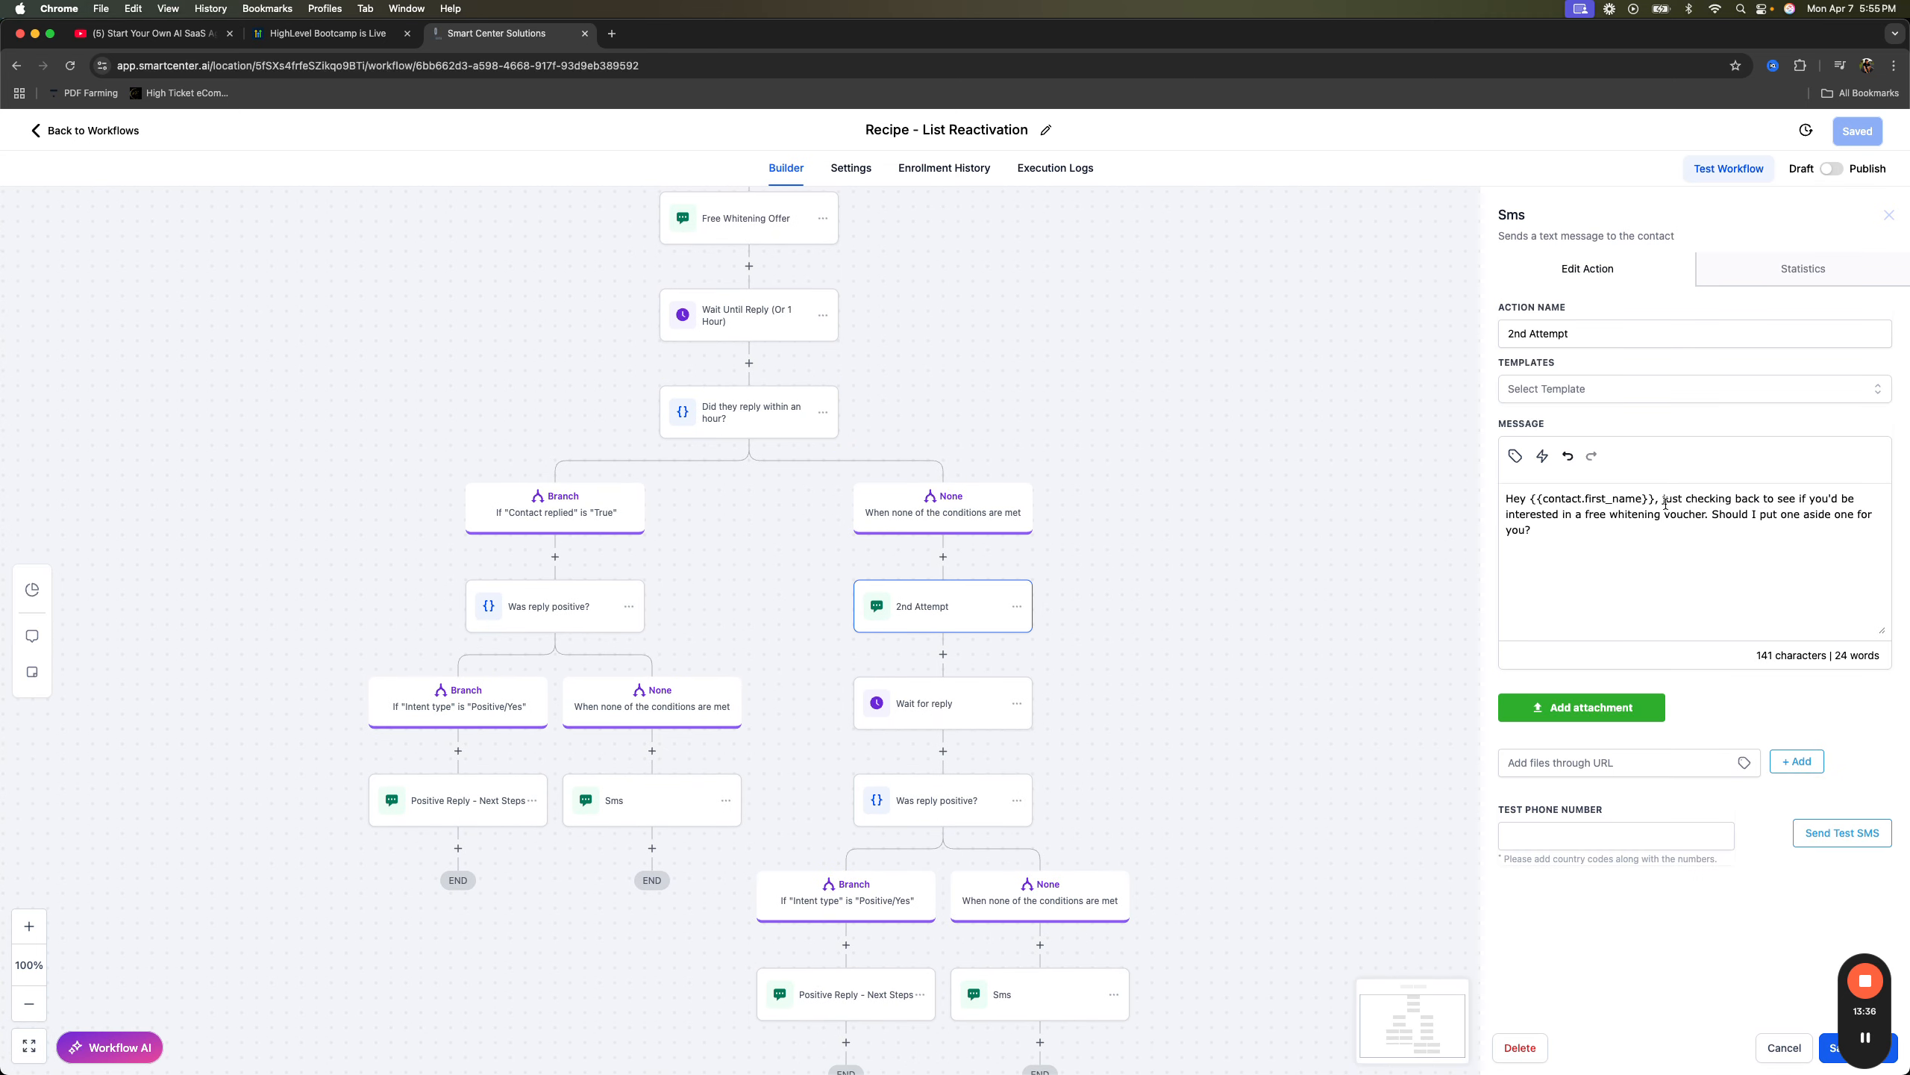
drag(1659, 499, 1746, 548)
click(1739, 524)
click(1647, 563)
scroll(1172, 605, down, 2)
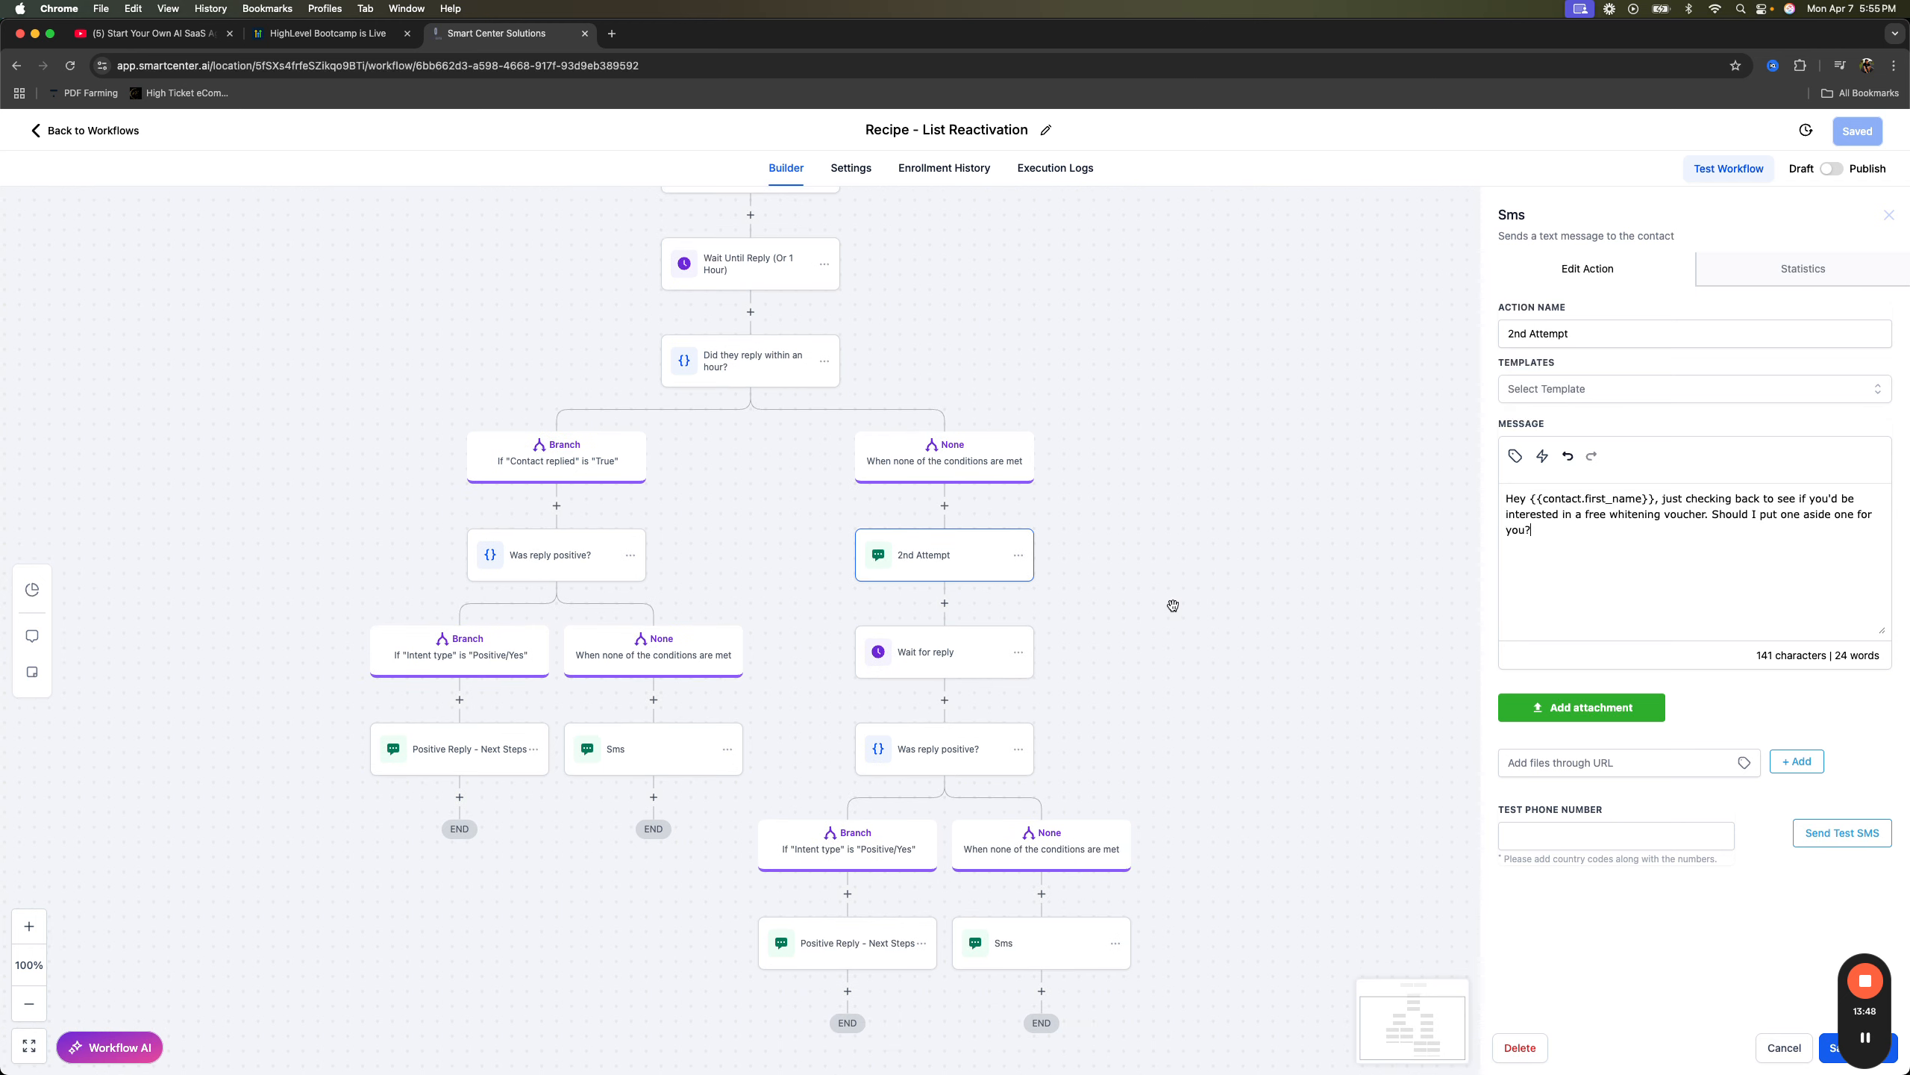
- Examine the Wait for reply action after the 2nd Attempt, checking its Wait For, Reply To and Timeout settings, and close it without changes
click(926, 657)
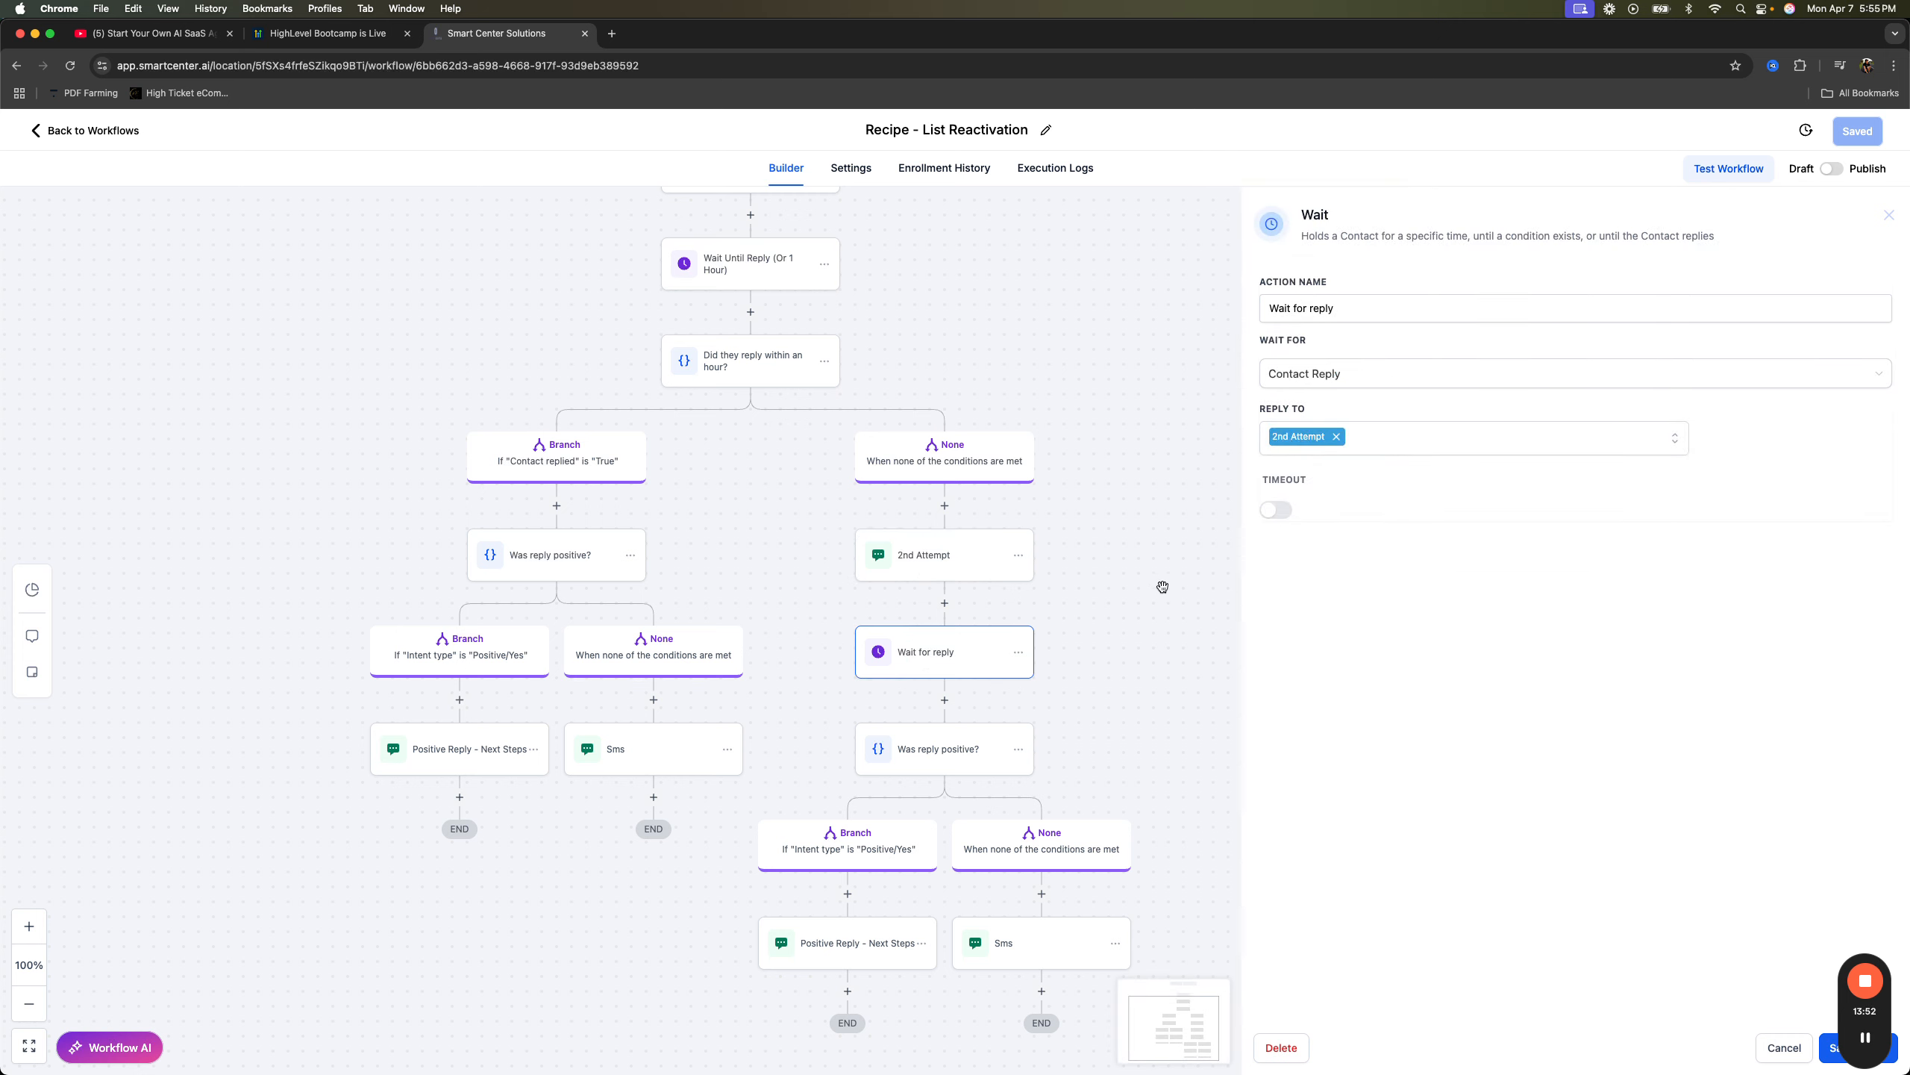
scroll(956, 689, down, 2)
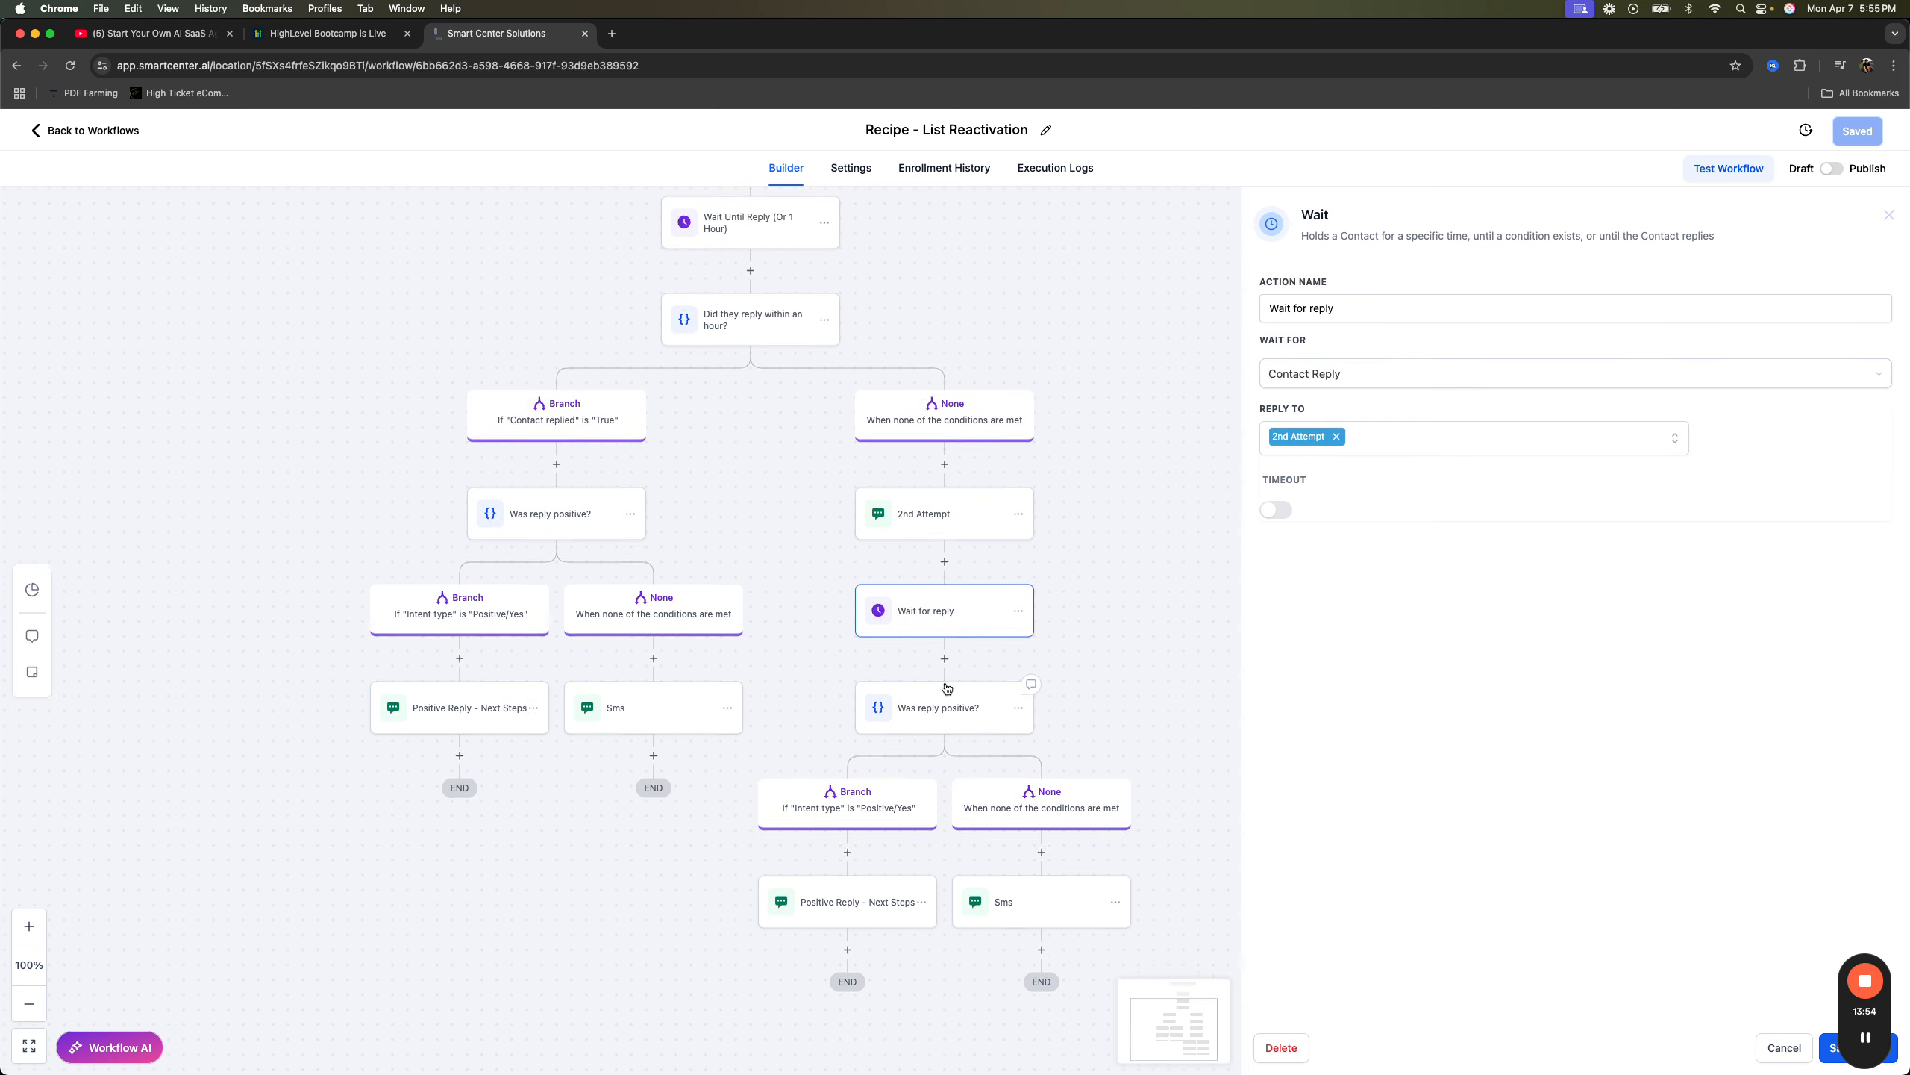
click(1794, 1055)
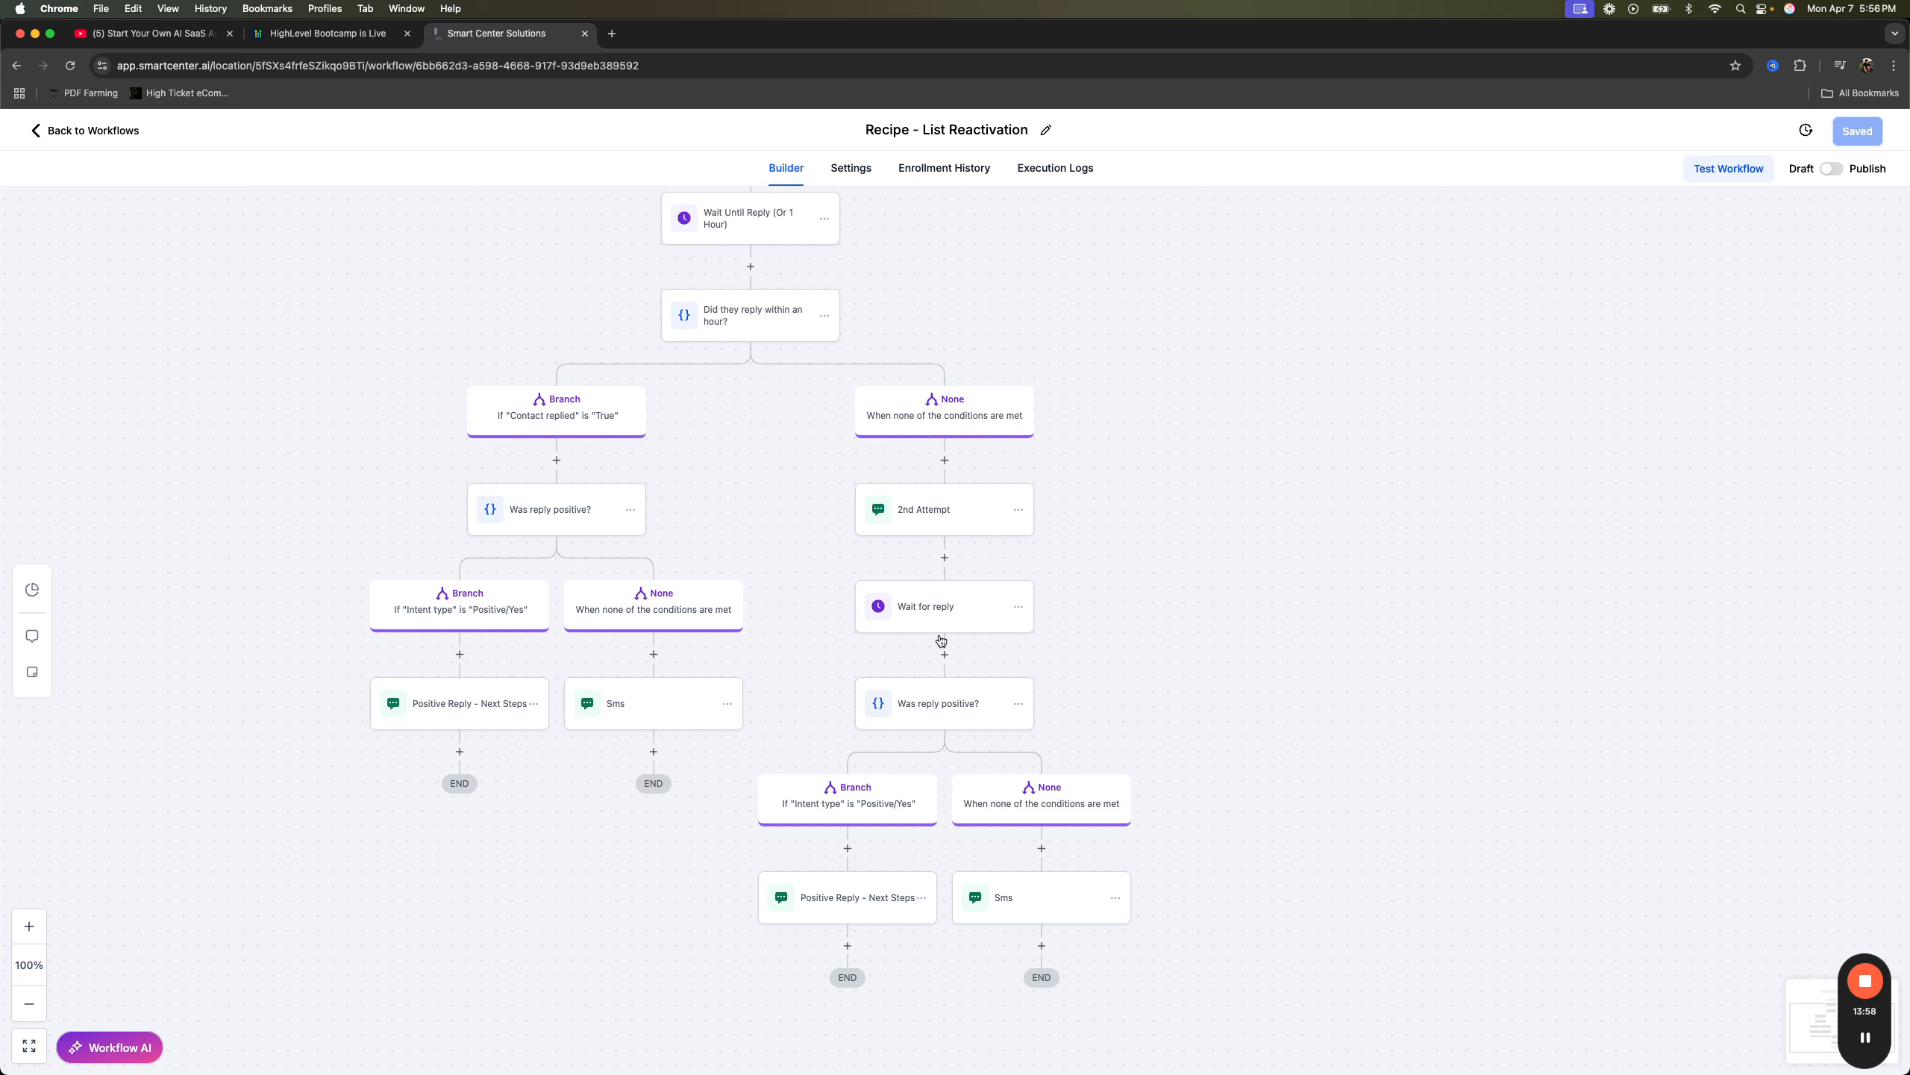
click(936, 605)
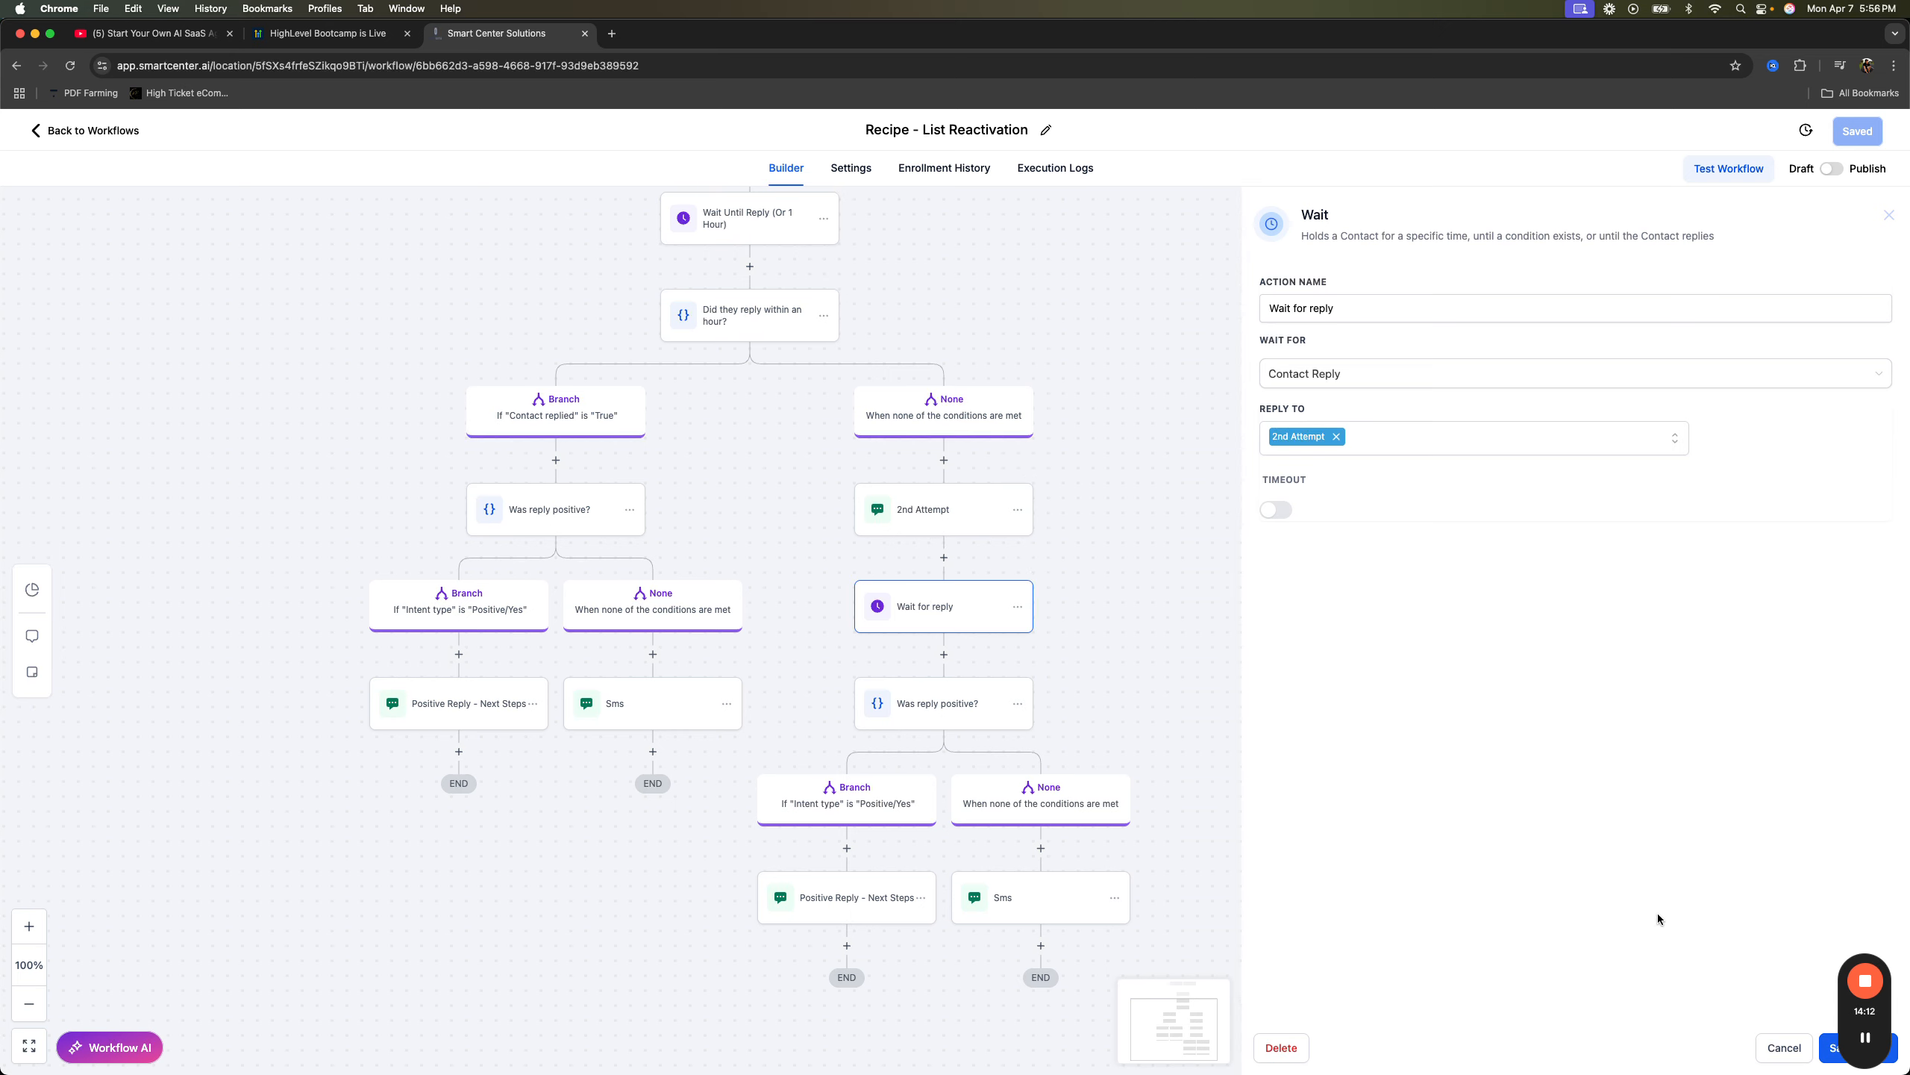
click(1783, 1054)
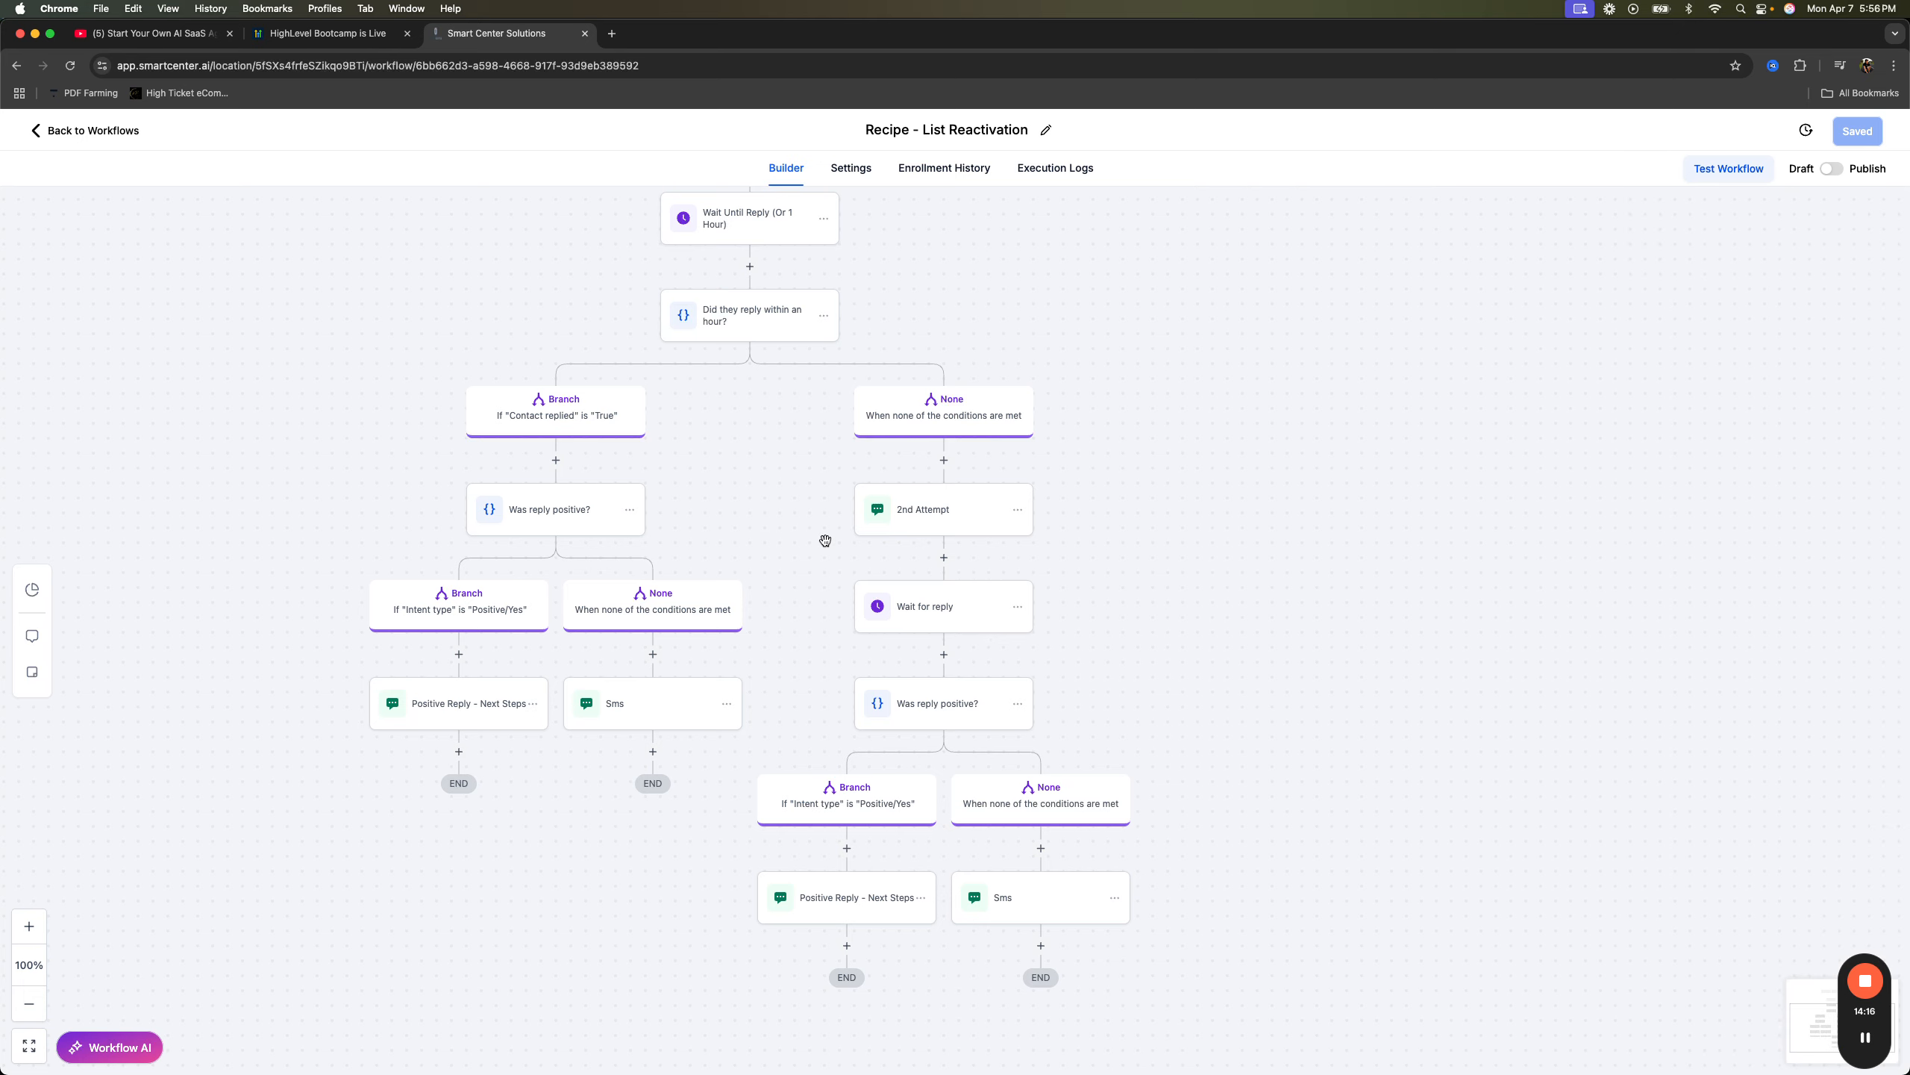
scroll(903, 579, down, 1)
click(1016, 583)
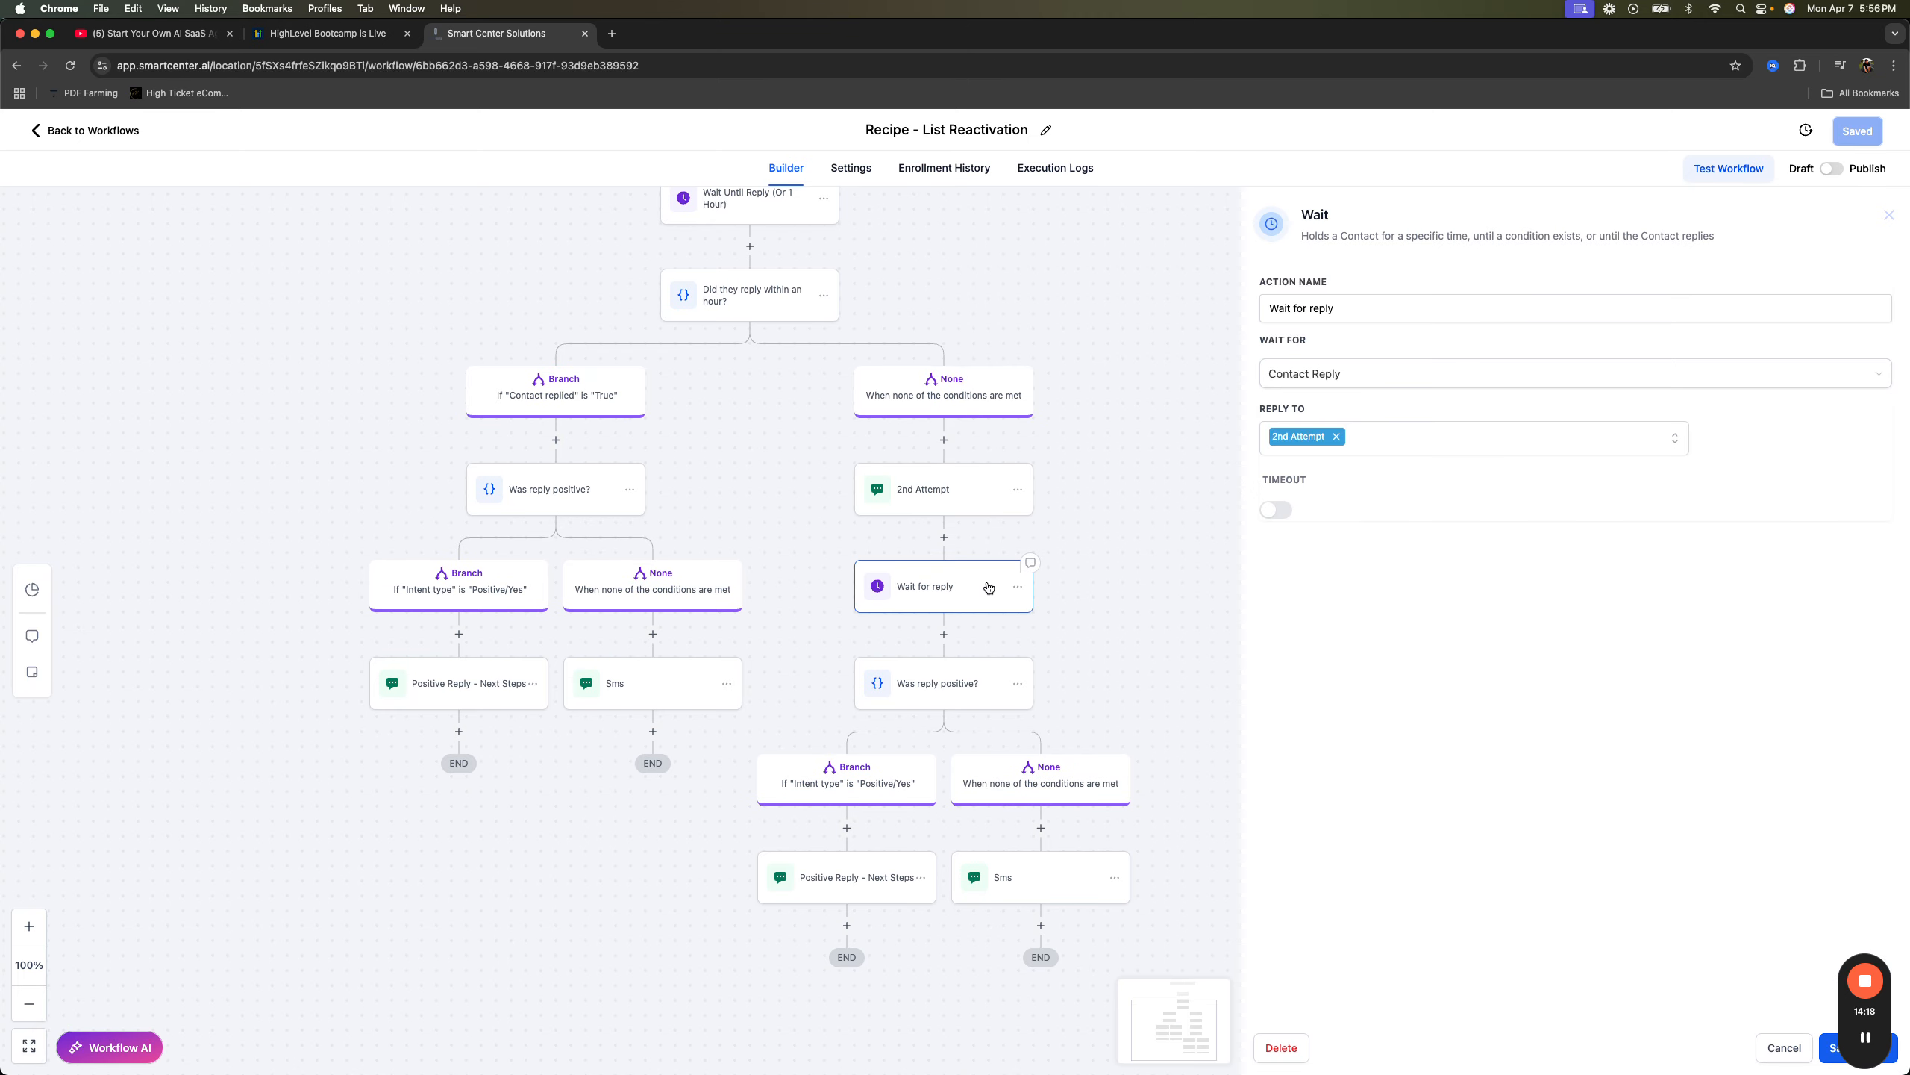
click(1782, 1047)
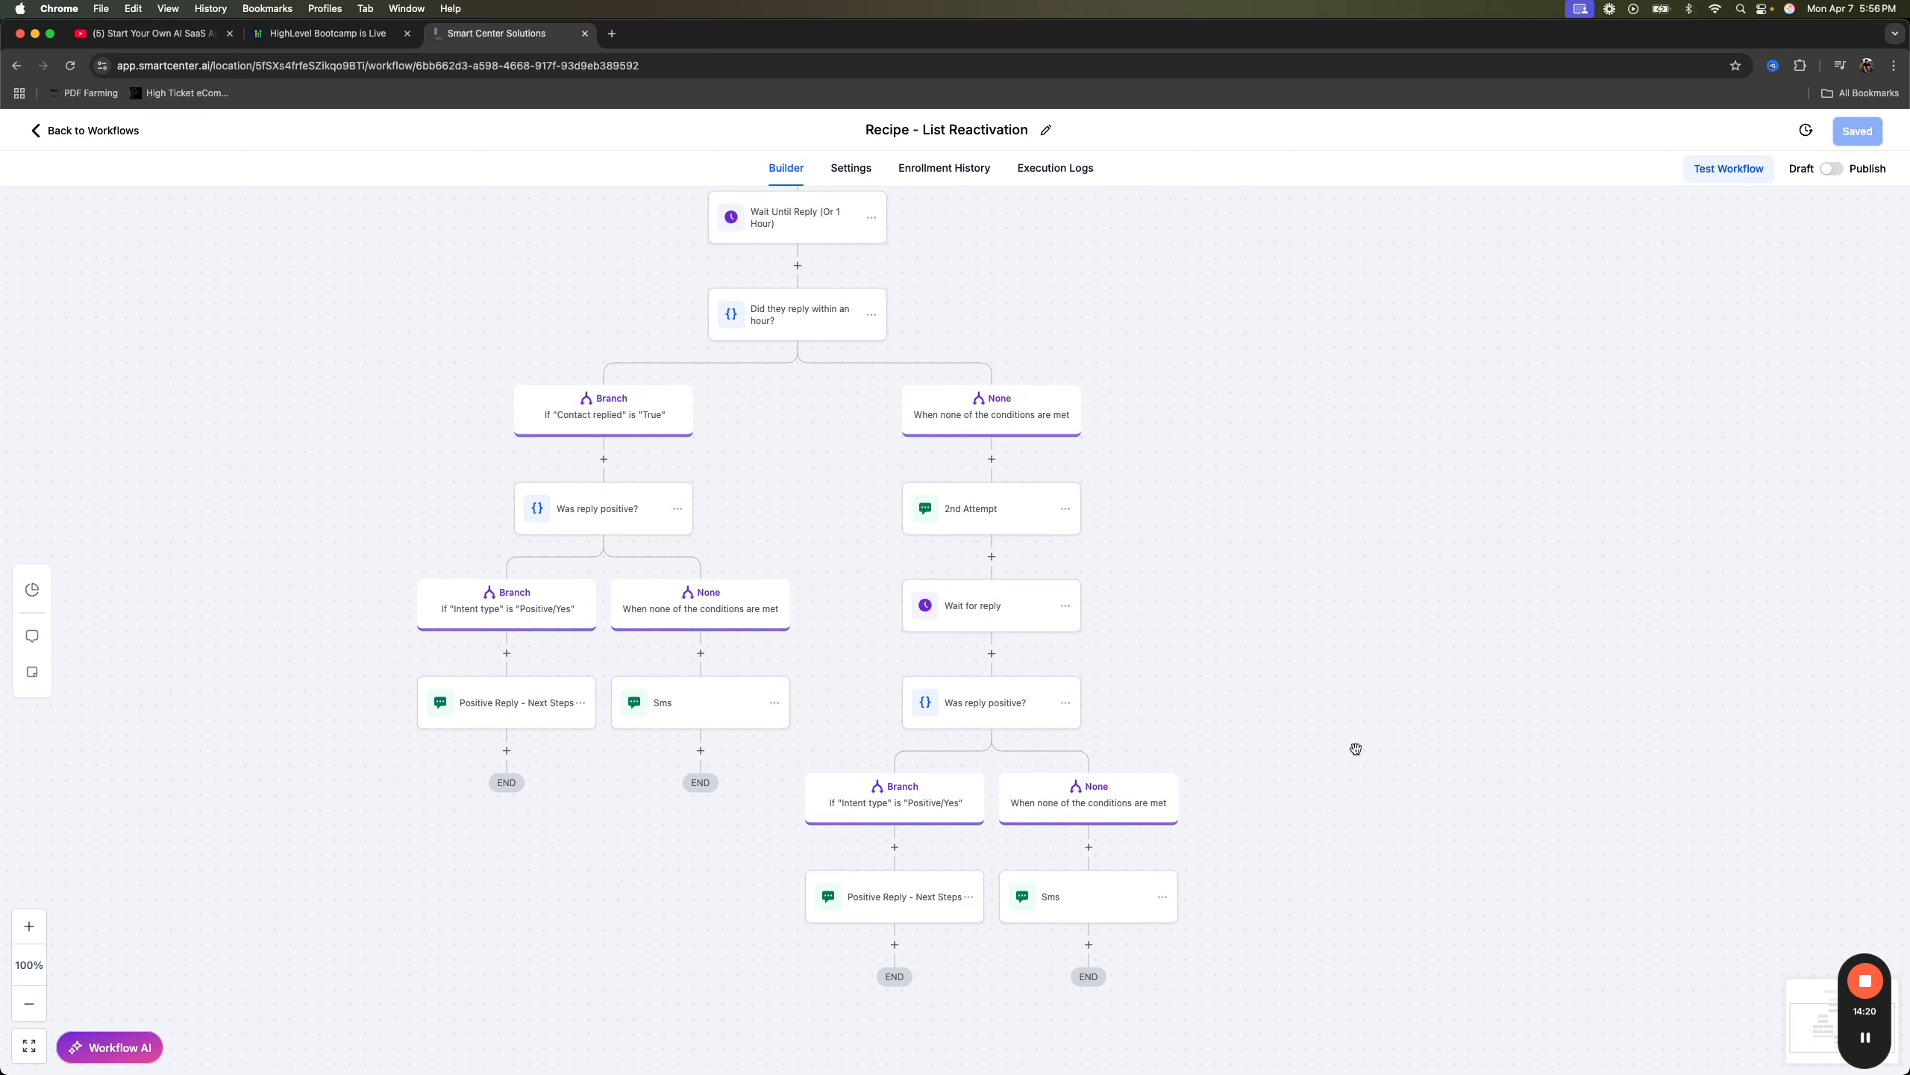
- Open the Positive Reply - Next Steps SMS in the no-reply branch and read its voucher message, highlighting the booking-link sentence
scroll(1355, 745, down, 3)
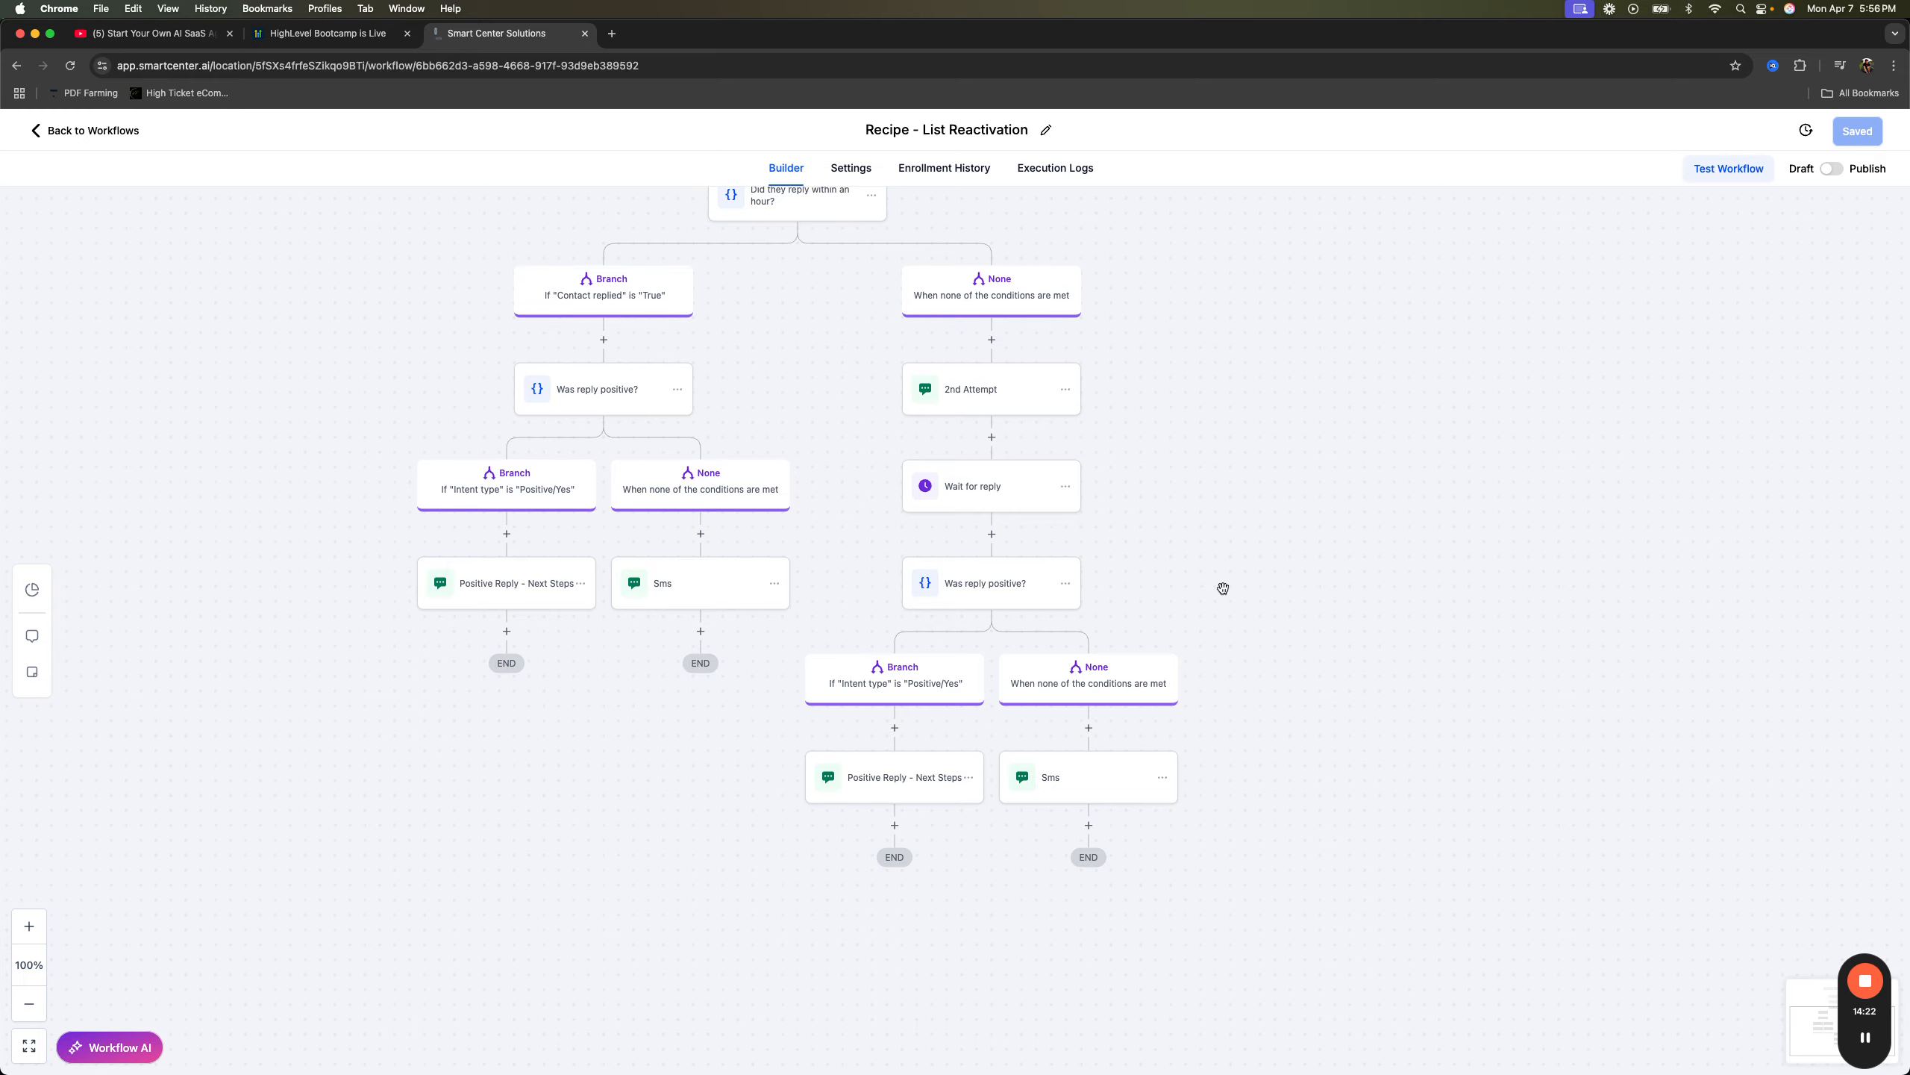
scroll(1241, 606, down, 3)
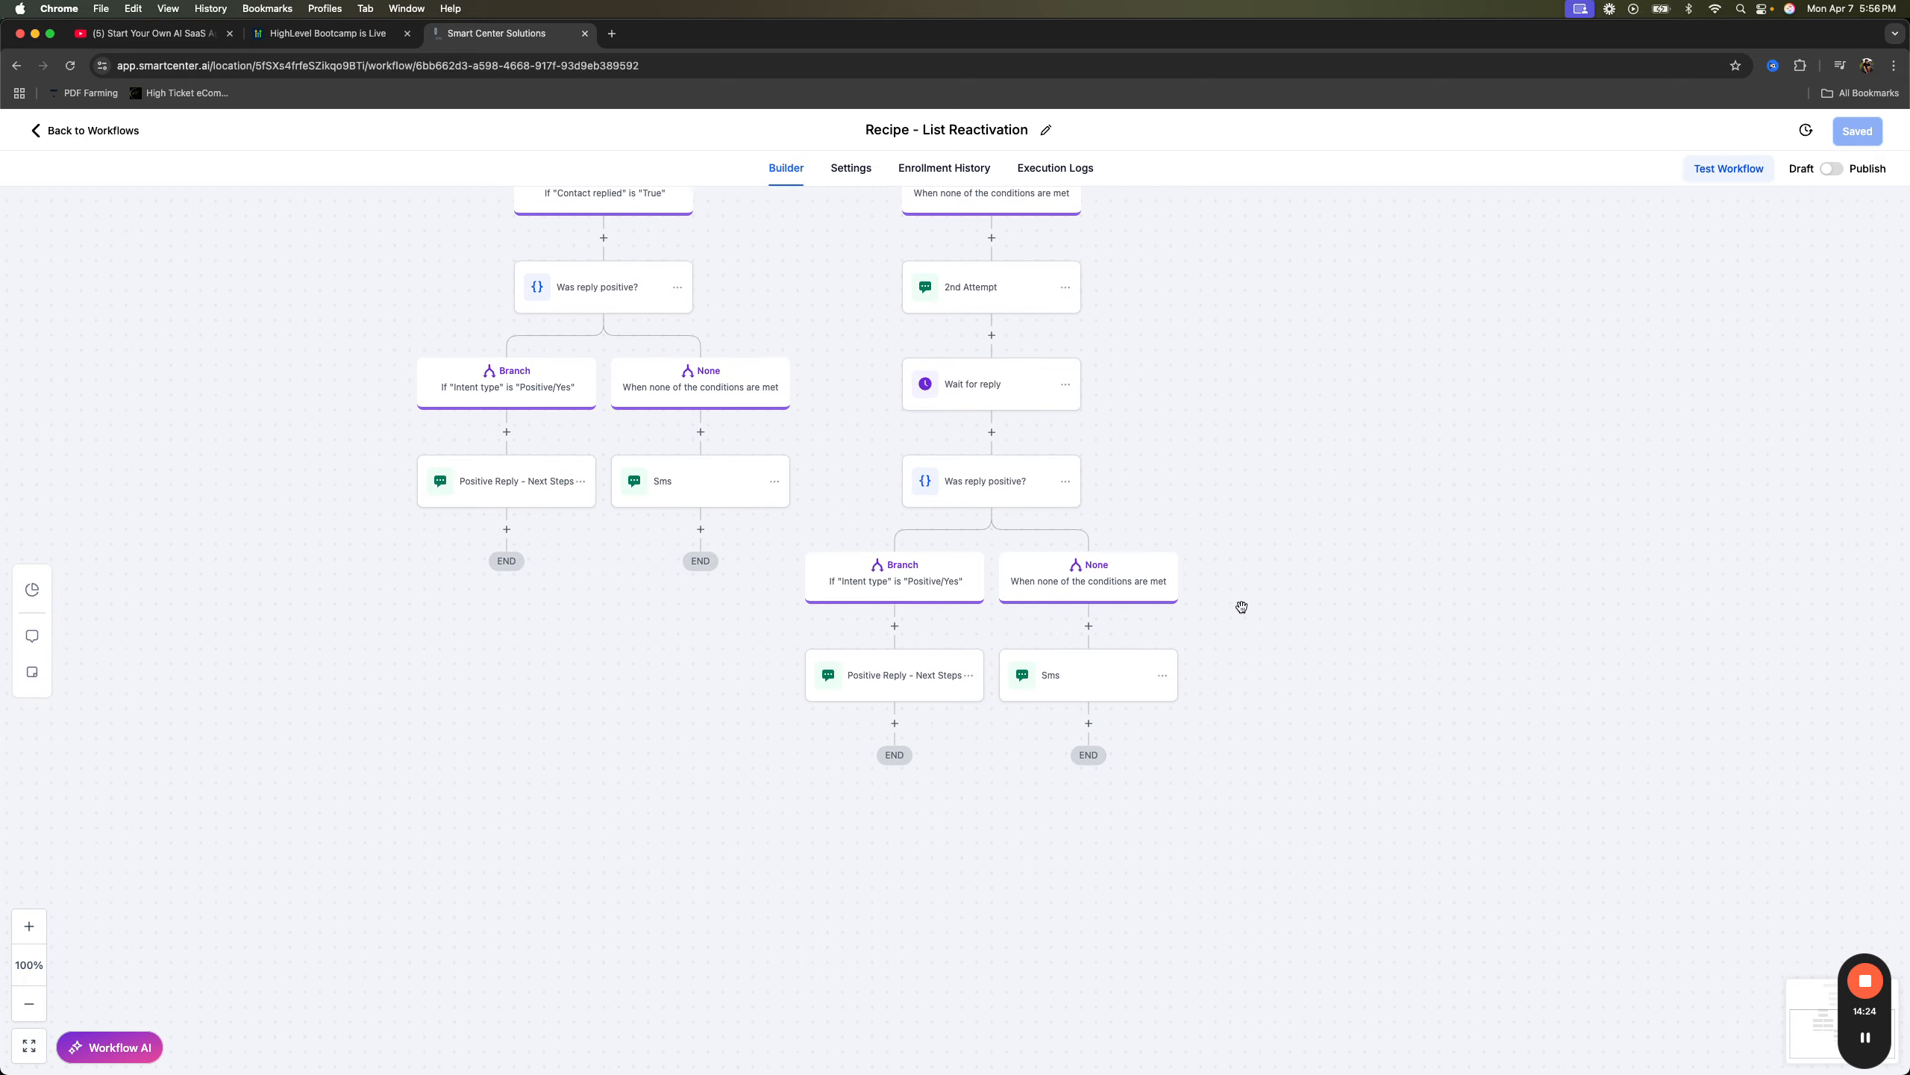
scroll(1305, 597, right, 2)
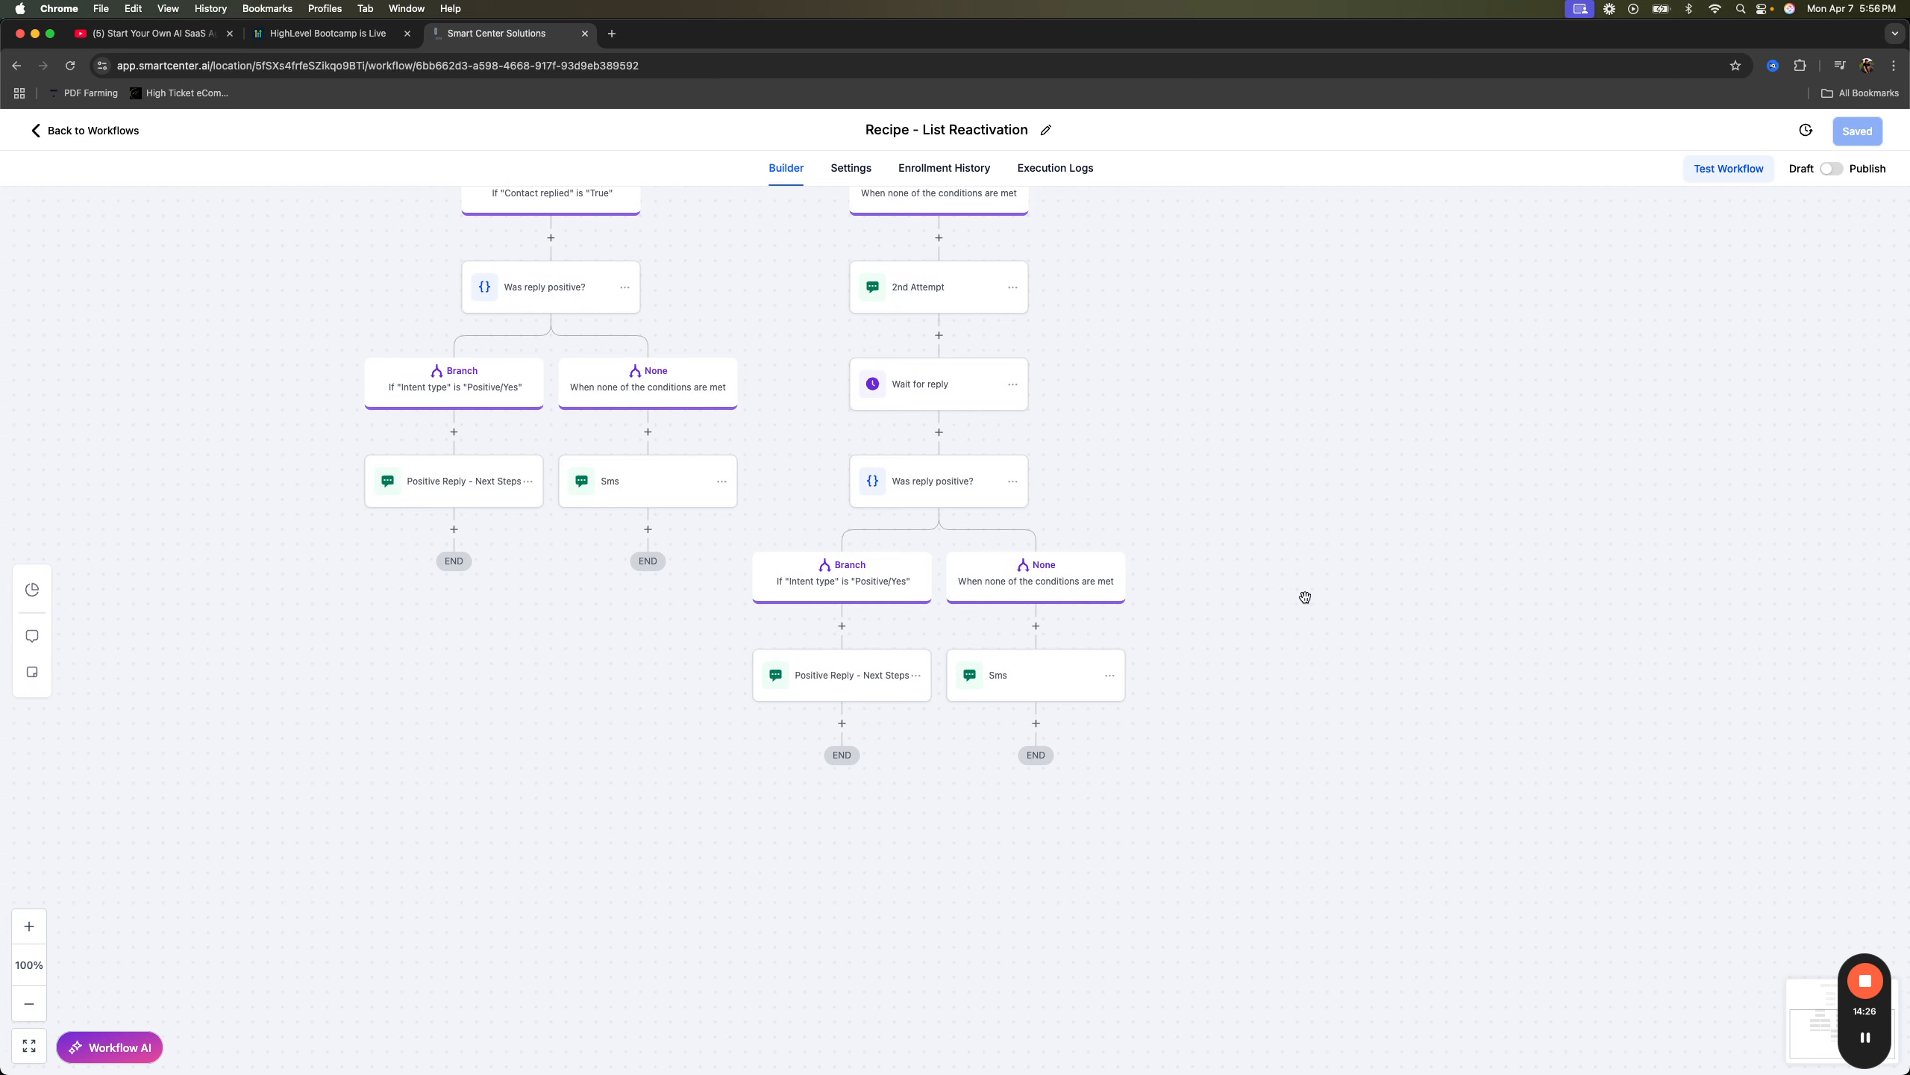
click(840, 591)
click(837, 665)
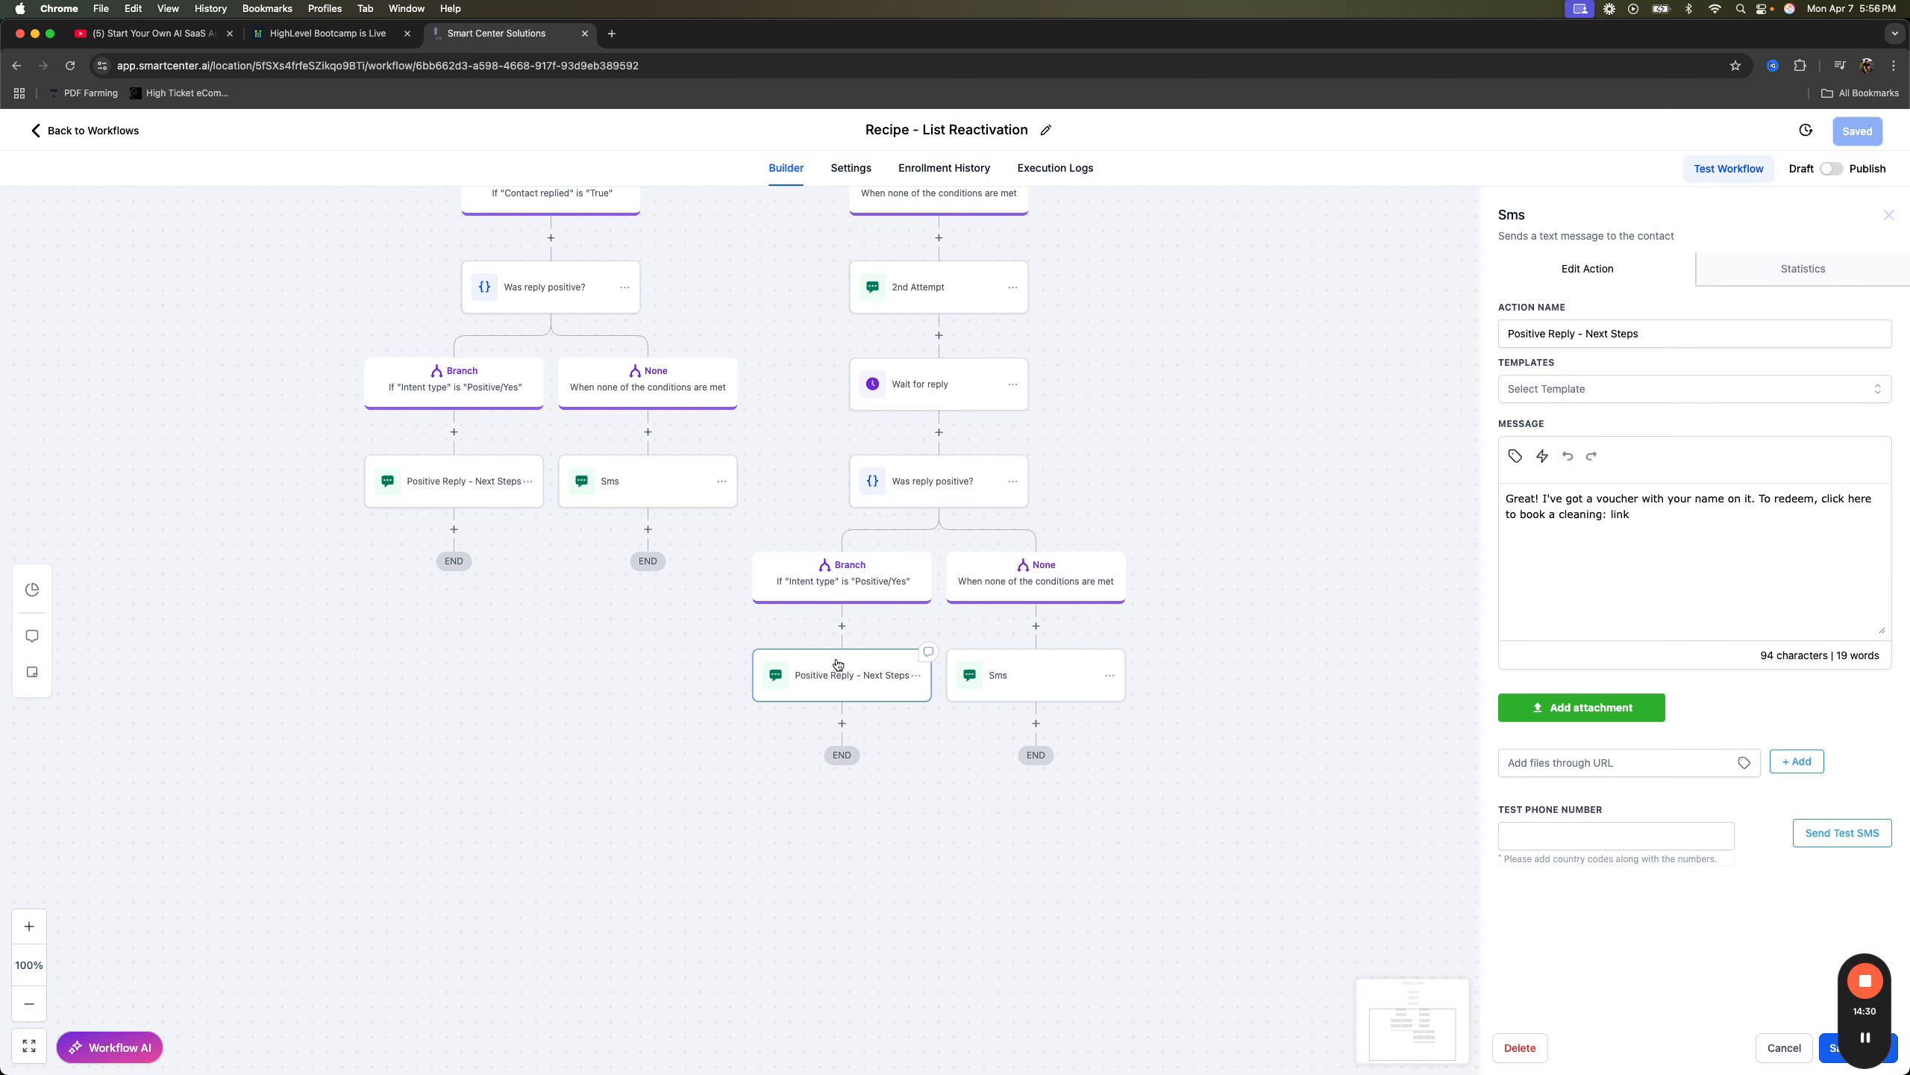
double_click(1570, 514)
click(1543, 514)
double_click(1574, 500)
click(1698, 498)
drag(1758, 501, 1631, 515)
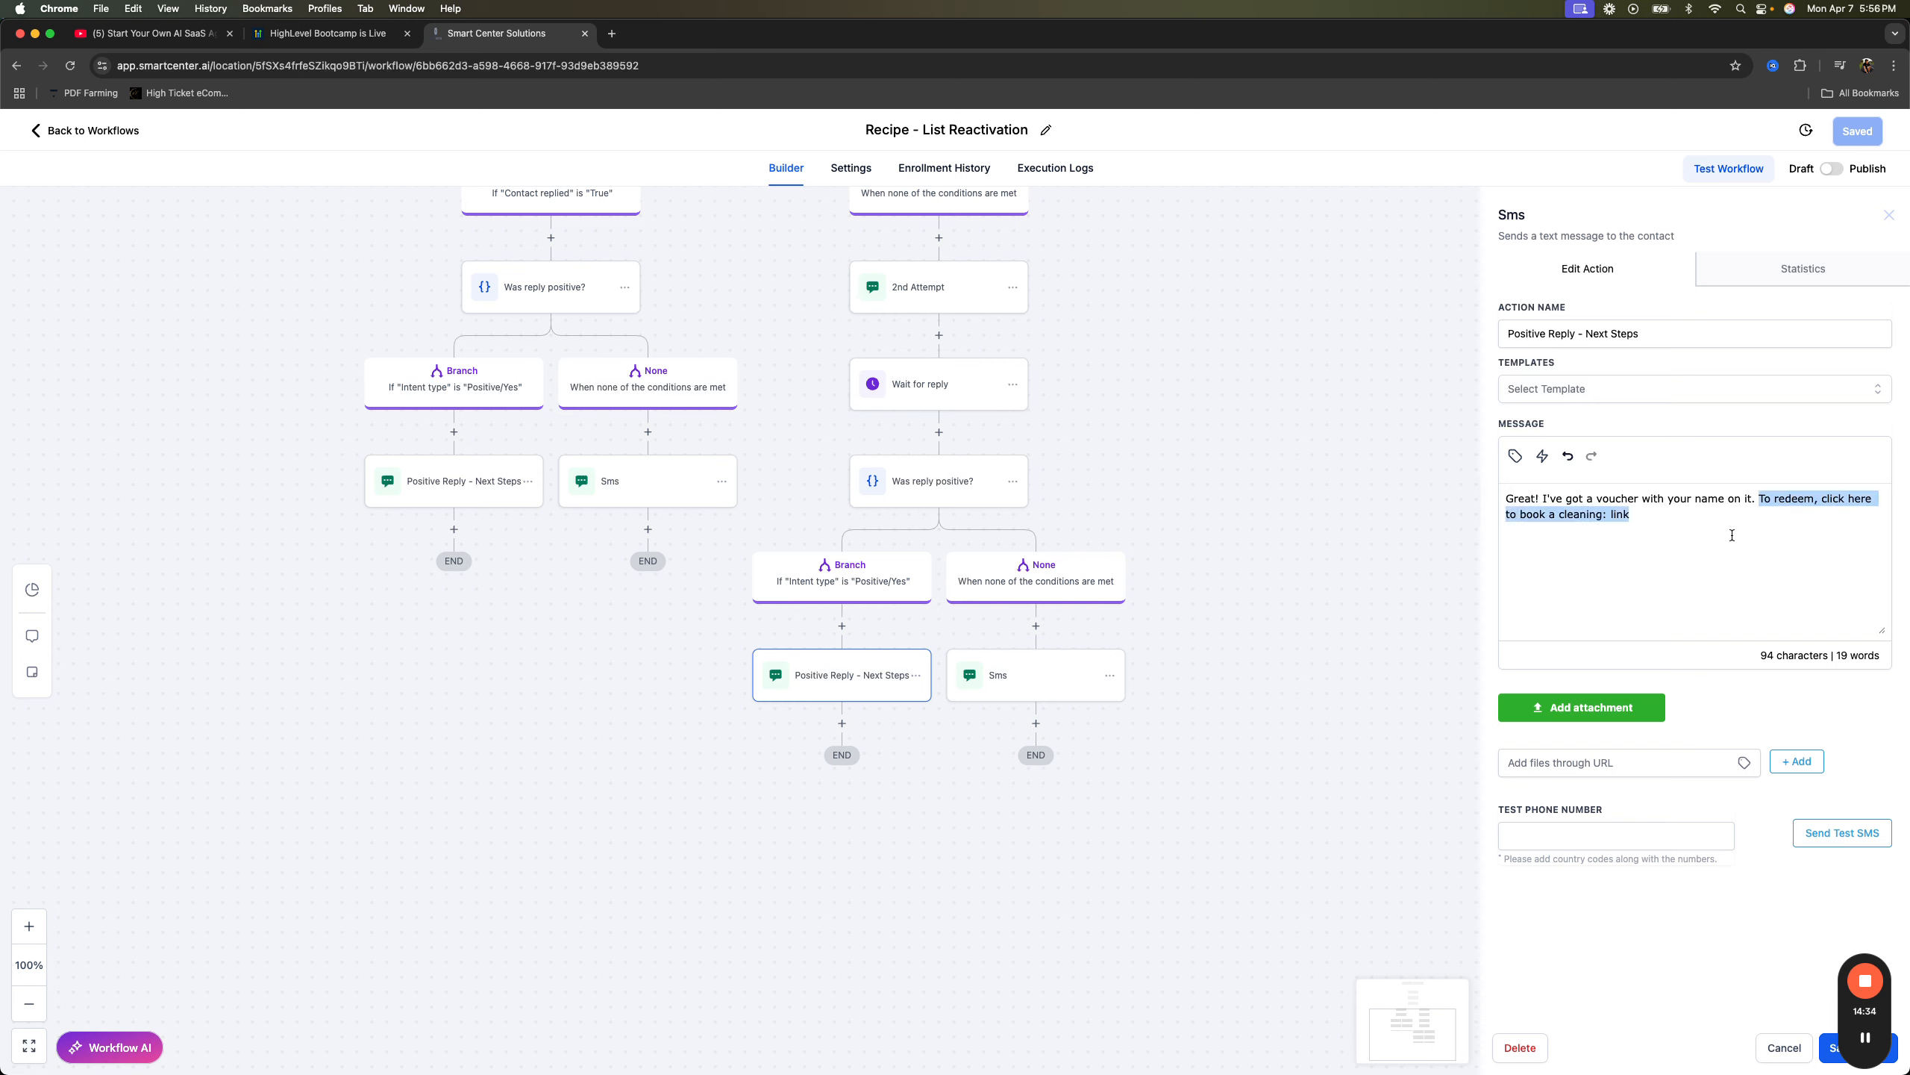
- Read the Sms message under the None path after the second attempt, compare it with the replied branch, and close it without changes
click(1024, 675)
double_click(1544, 500)
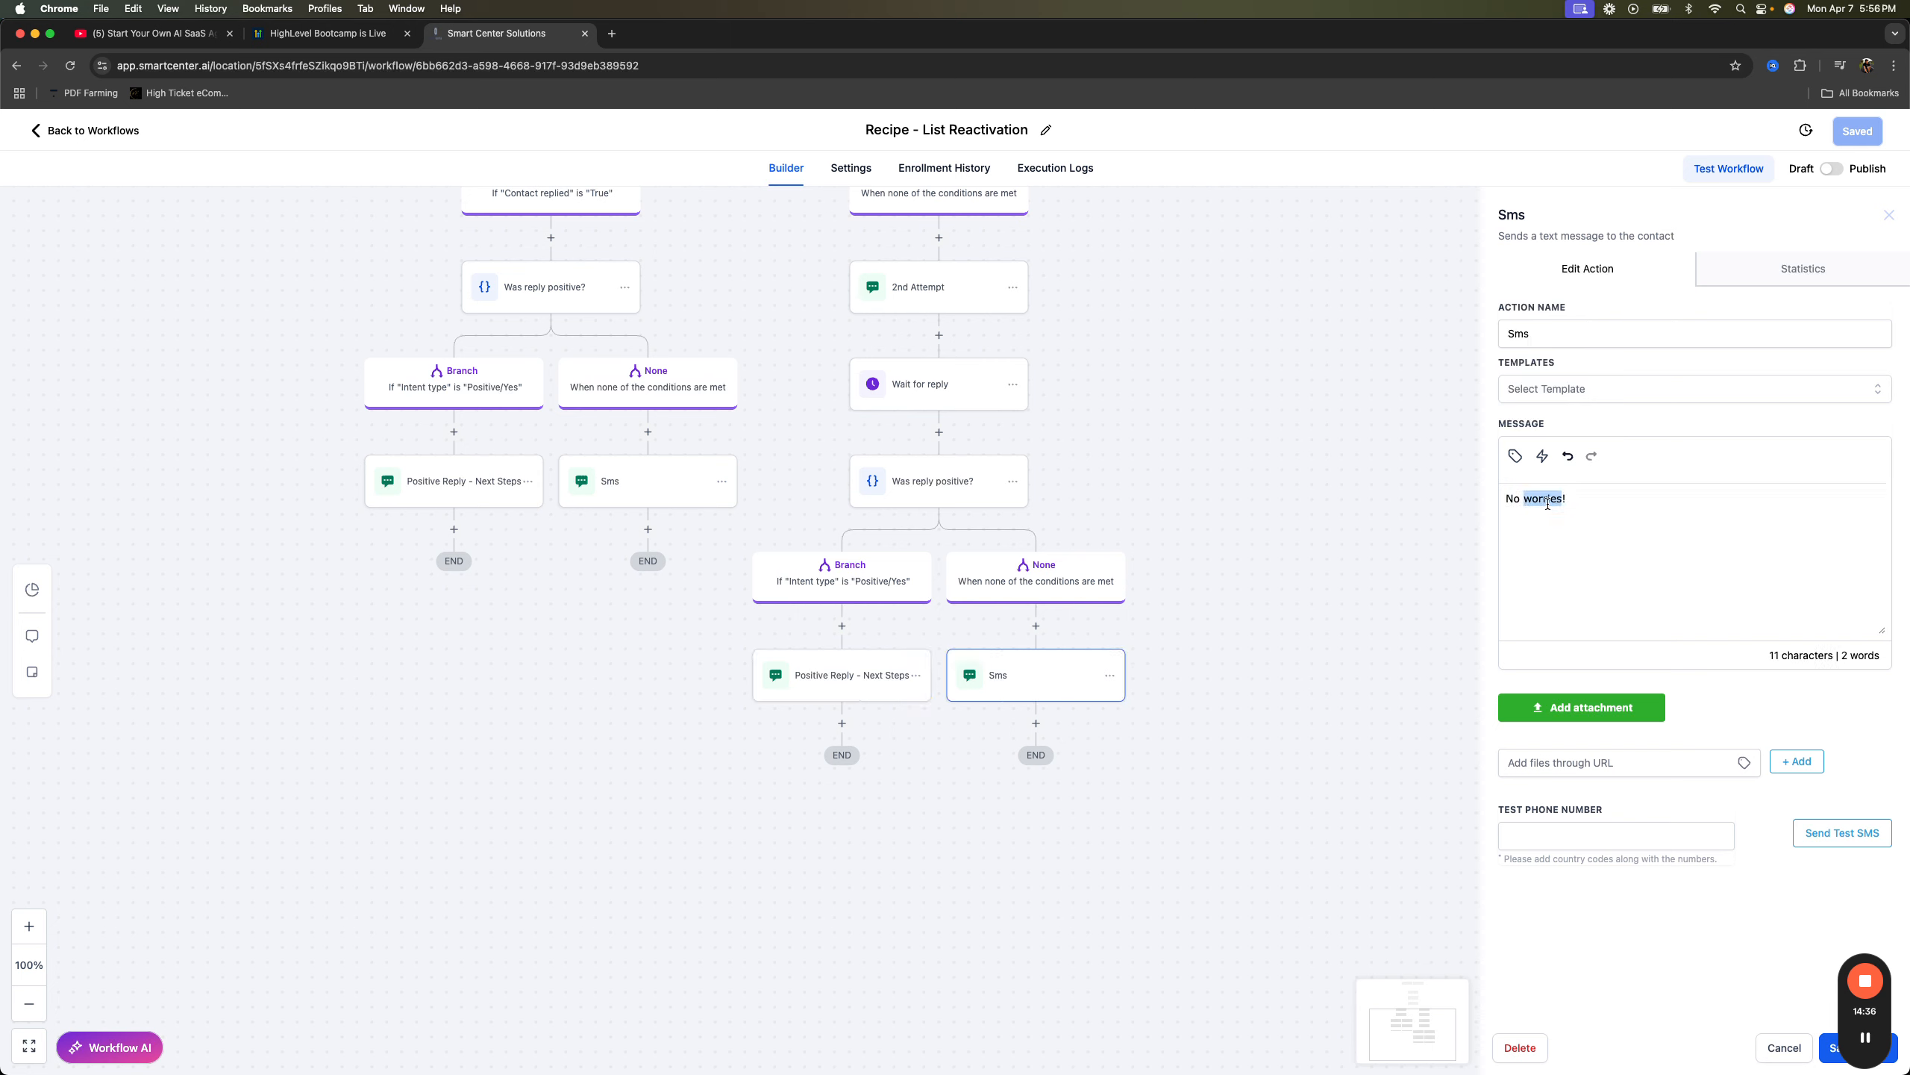
click(1565, 500)
triple_click(1565, 503)
scroll(810, 517, up, 3)
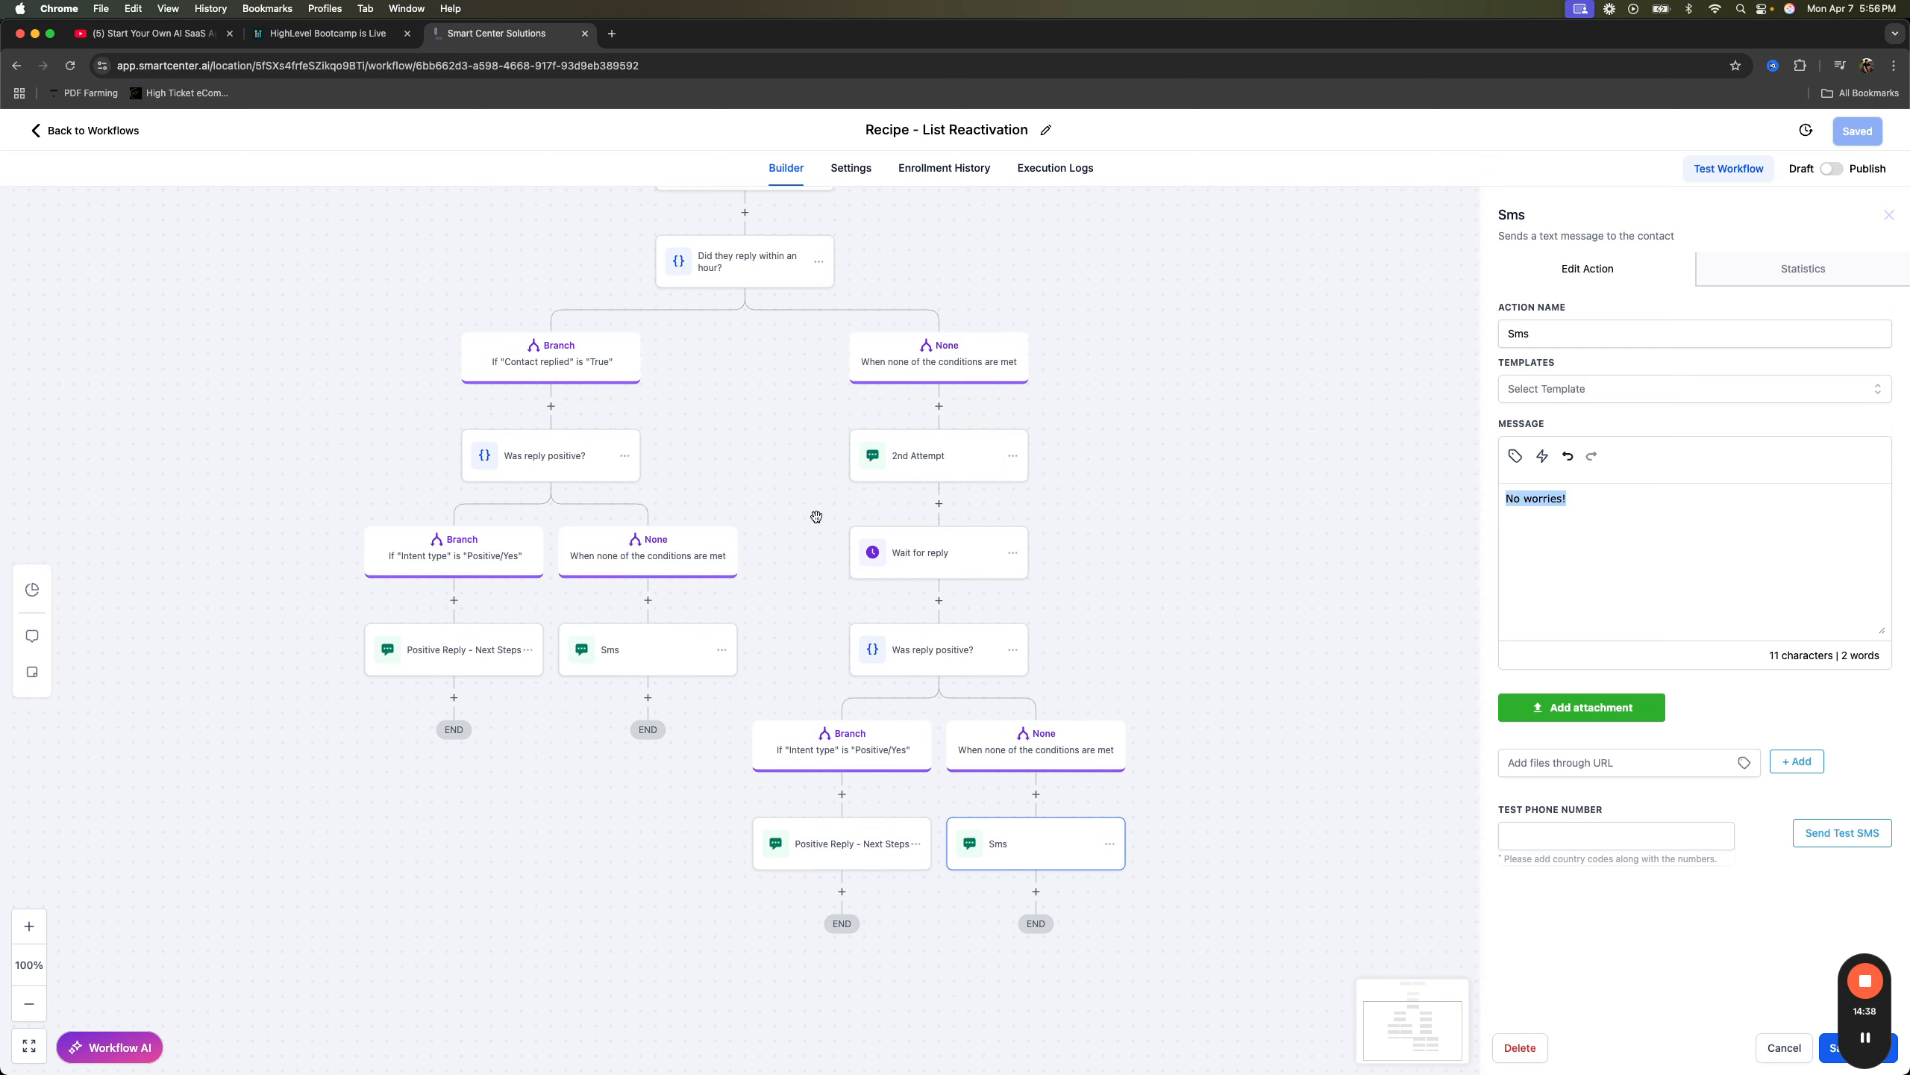
scroll(816, 516, up, 3)
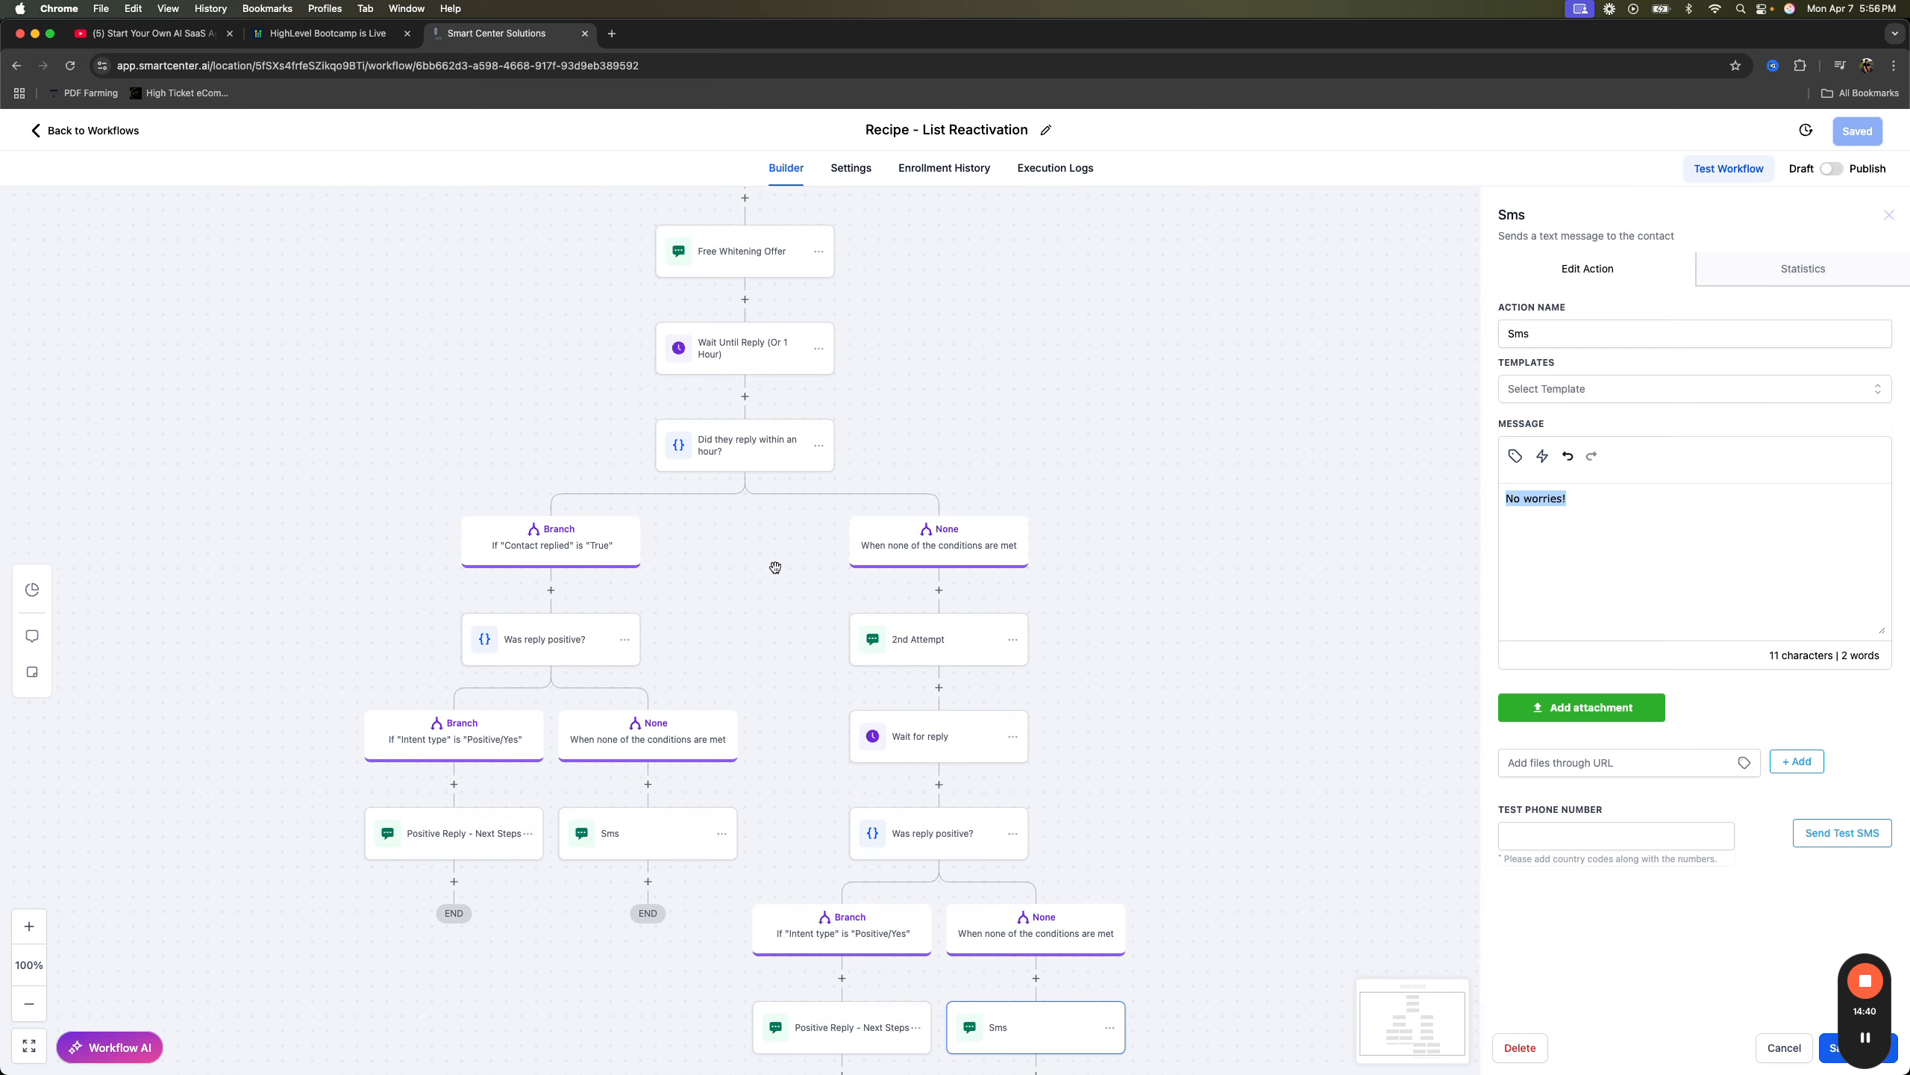
scroll(727, 549, down, 3)
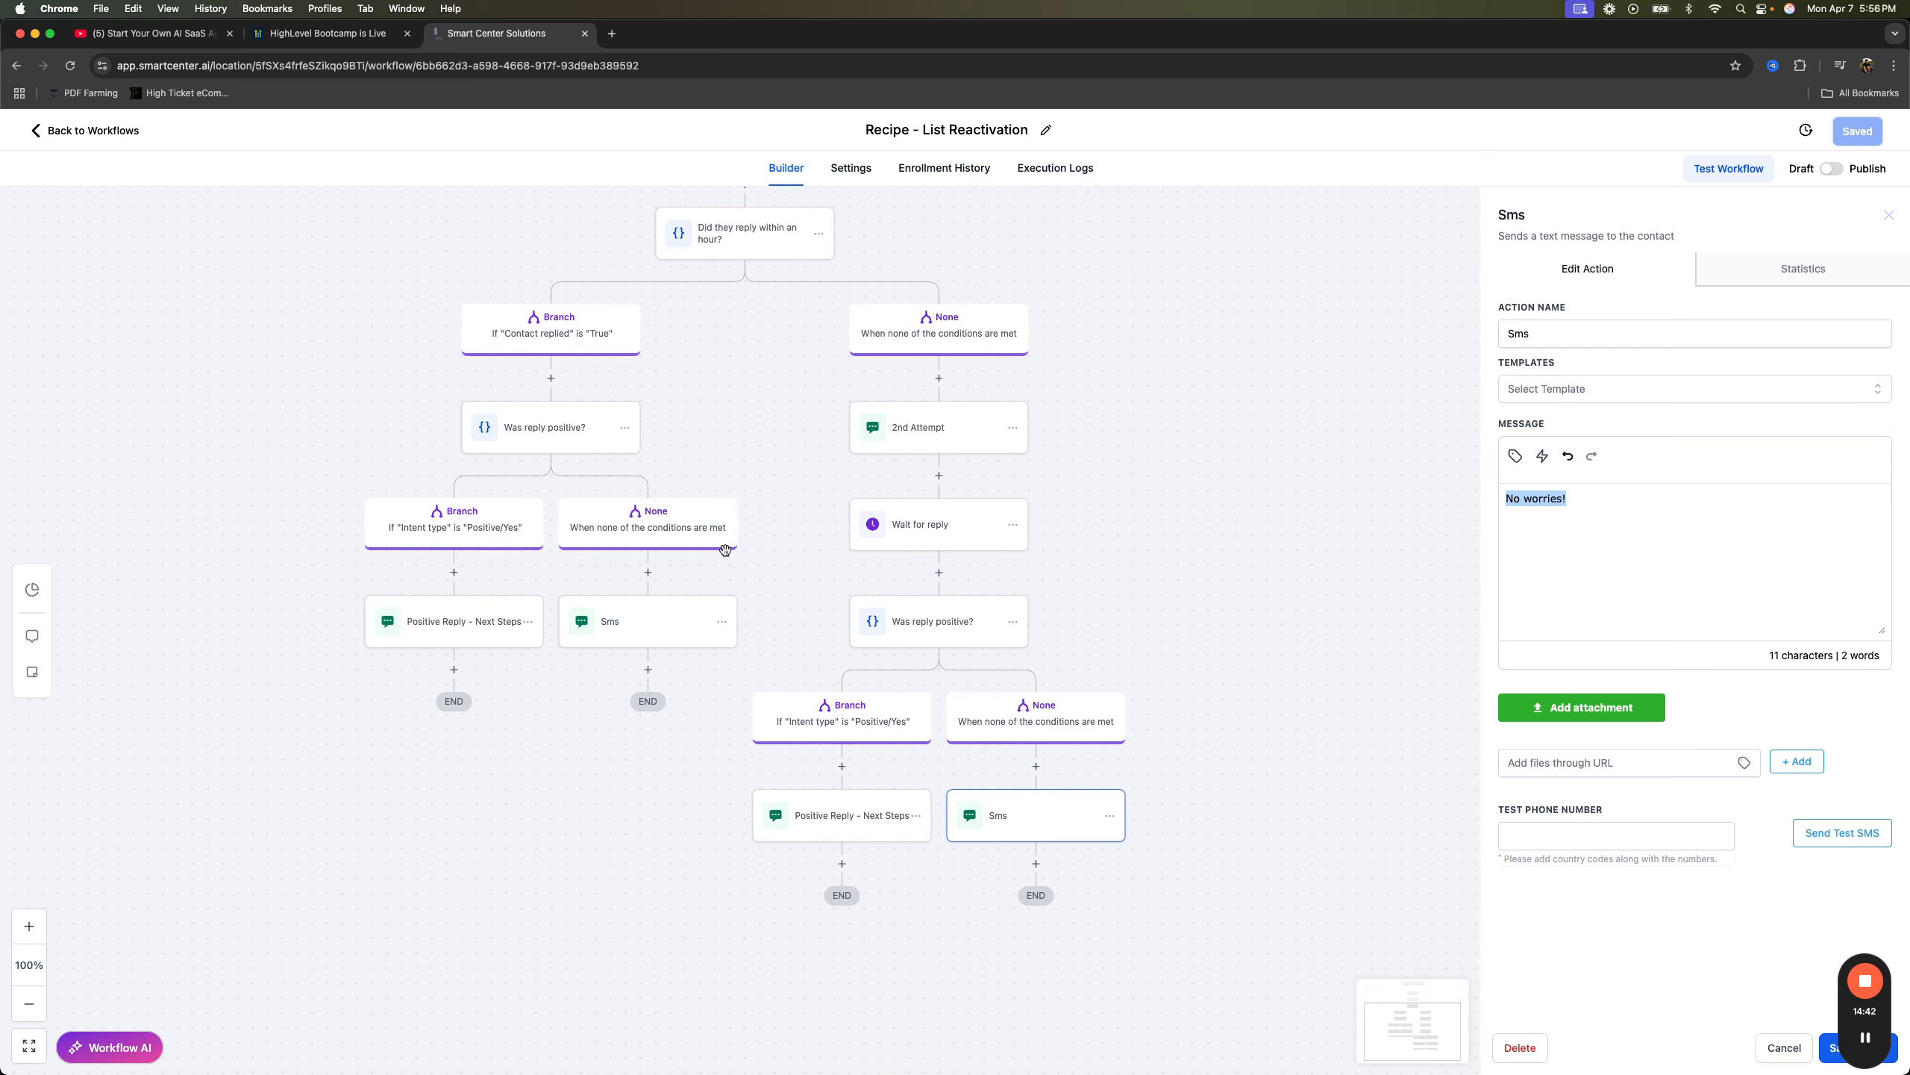
click(1550, 511)
double_click(1550, 500)
click(1587, 506)
click(1759, 1048)
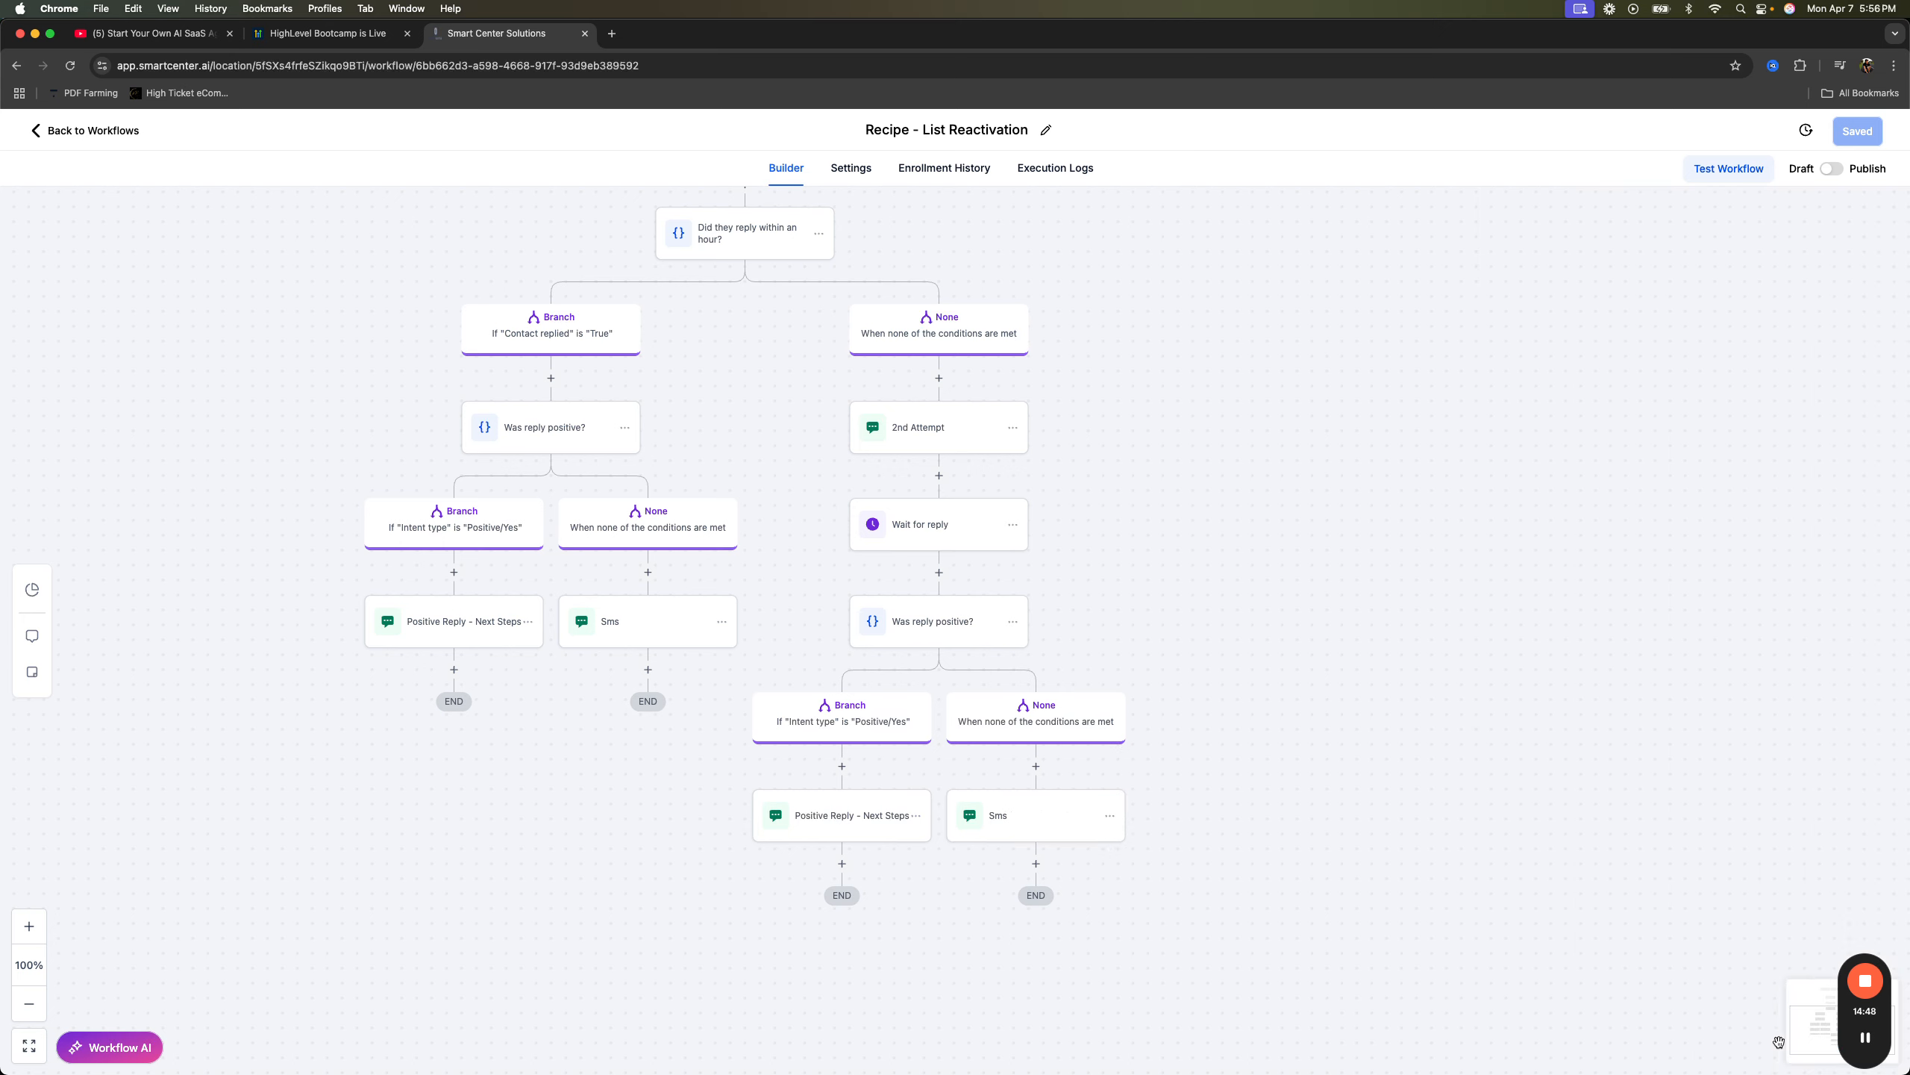
- Switch the List Reactivation workflow from Draft to Publish and save it
scroll(1139, 718, up, 6)
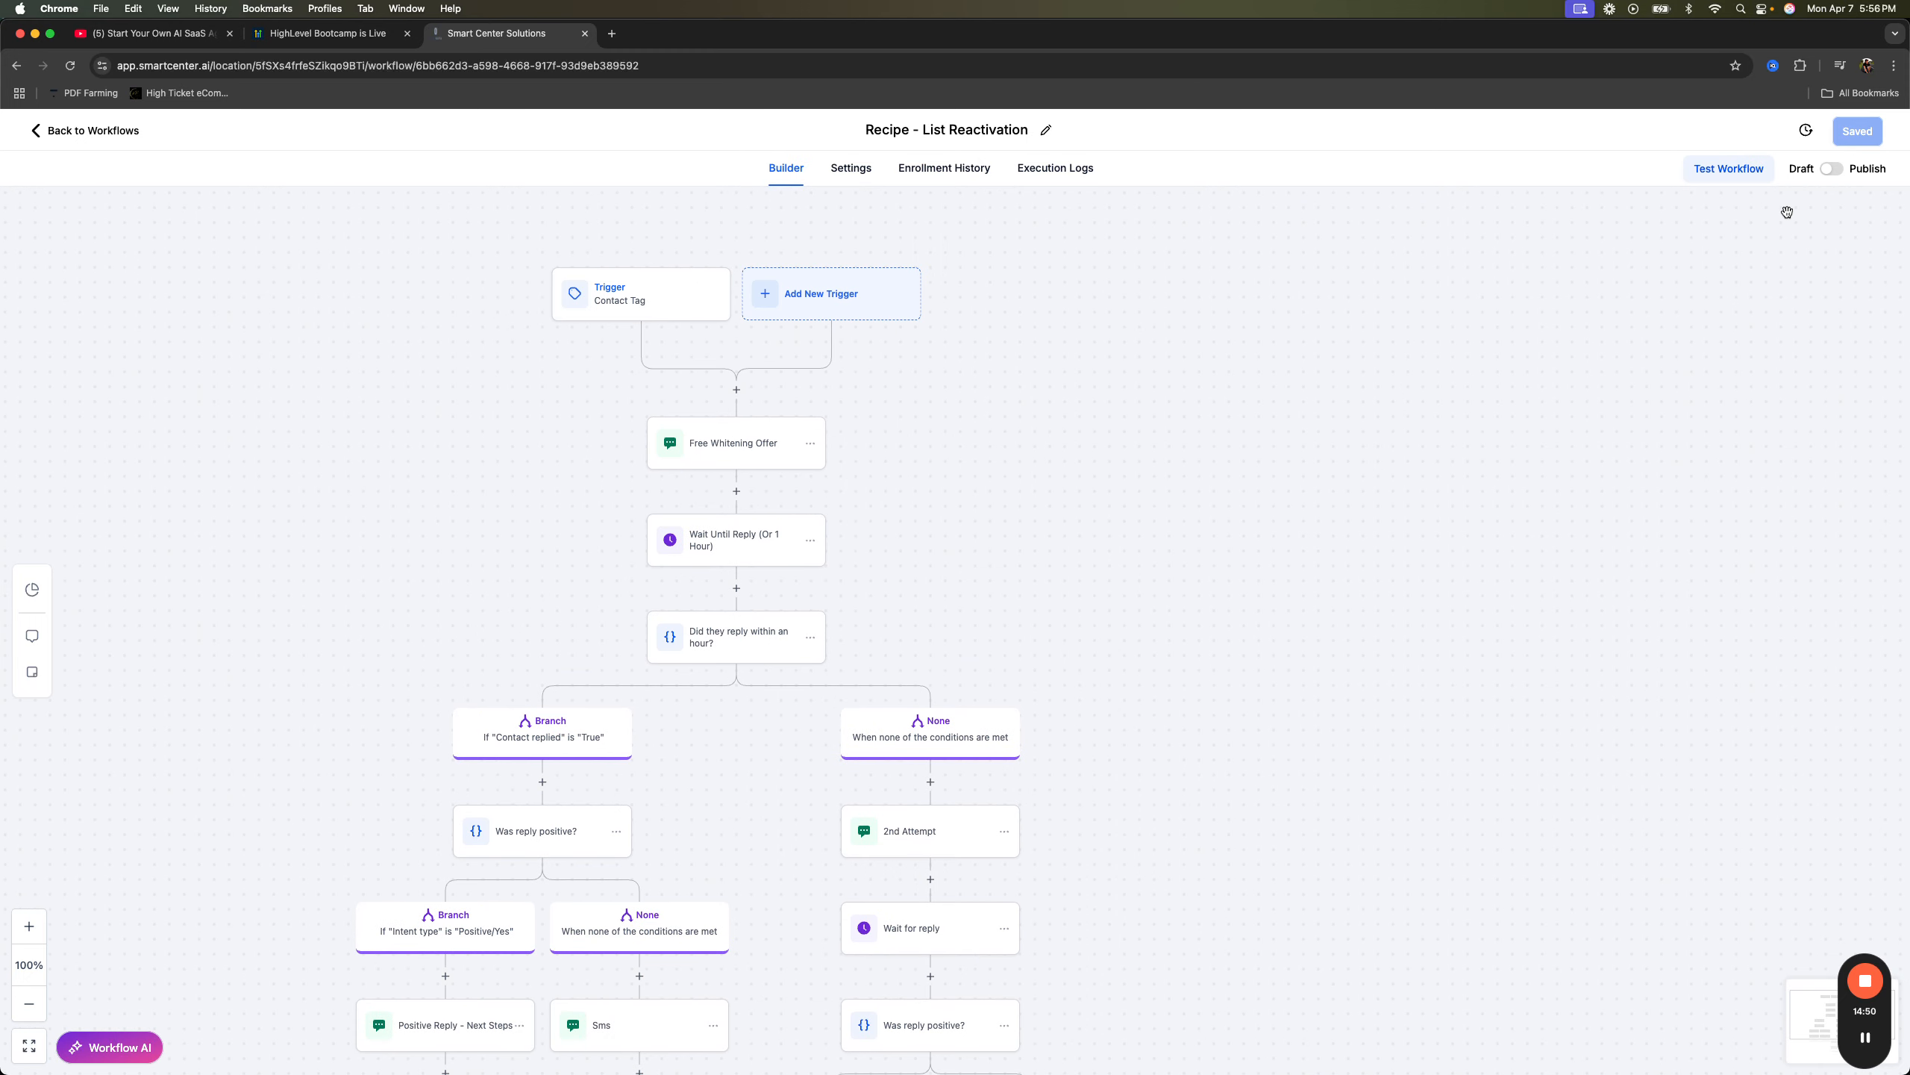
scroll(1061, 349, left, 1)
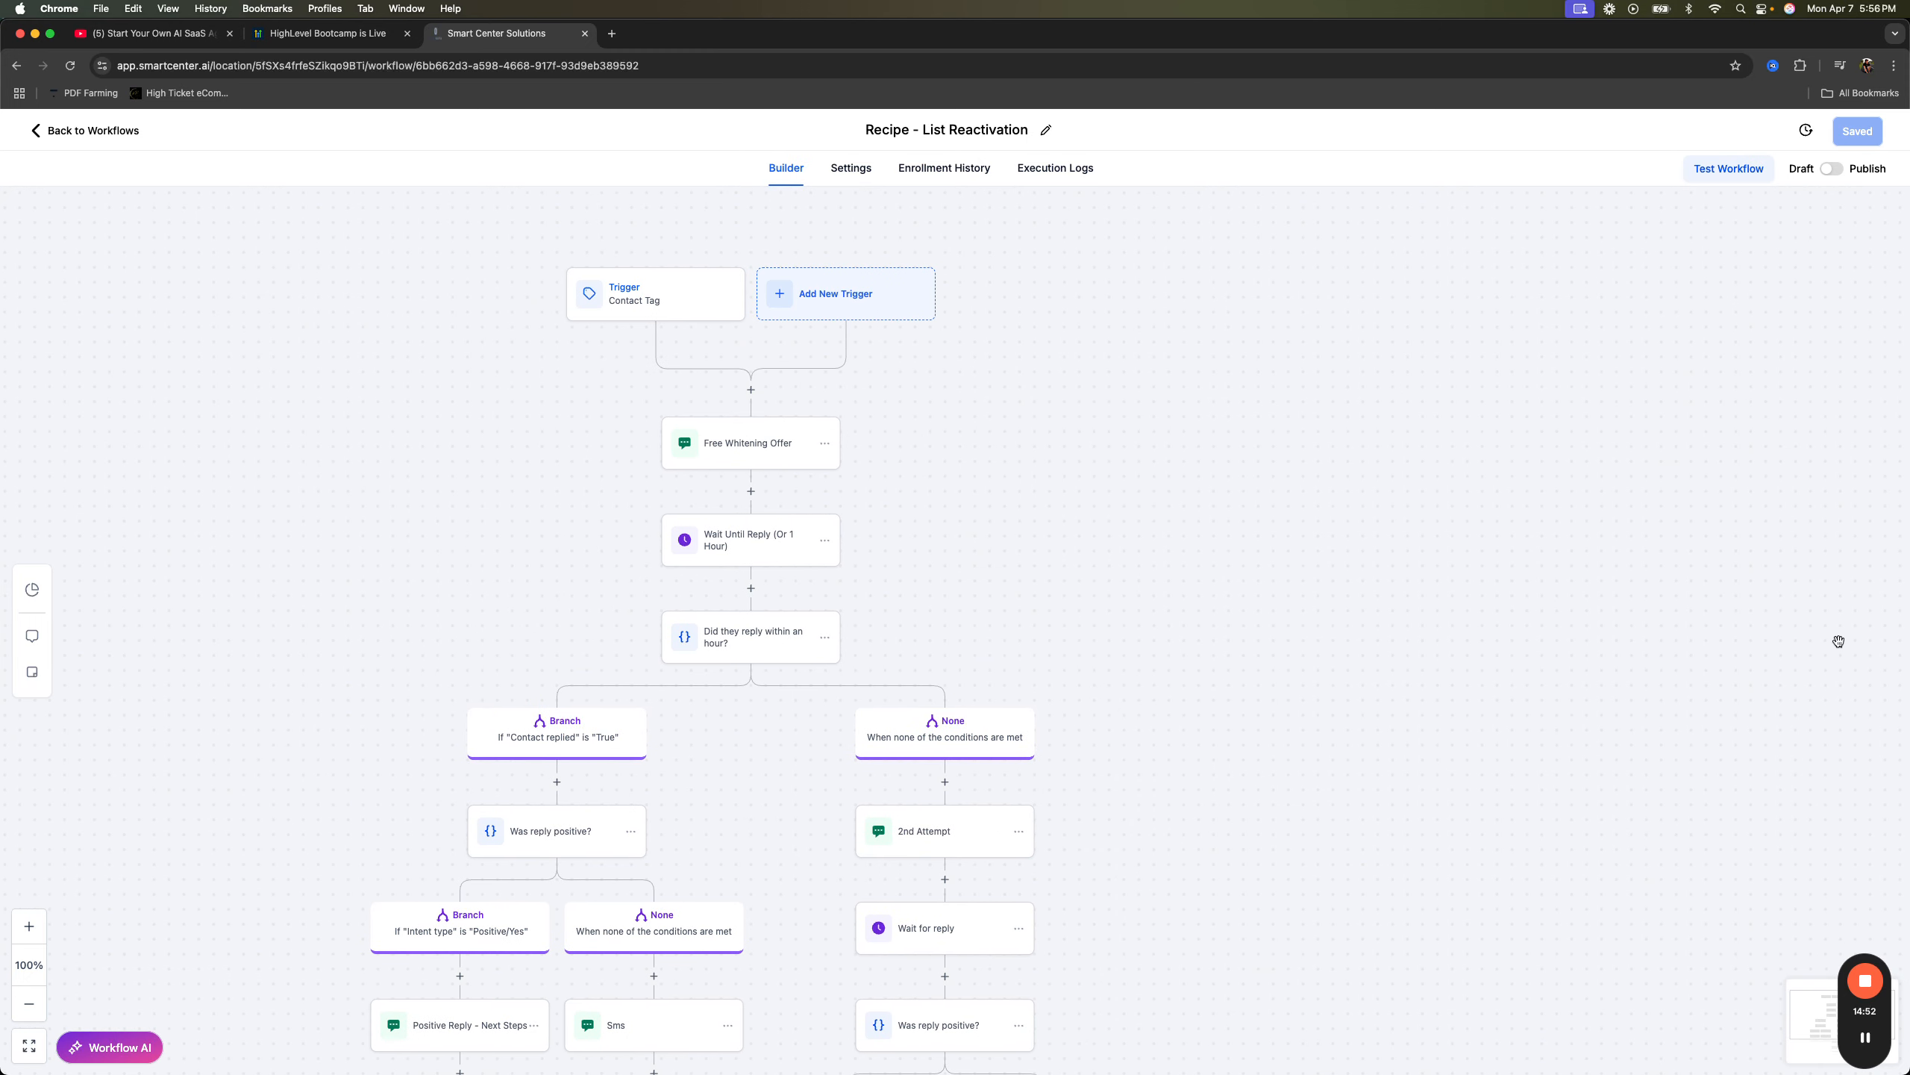
click(1866, 1038)
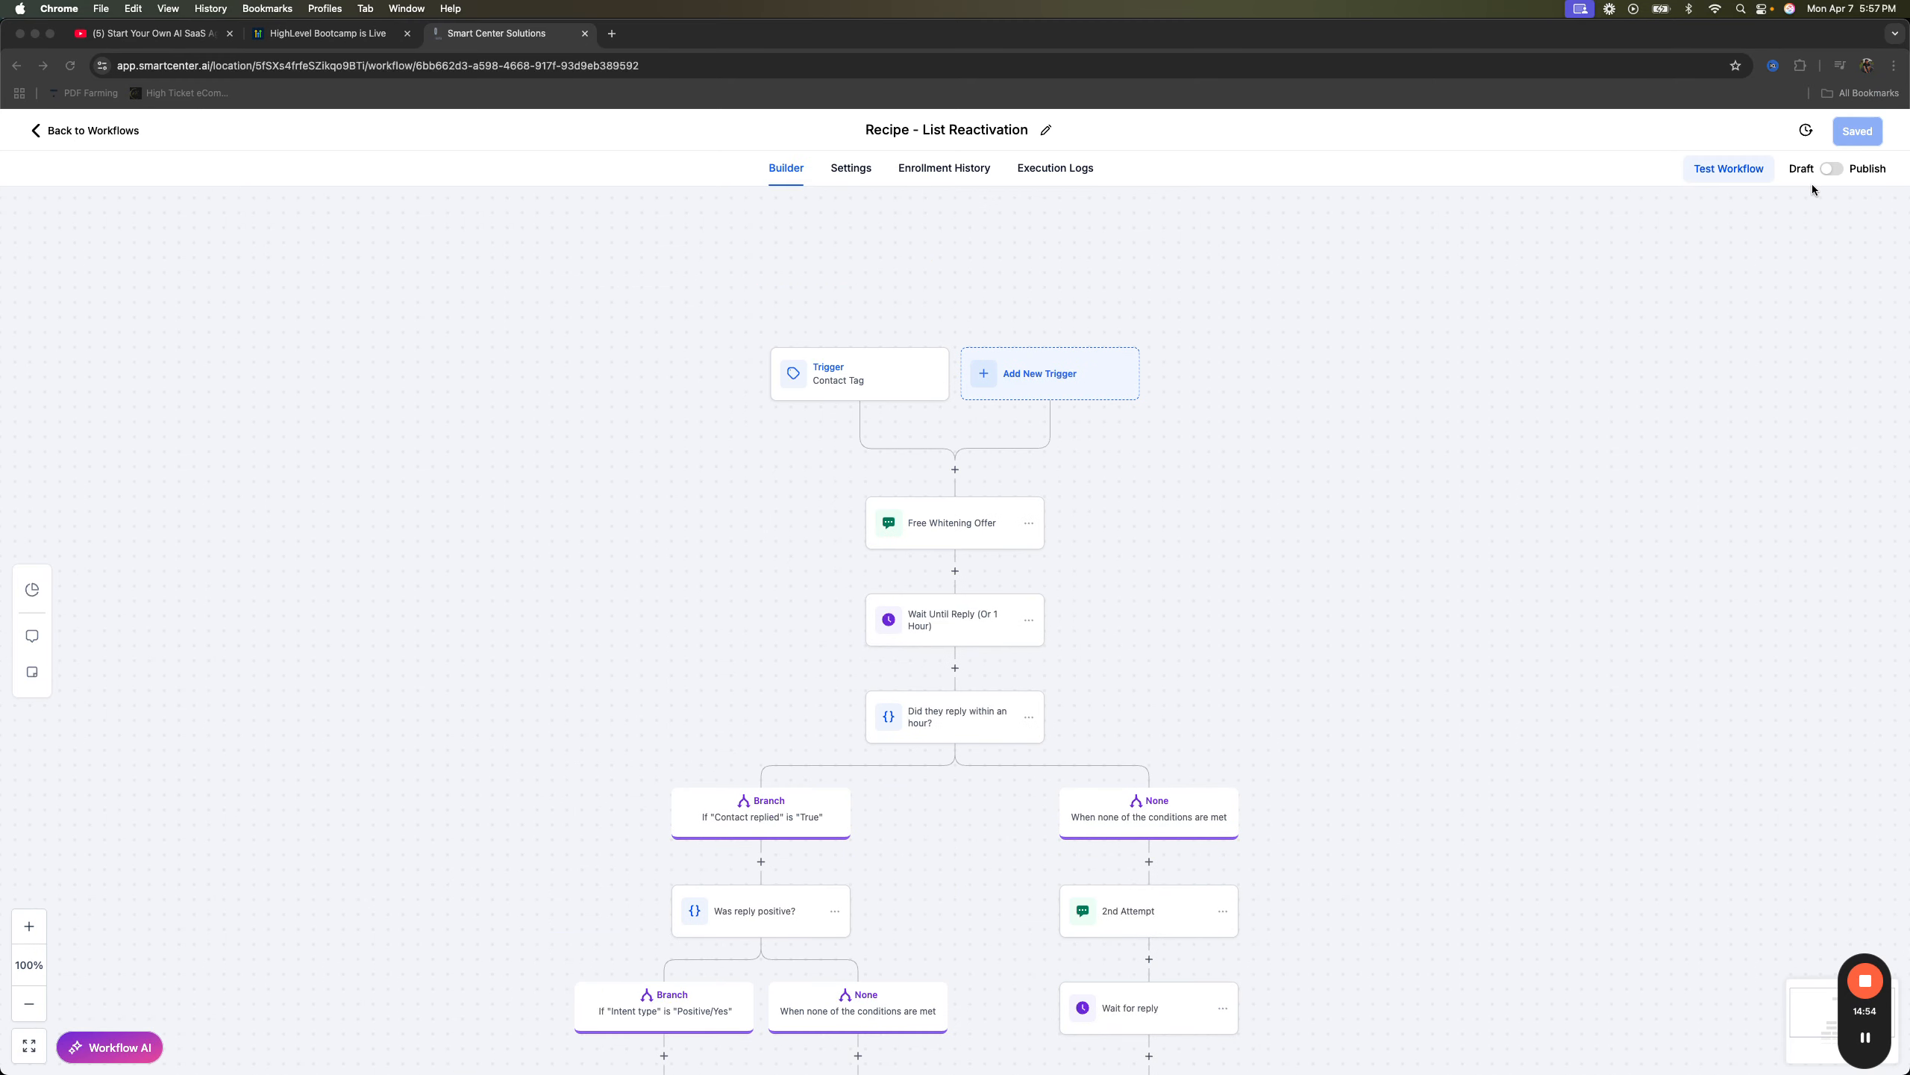
click(1833, 167)
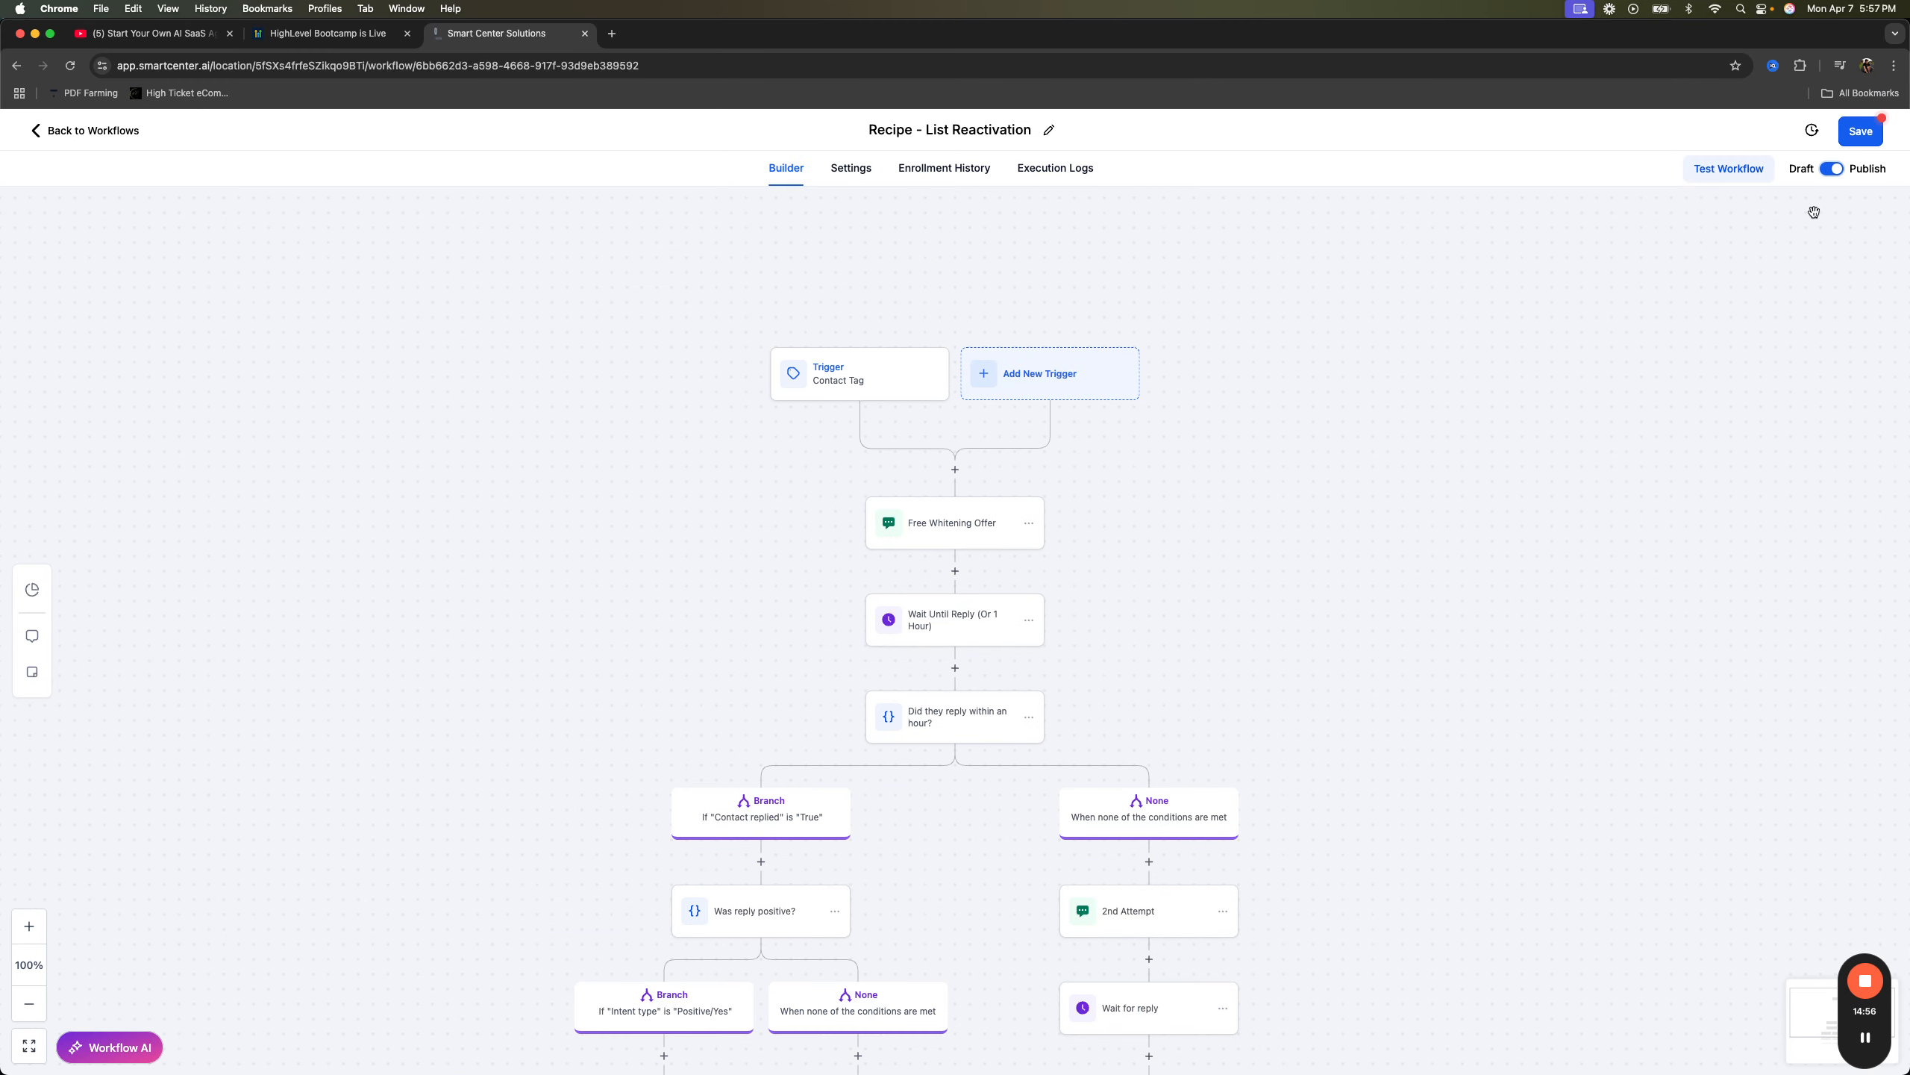
click(1860, 133)
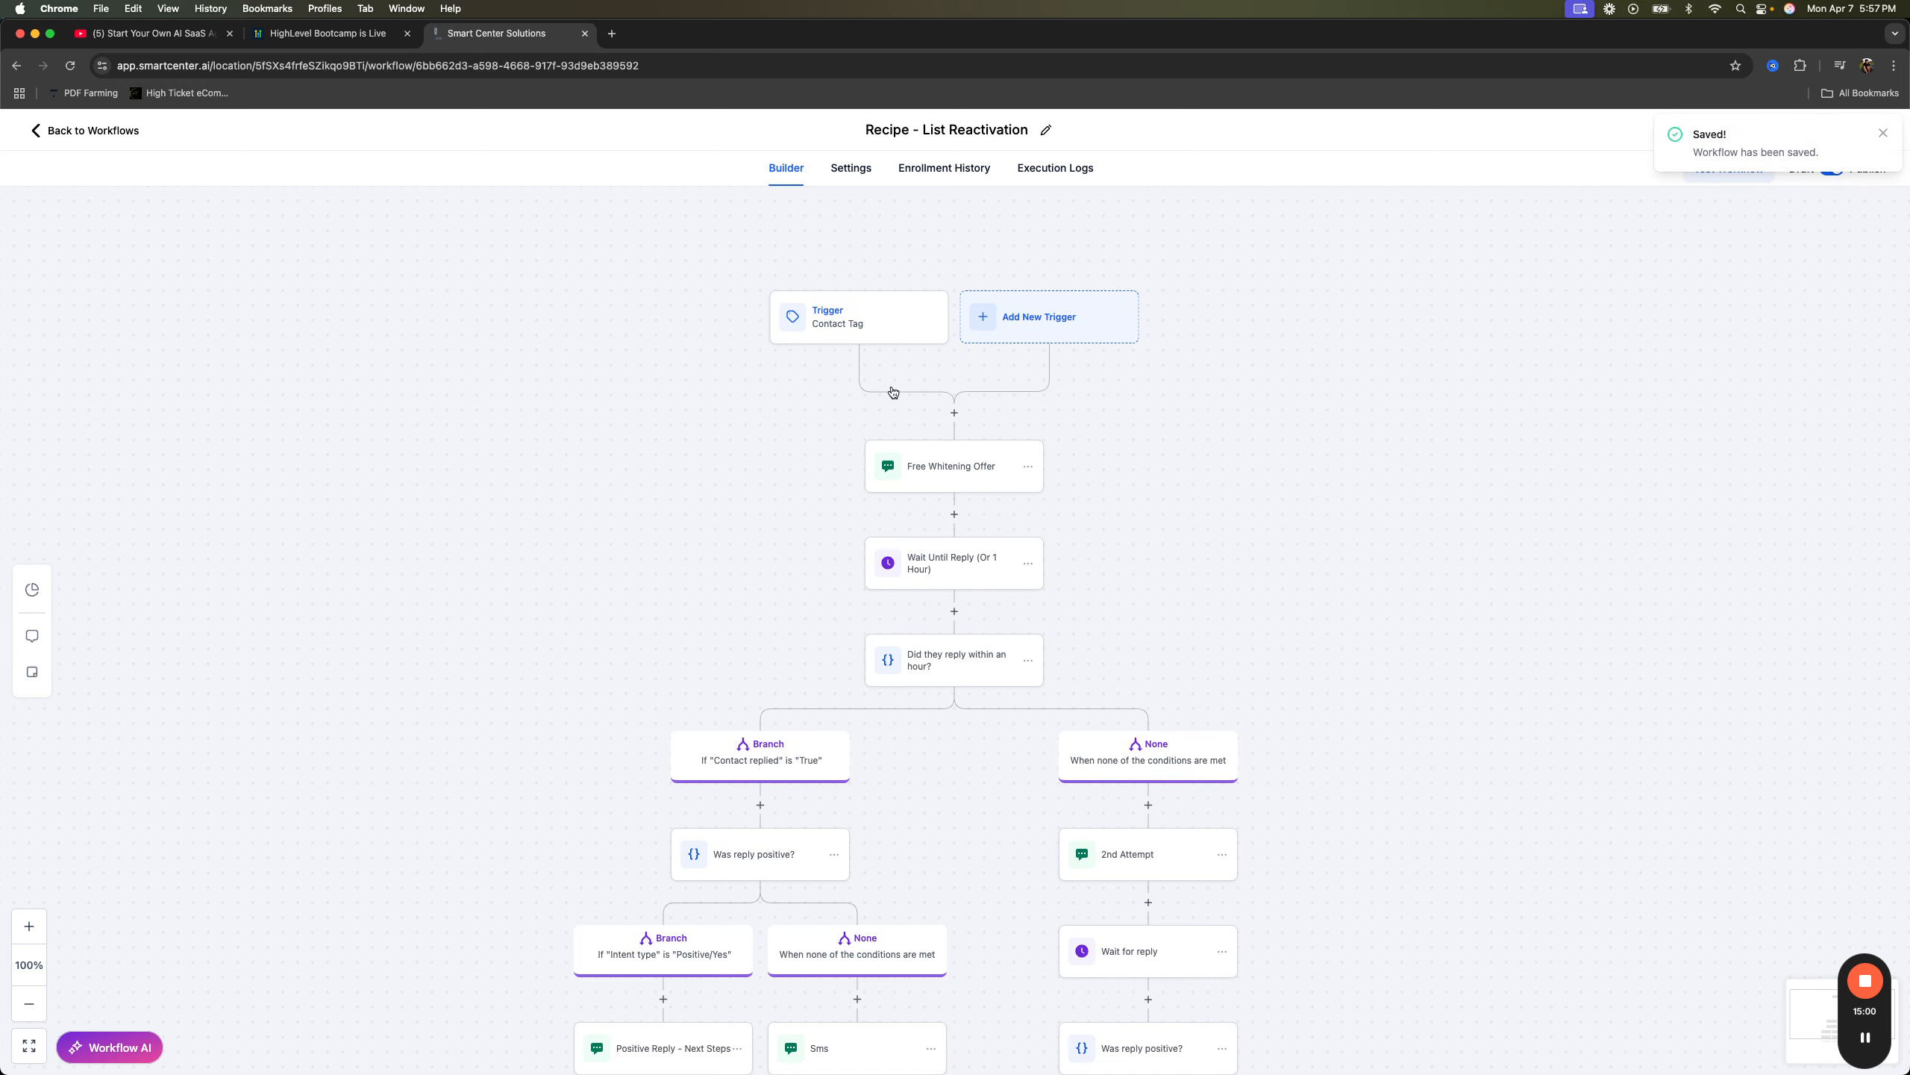
- Leave the workflow for the Contacts list, try selecting and deselecting all listed contacts, and search the contacts for nurture-lead
click(90, 130)
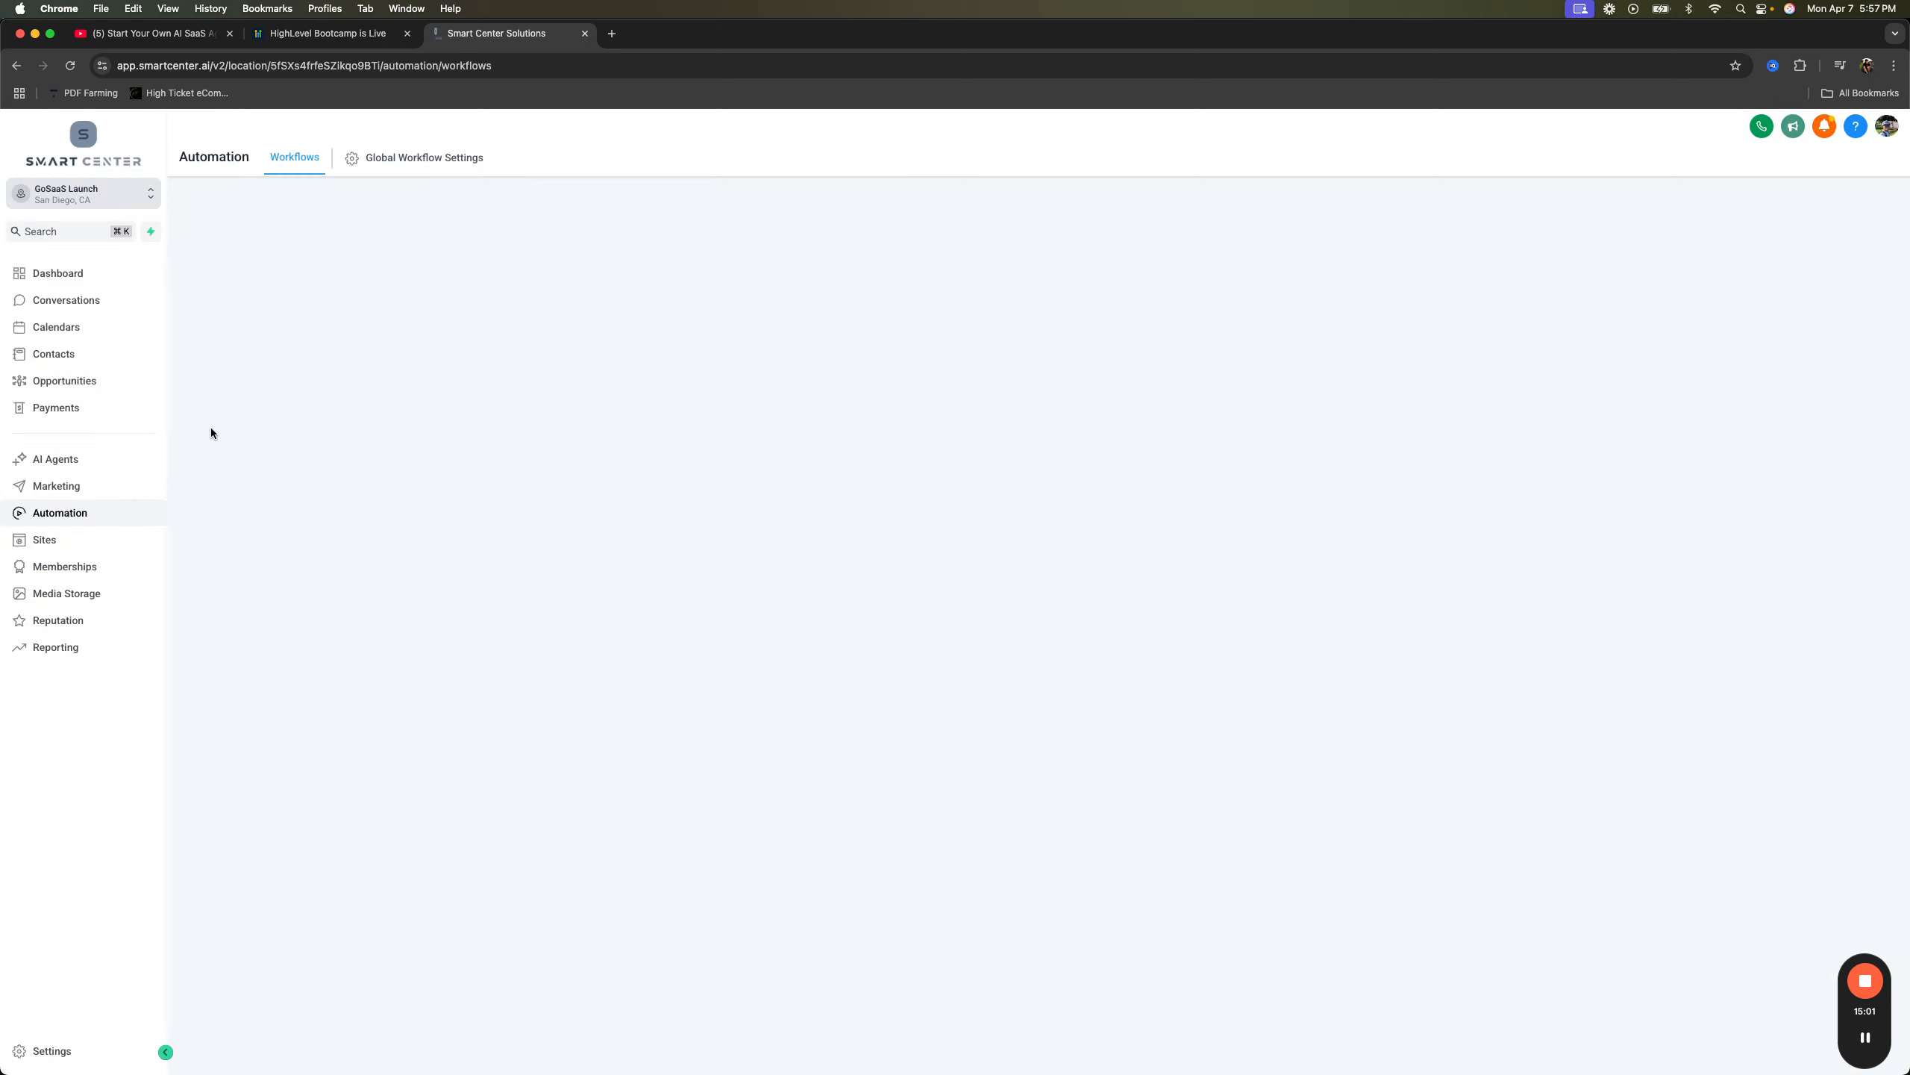
click(53, 354)
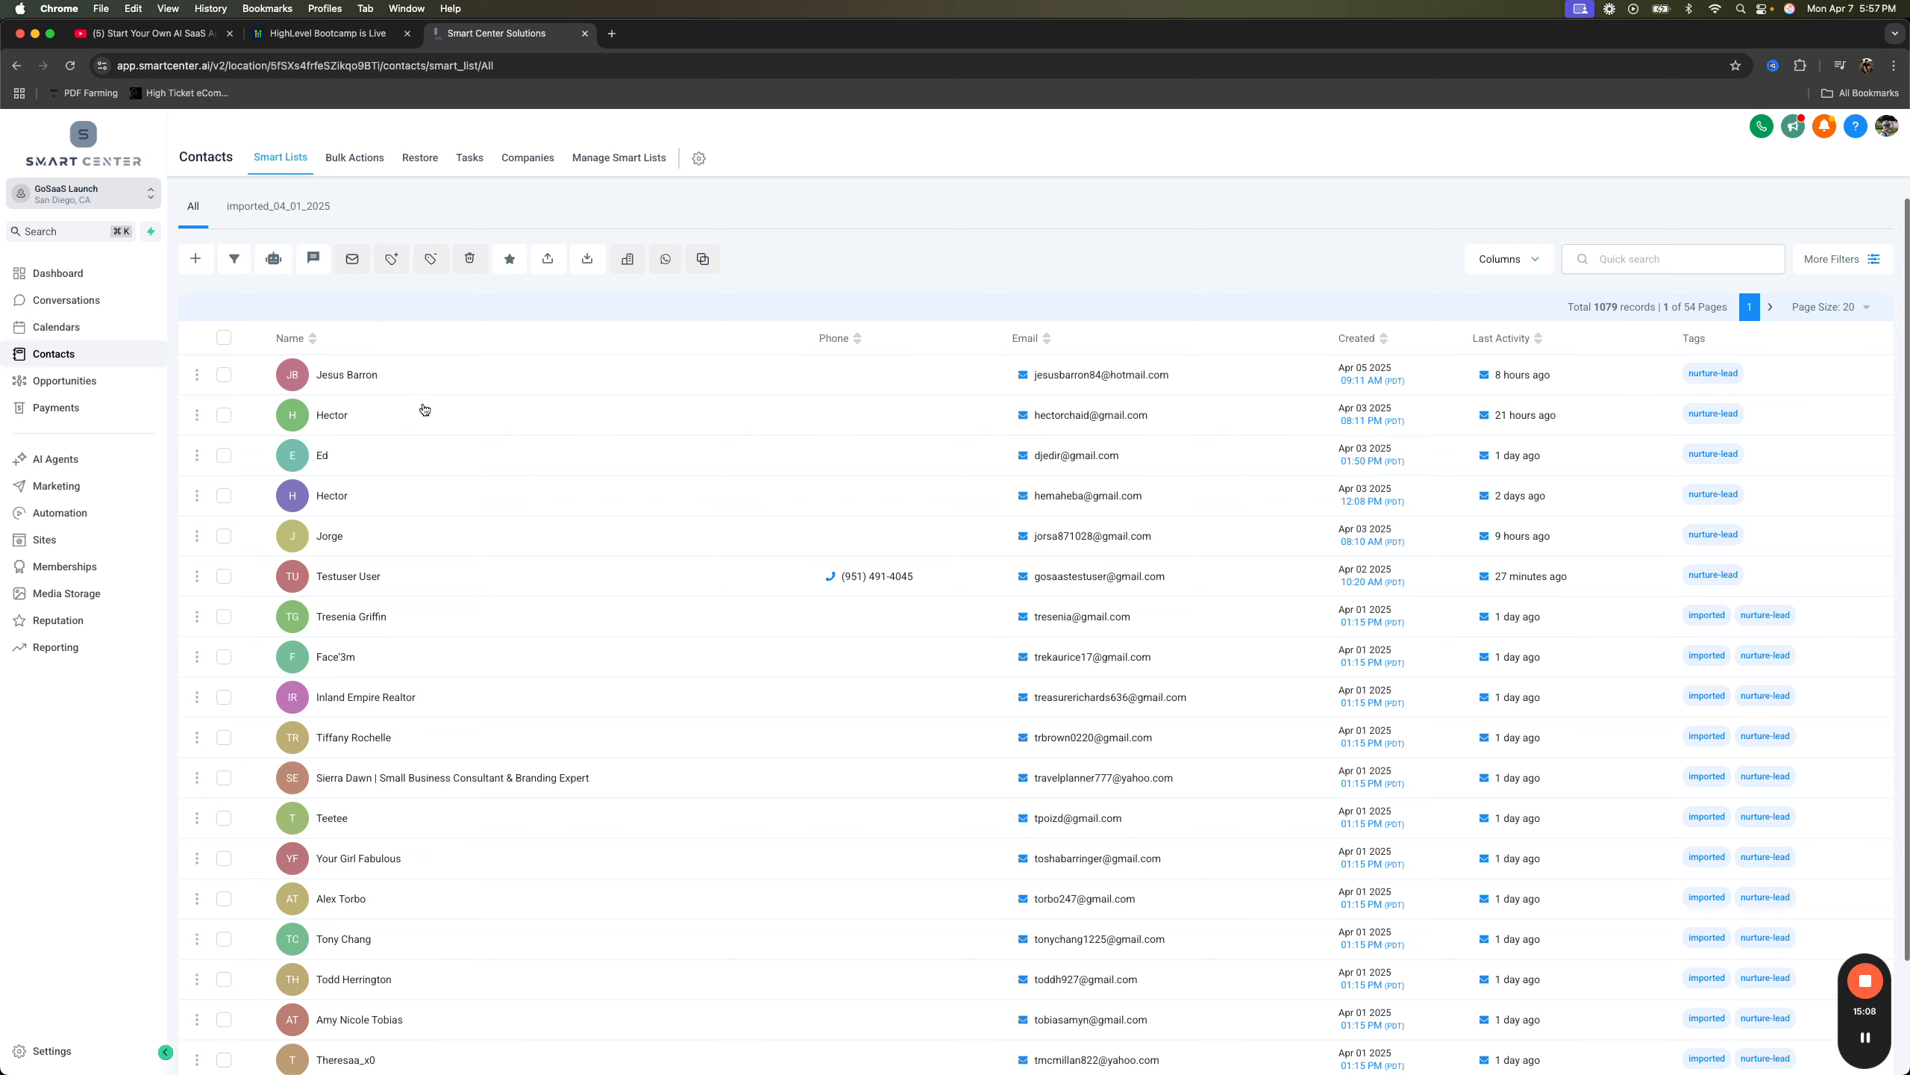
click(223, 338)
click(224, 338)
click(1614, 256)
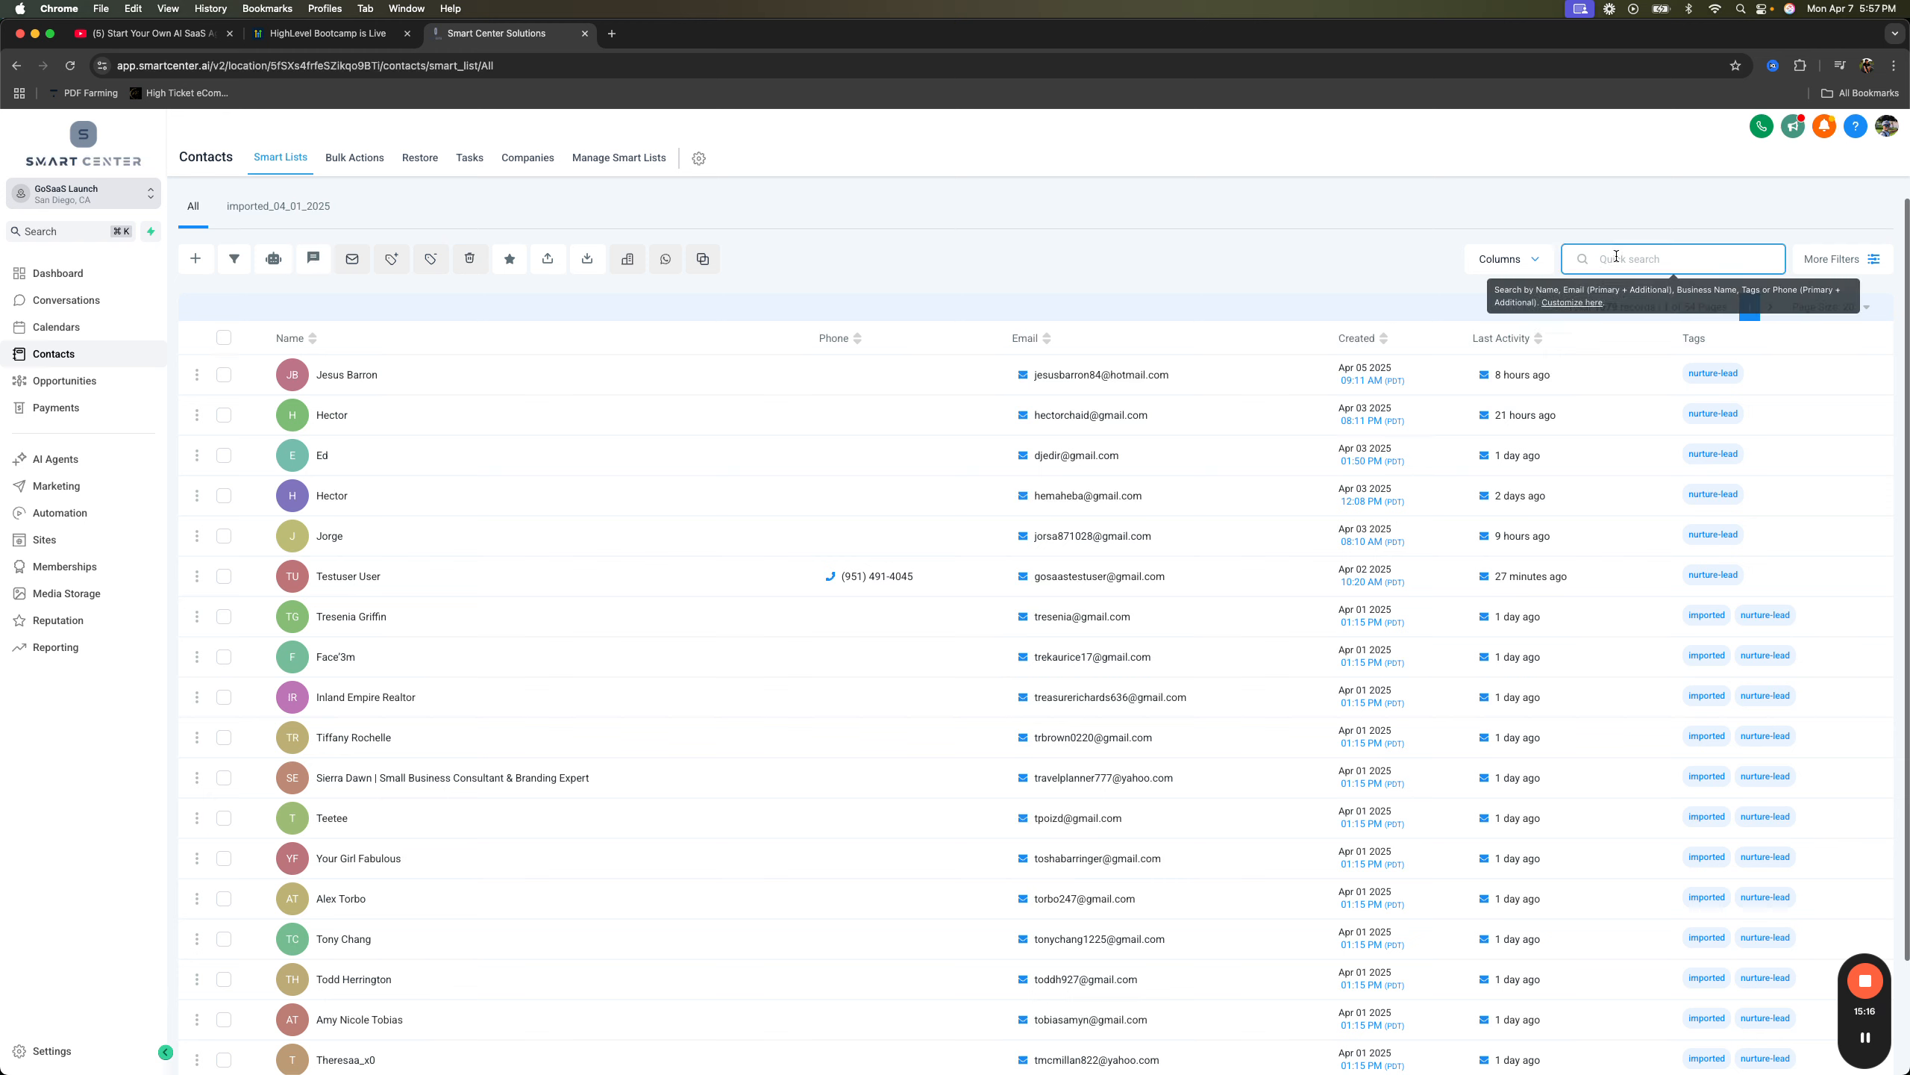
text(nurture)
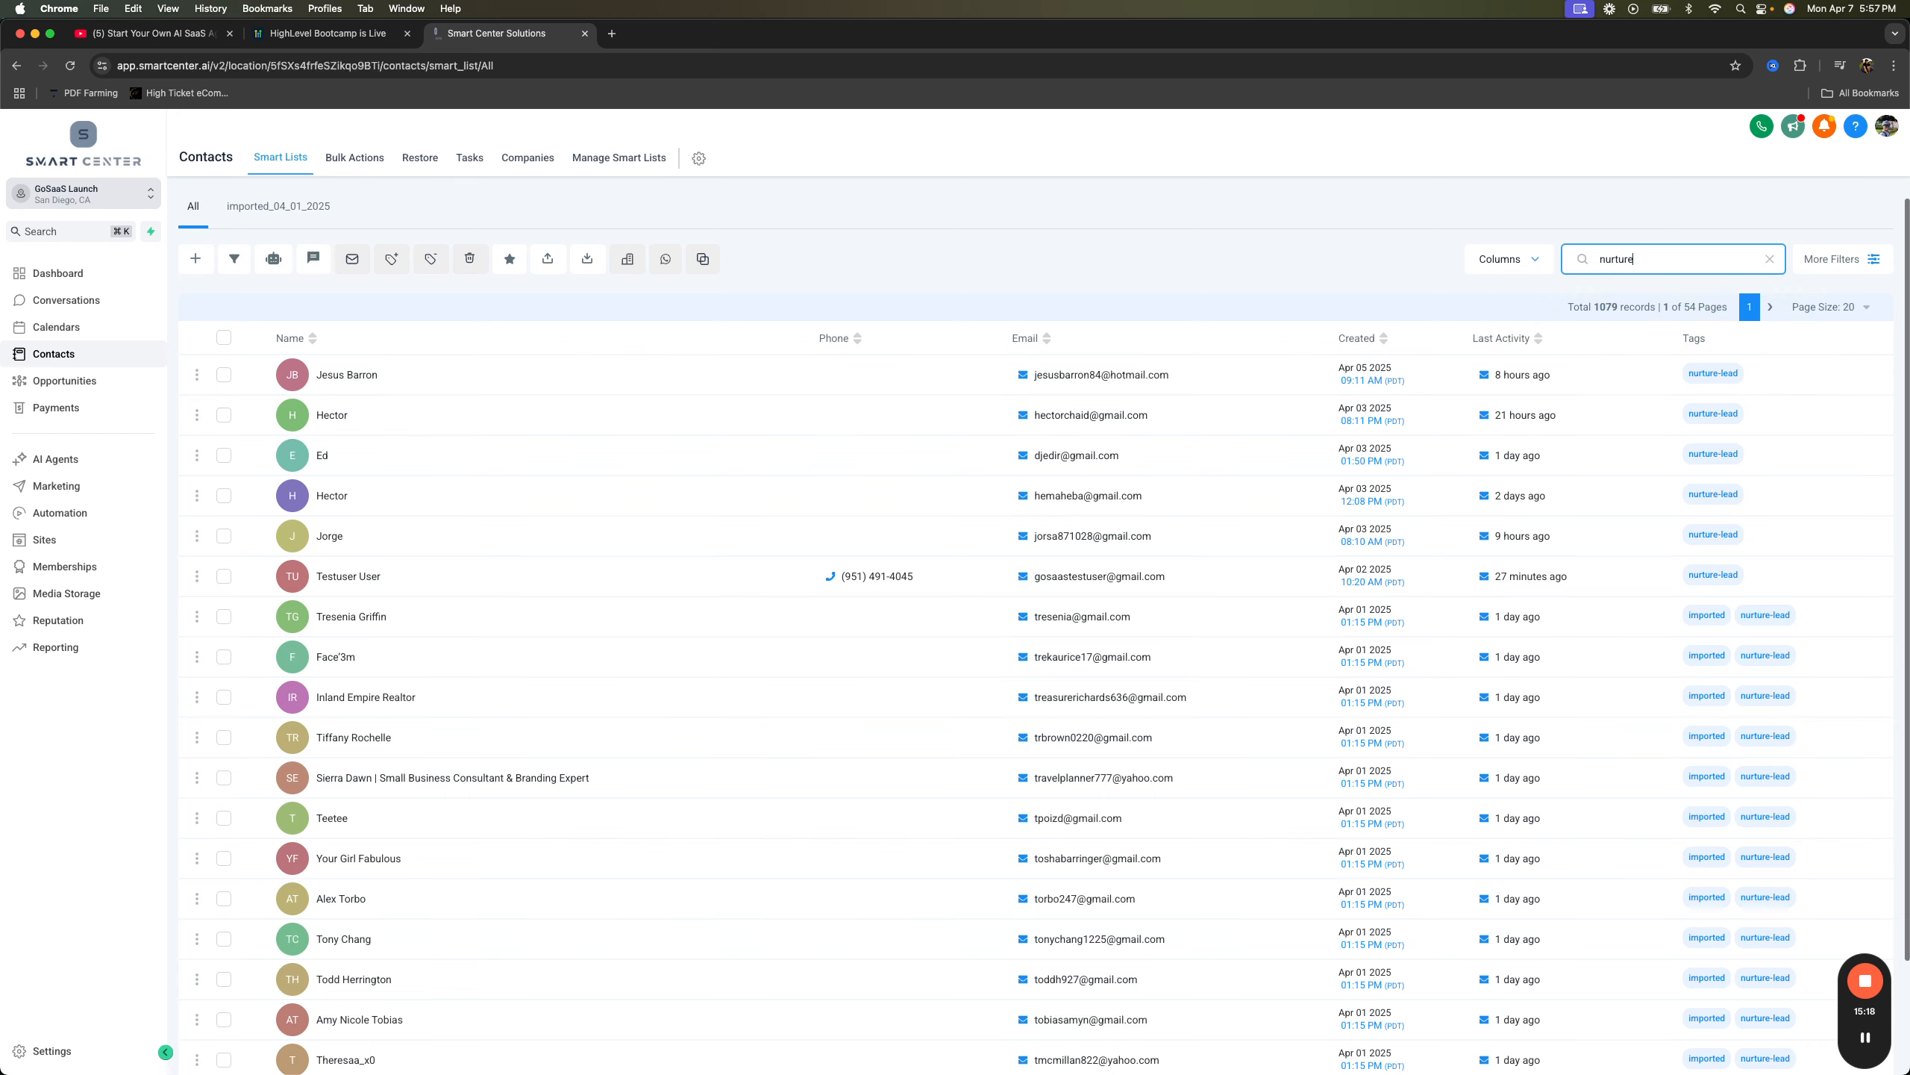
text(-lead)
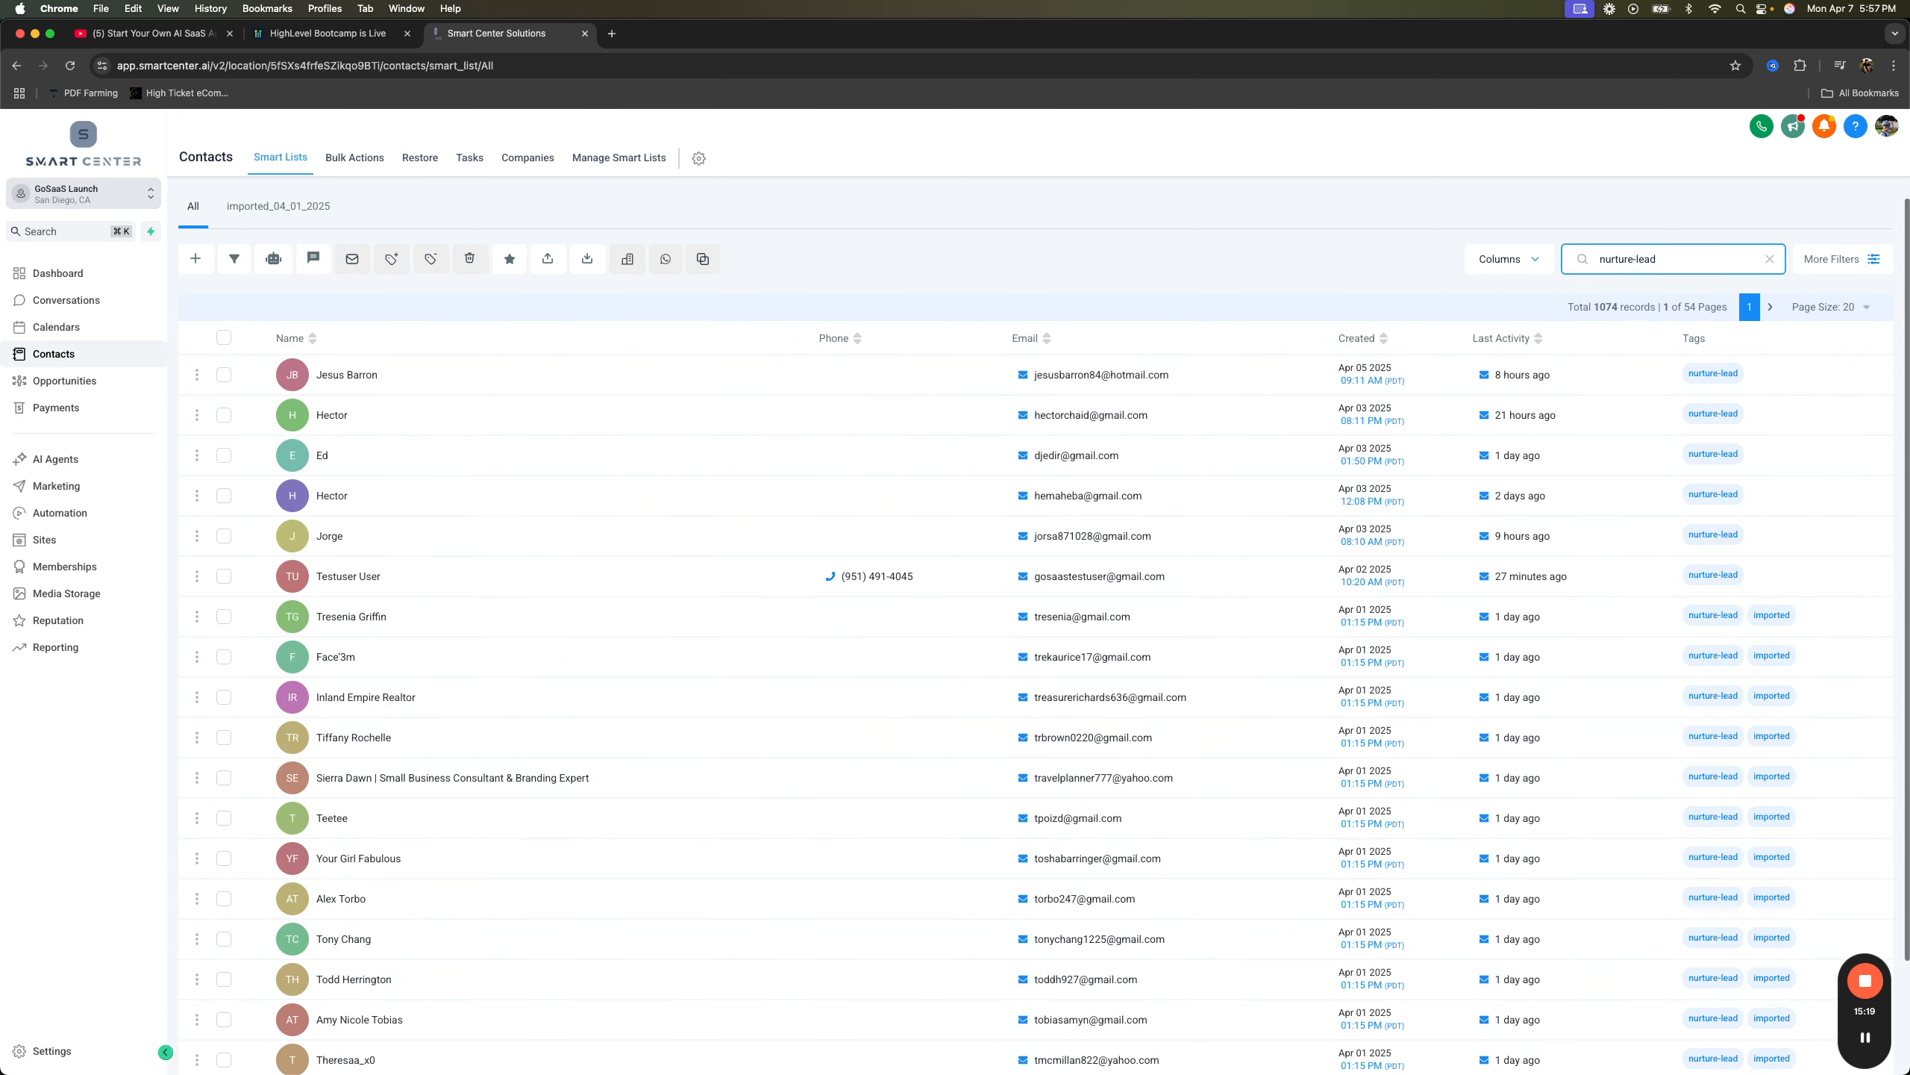
- Clear the contact search and try a bulk action named List Reactivation adding the list-reactivation tag to all contacts on the page, cancelling it
key(super+BackSpace)
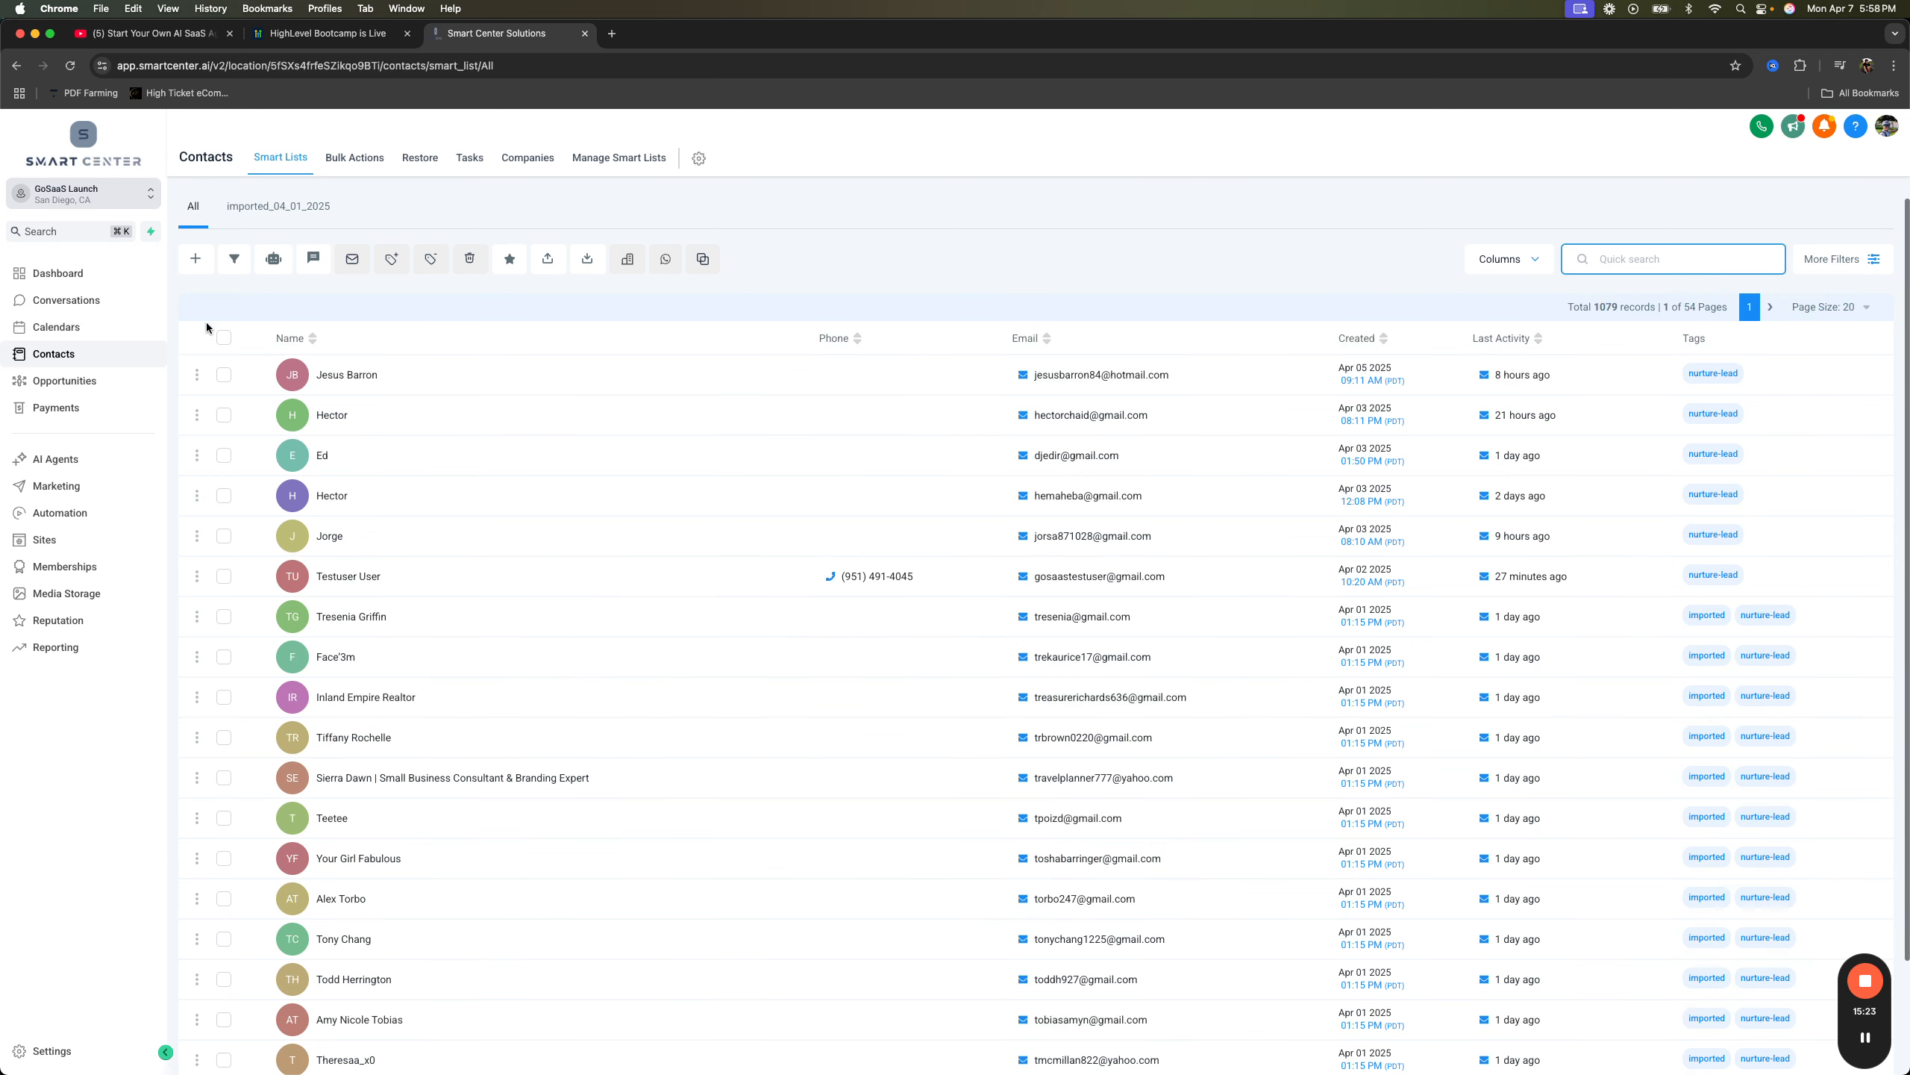
click(223, 338)
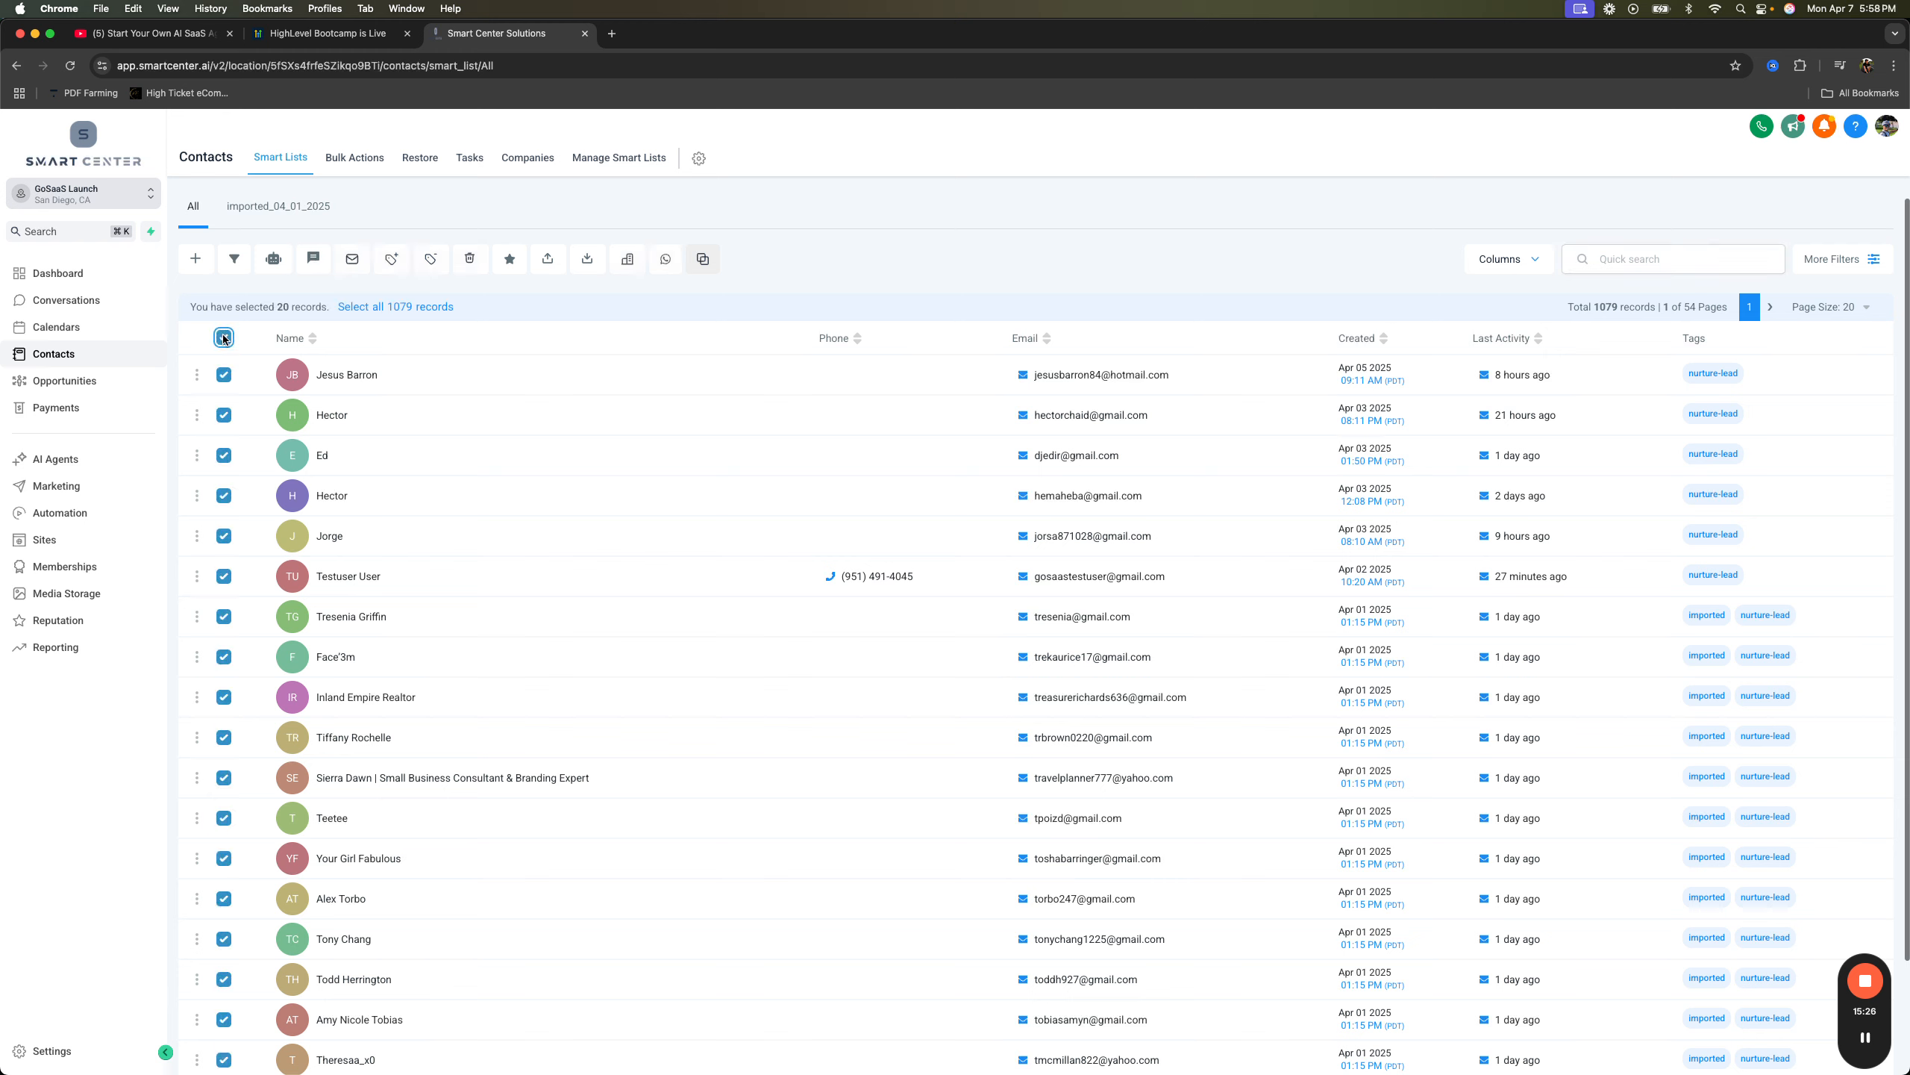
click(402, 266)
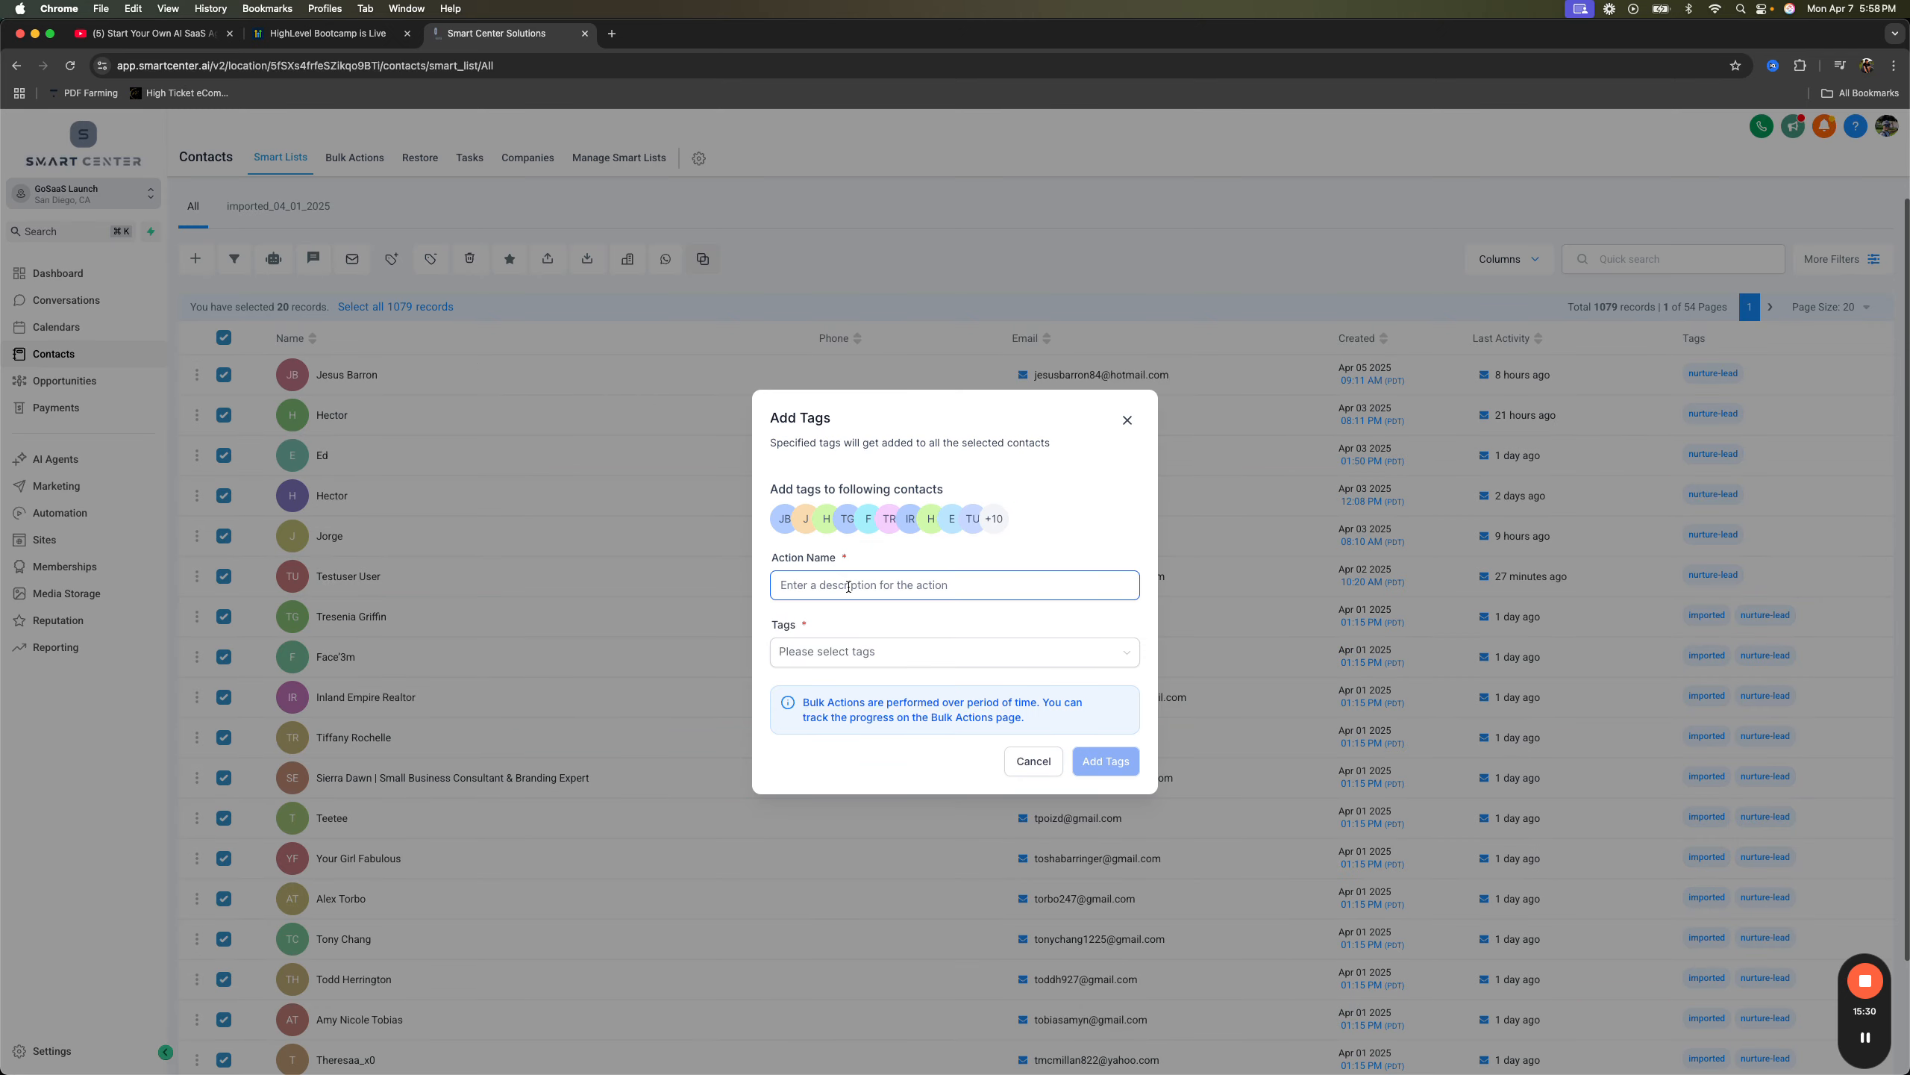
click(848, 587)
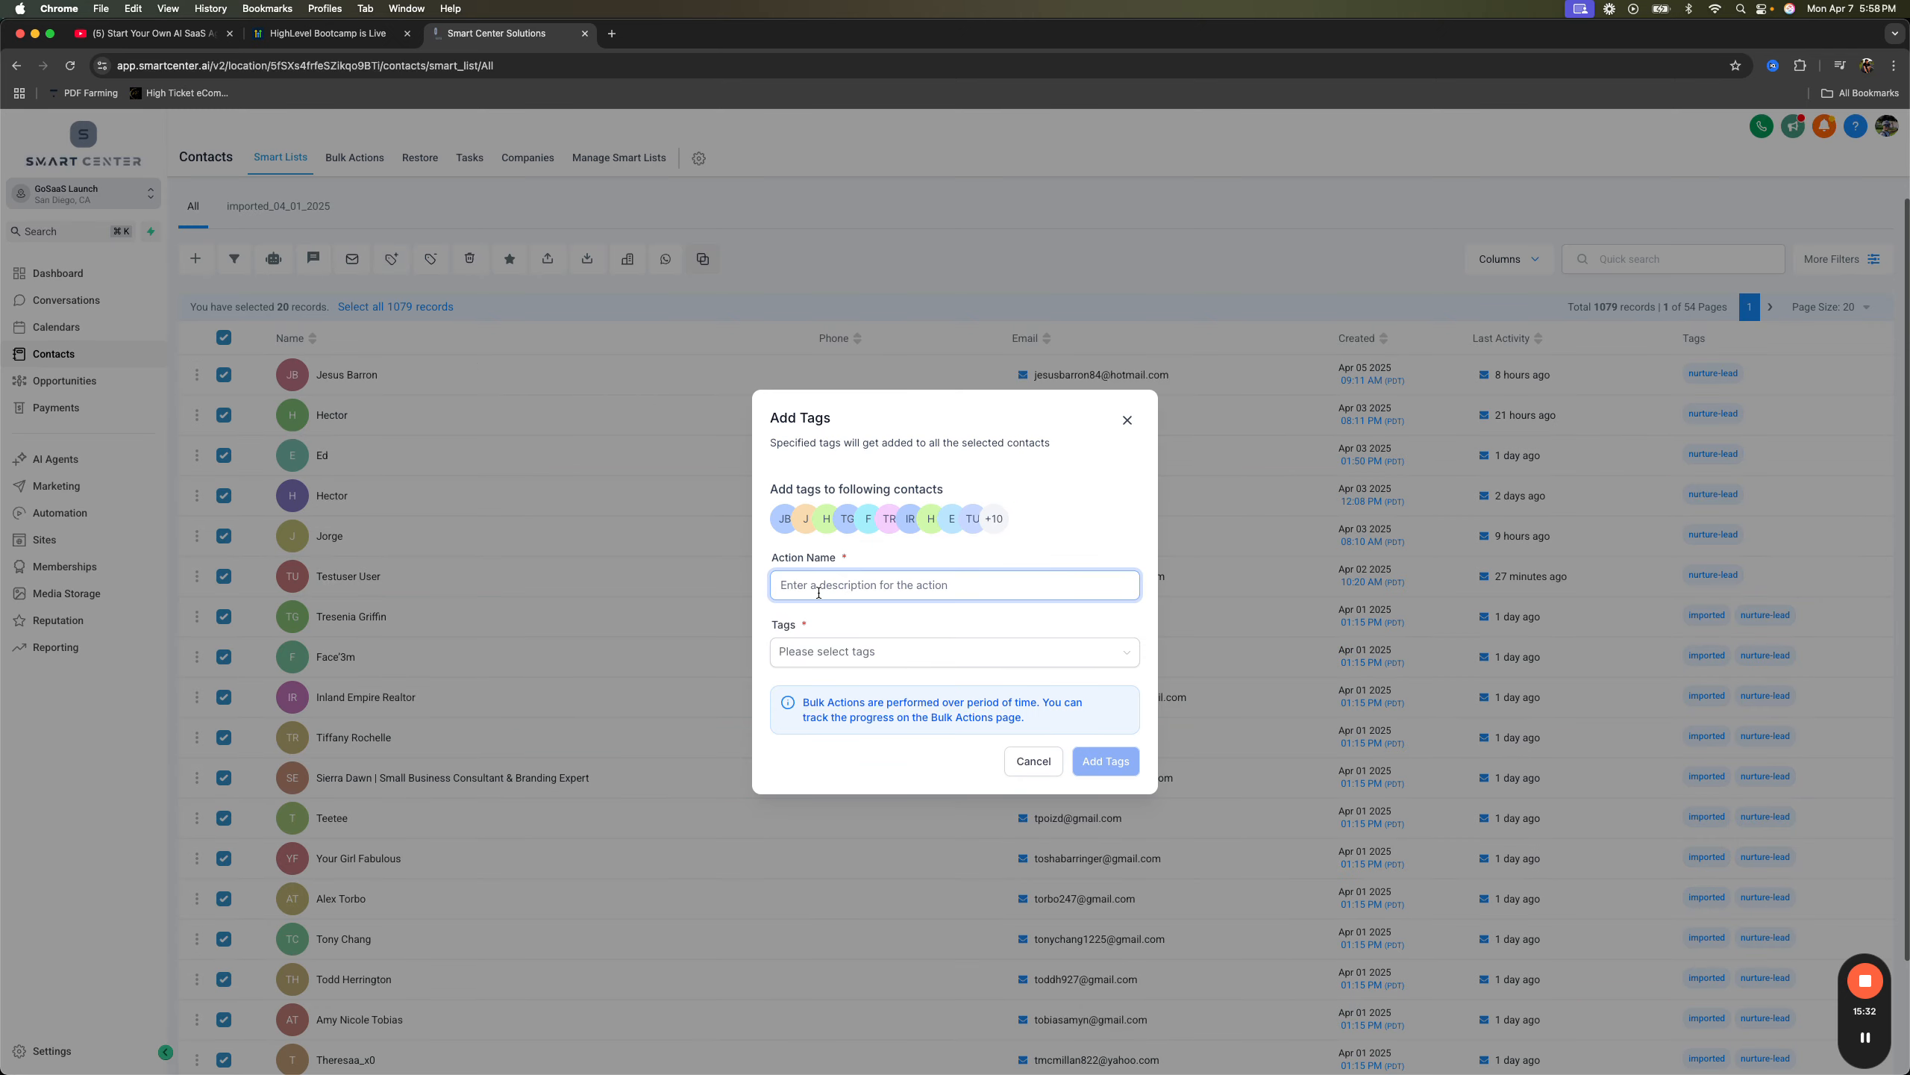
text(List Reactivation)
click(848, 654)
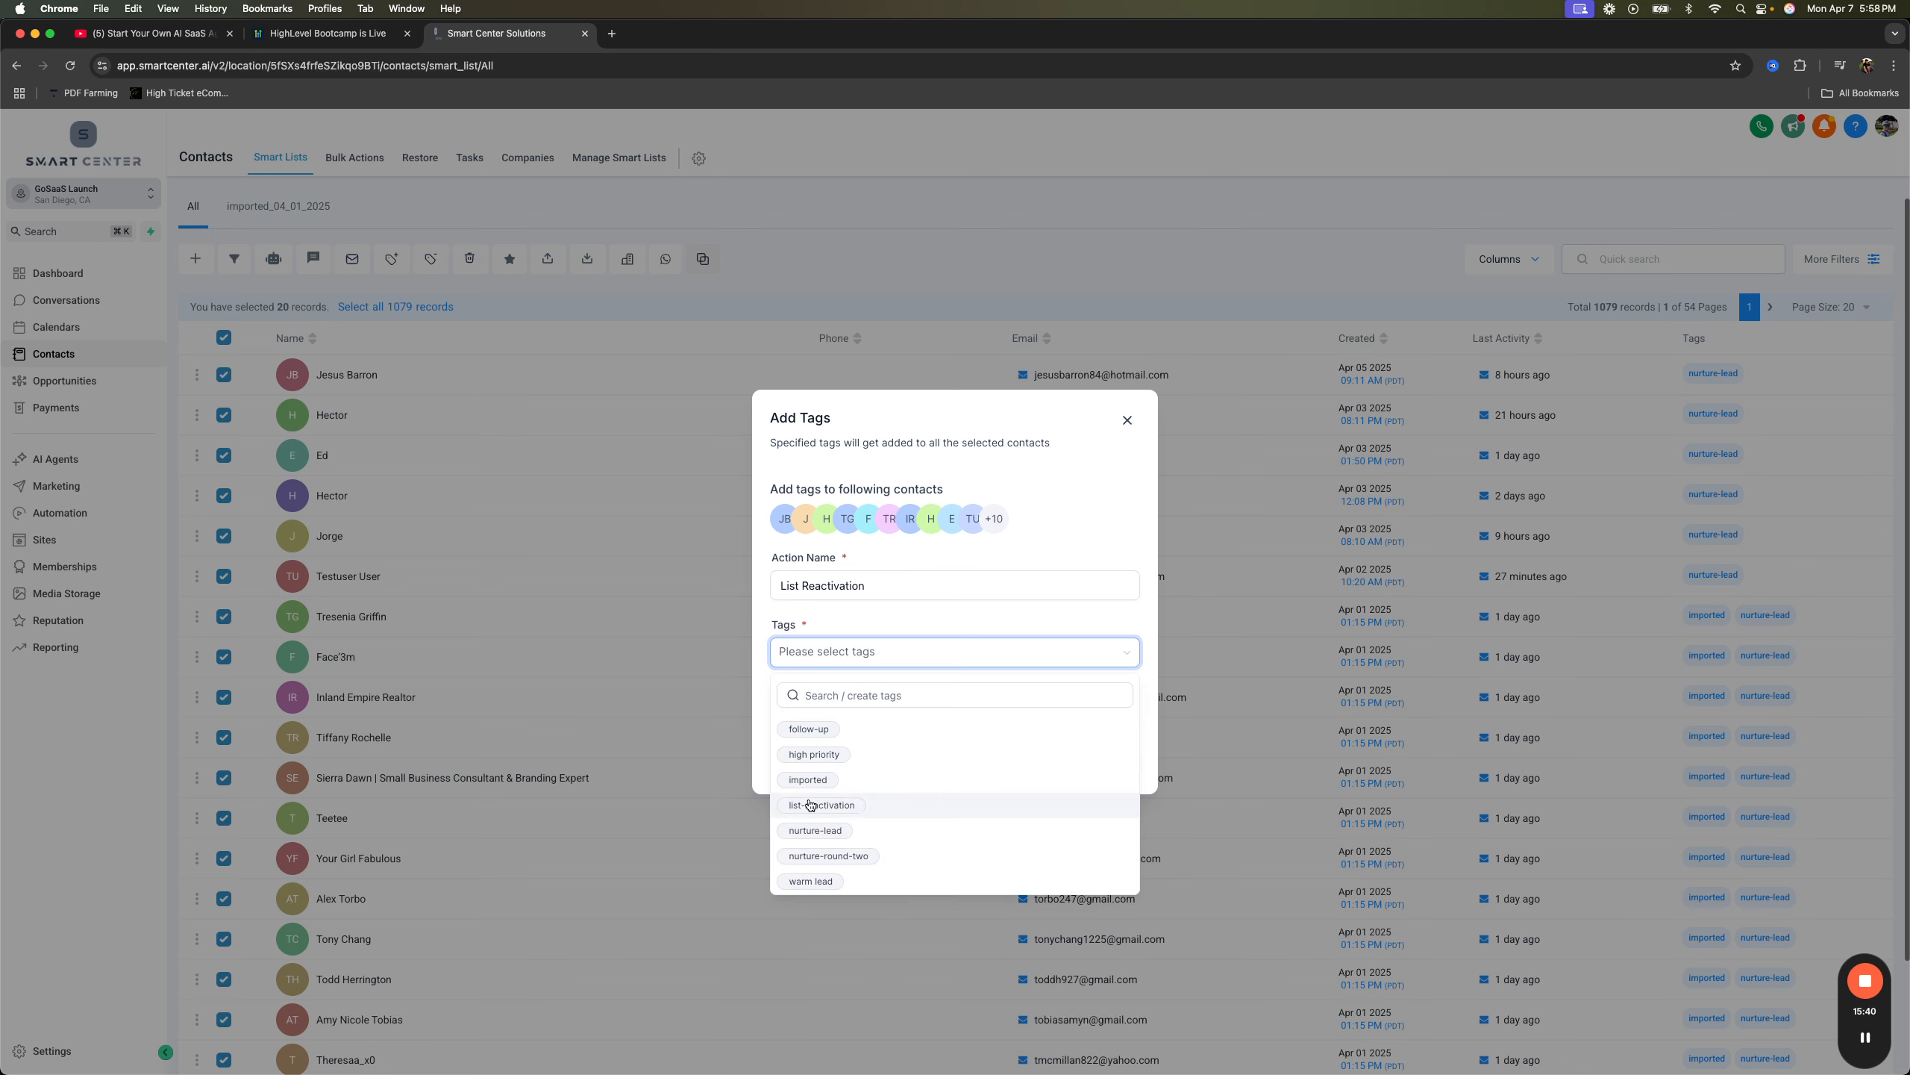
click(814, 806)
click(978, 630)
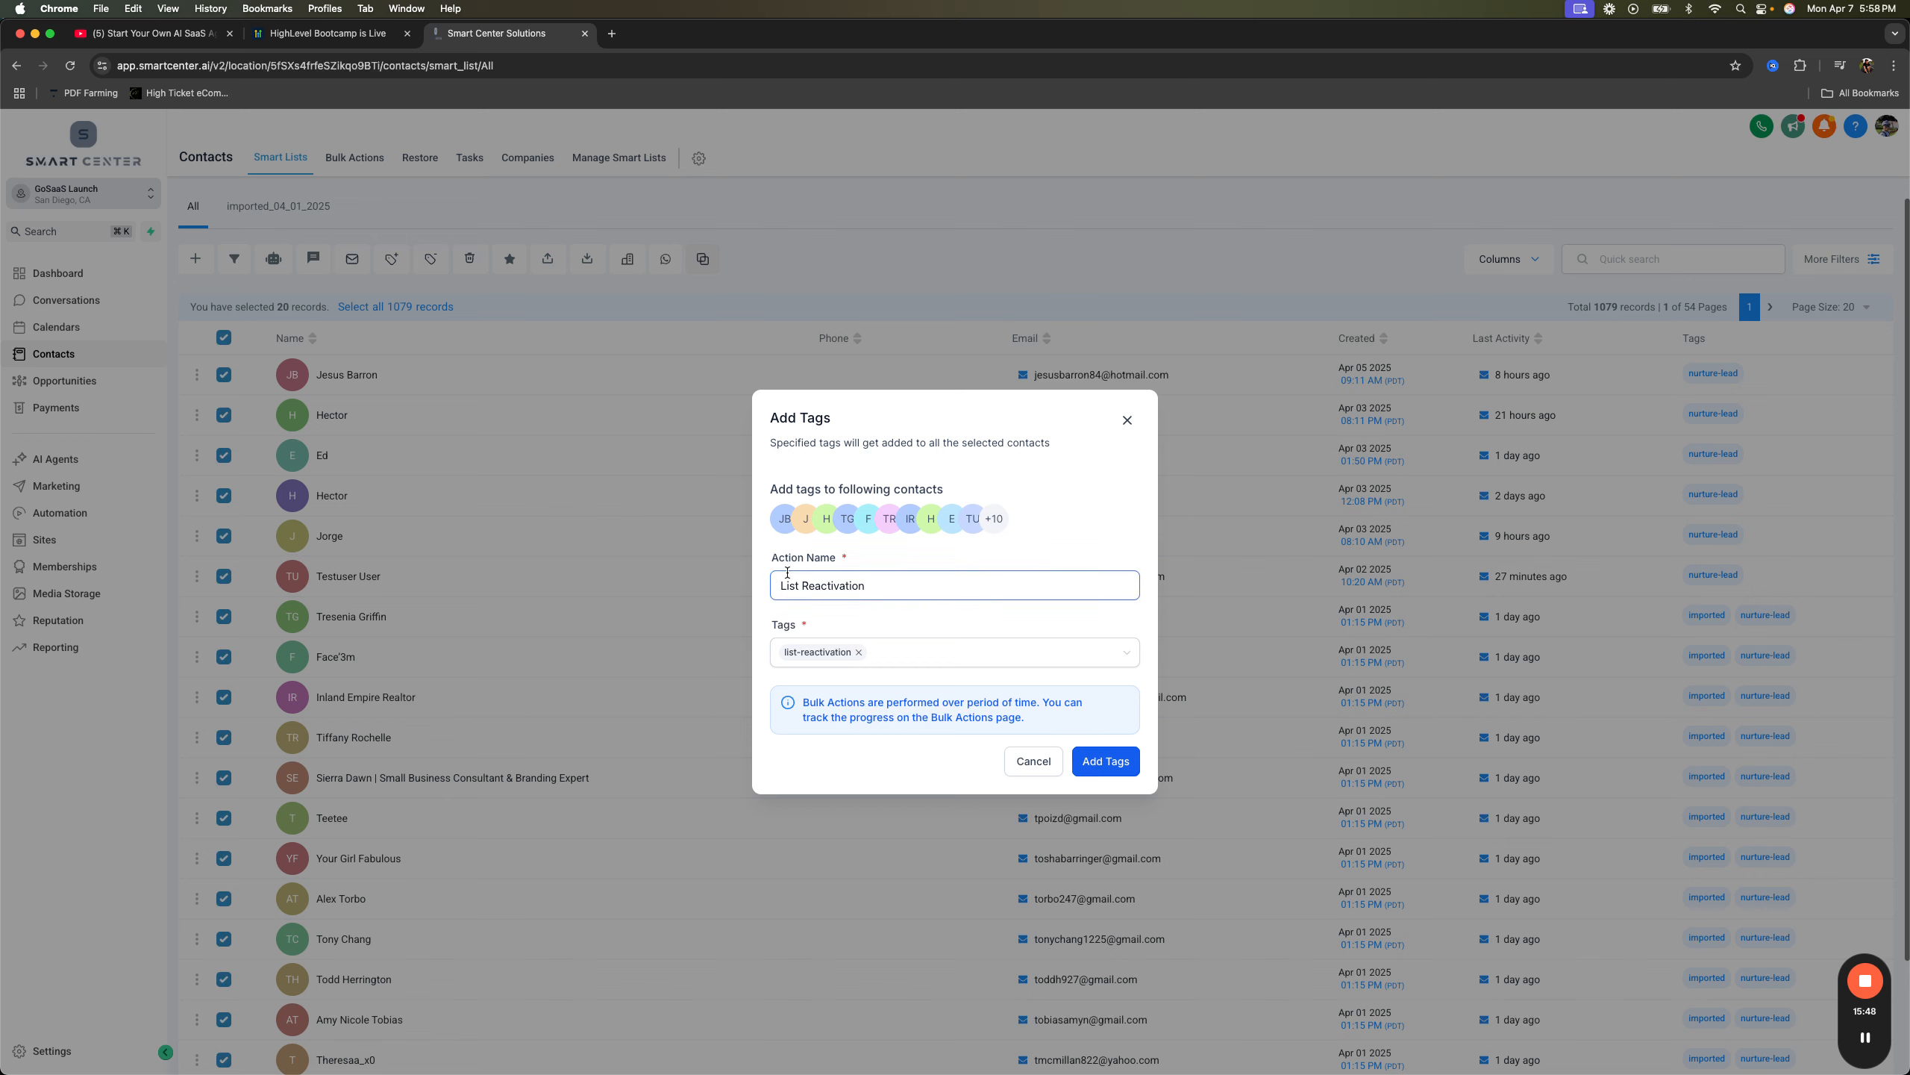
click(1025, 762)
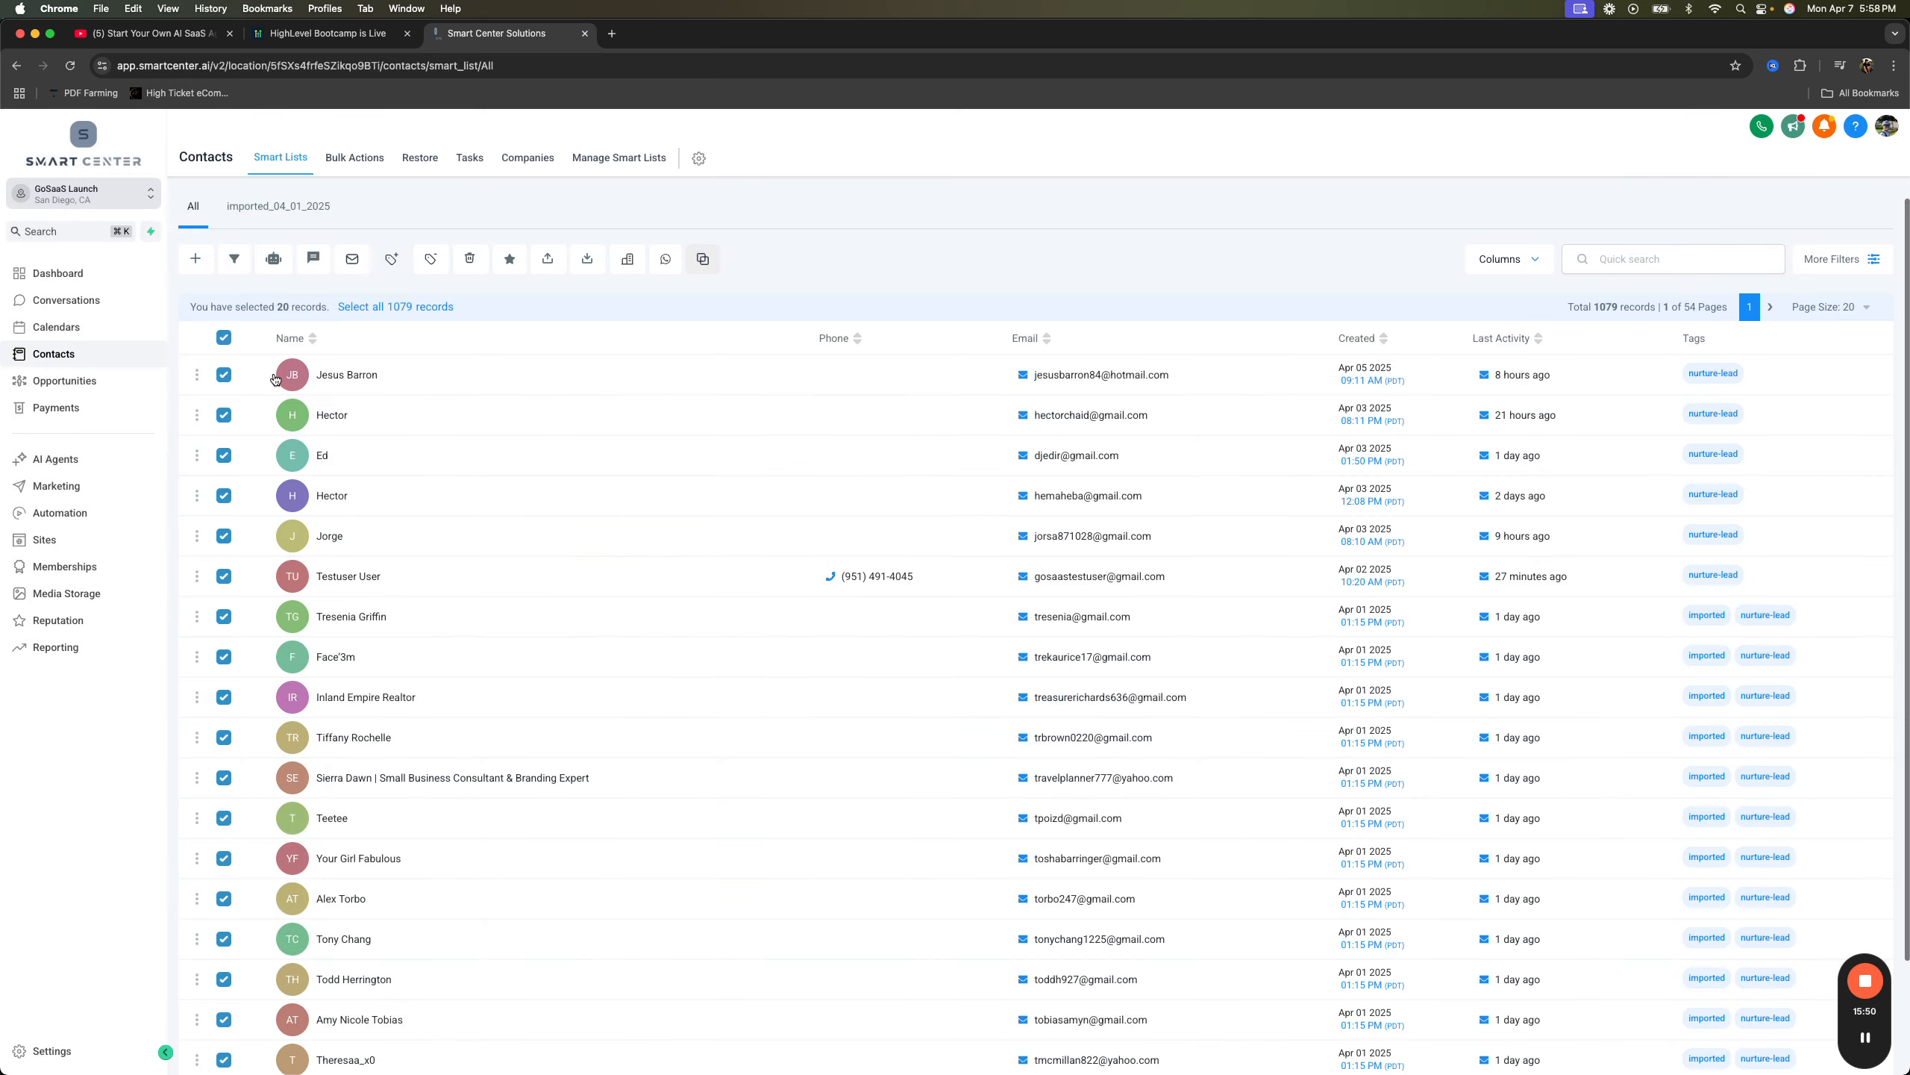
click(224, 338)
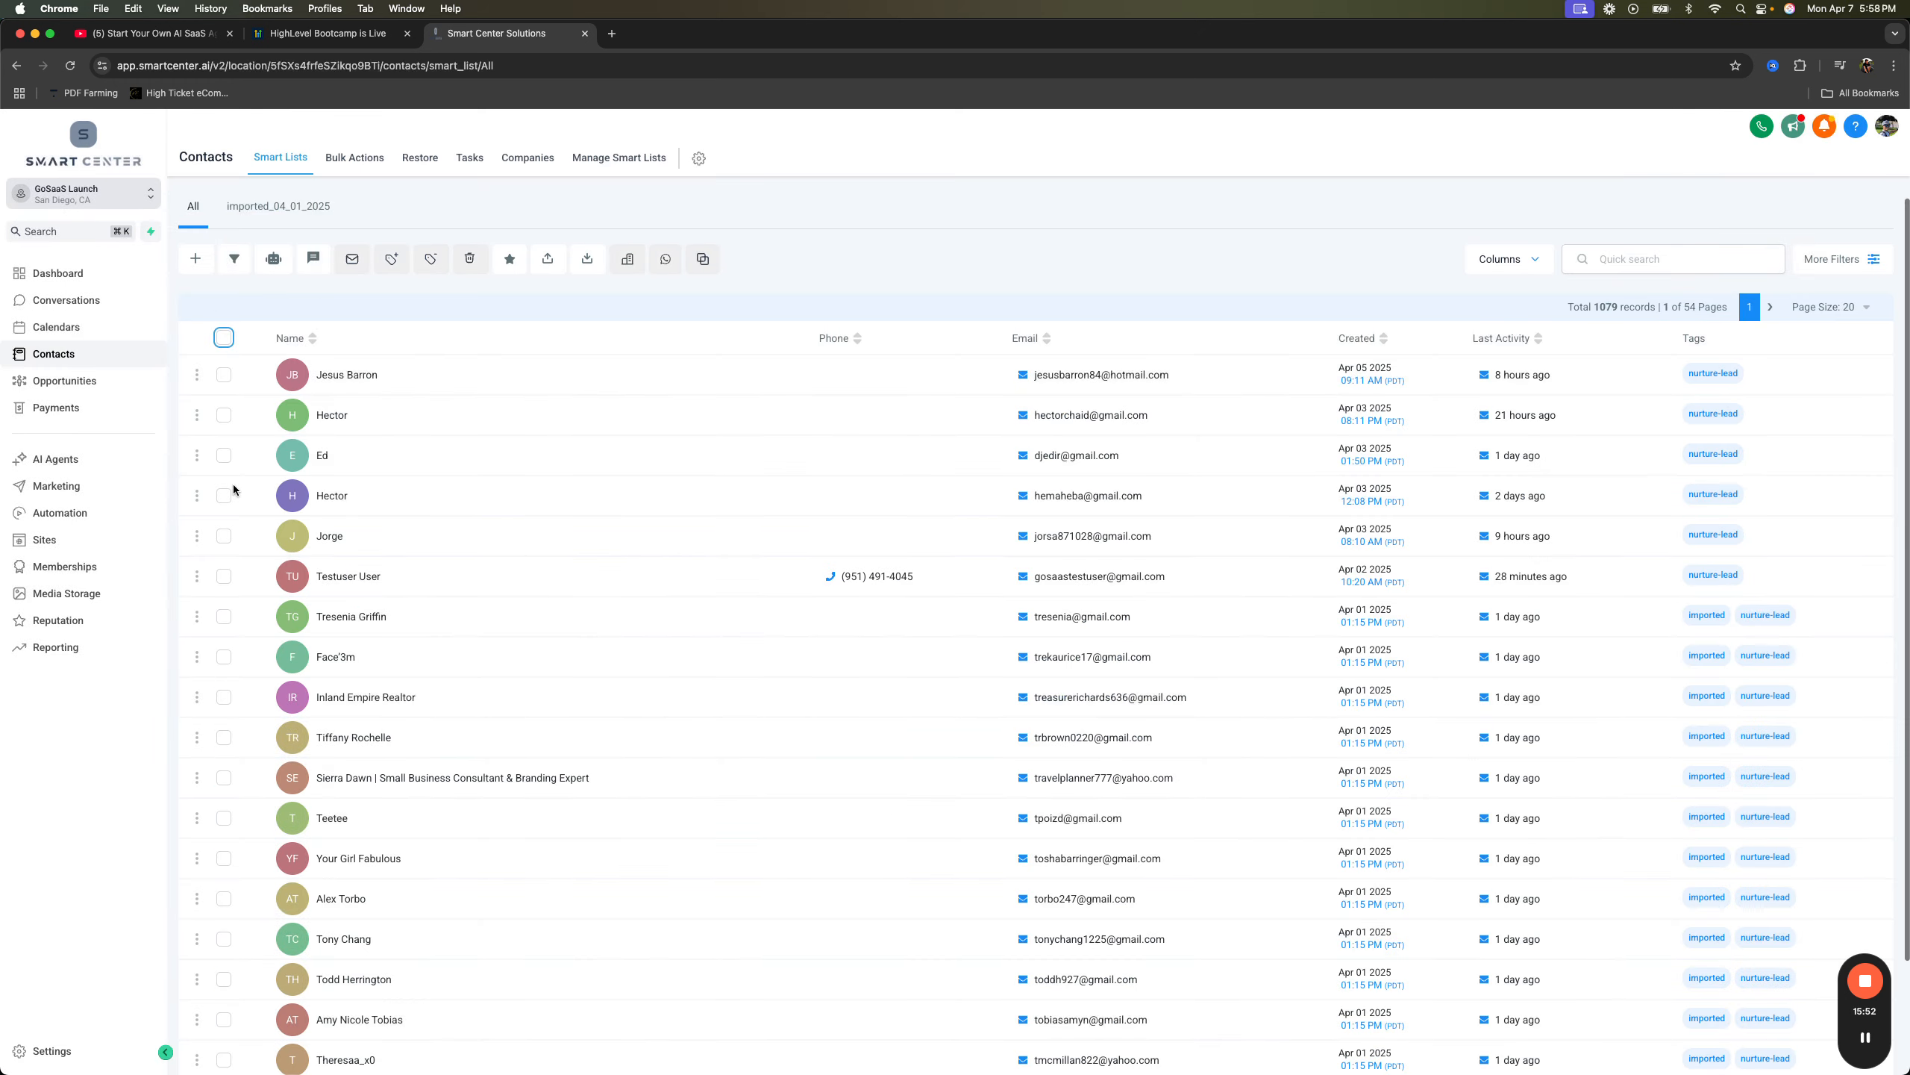
- Add the list-reactivation tag to only the test user contact, using the action name List Reactivation, and dismiss the success dialog
click(223, 577)
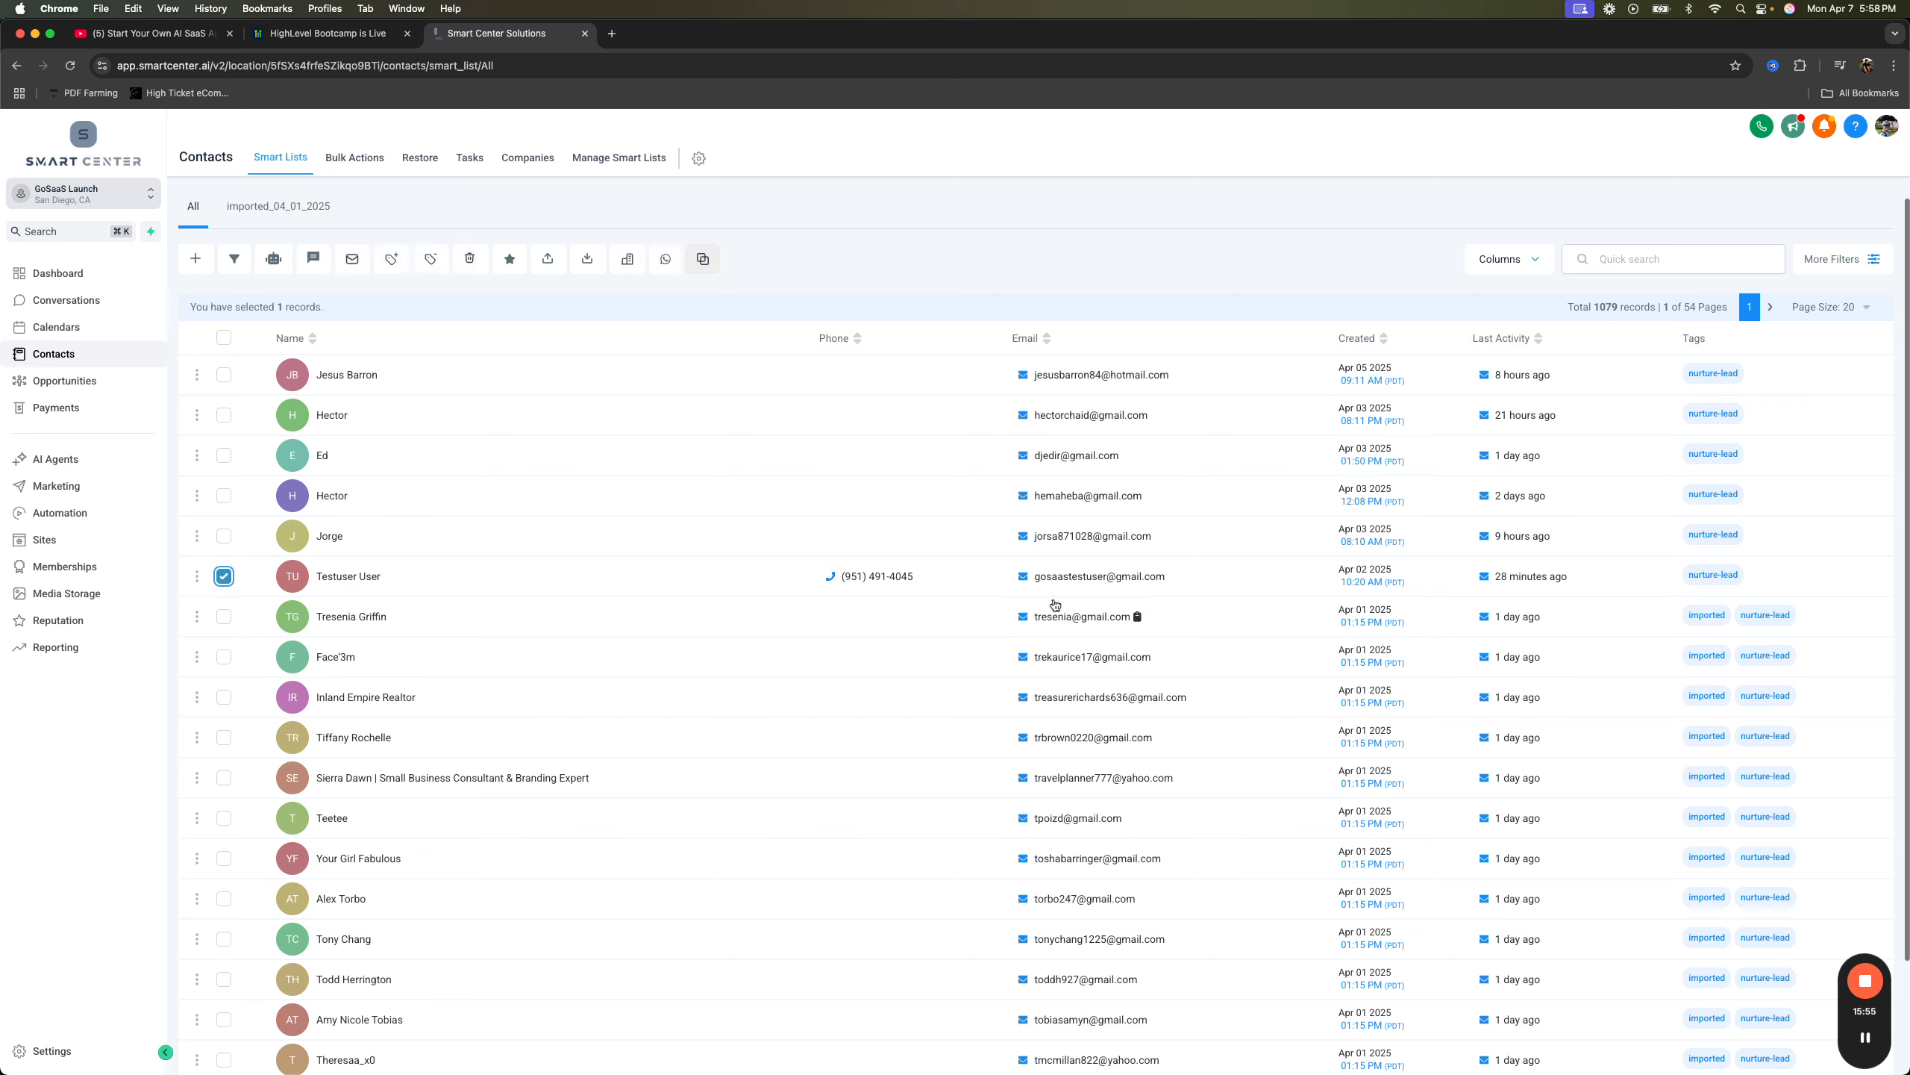
click(391, 259)
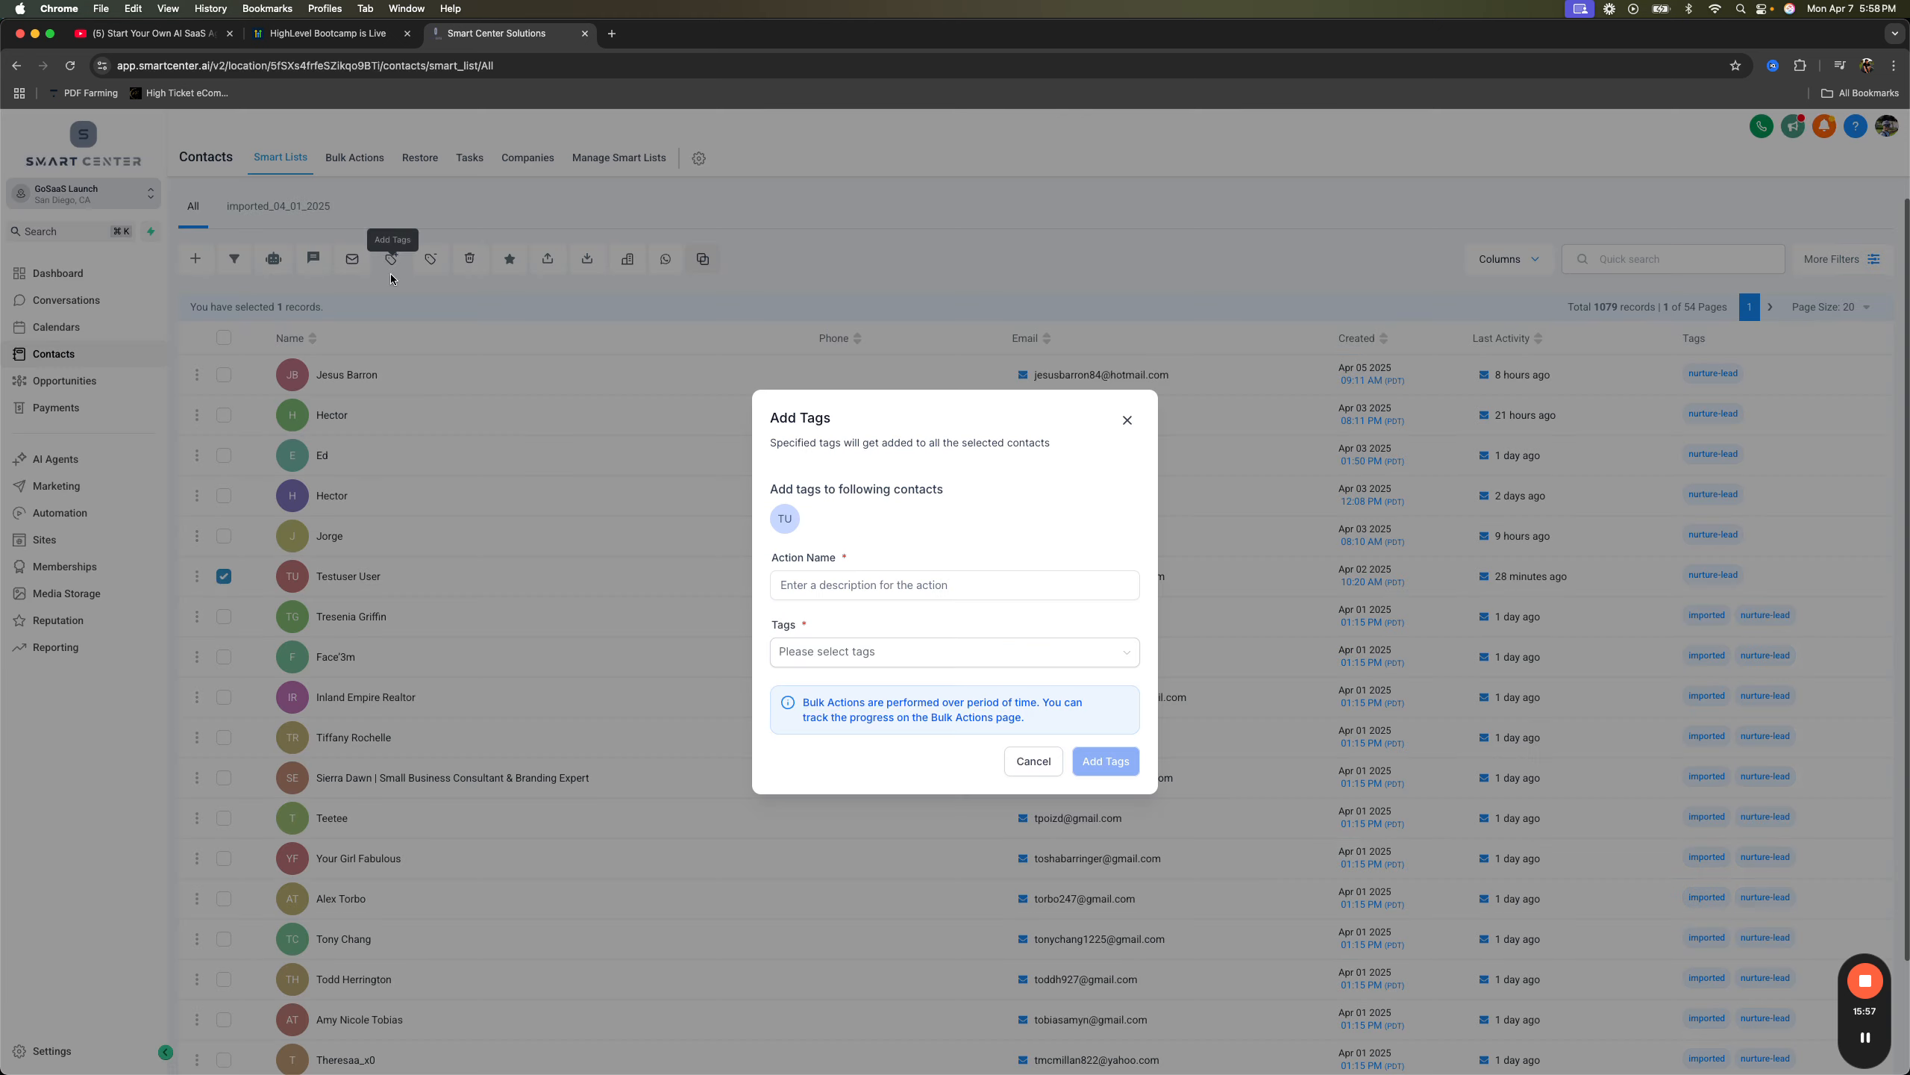
click(849, 591)
text(List)
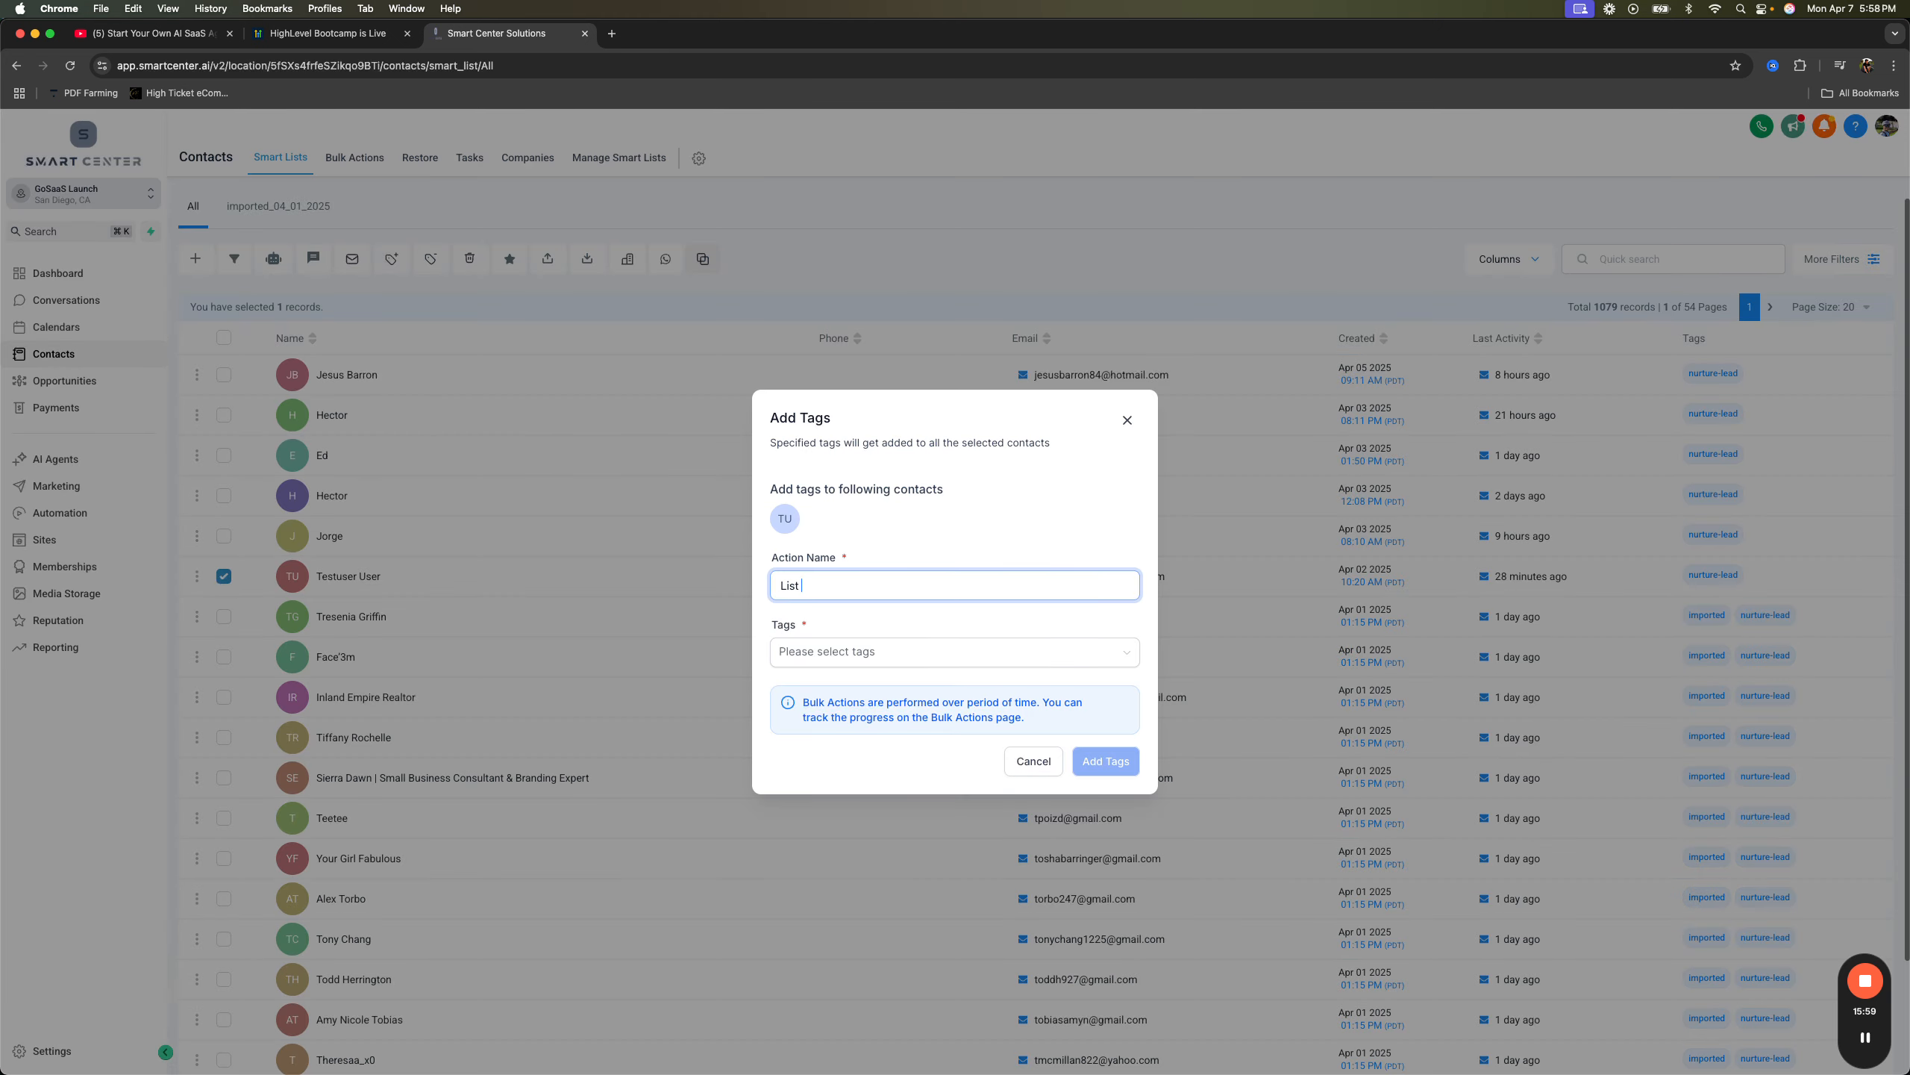
text( Reactivation)
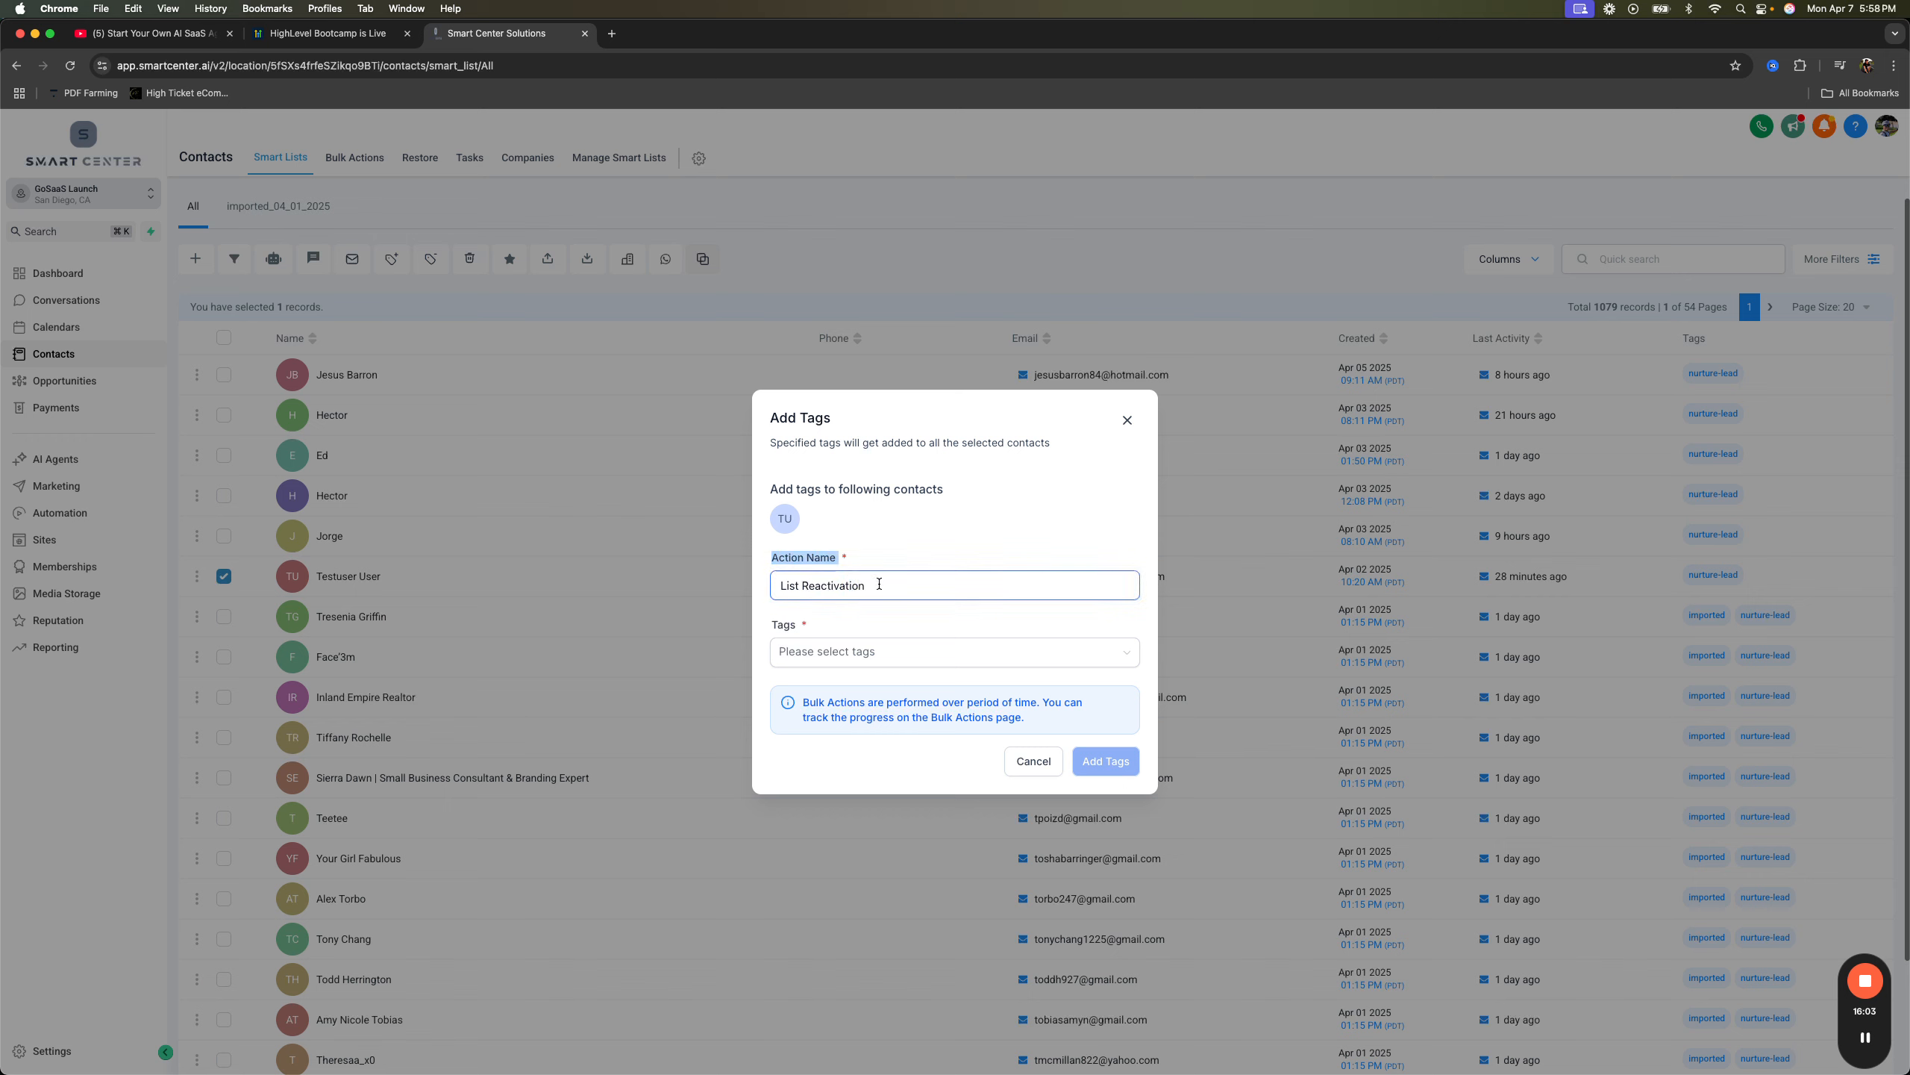
click(857, 650)
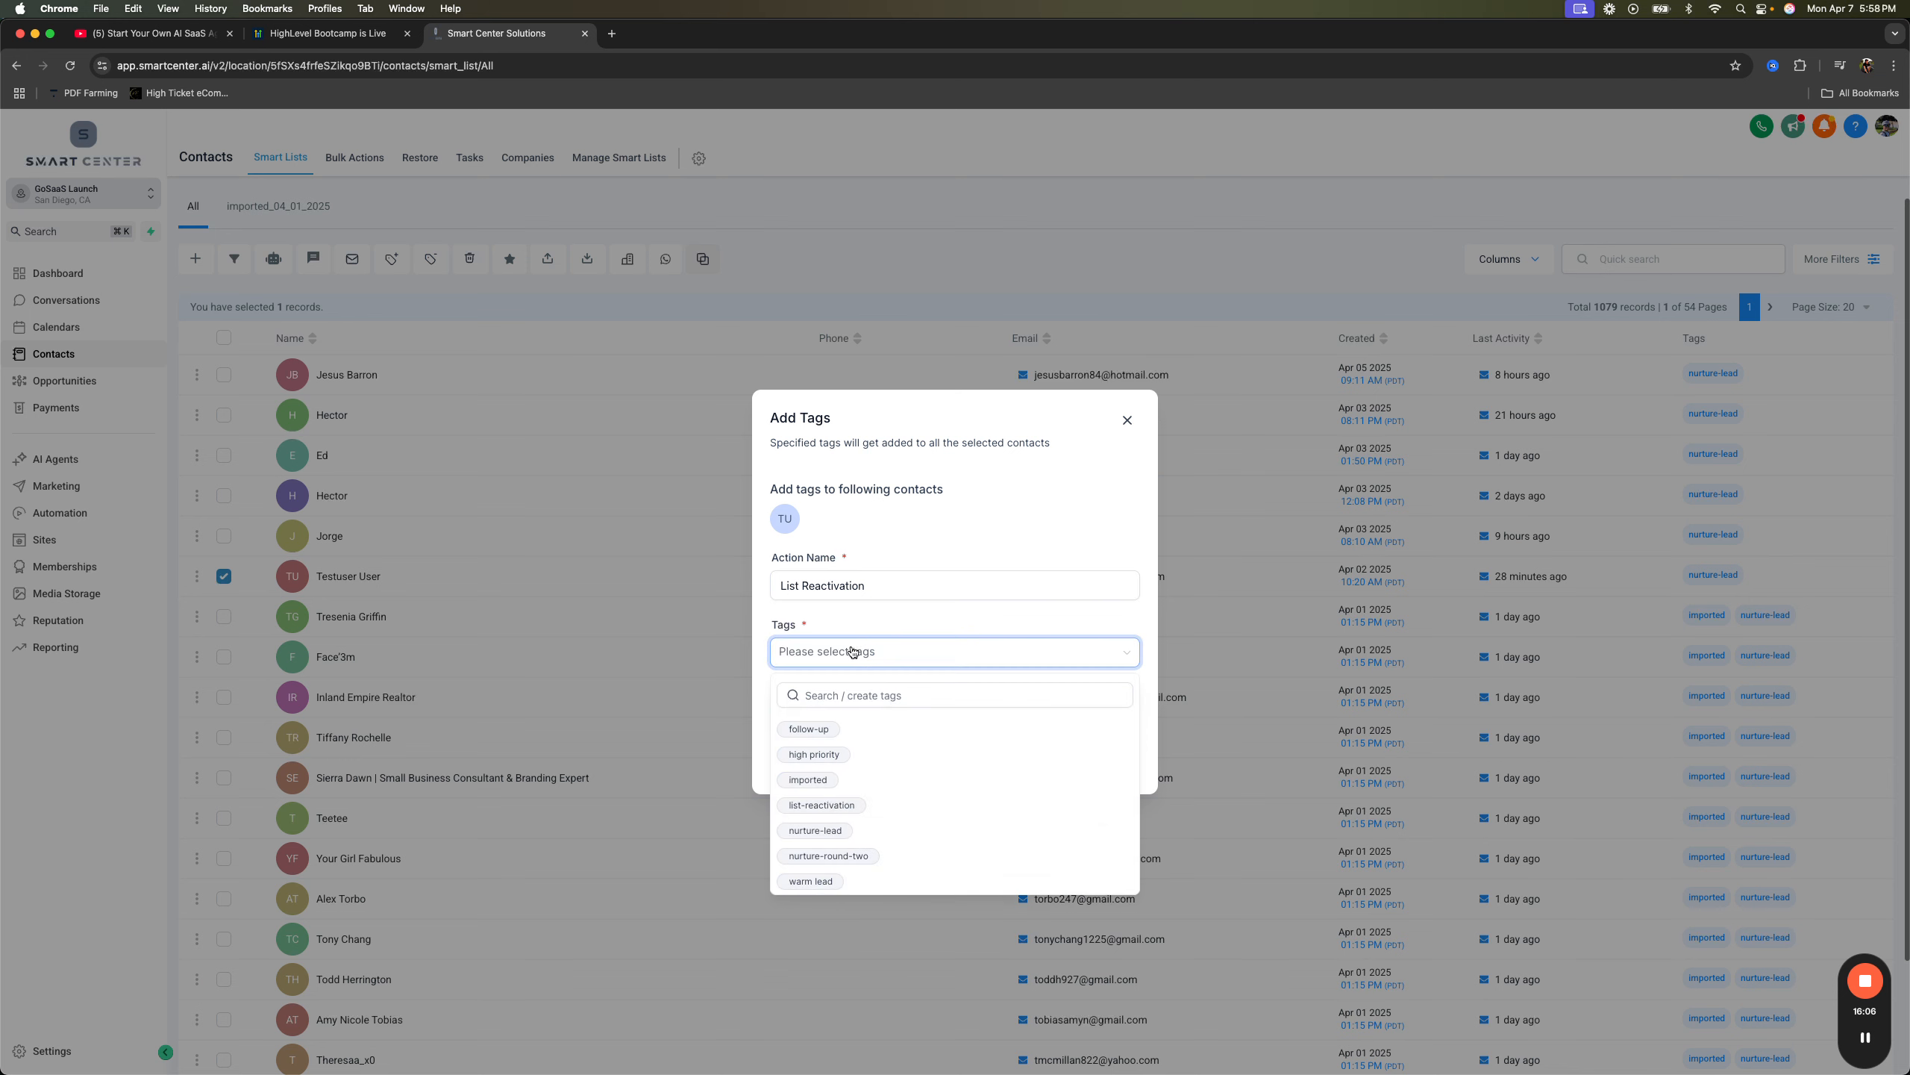
click(821, 803)
click(982, 611)
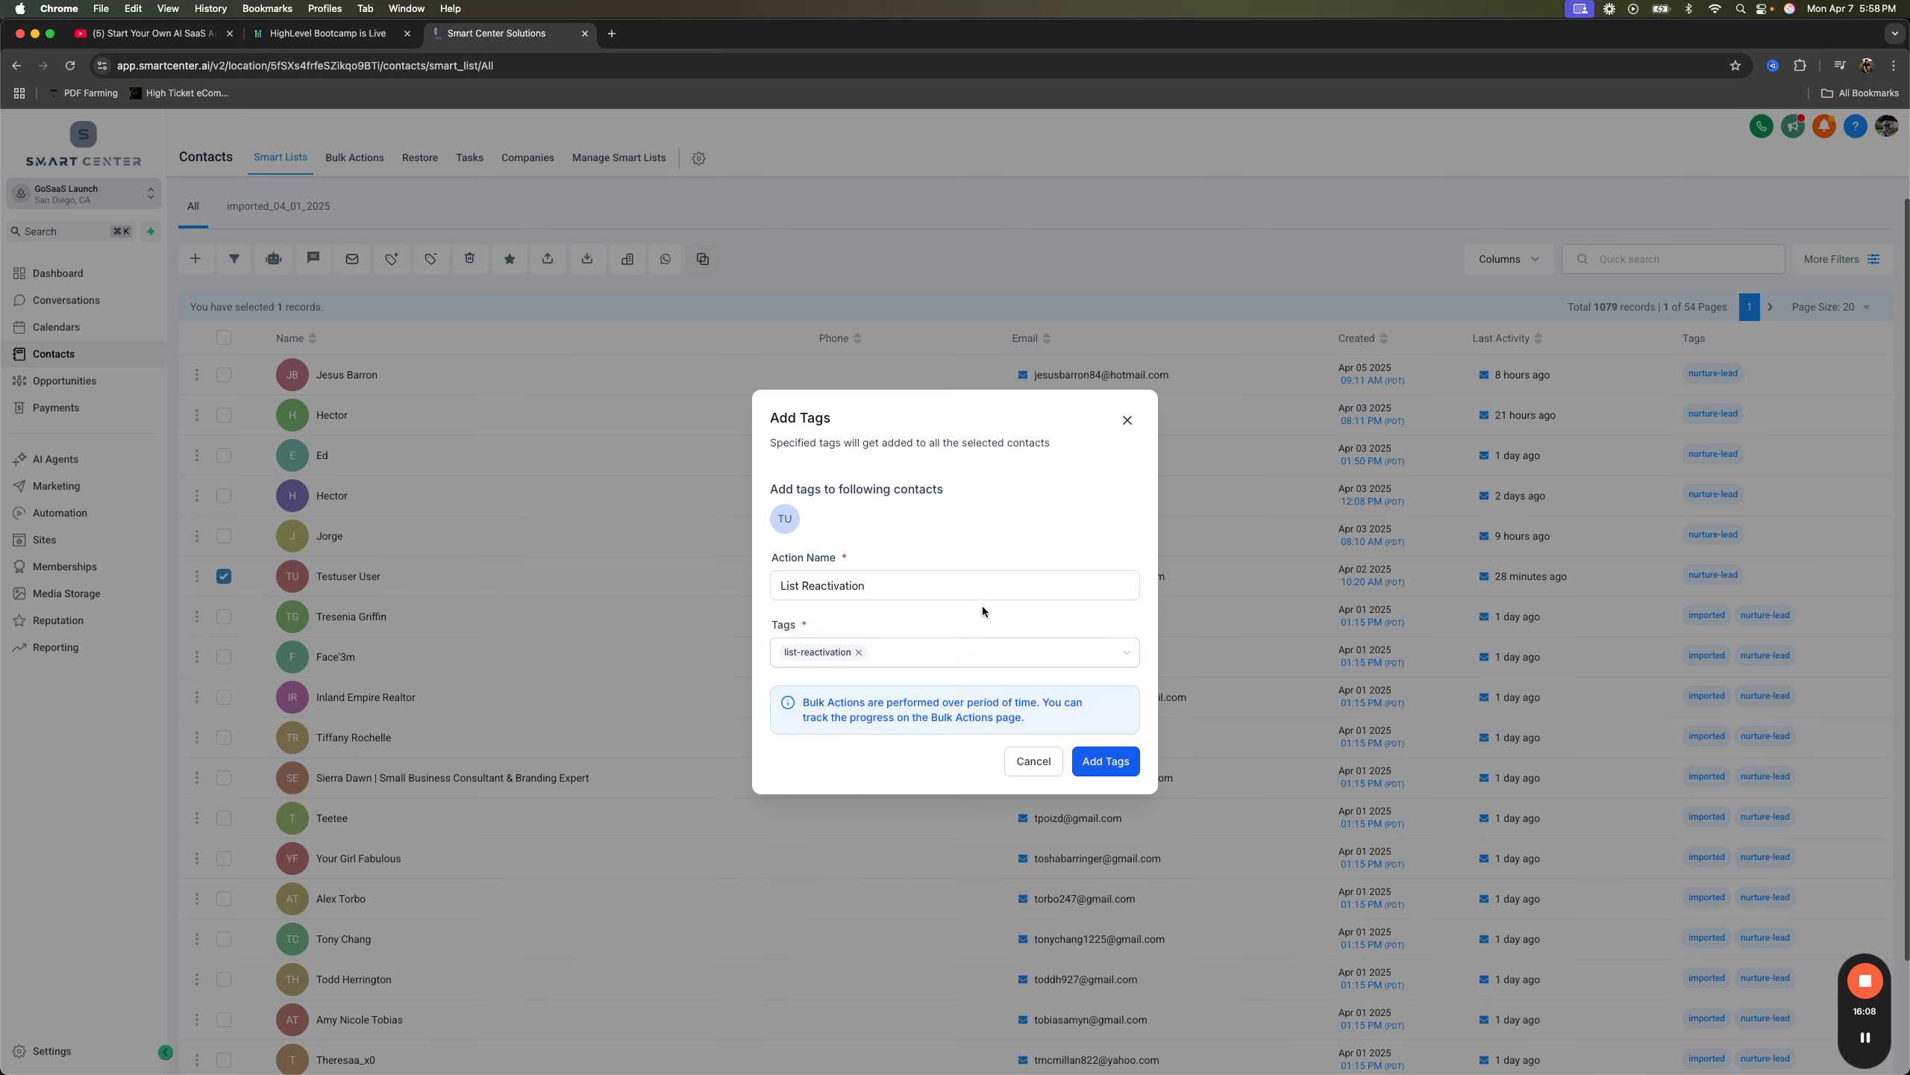
click(1096, 763)
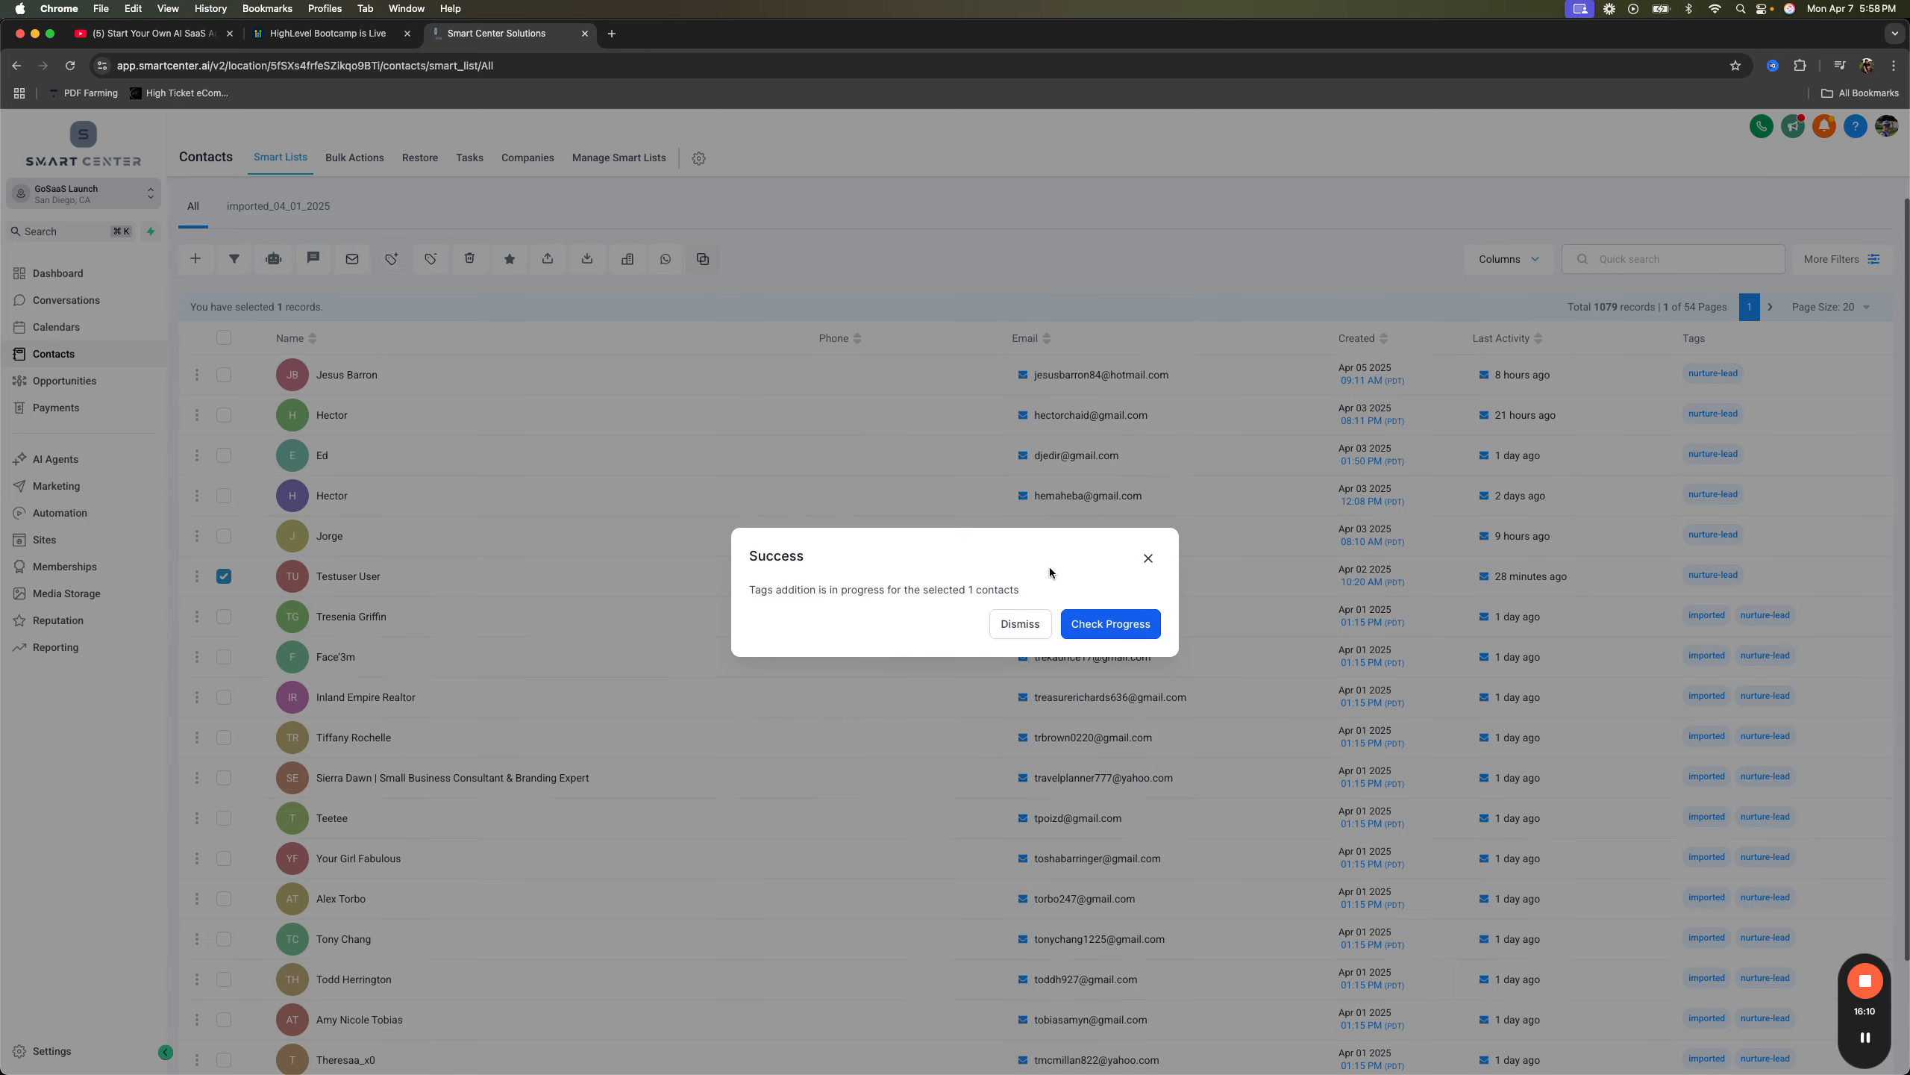
click(1020, 624)
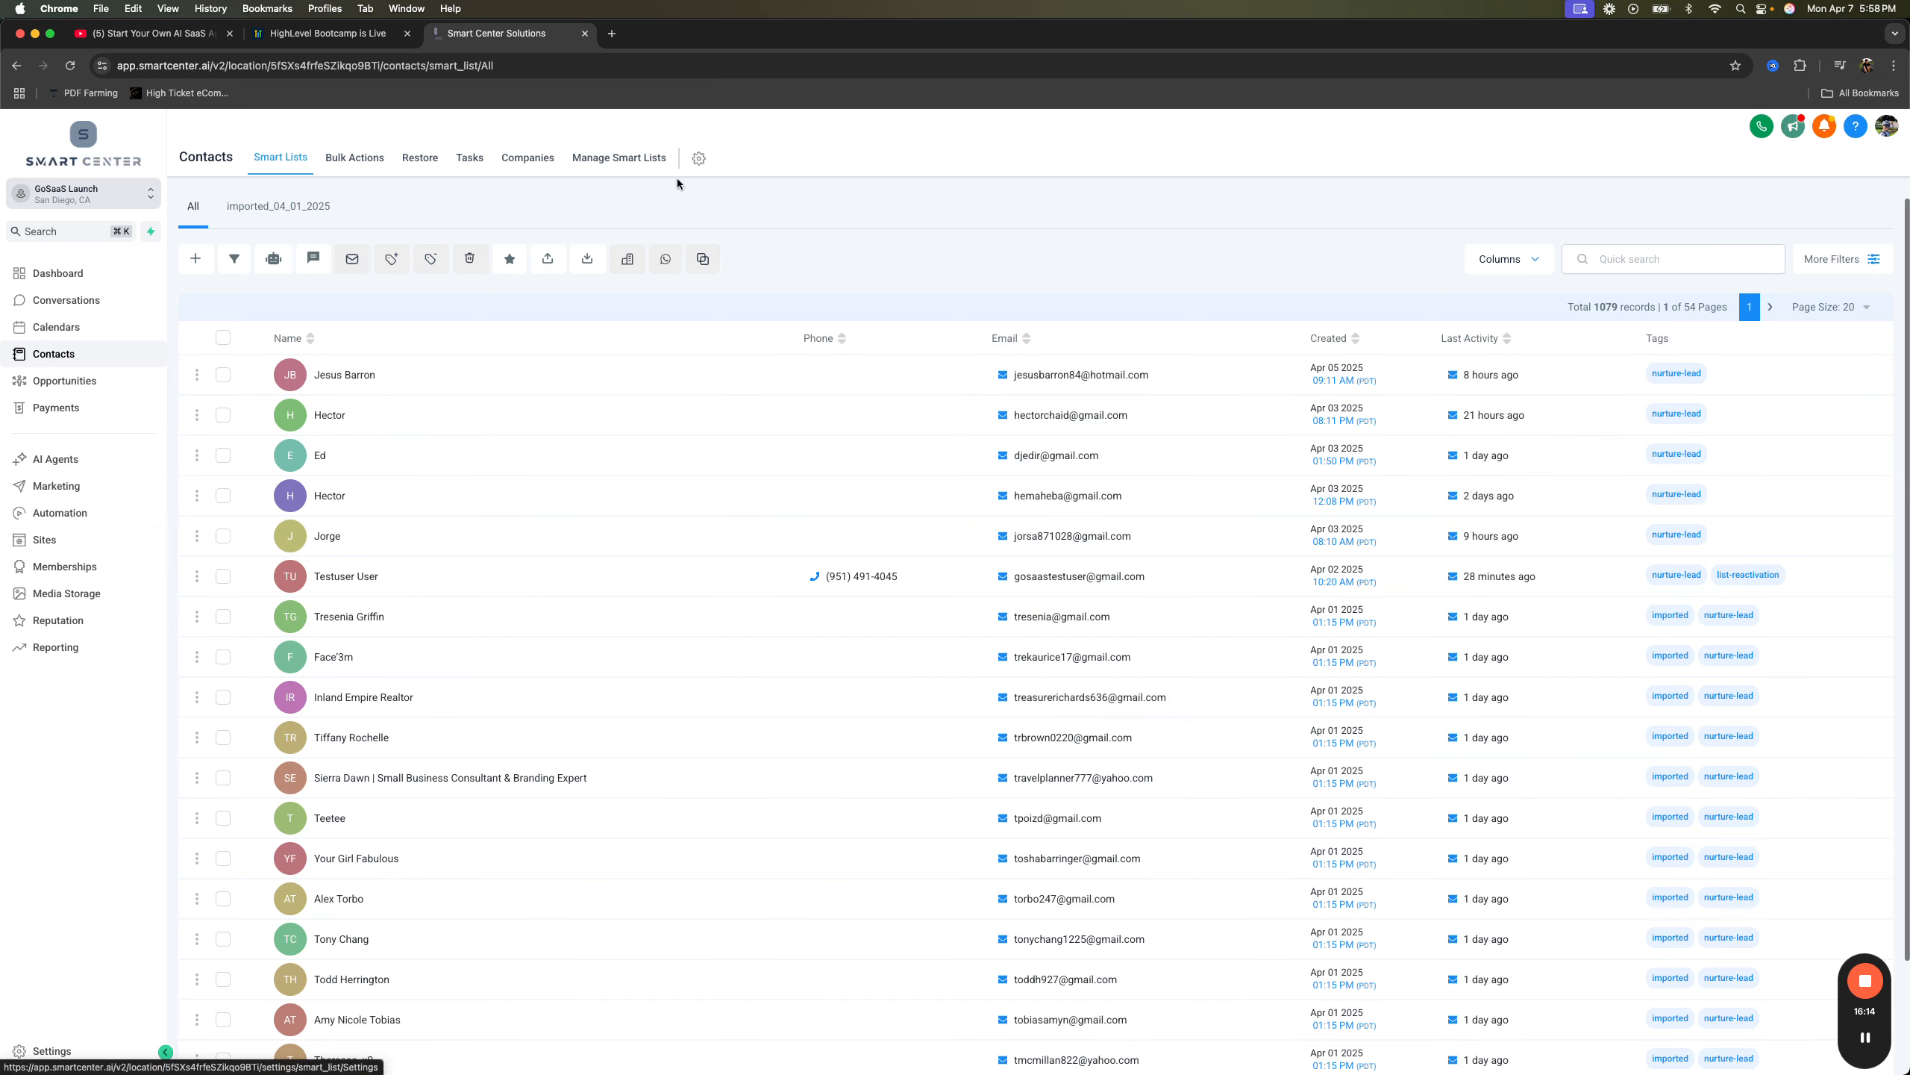
- Open the Recipe - List Reactivation workflow and examine the enrolled contact's progress, the Free Whitening Offer SMS, the Wait Until Reply settings and the branches
click(53, 513)
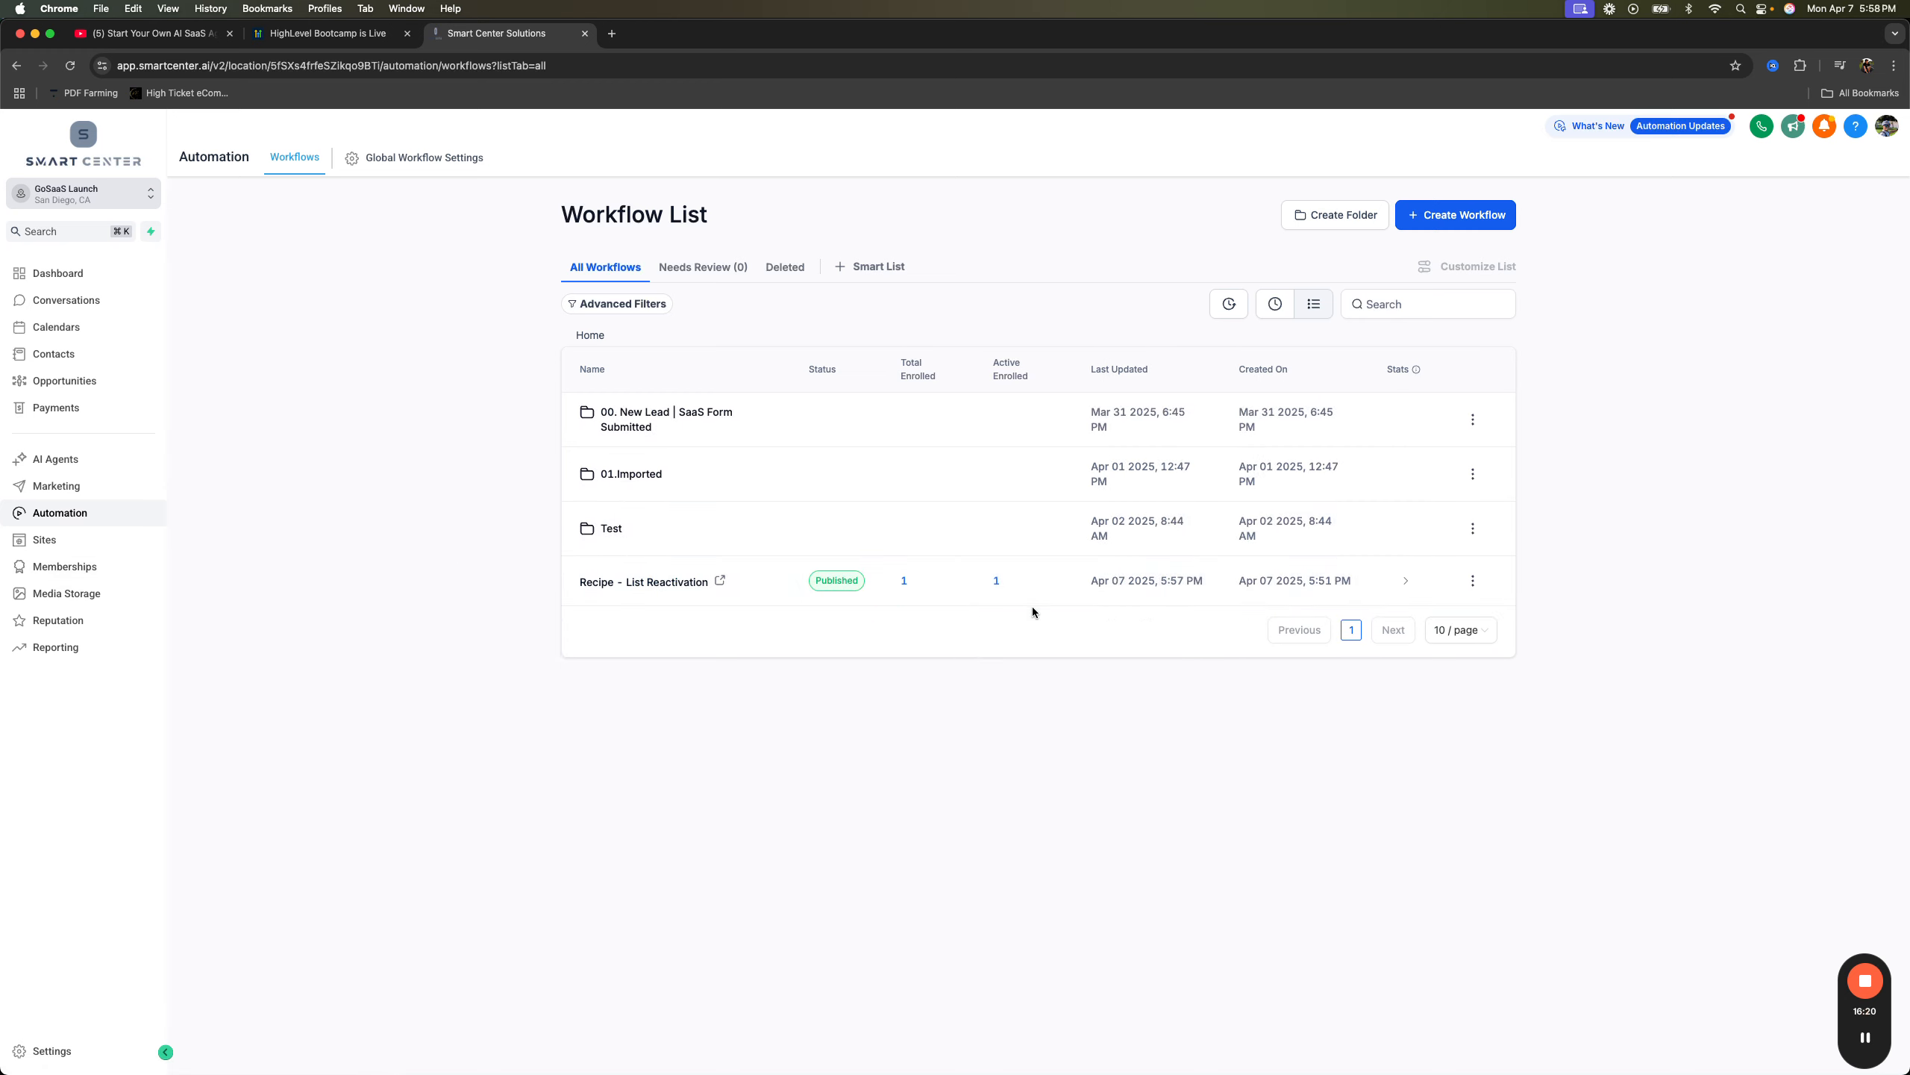
click(677, 583)
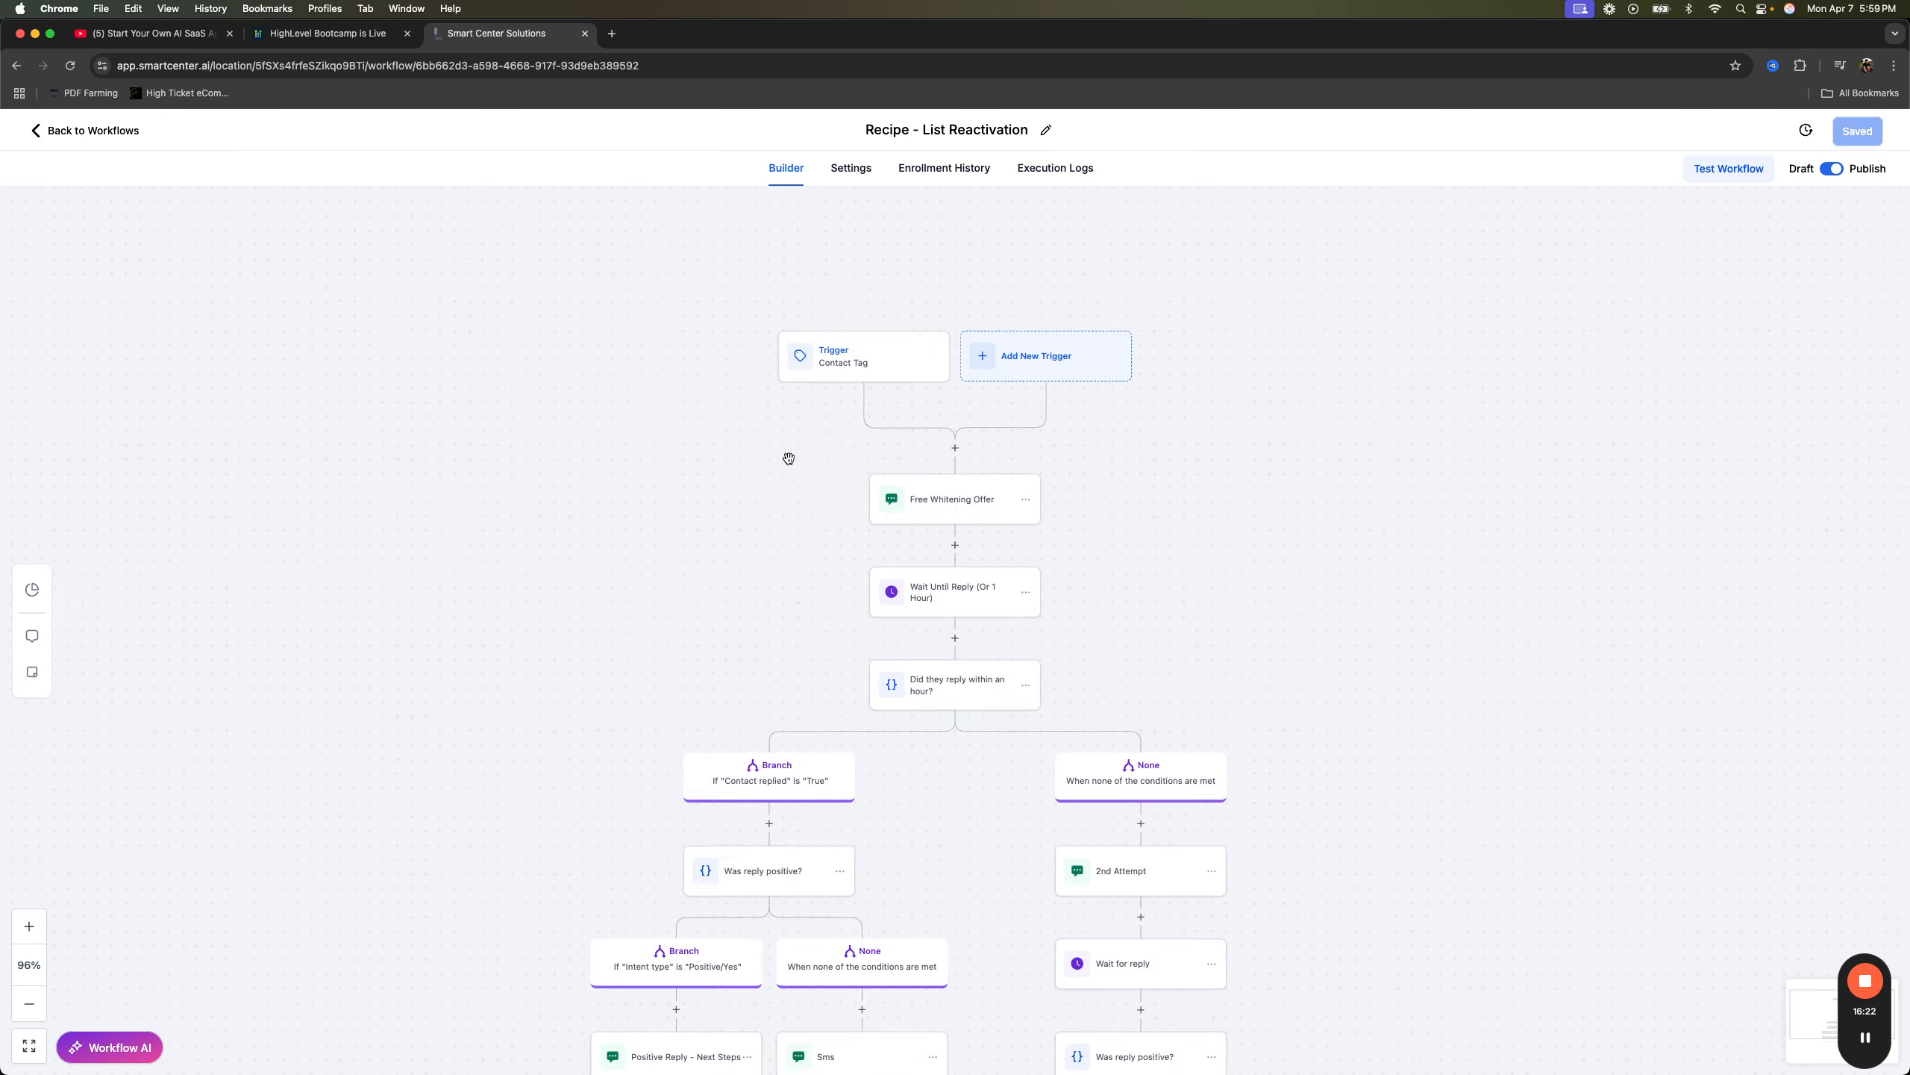
scroll(657, 482, down, 3)
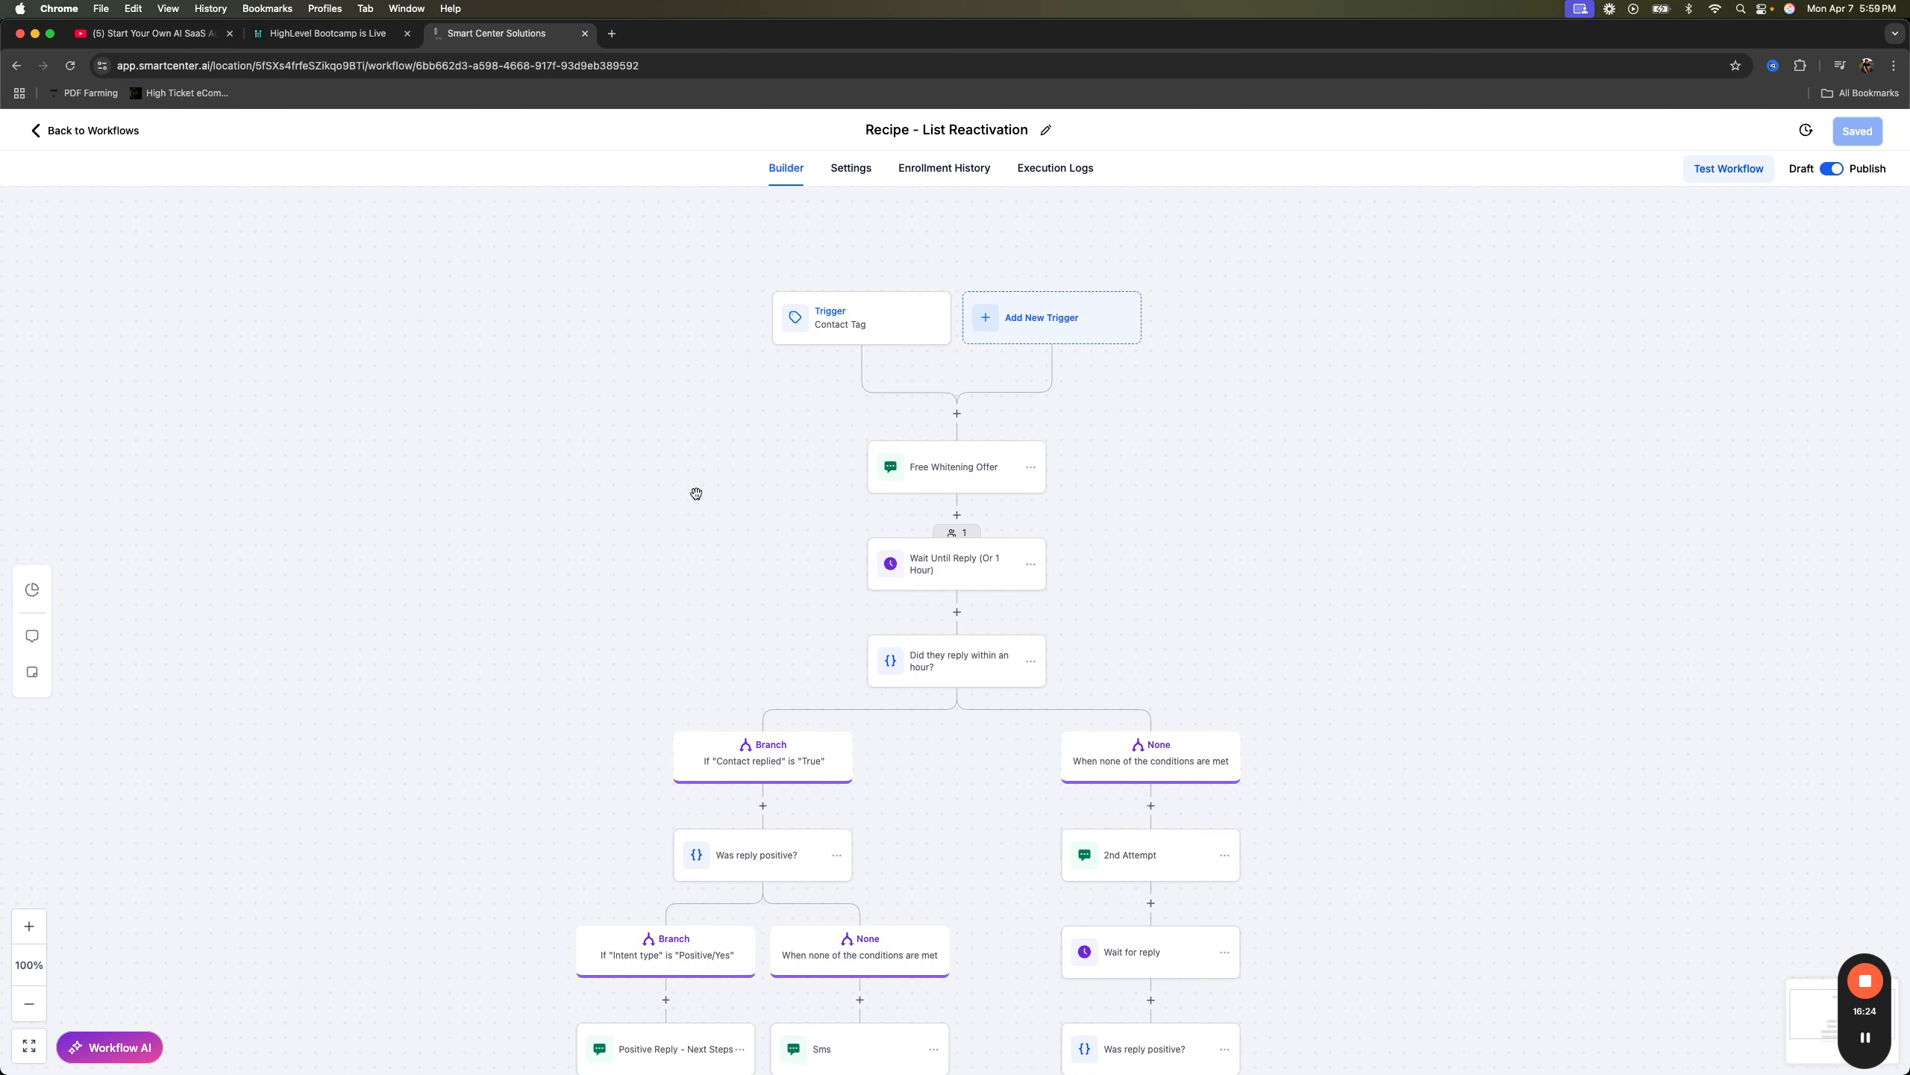
click(952, 435)
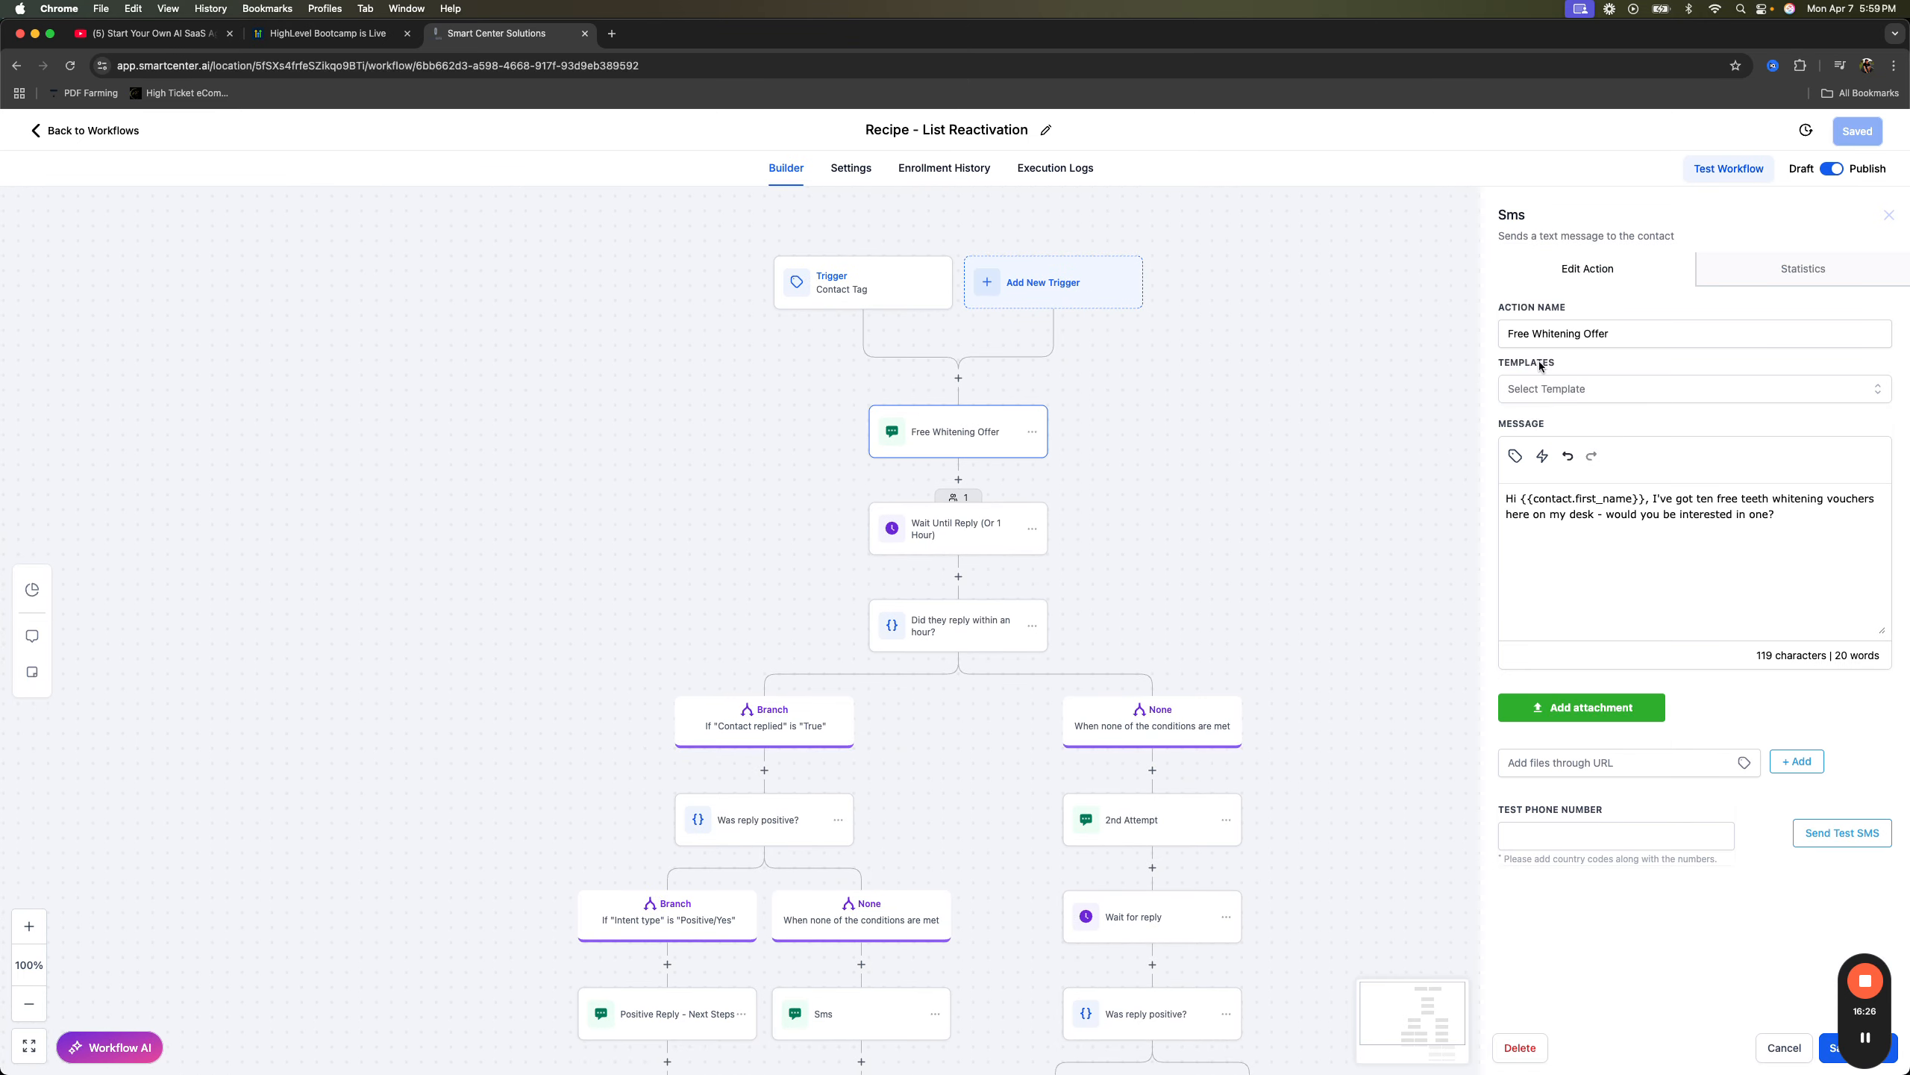
click(946, 539)
click(953, 446)
click(956, 536)
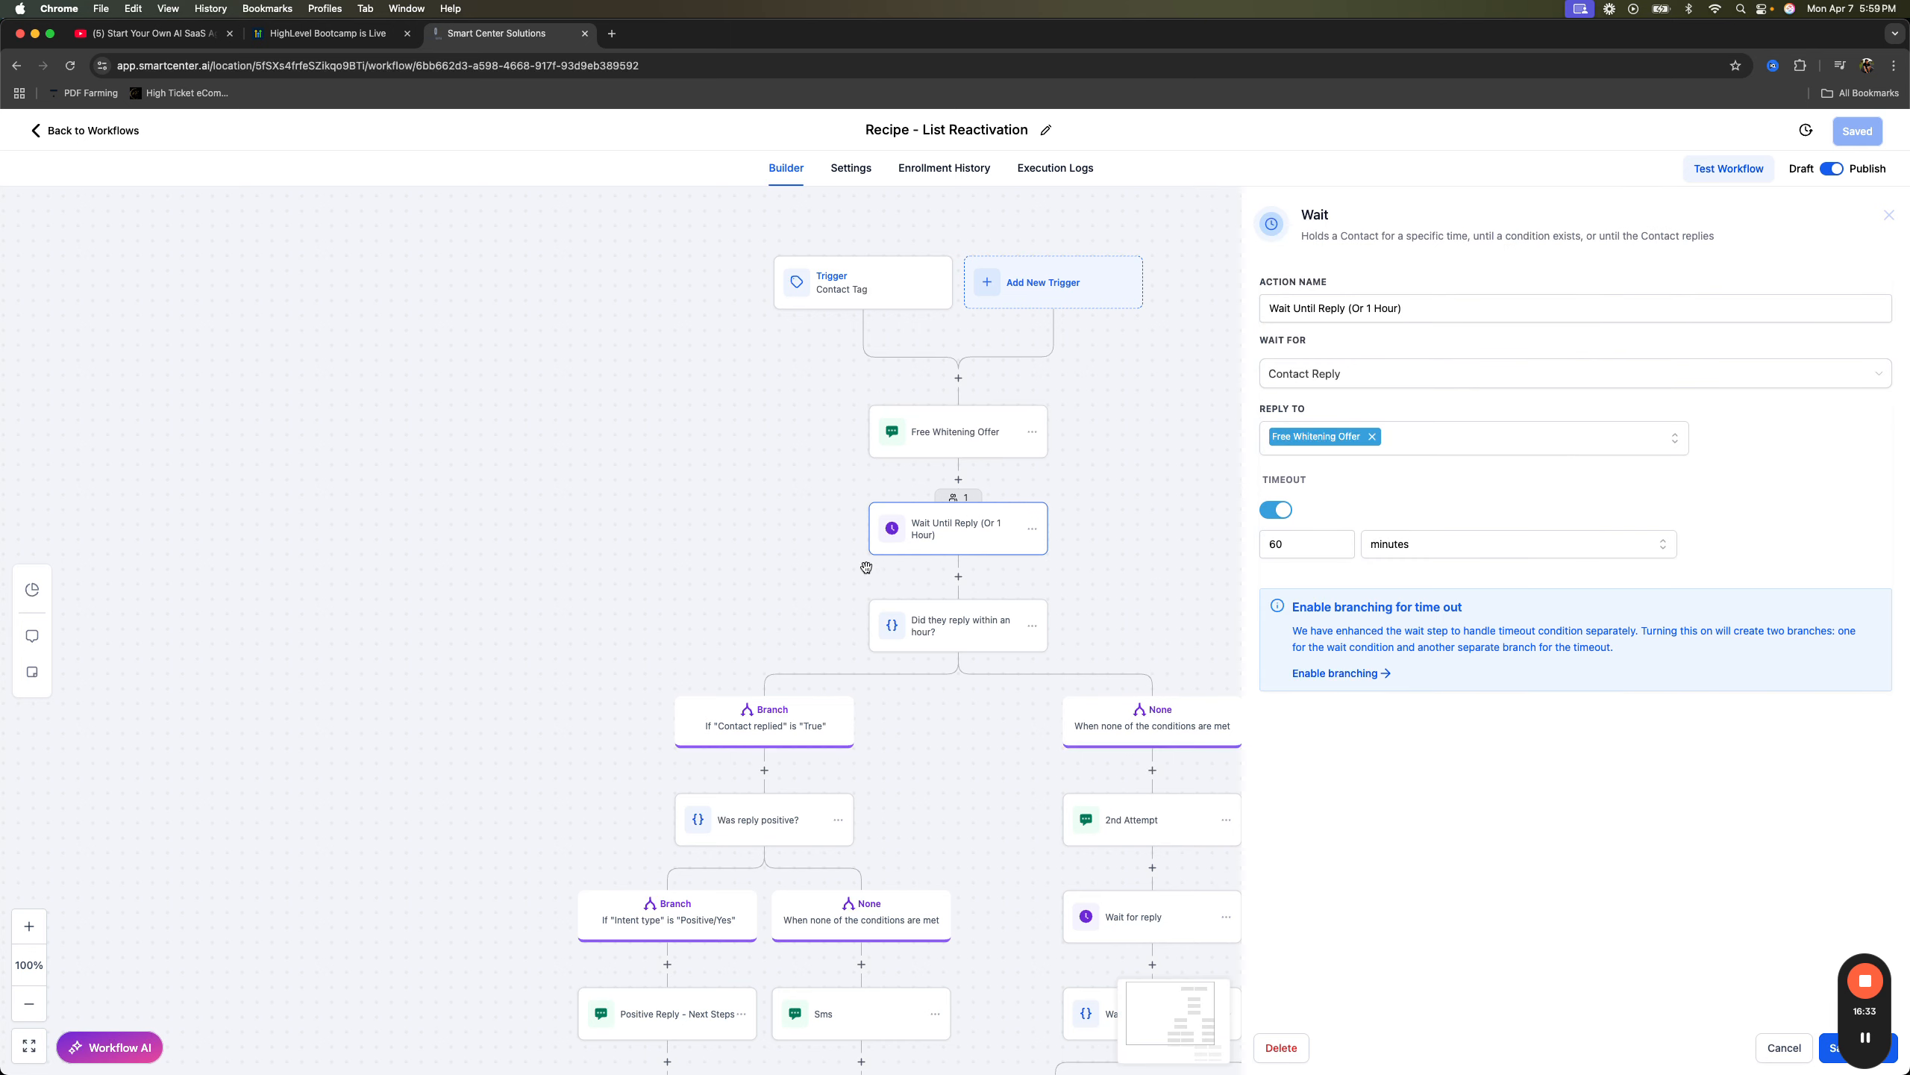
scroll(865, 482, down, 5)
scroll(865, 482, right, 1)
click(1774, 1049)
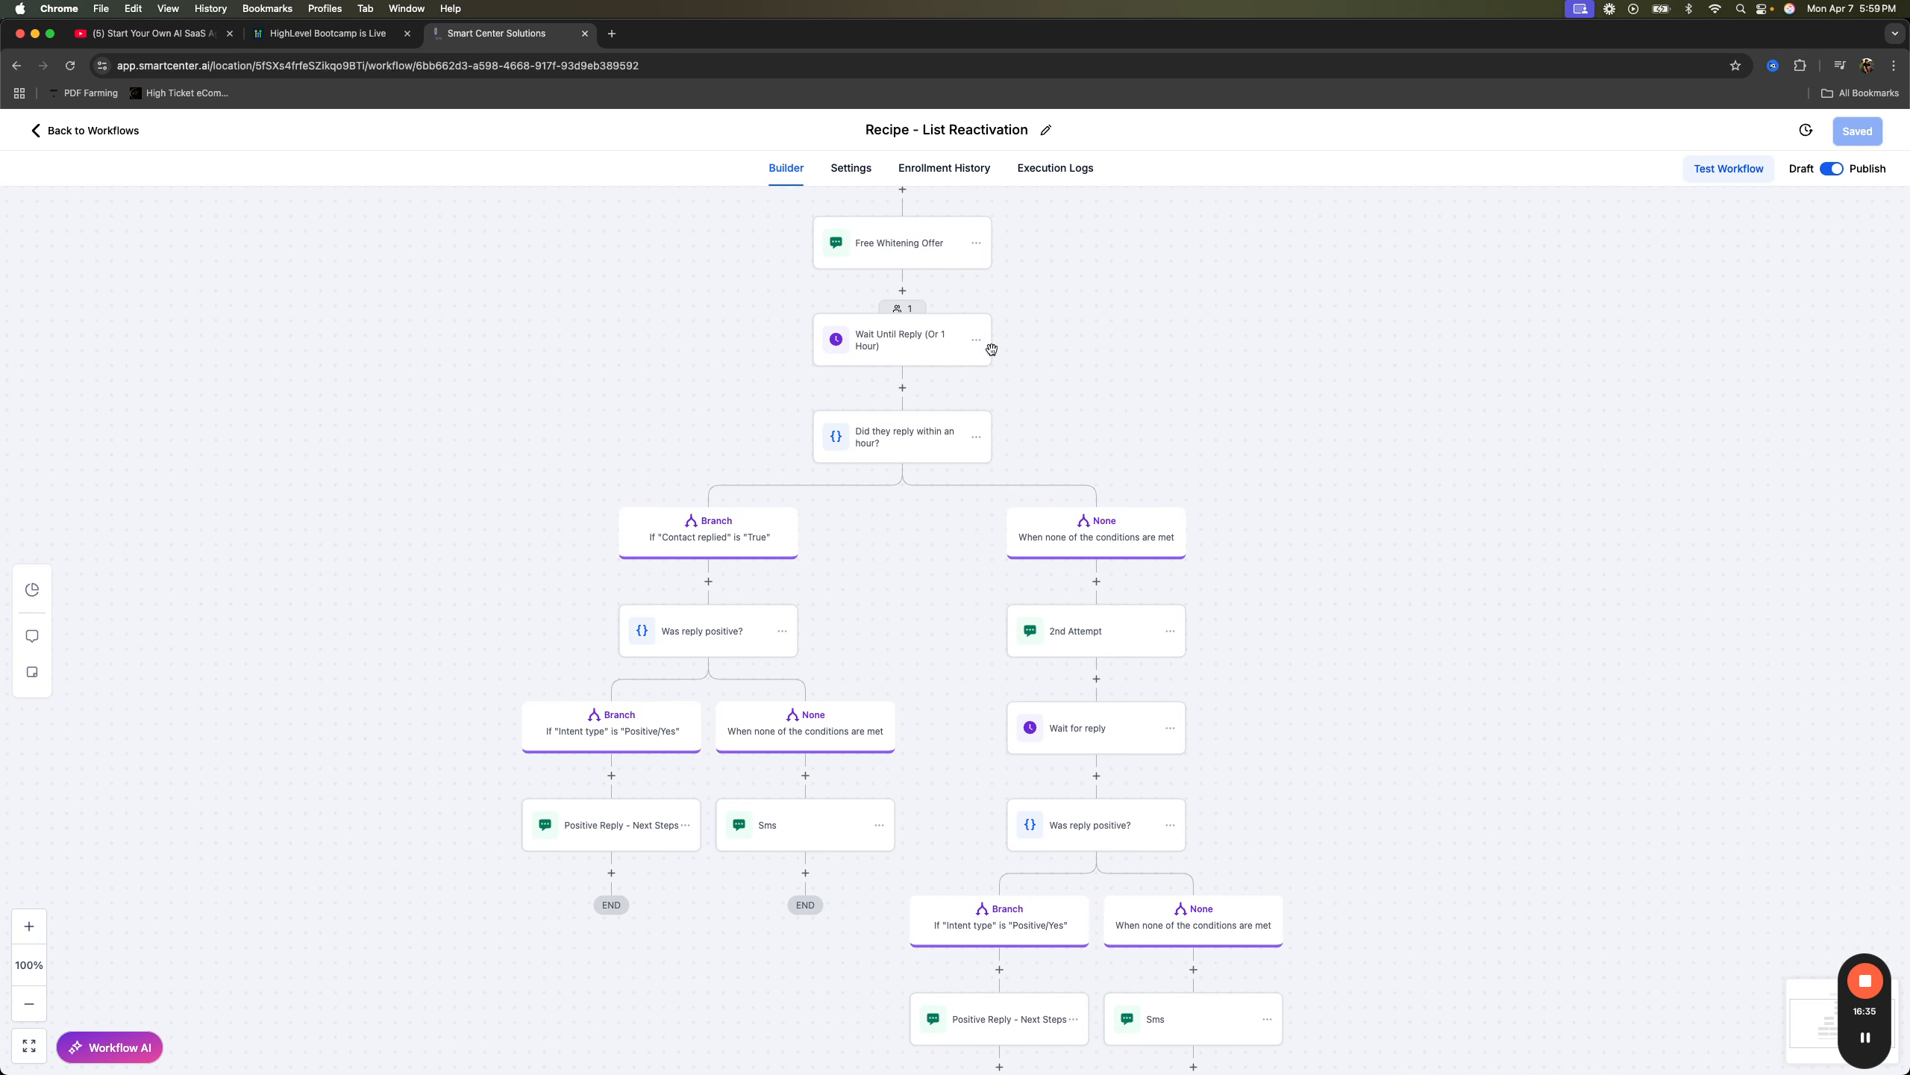
scroll(989, 452, up, 4)
scroll(977, 565, down, 5)
scroll(831, 796, down, 3)
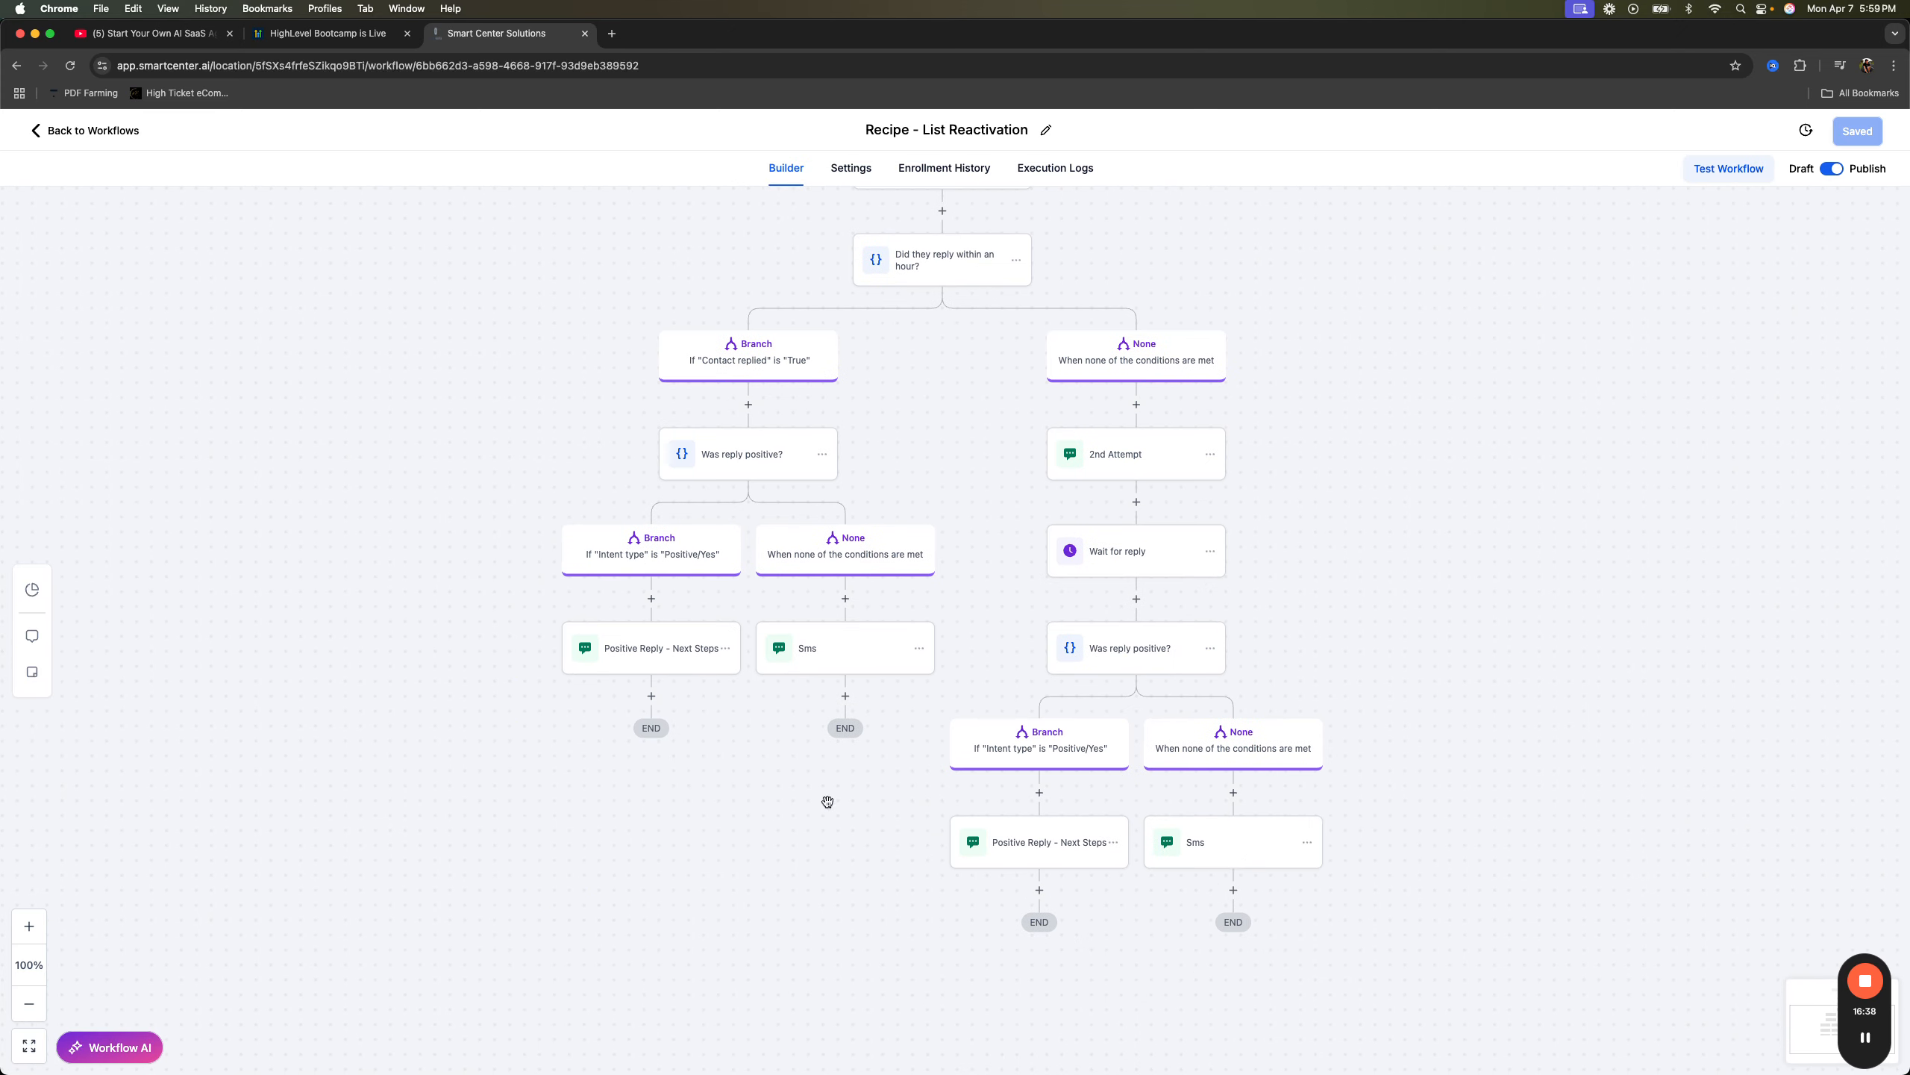
scroll(947, 730, up, 5)
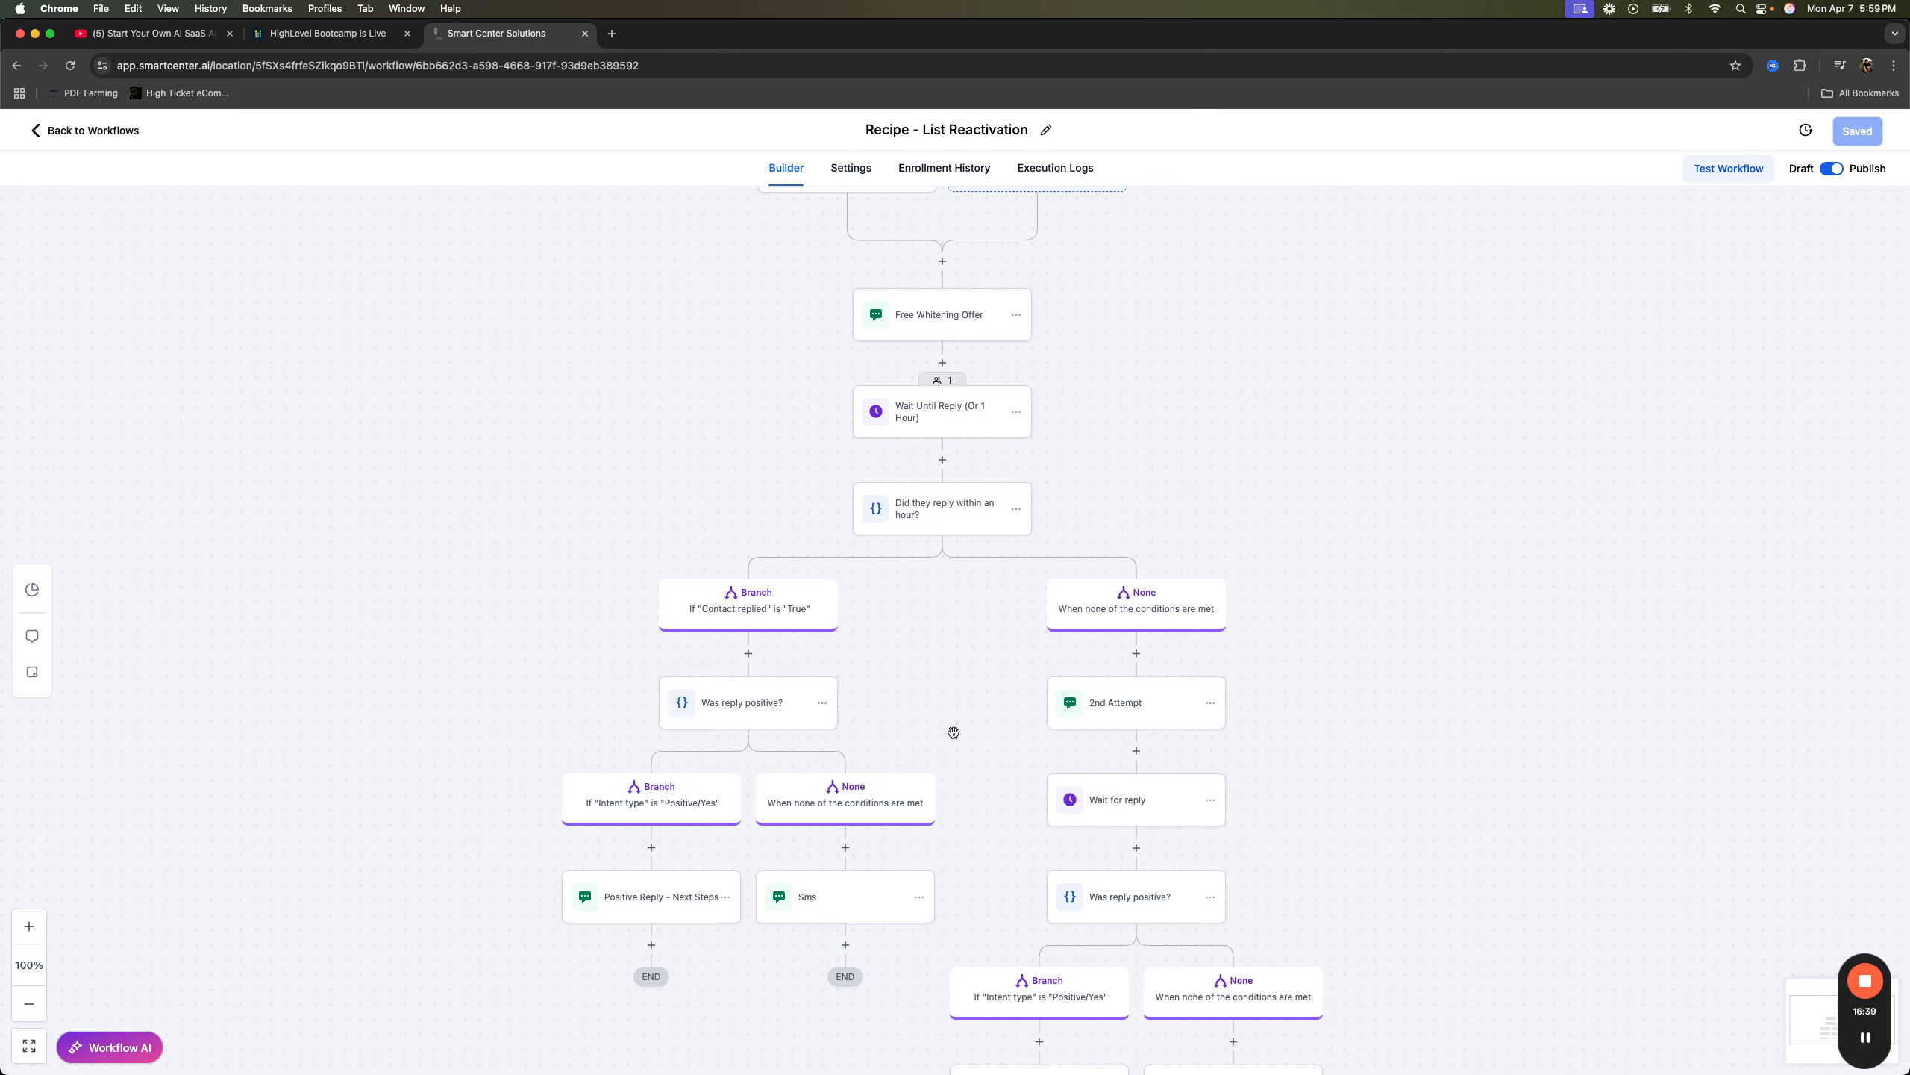
- Leave the workflow, open the test user's contact record to check the conversation for the whitening offer SMS, and return to the contacts list
click(92, 131)
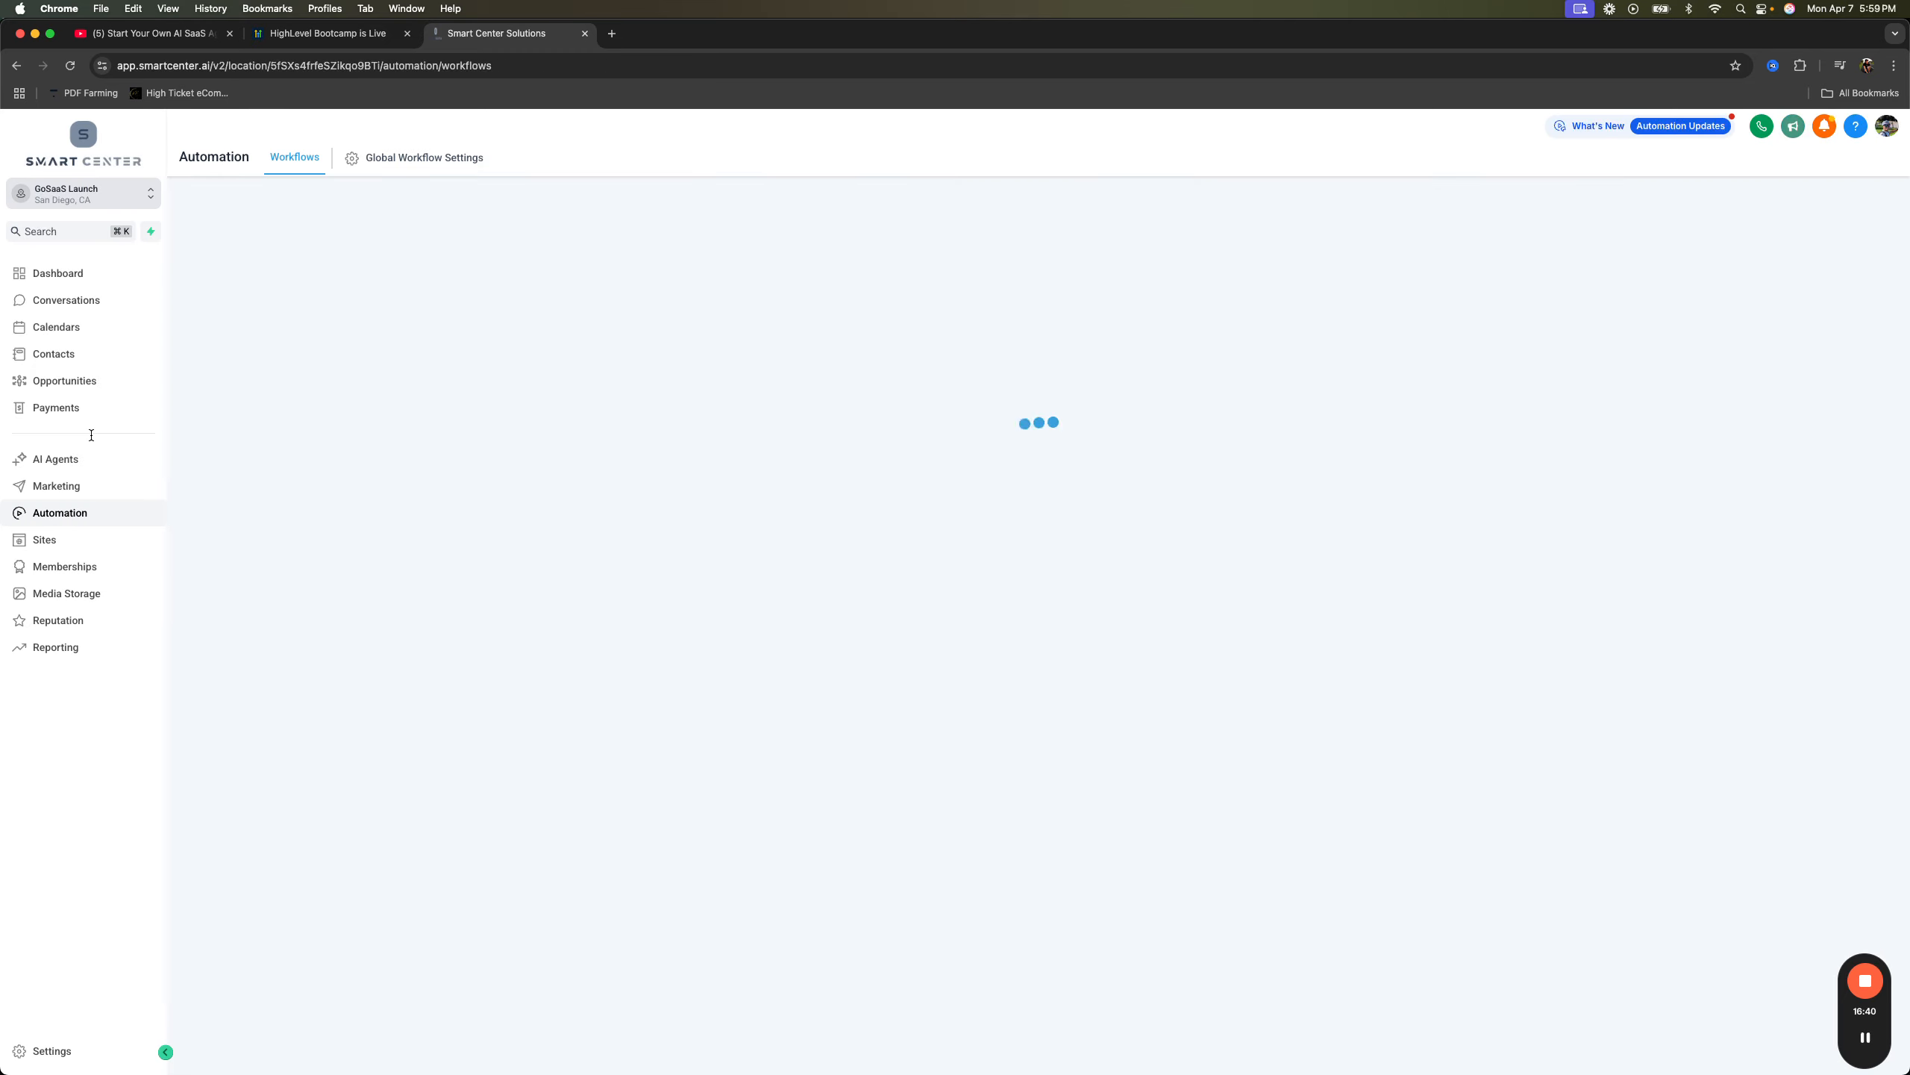
click(61, 362)
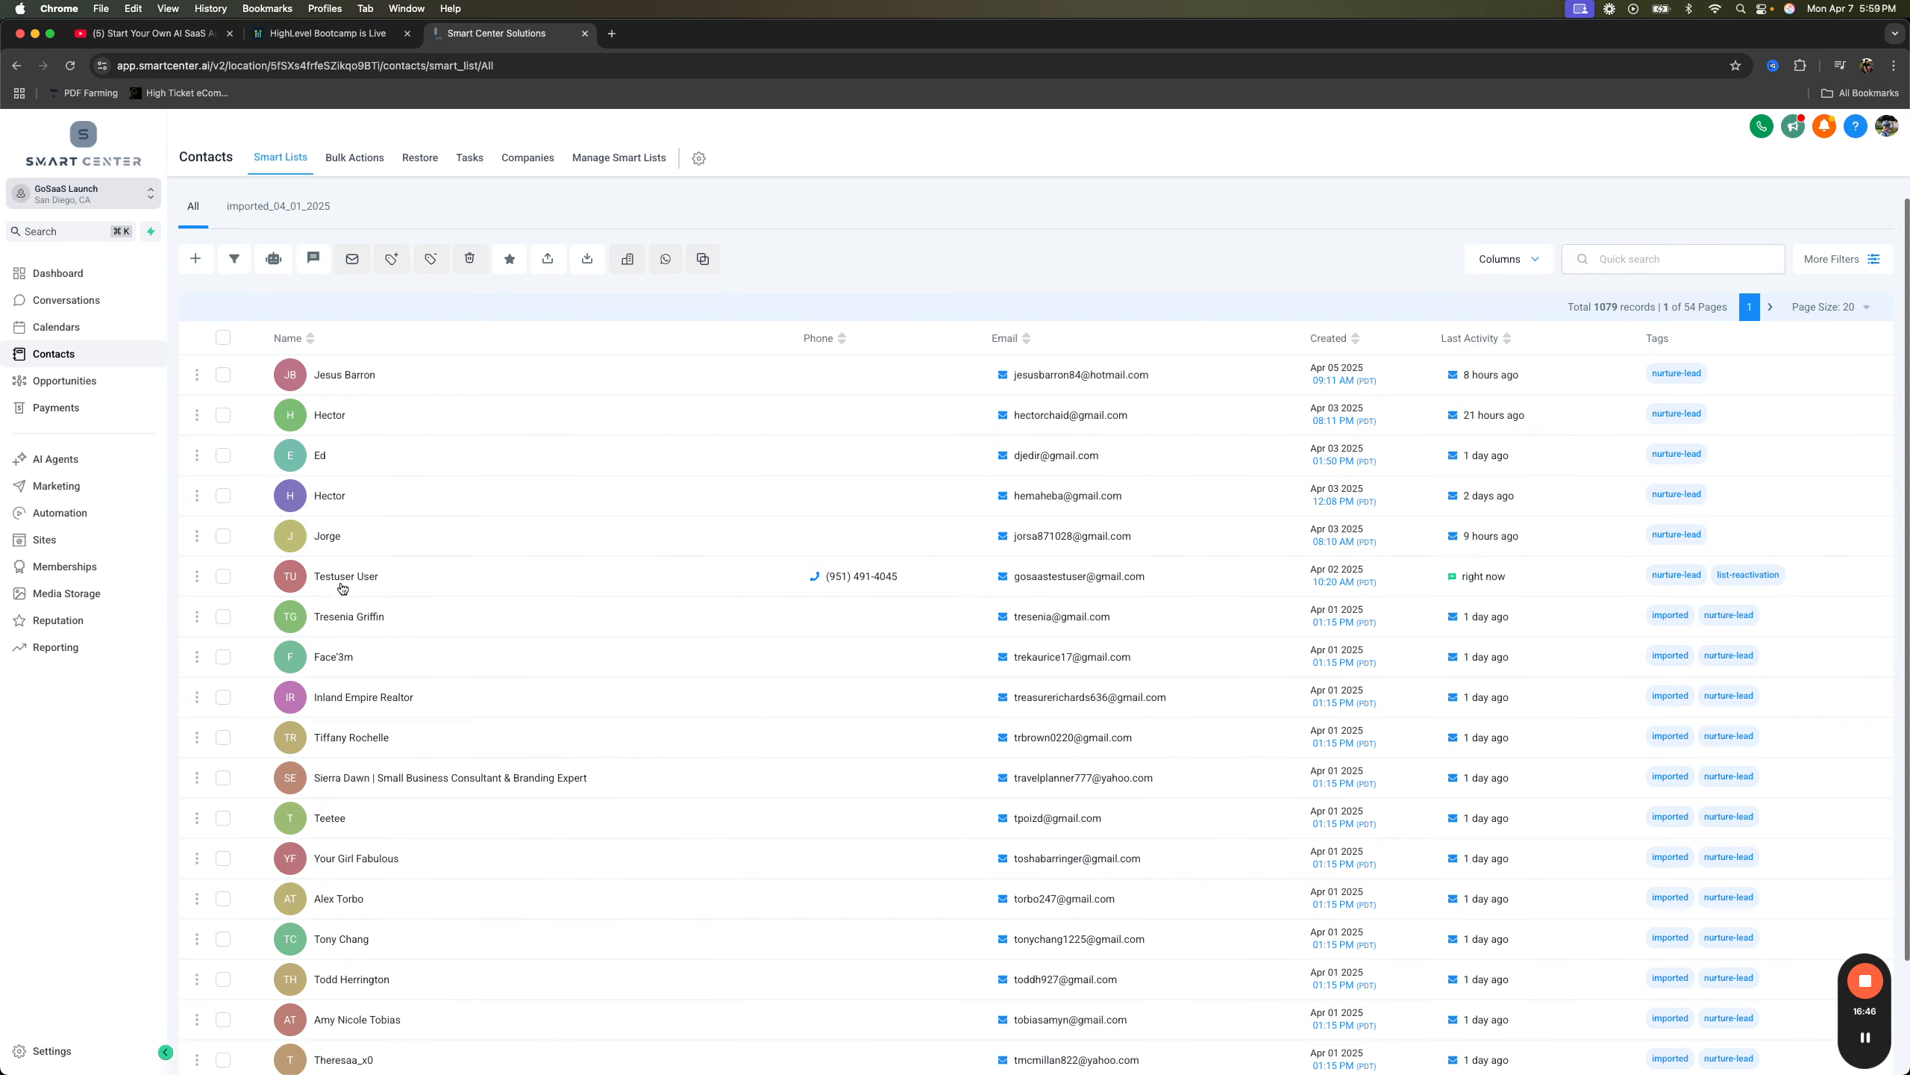
click(340, 586)
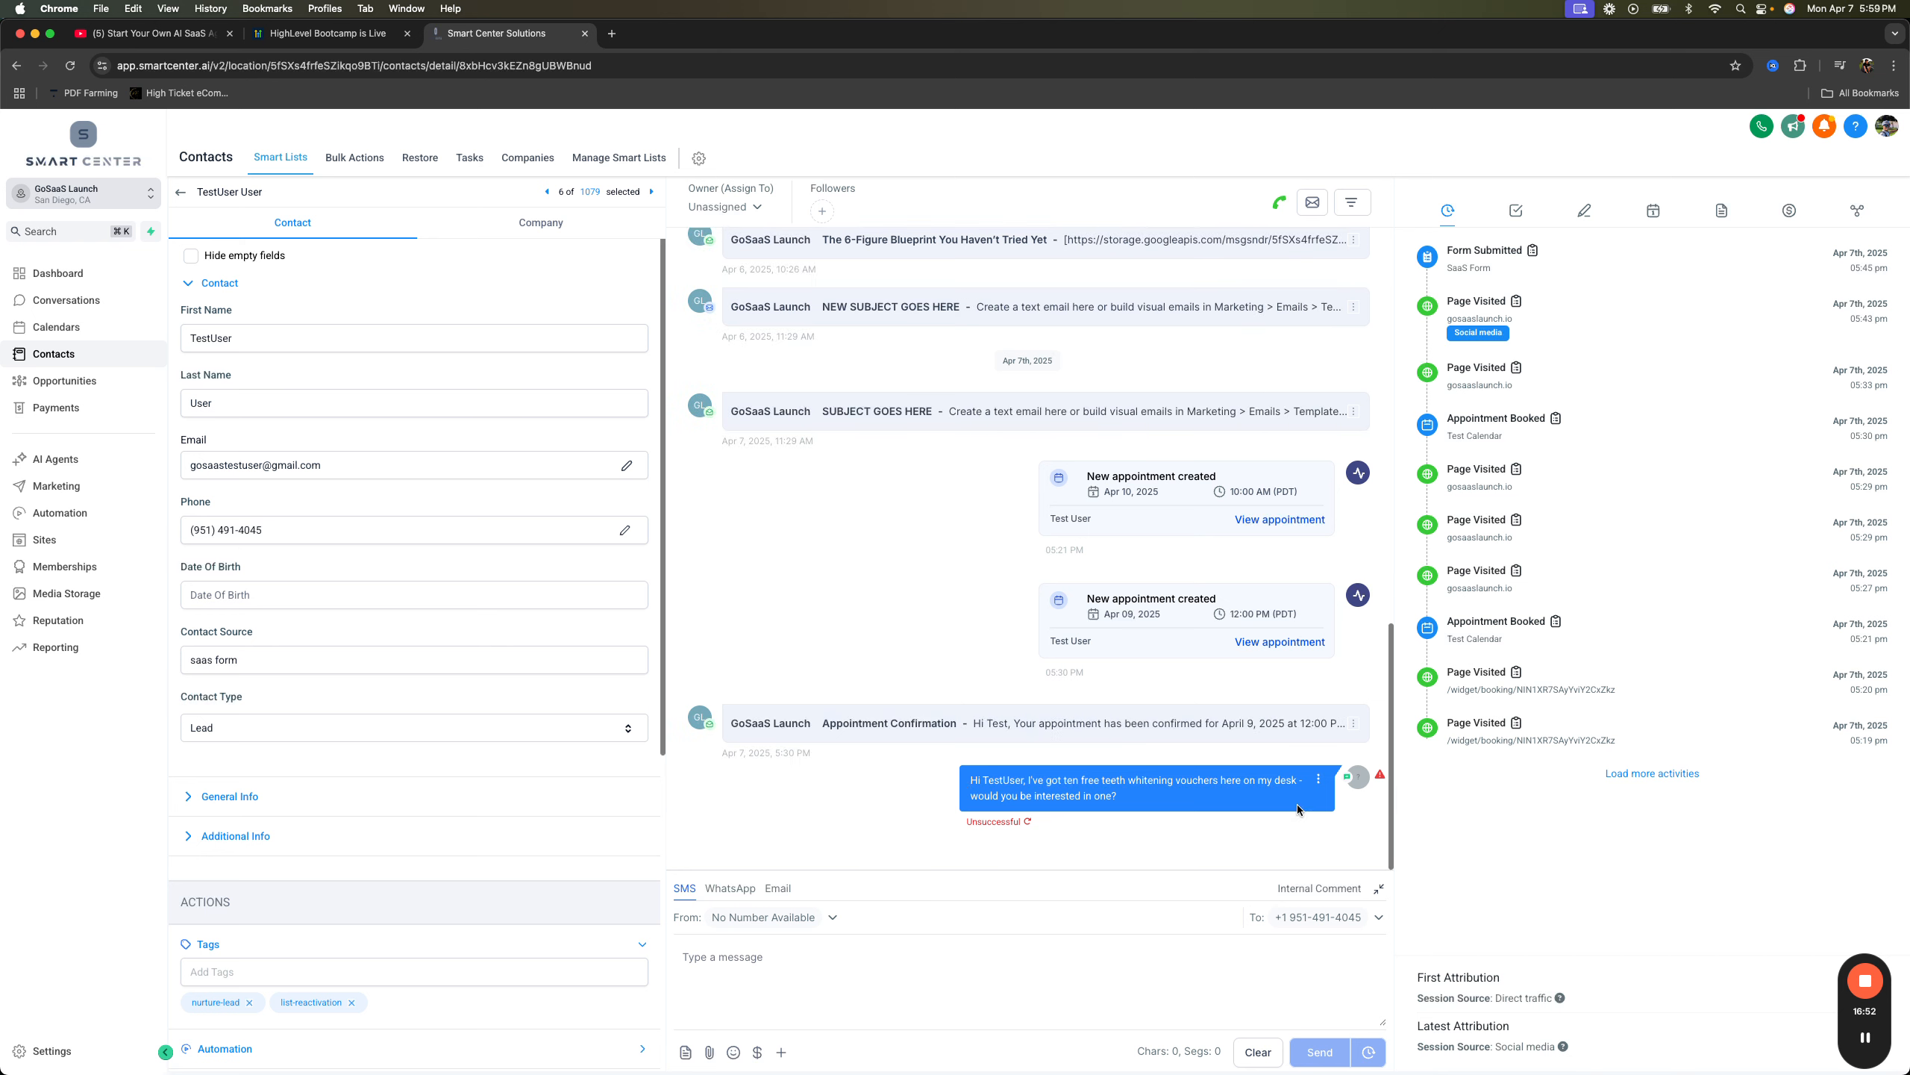
click(180, 197)
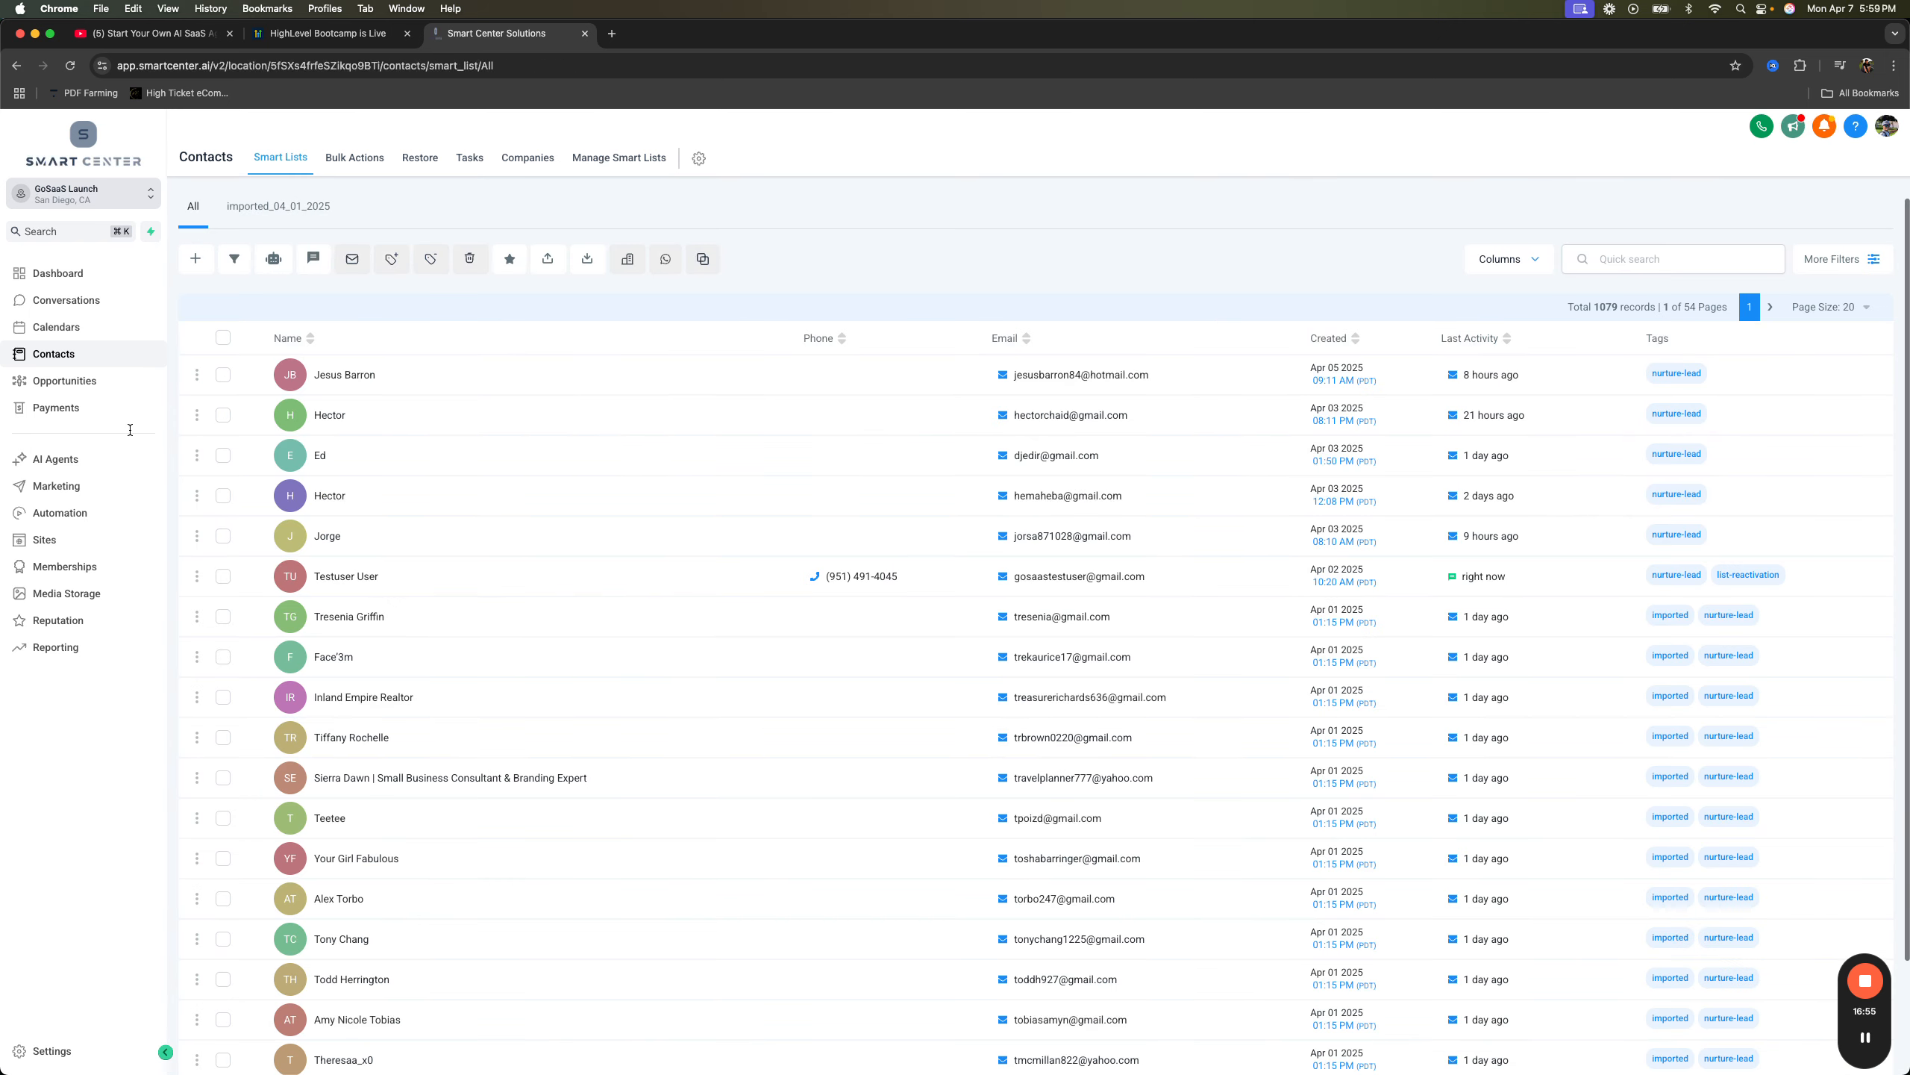
- Reopen the Recipe - List Reactivation workflow and review its path from the Contact Tag trigger through the reply and no-reply branches
click(57, 512)
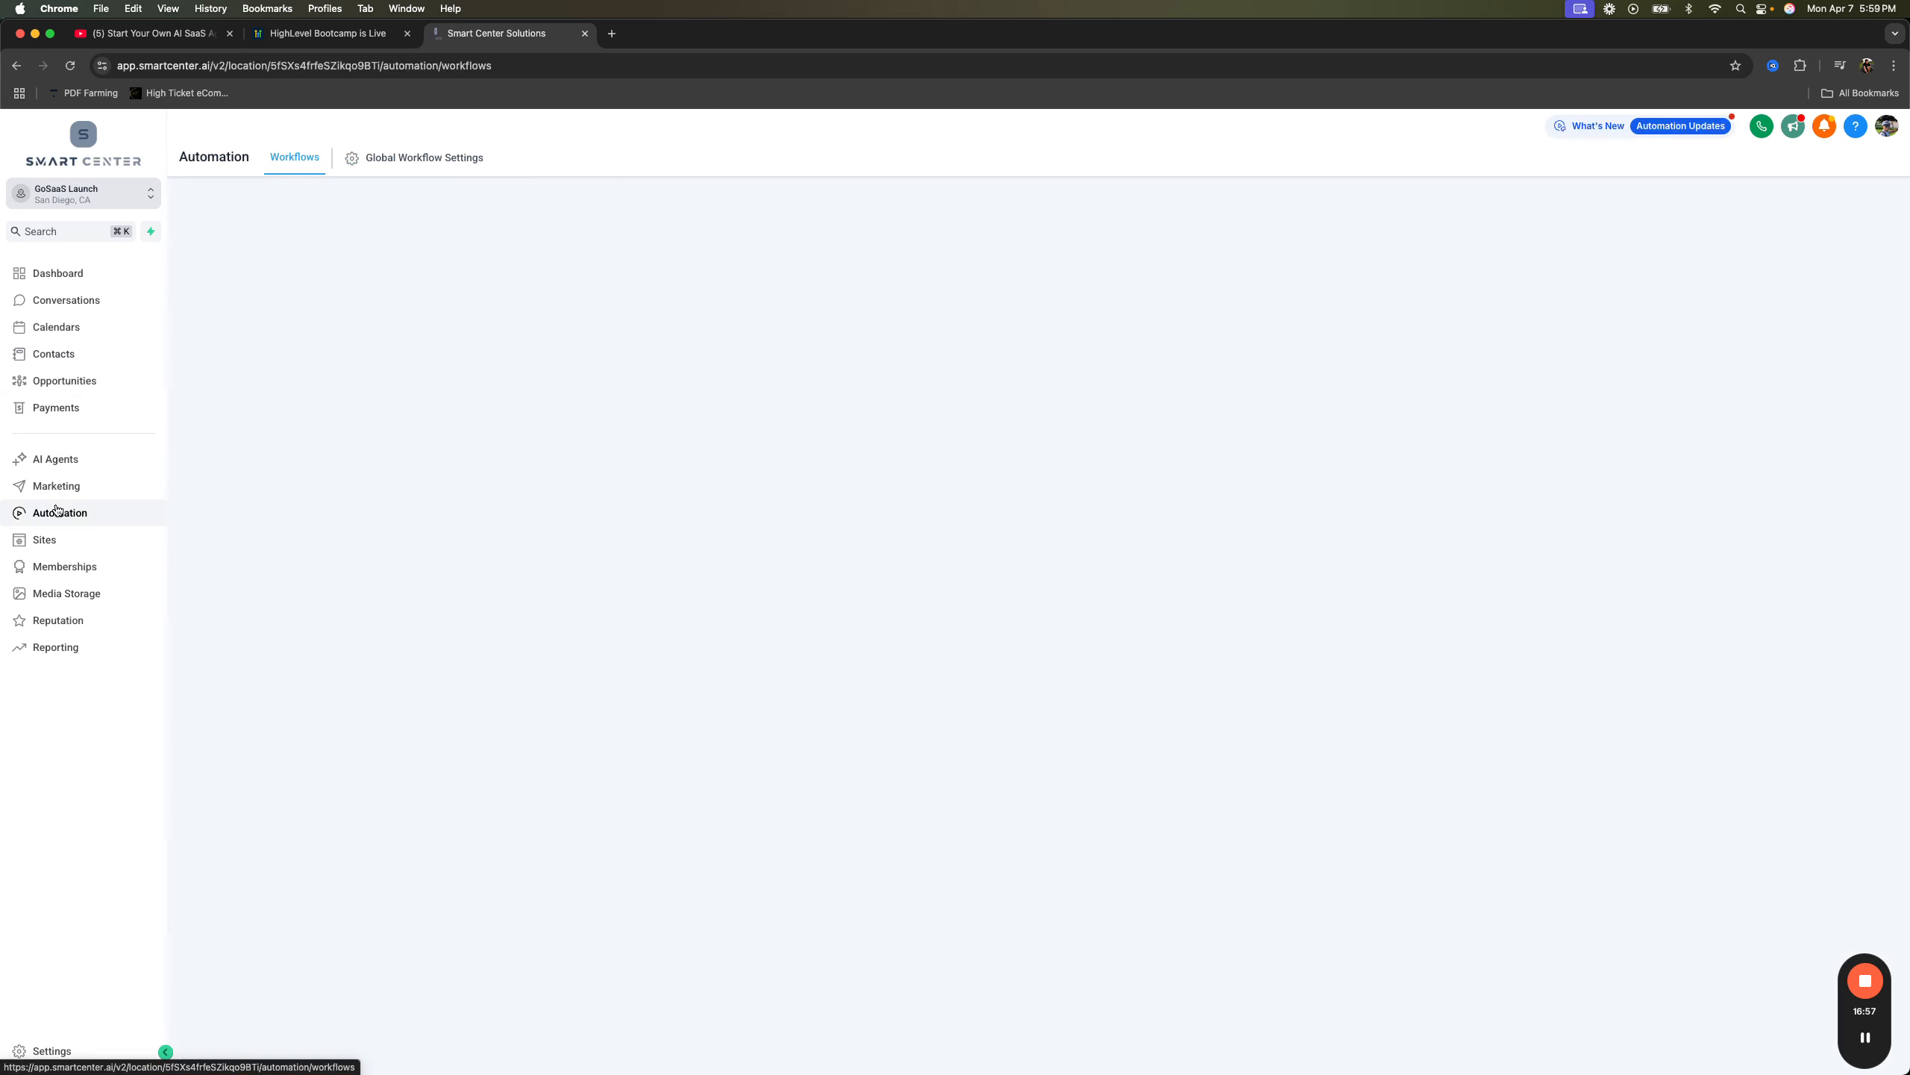
click(677, 589)
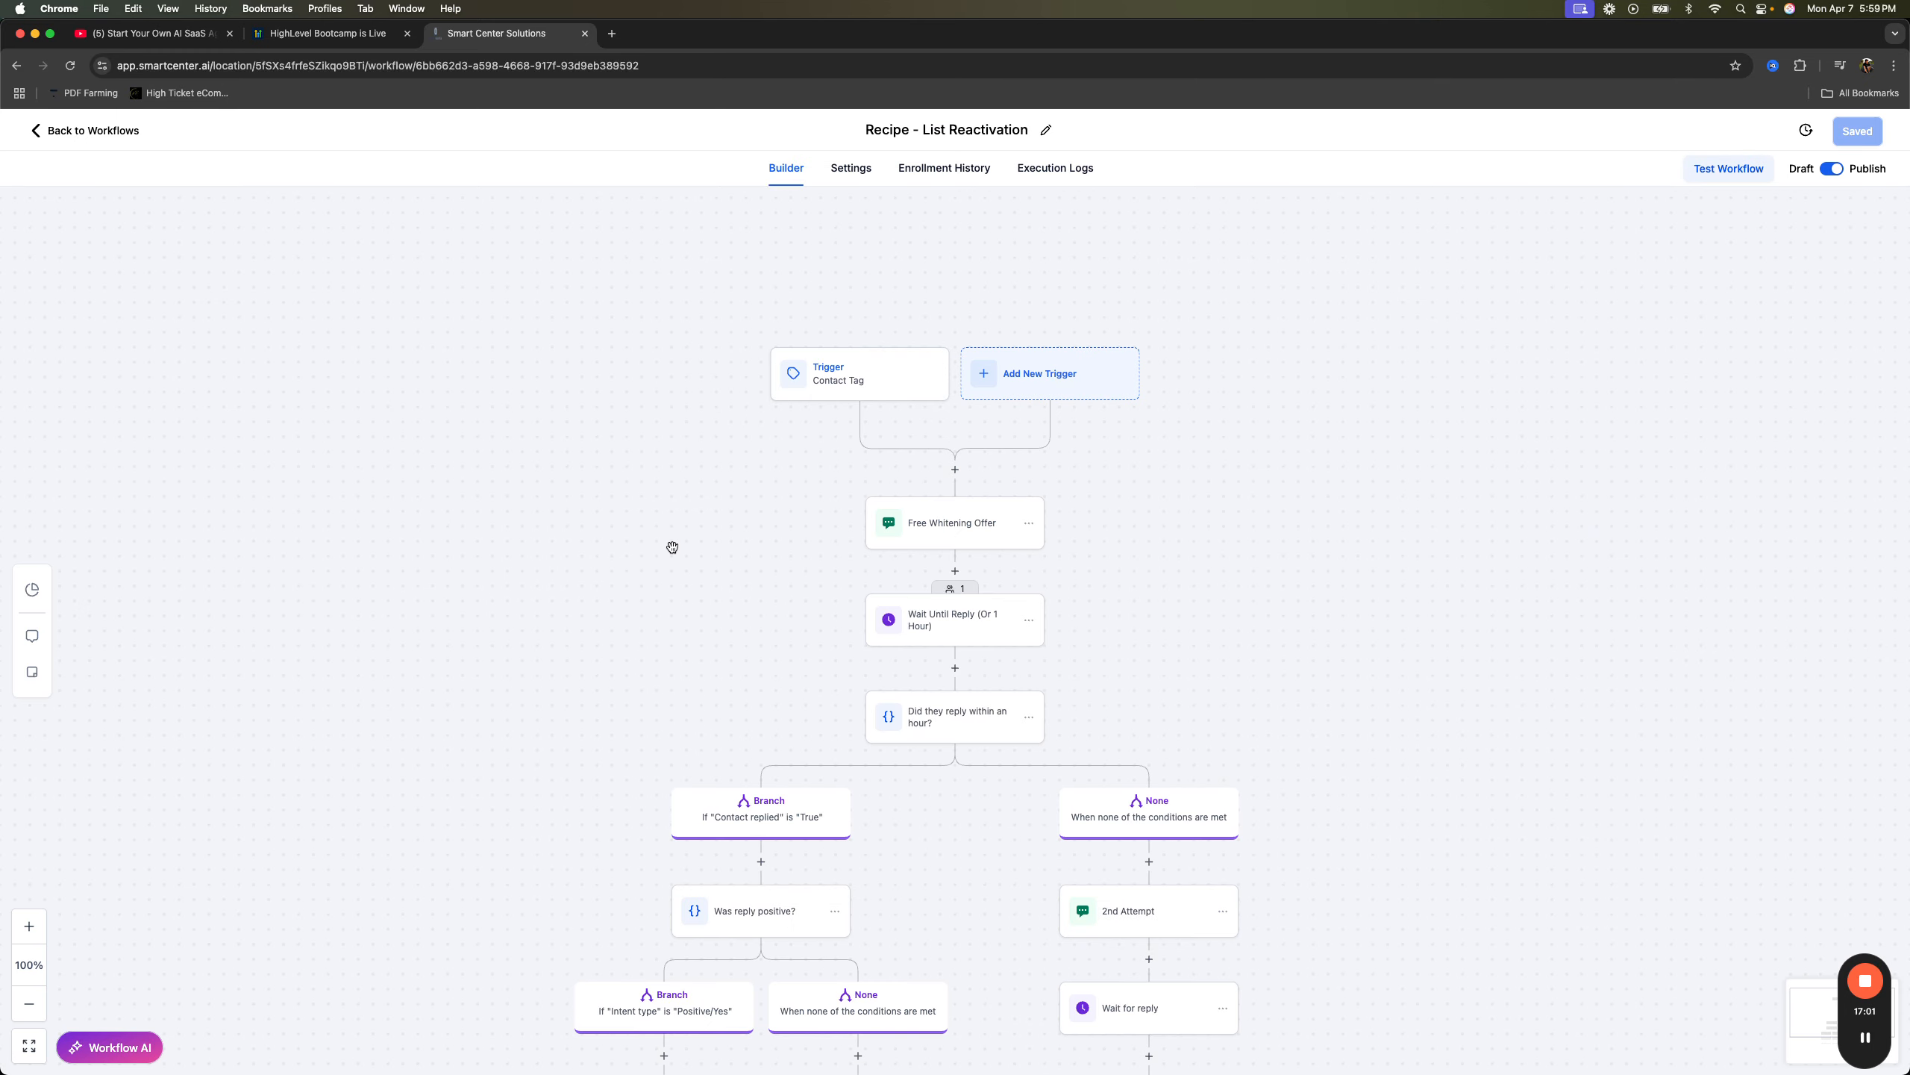
scroll(669, 546, down, 3)
scroll(670, 546, up, 1)
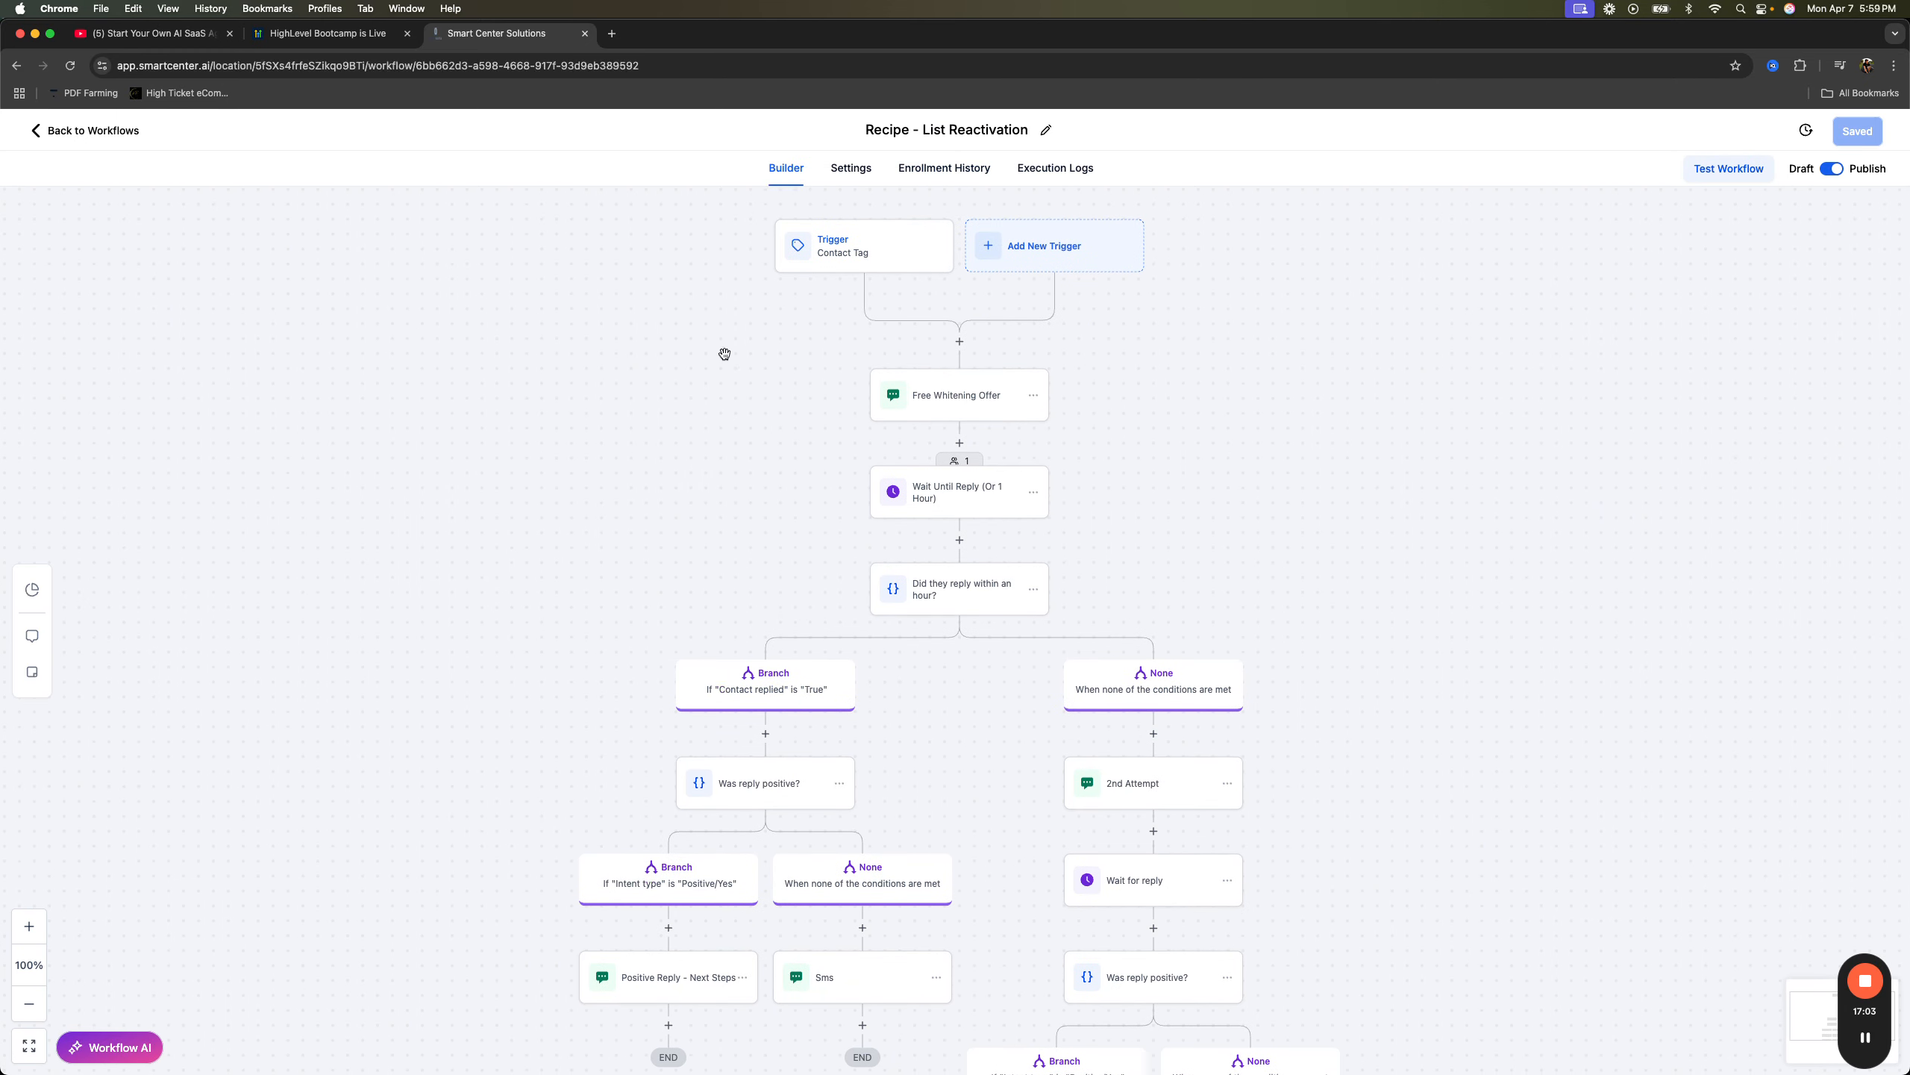
scroll(700, 525, down, 1)
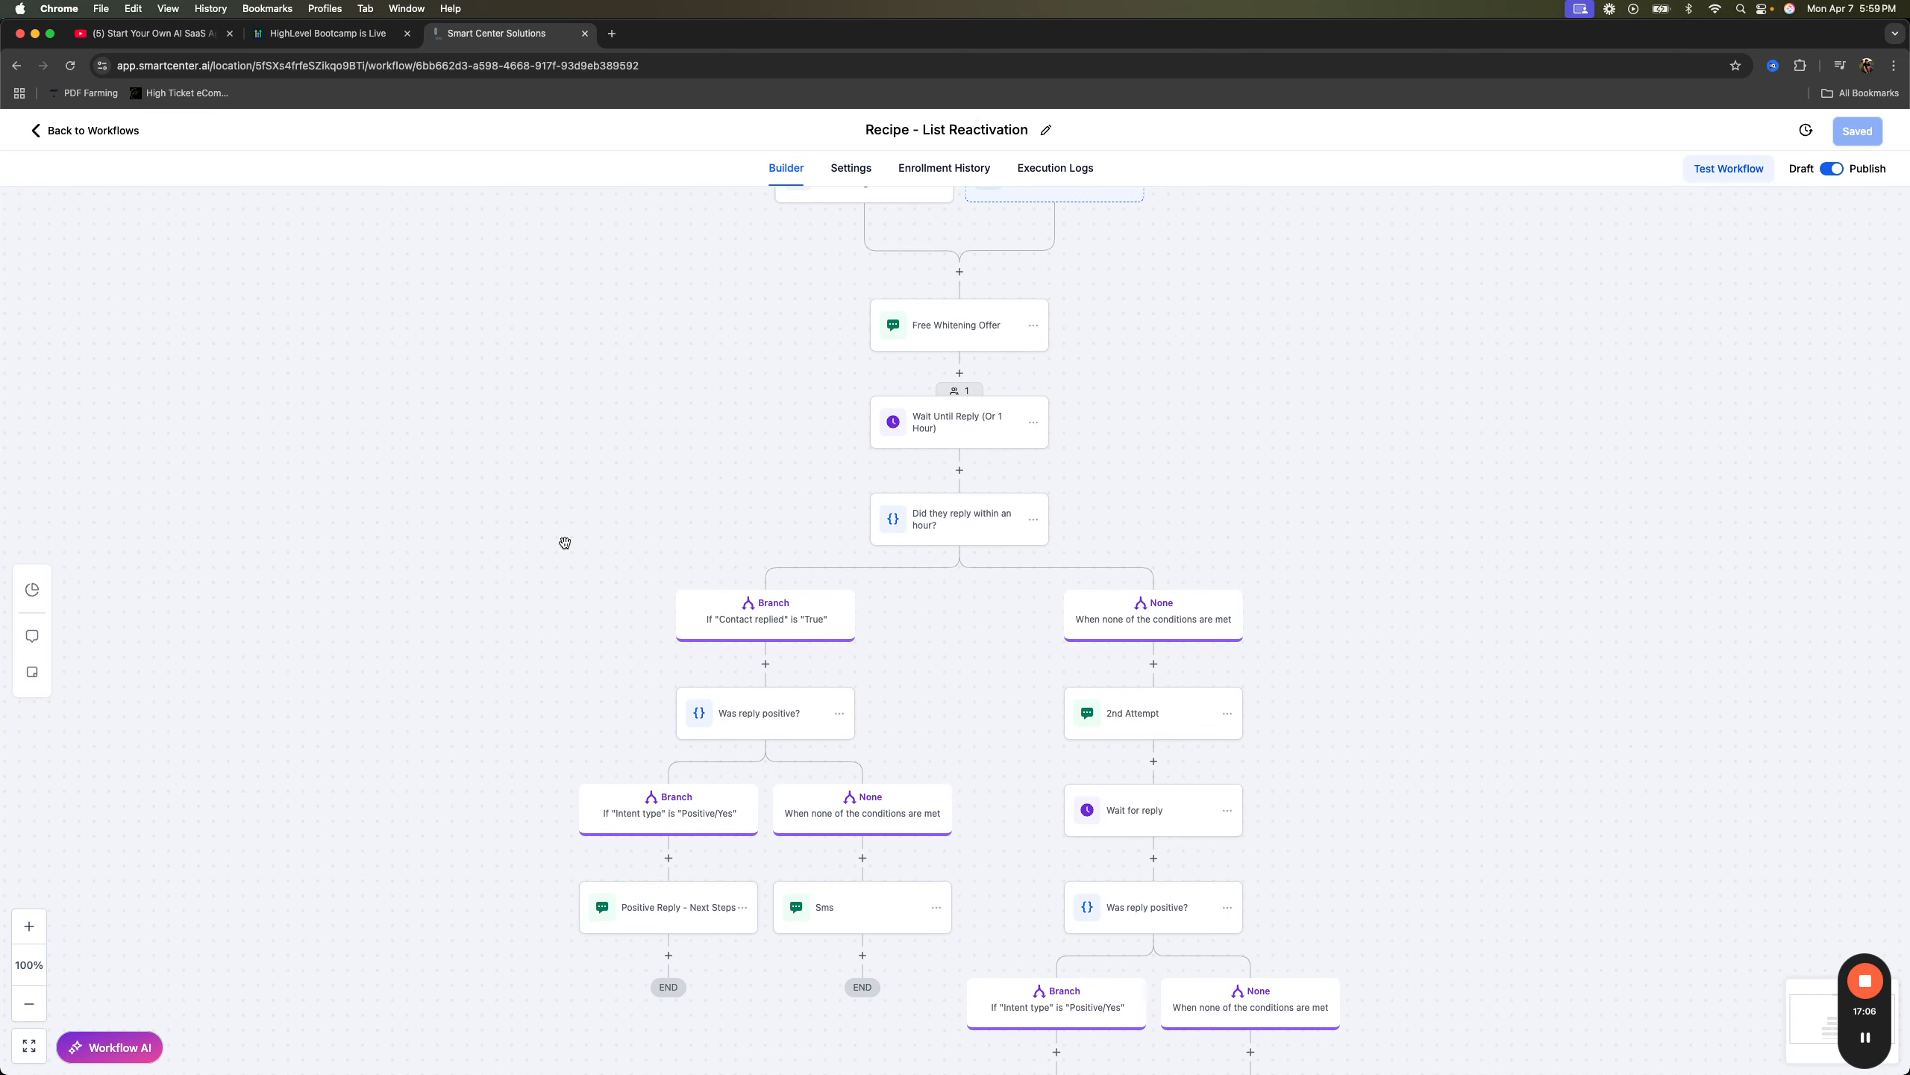
scroll(560, 553, down, 1)
scroll(677, 519, down, 2)
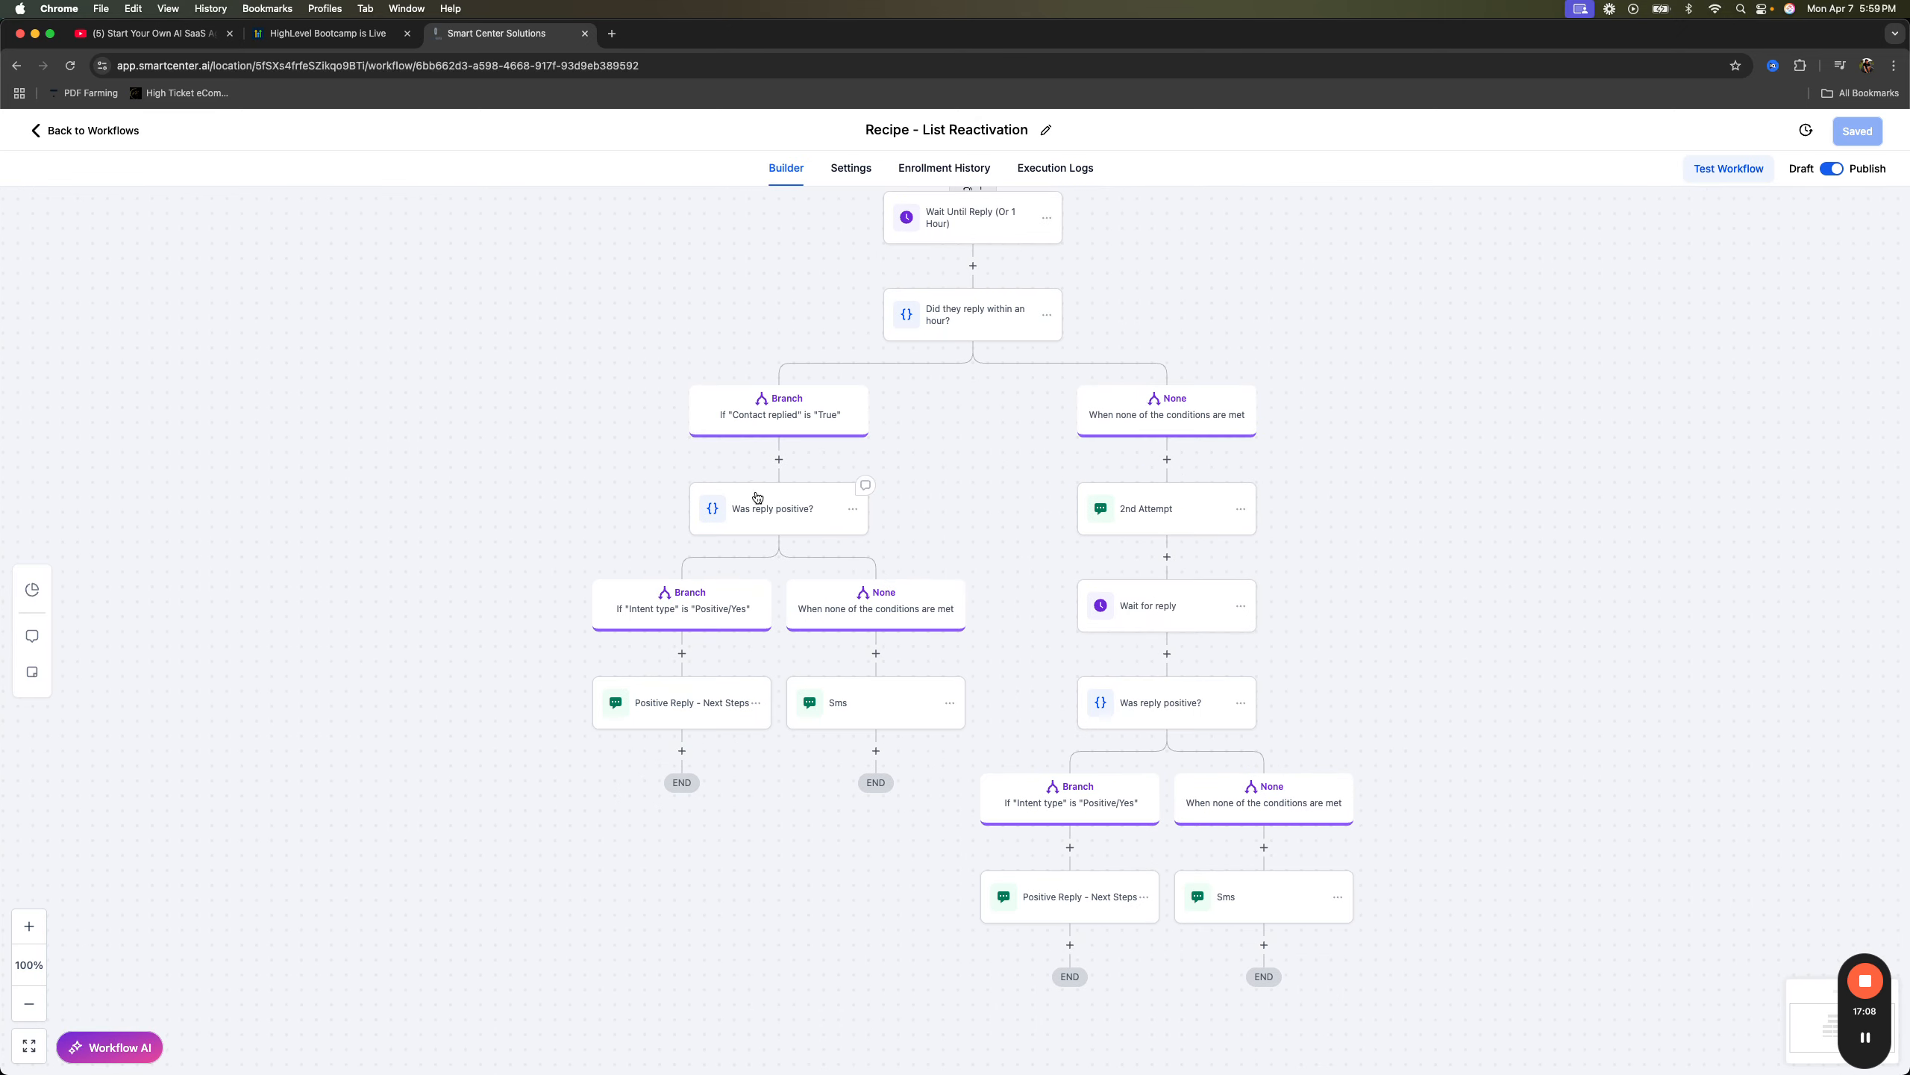
scroll(521, 433, up, 3)
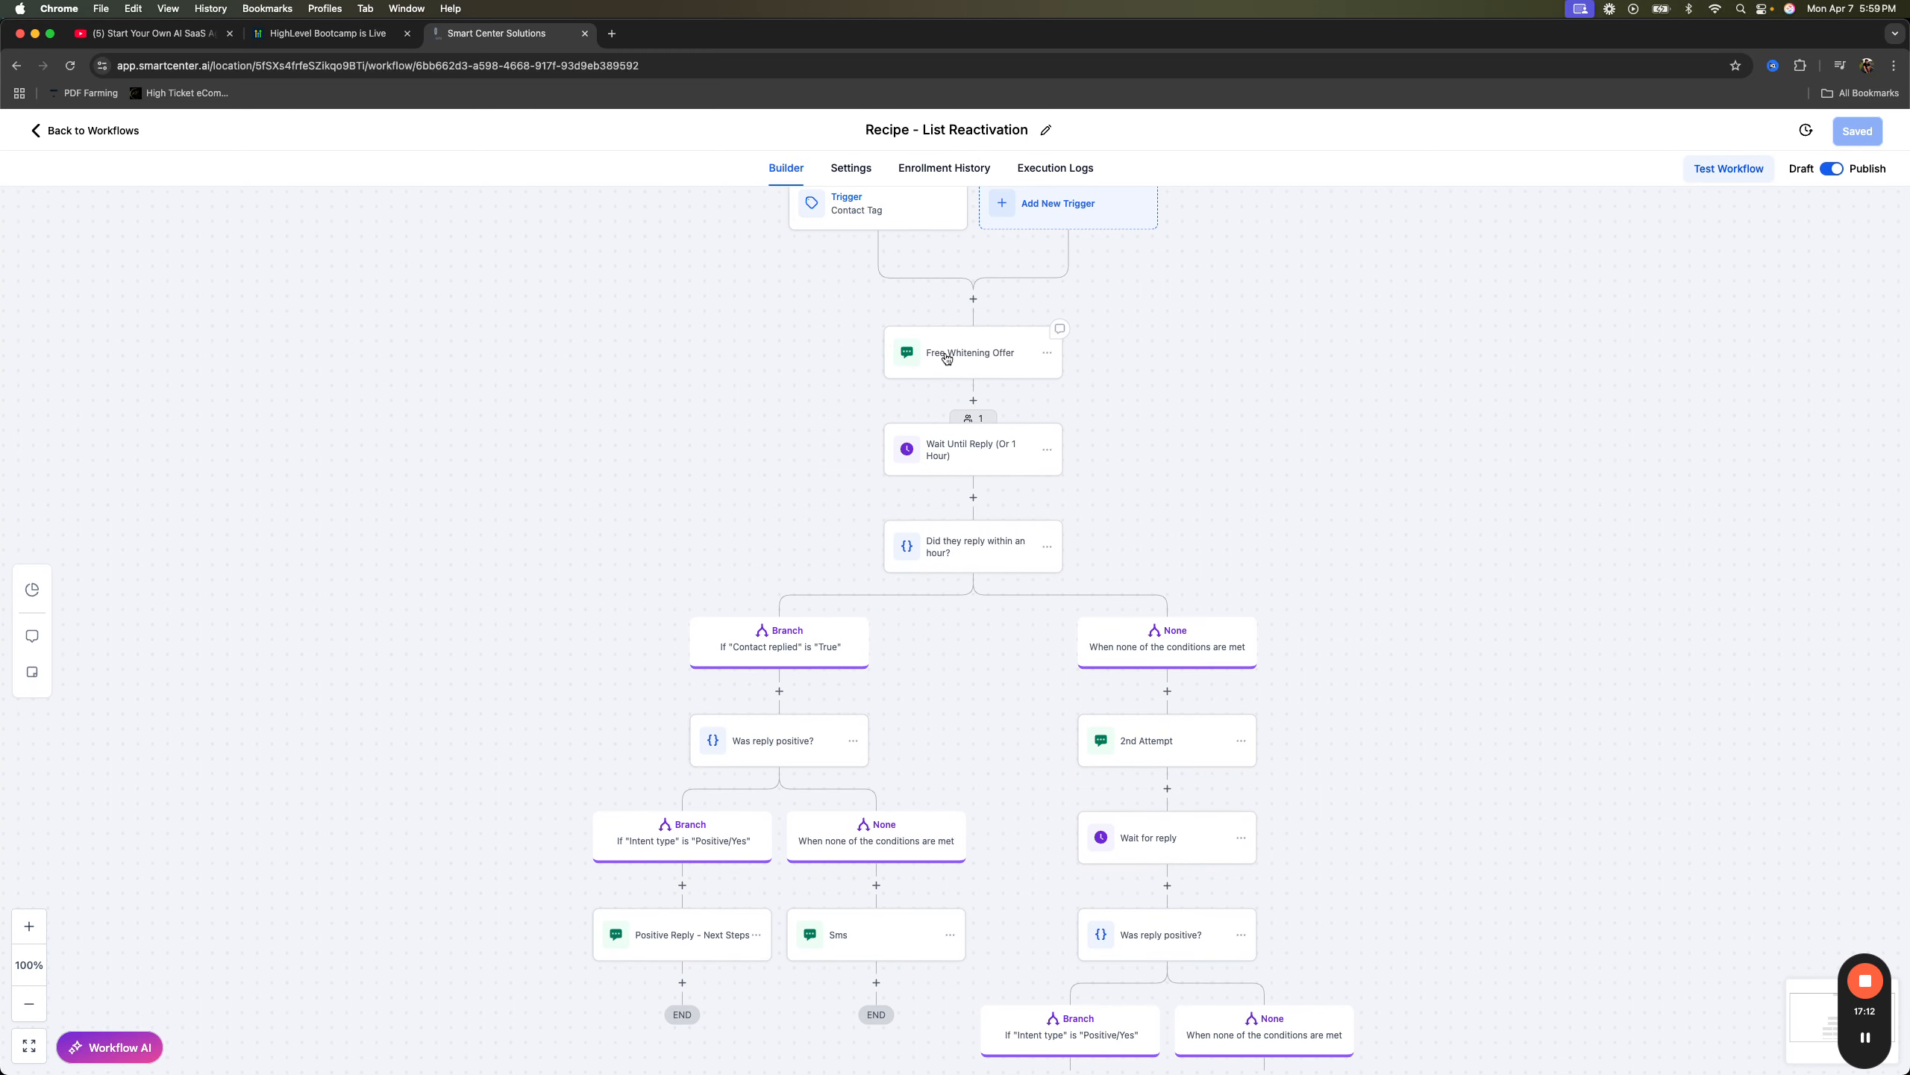
scroll(989, 639, down, 1)
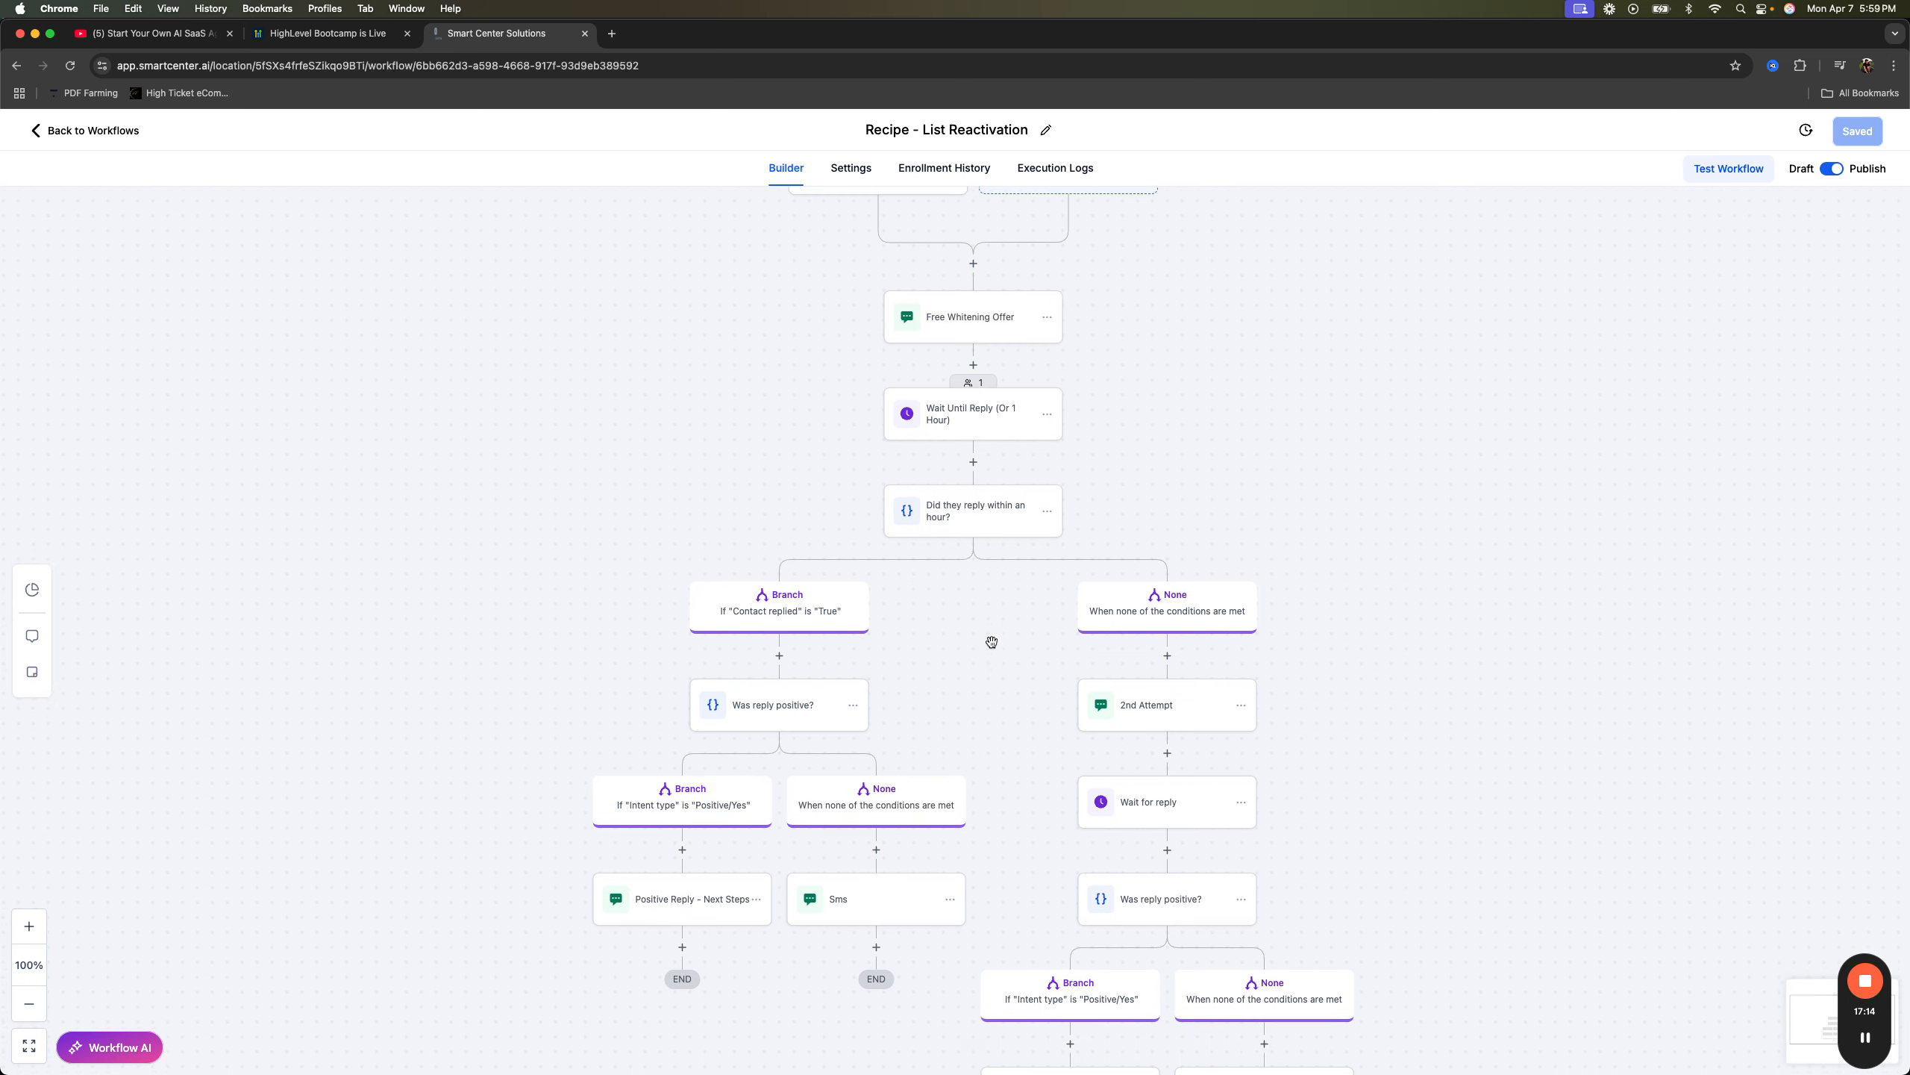
scroll(974, 661, up, 2)
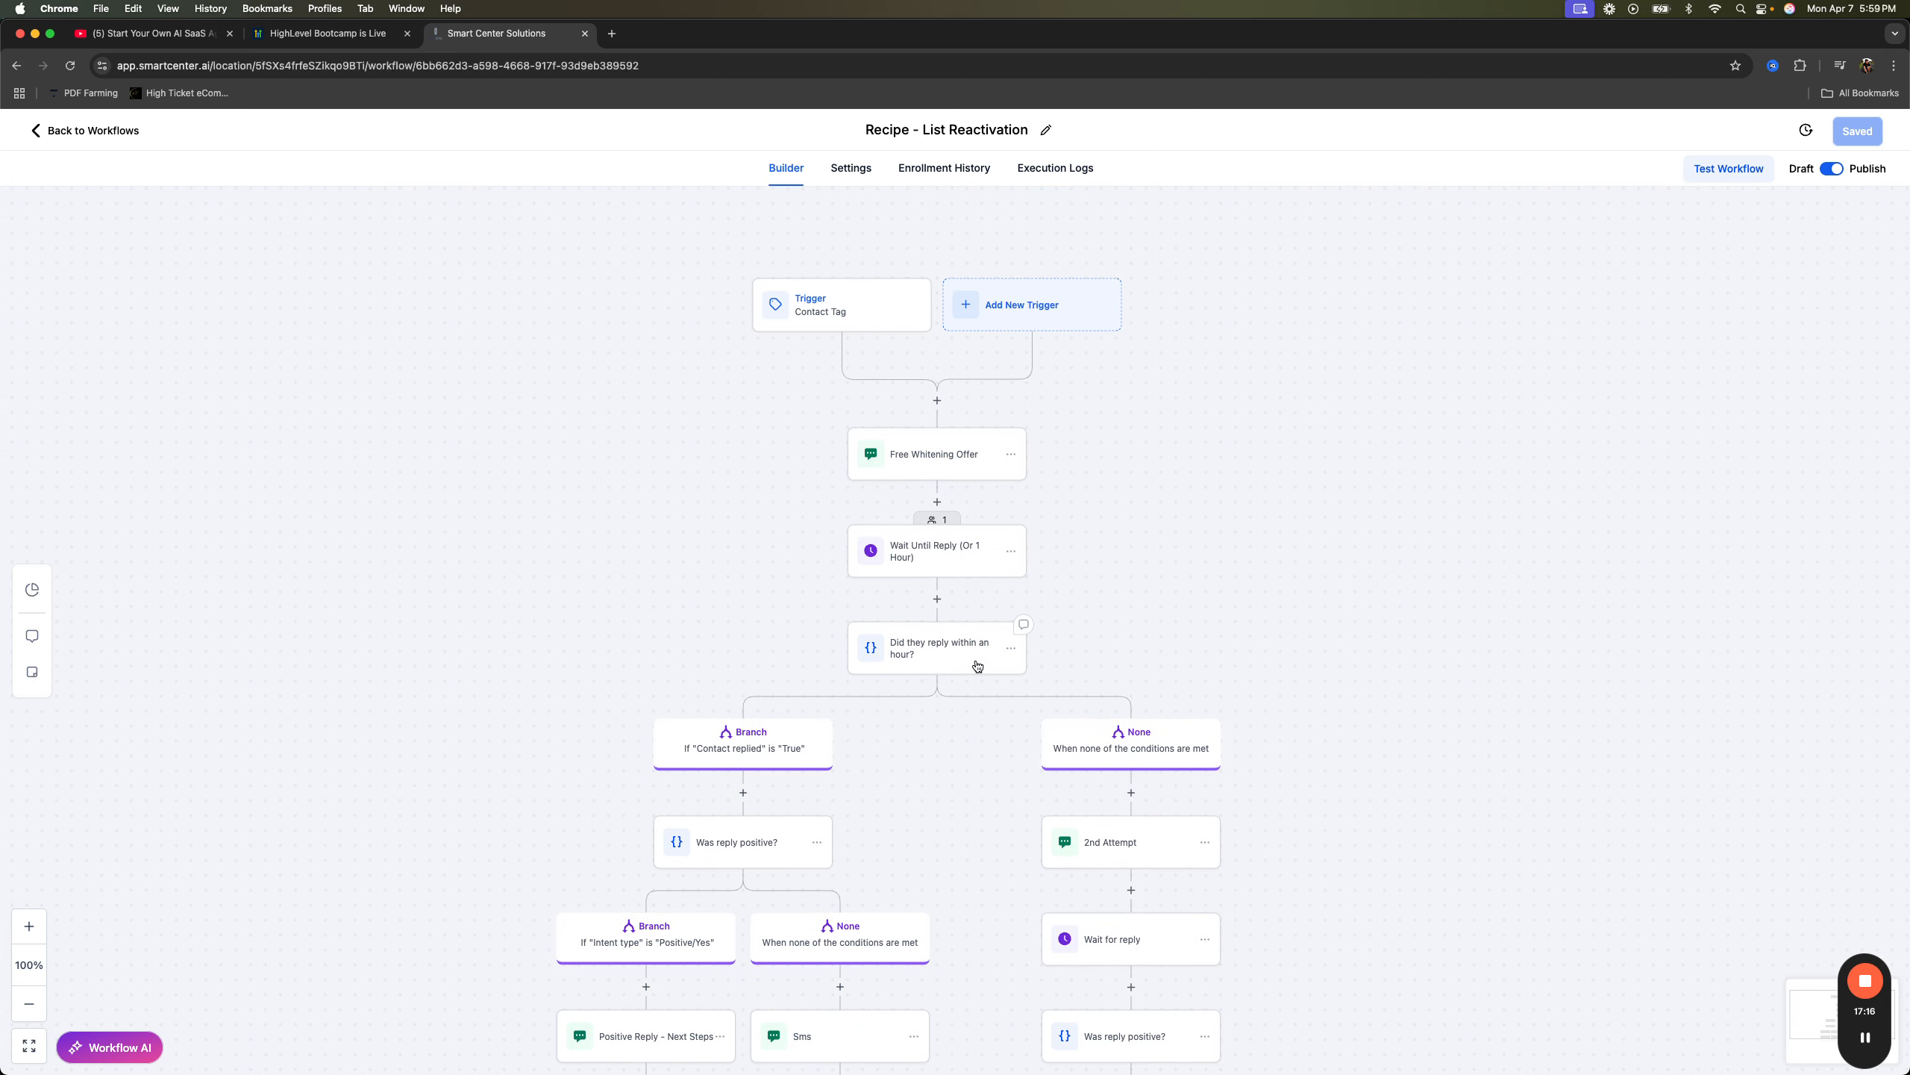
scroll(956, 665, down, 2)
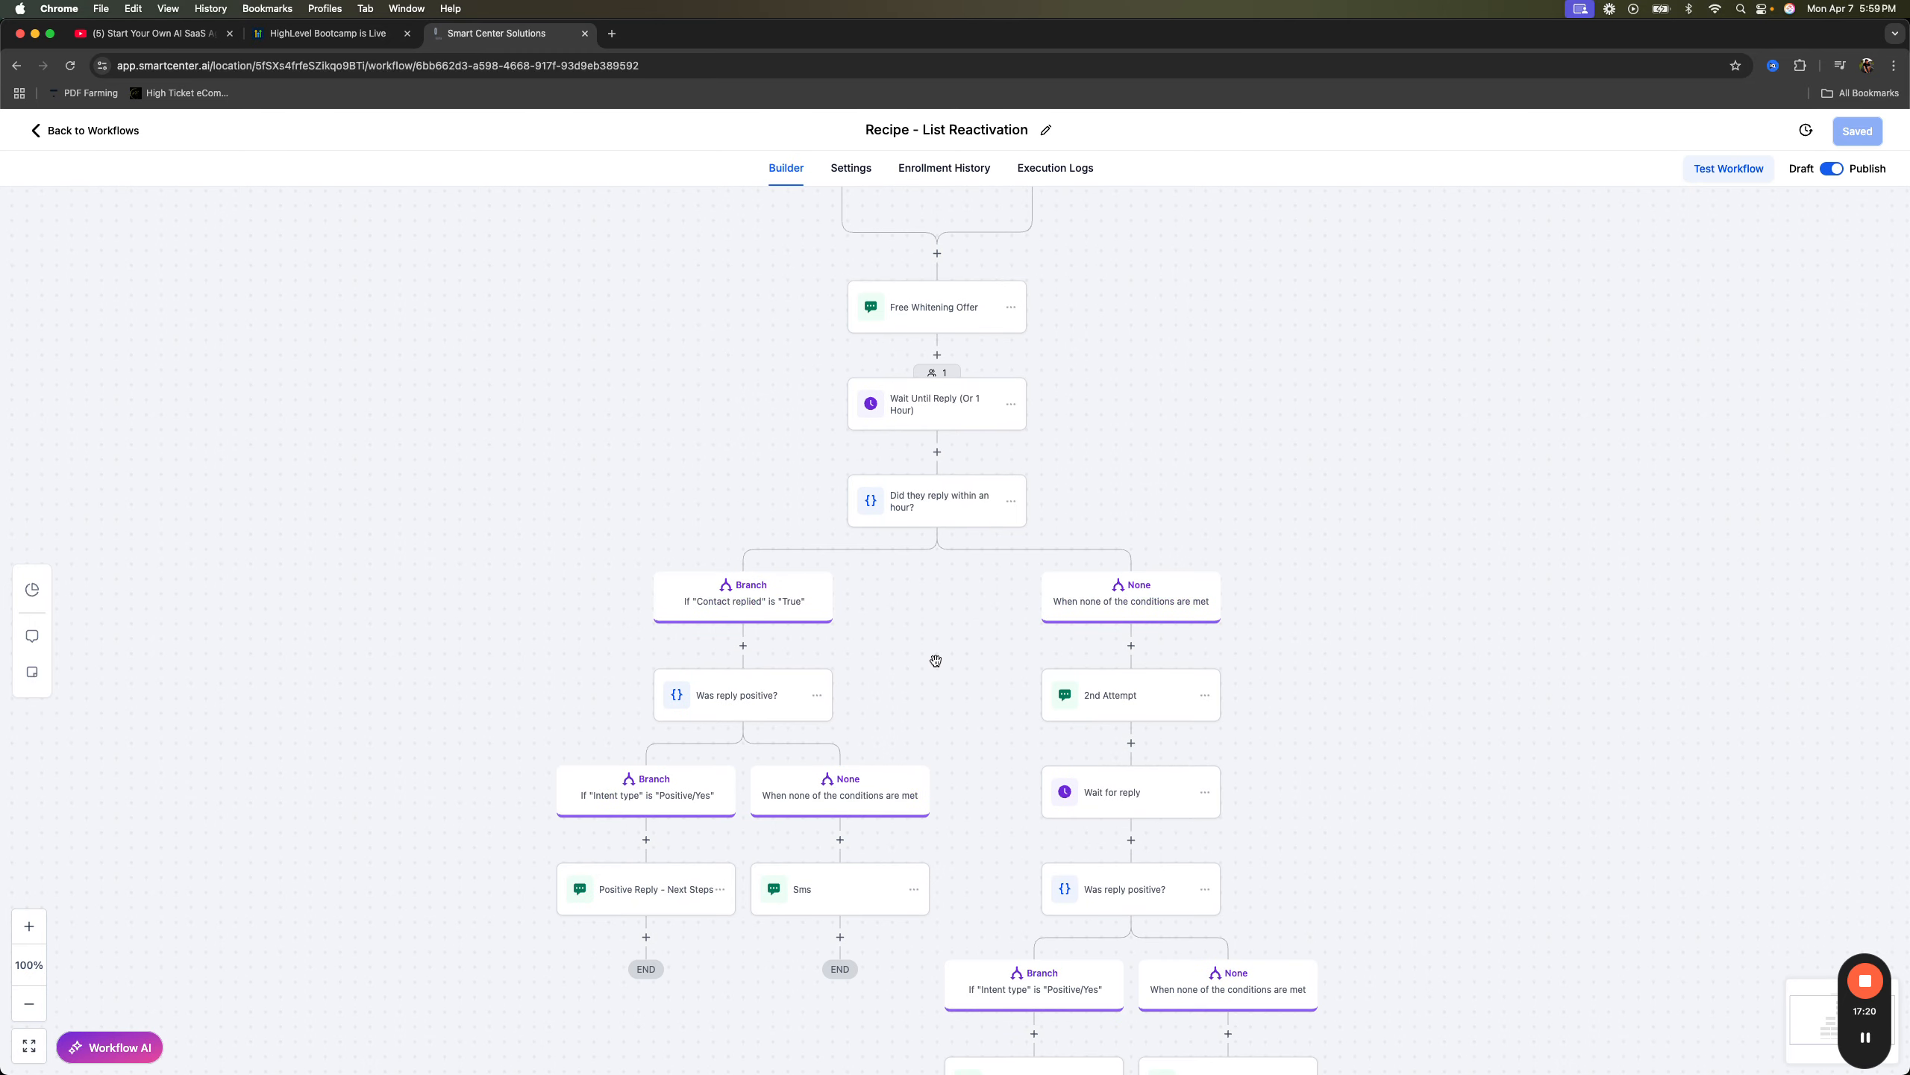
scroll(938, 658, up, 2)
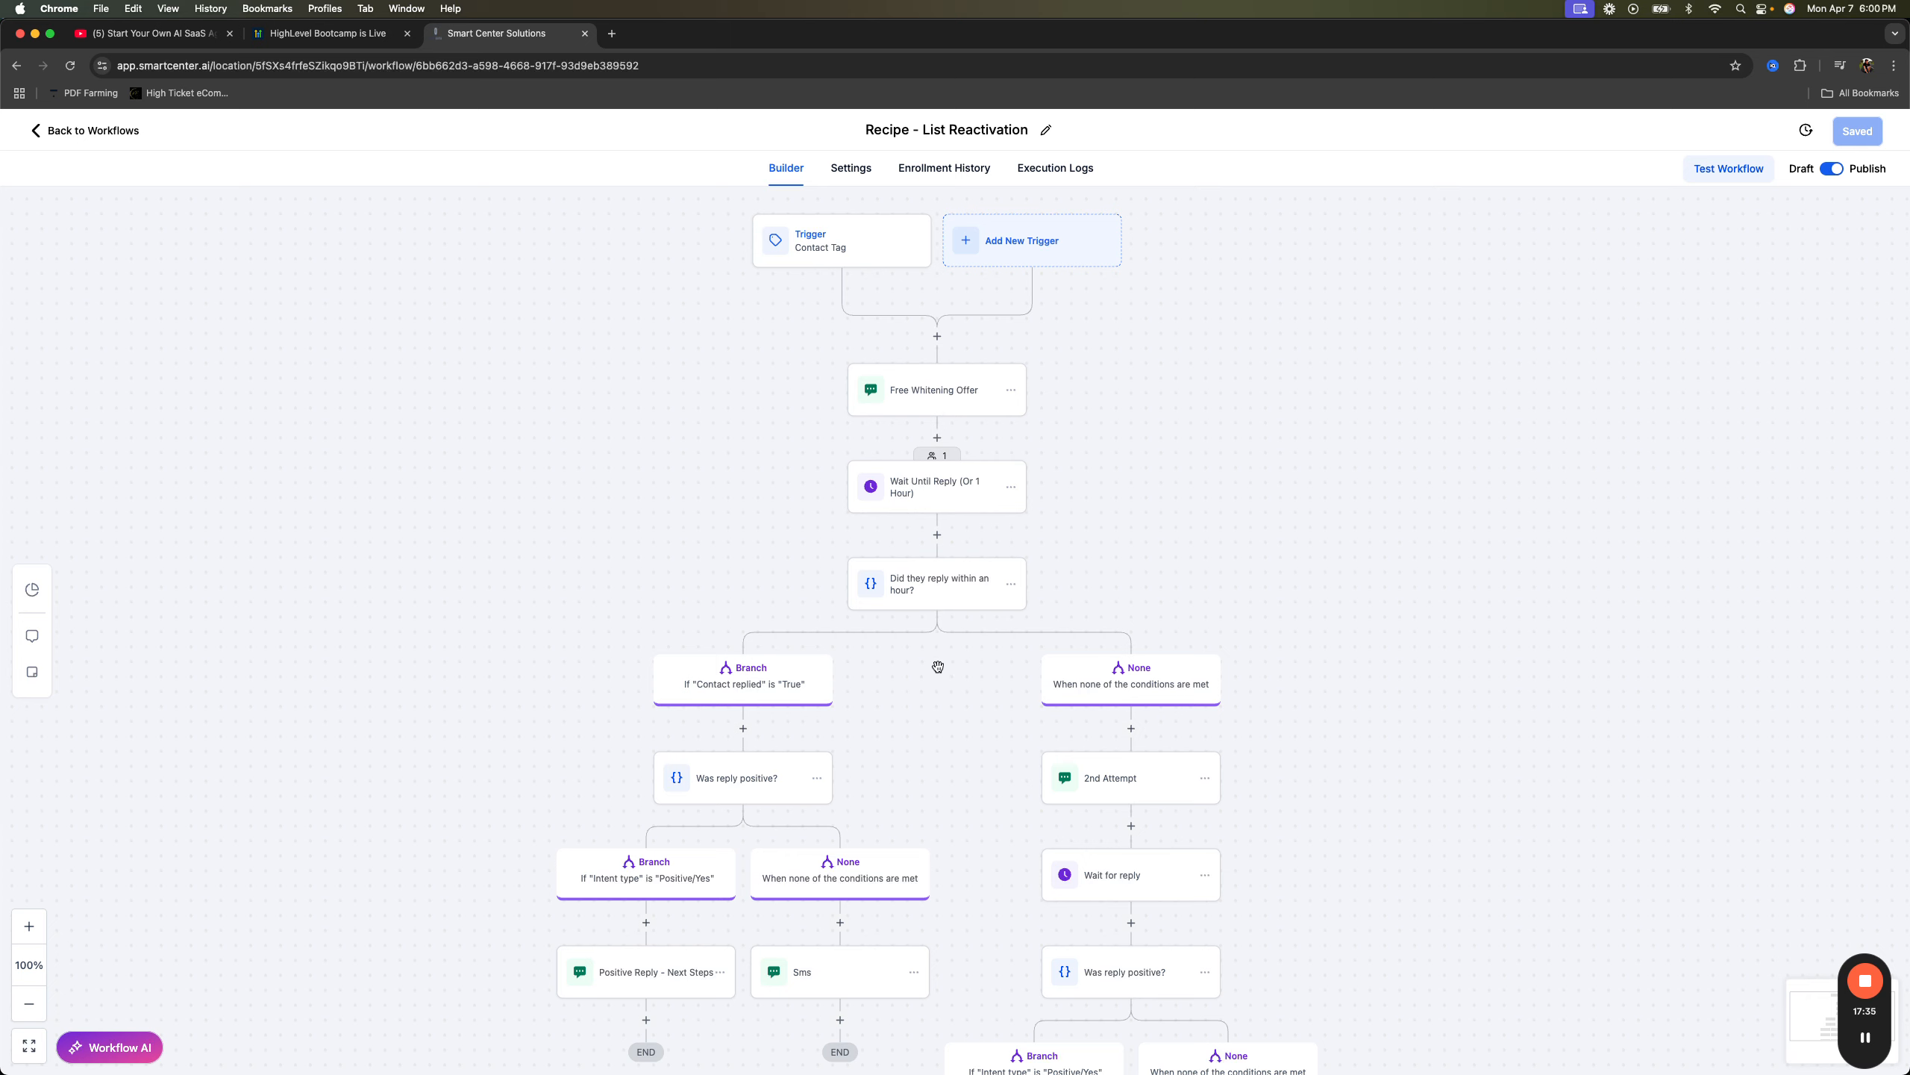
scroll(944, 668, down, 1)
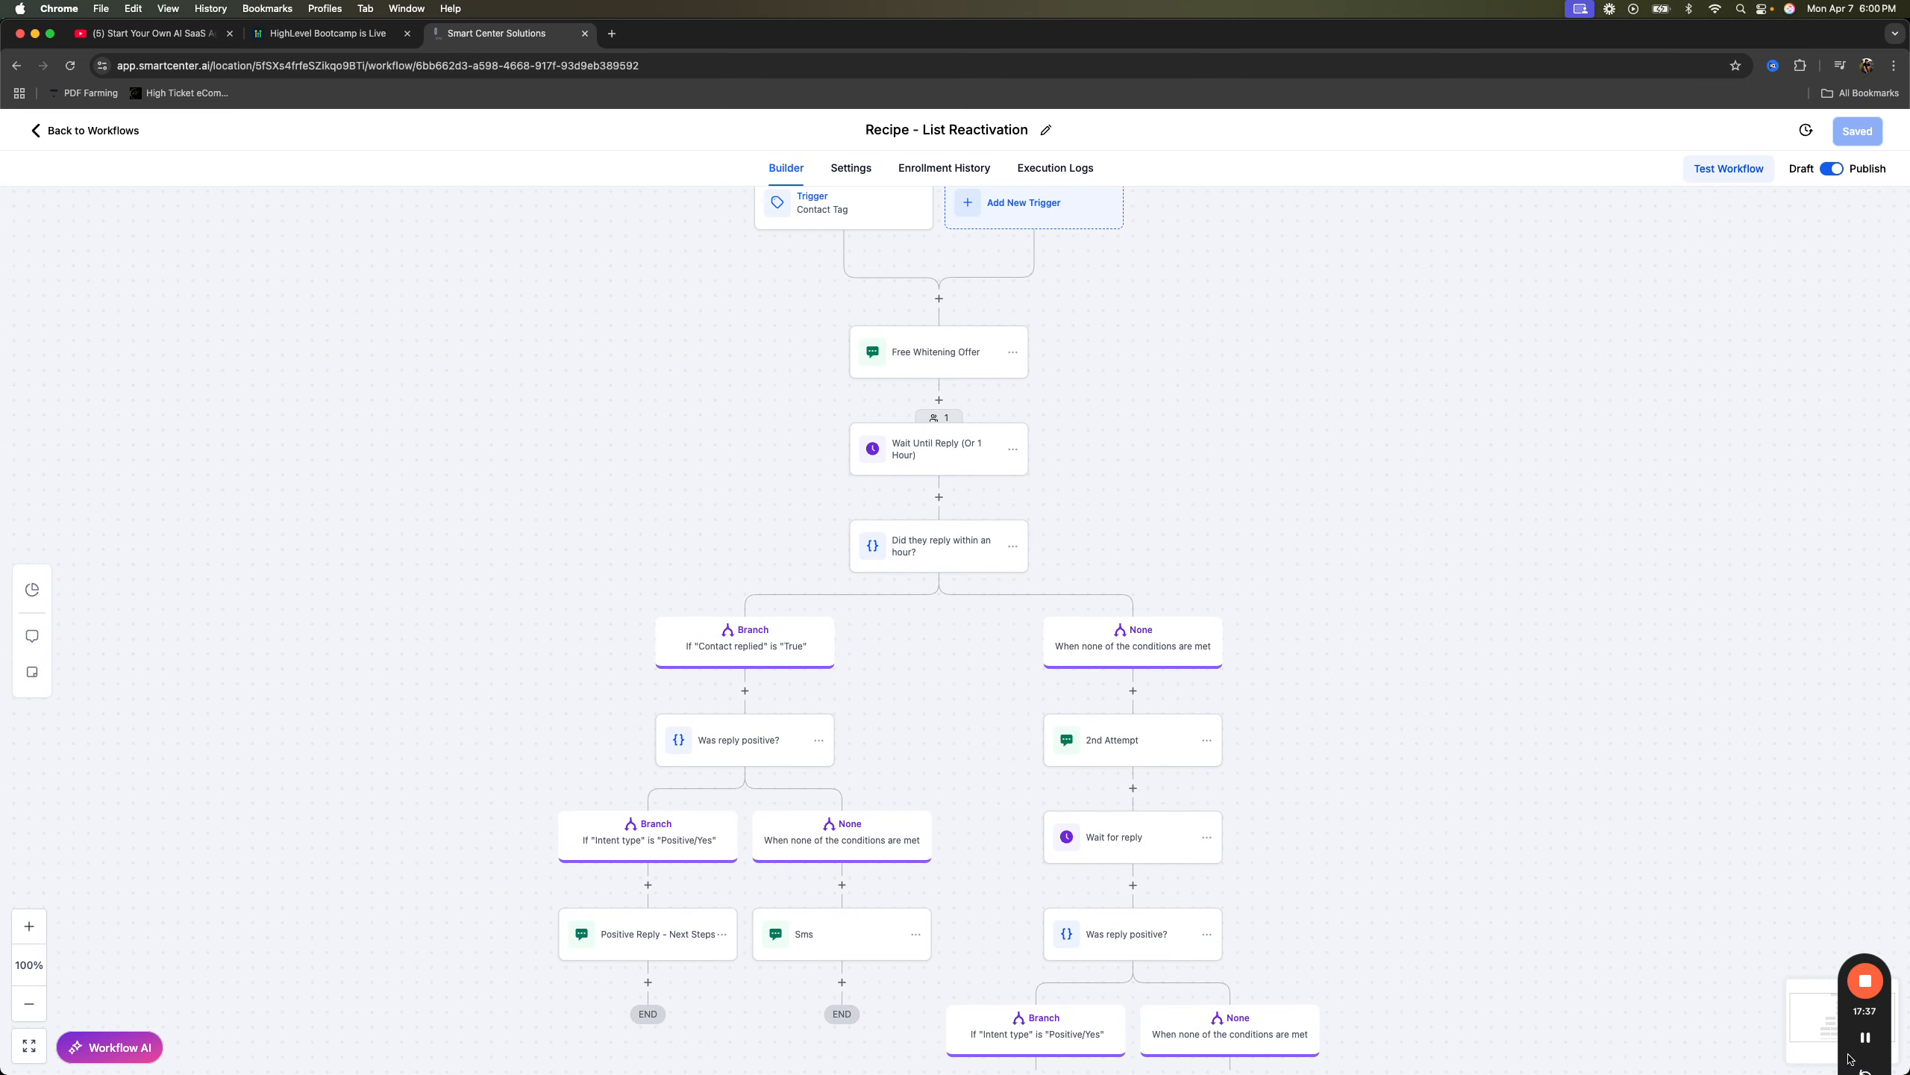
click(1865, 1038)
scroll(1172, 550, right, 6)
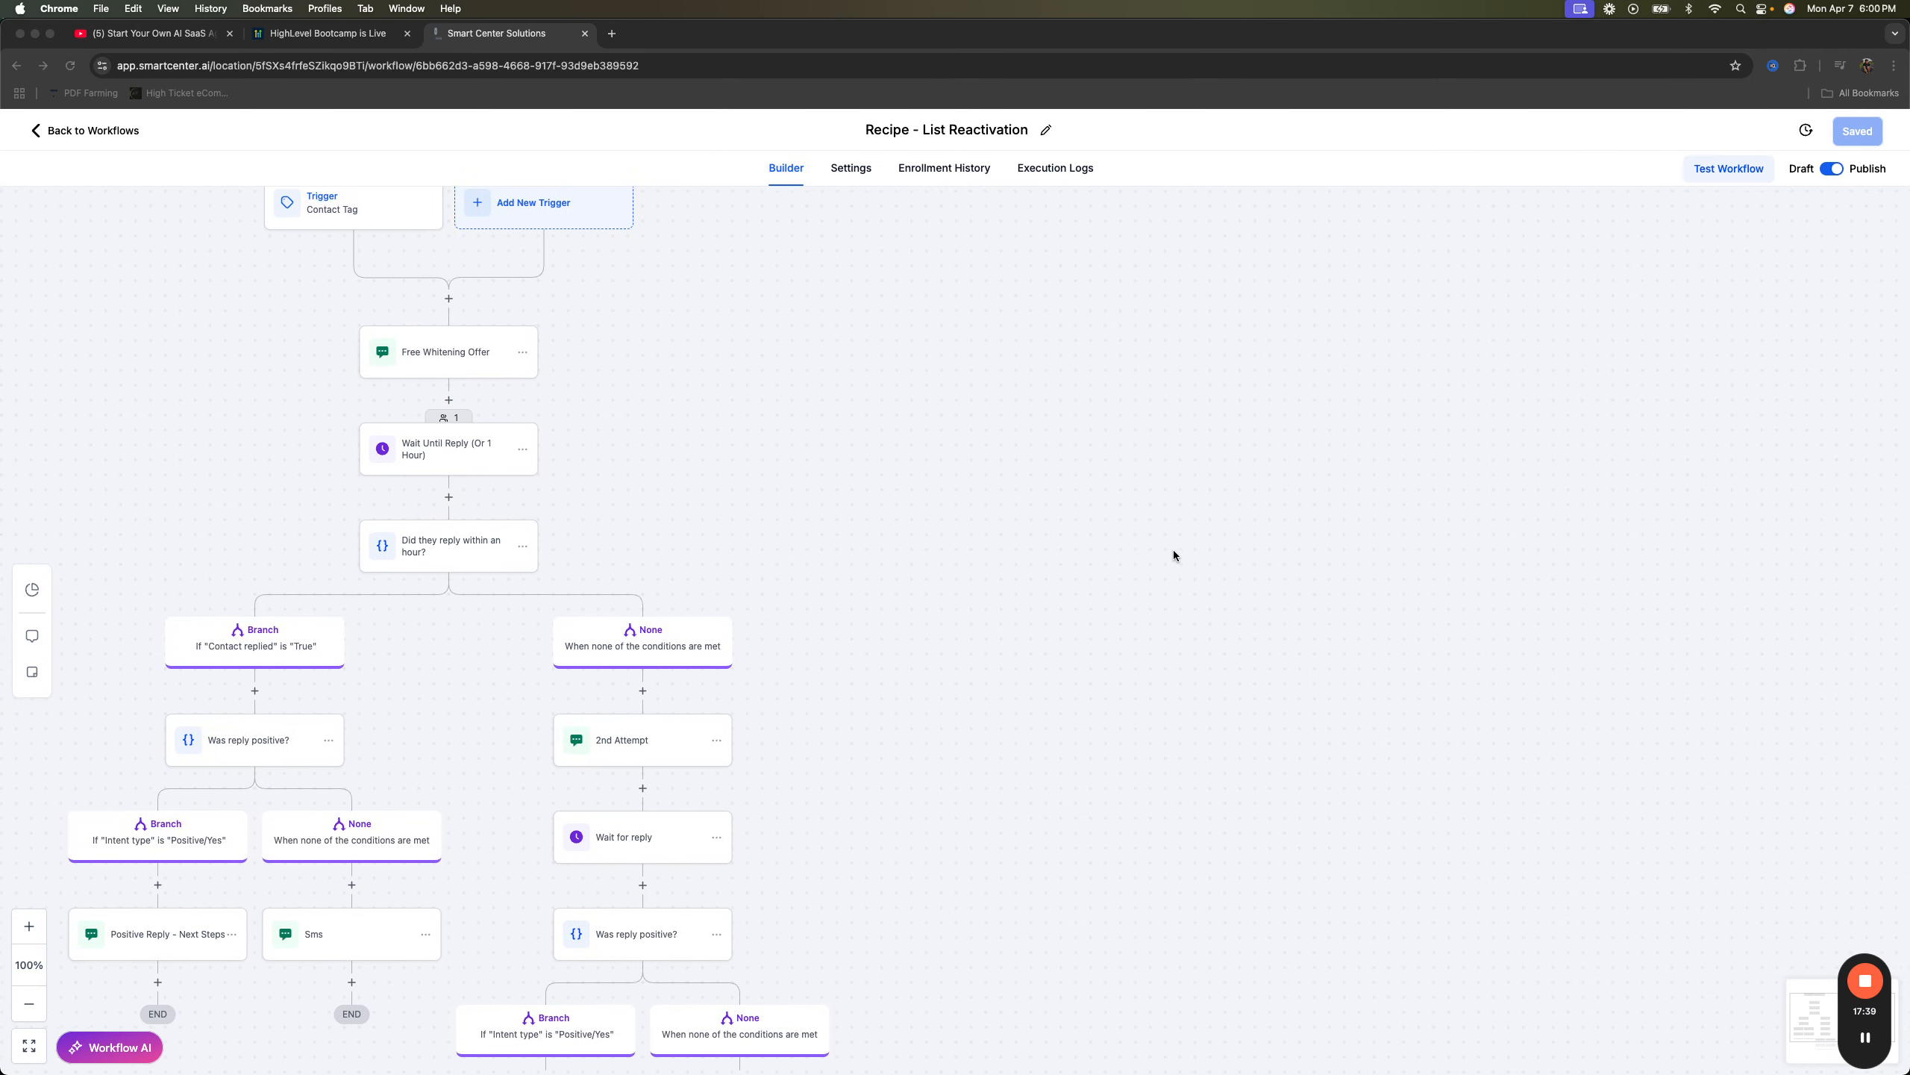